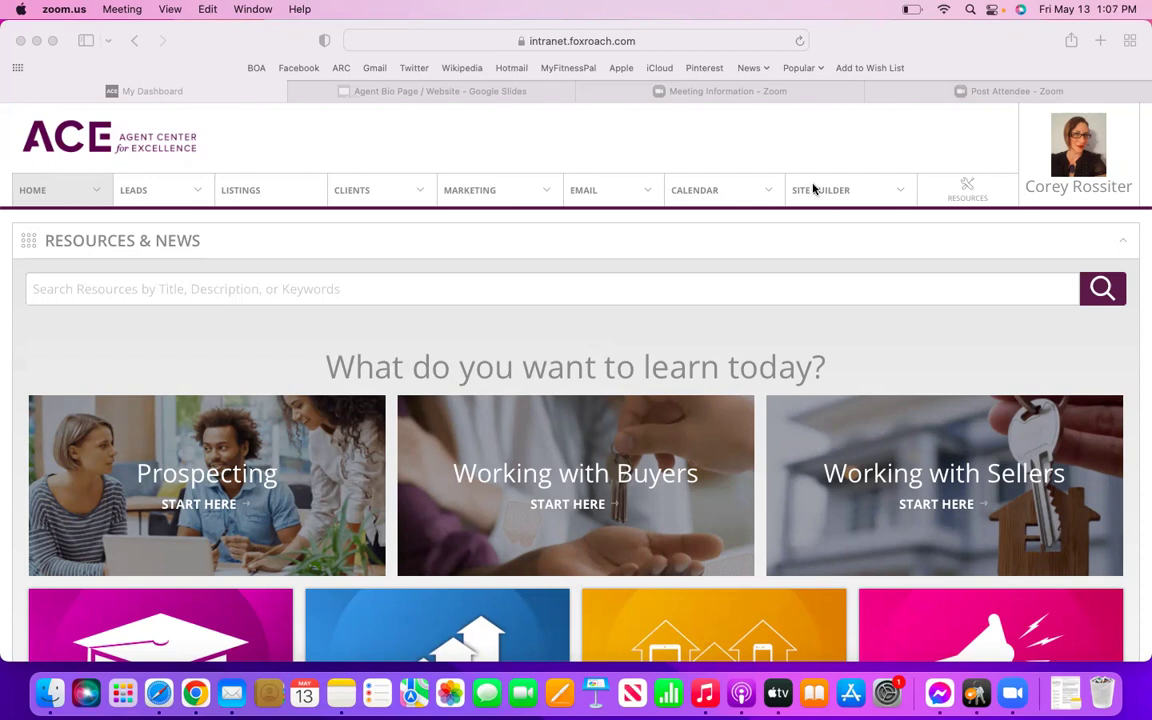
Open the Interior Pages list from the site builder's collections.
click(840, 166)
click(822, 192)
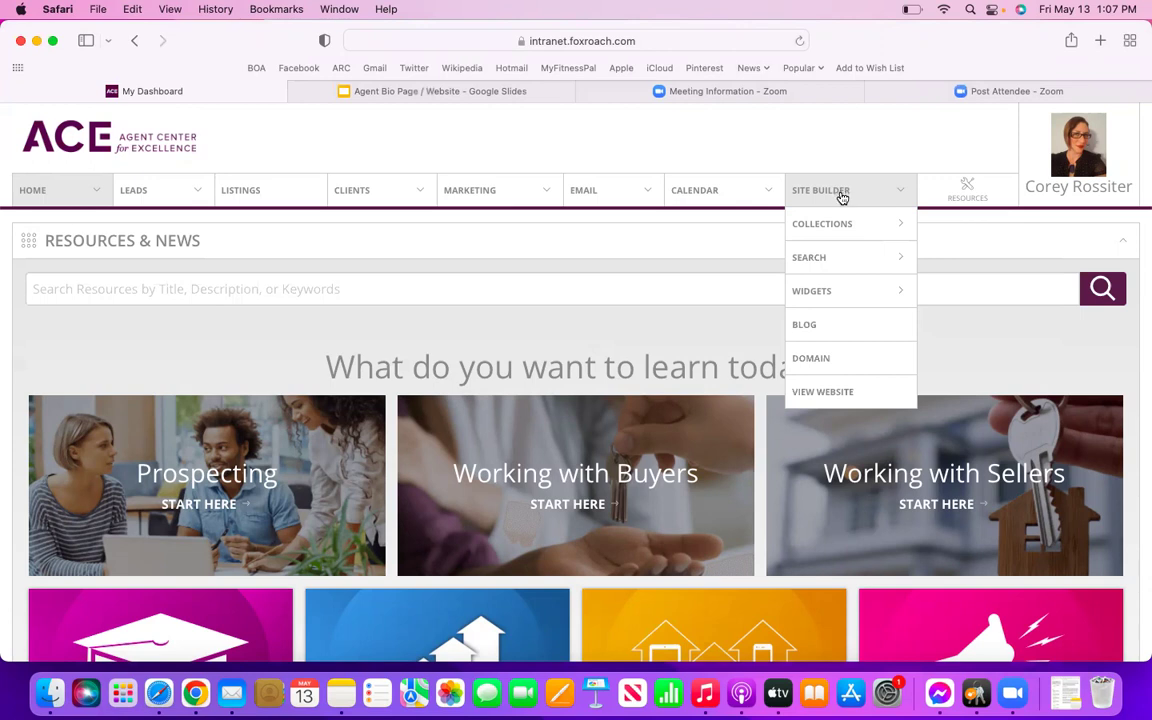
mouse_move(836, 226)
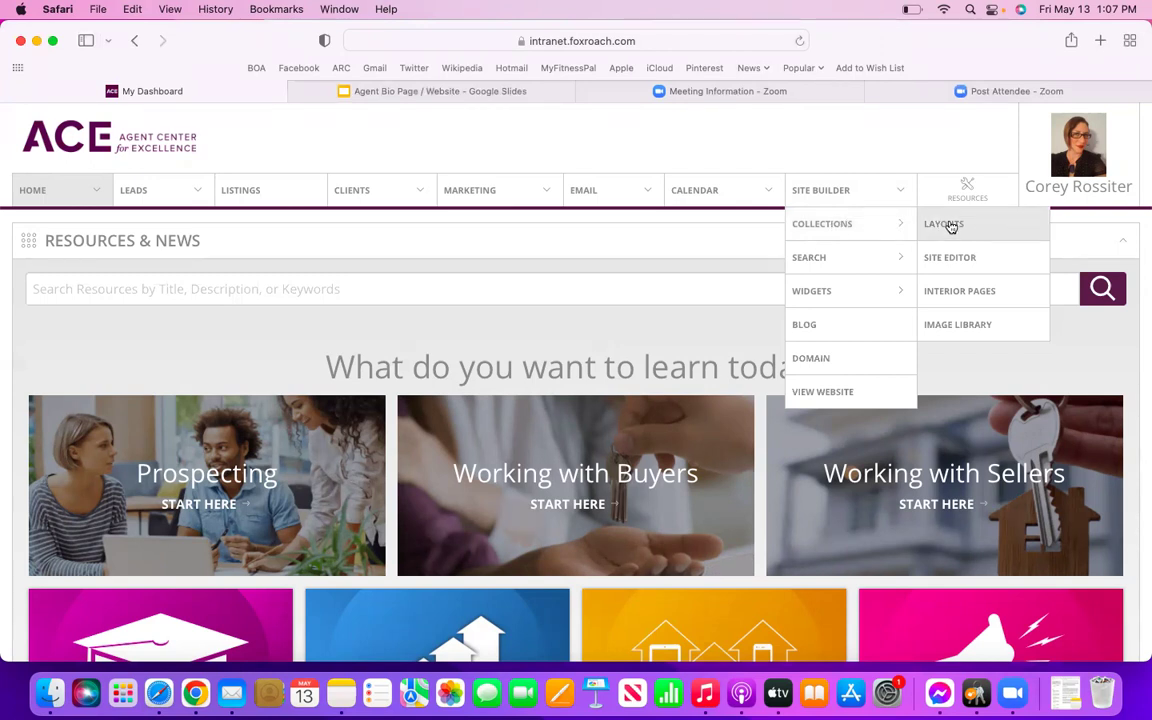
click(967, 291)
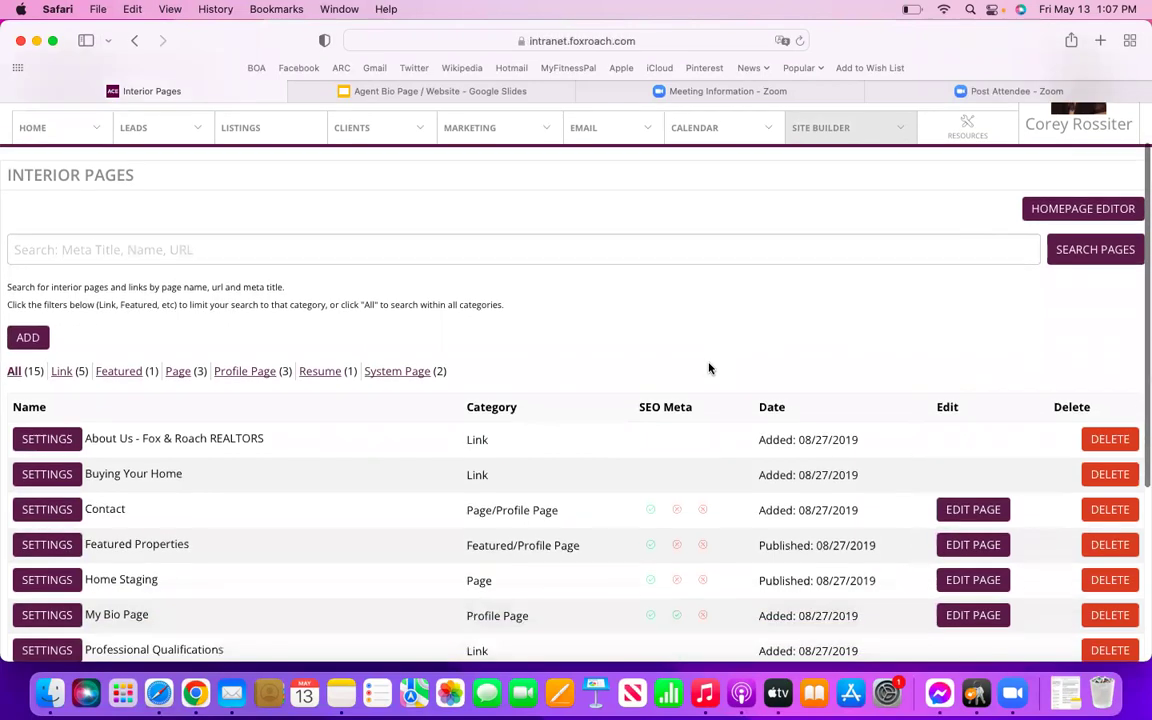
scroll(709, 369, down, 5)
scroll(709, 369, down, 2)
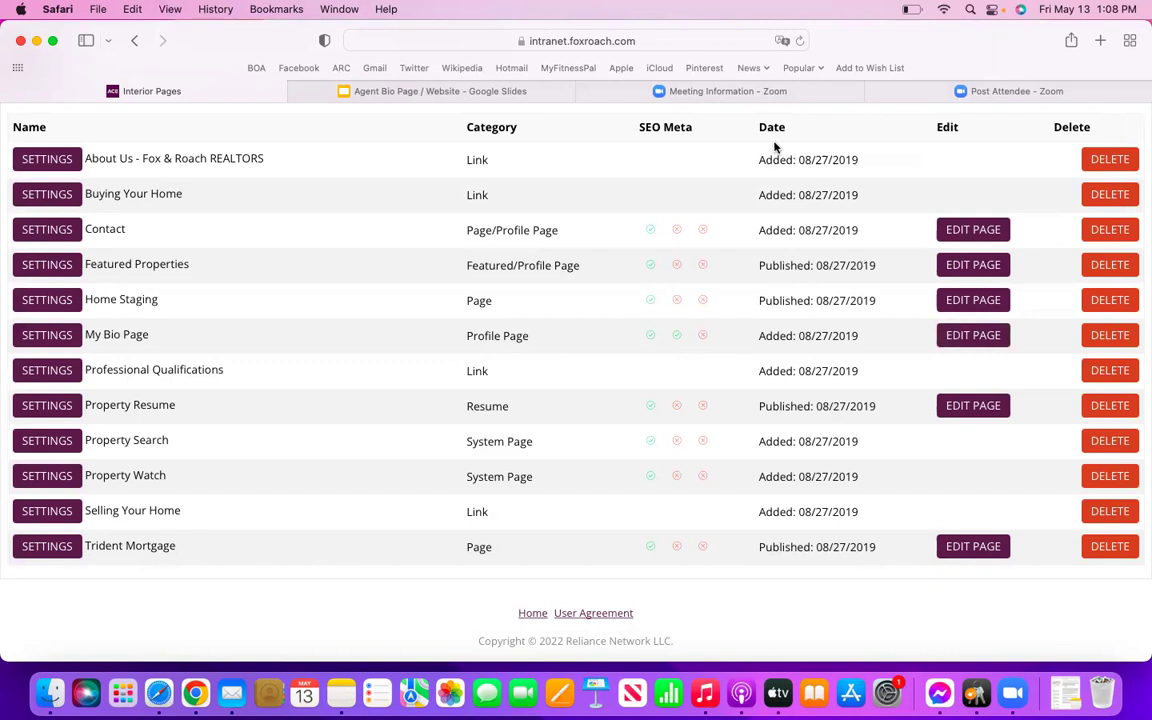
scroll(617, 305, up, 5)
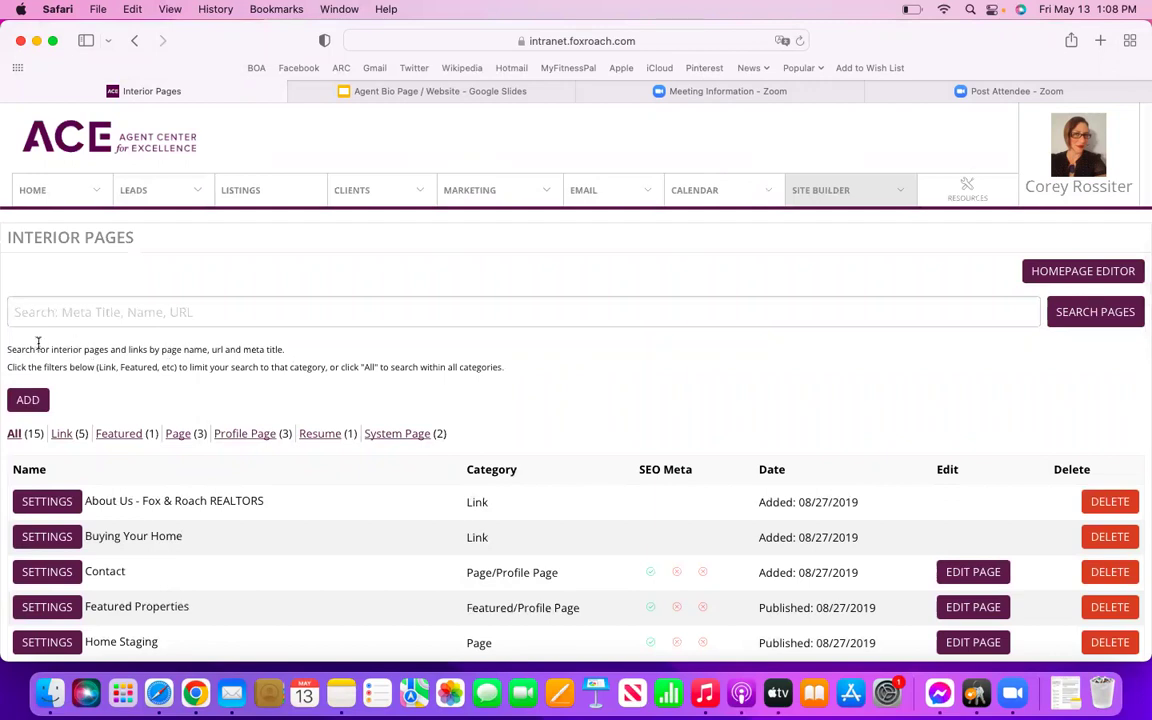
Start adding a new profile page and choose Bio Page as its layout category.
click(31, 399)
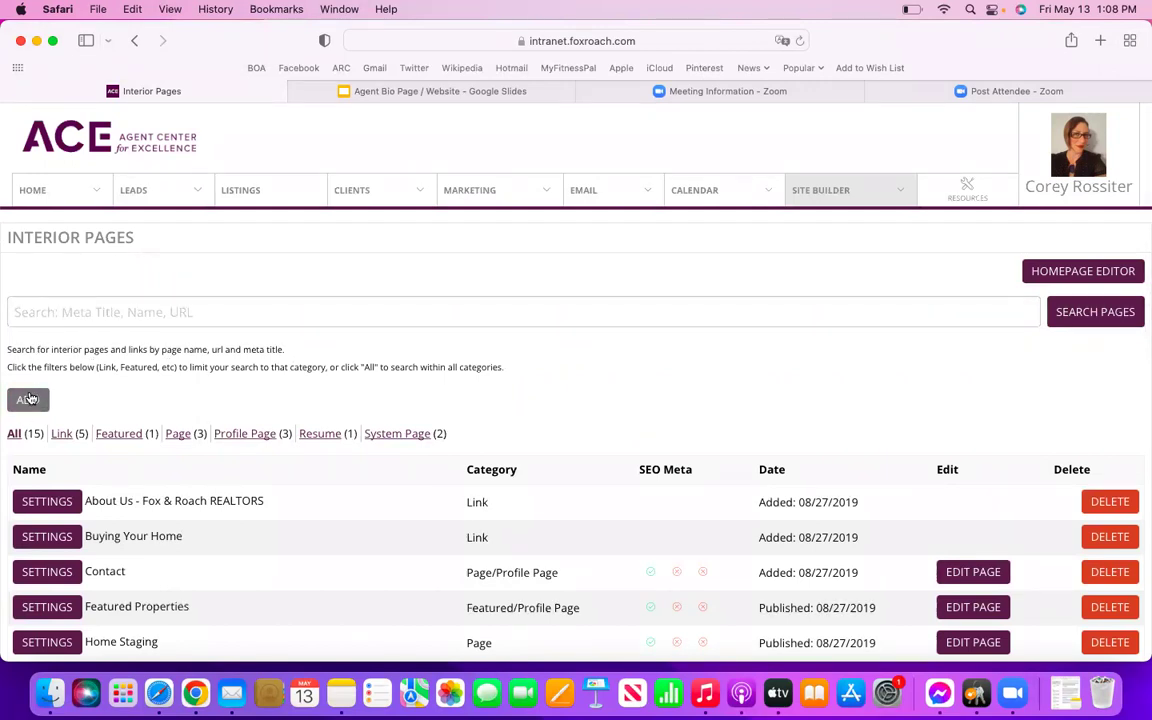
click(31, 399)
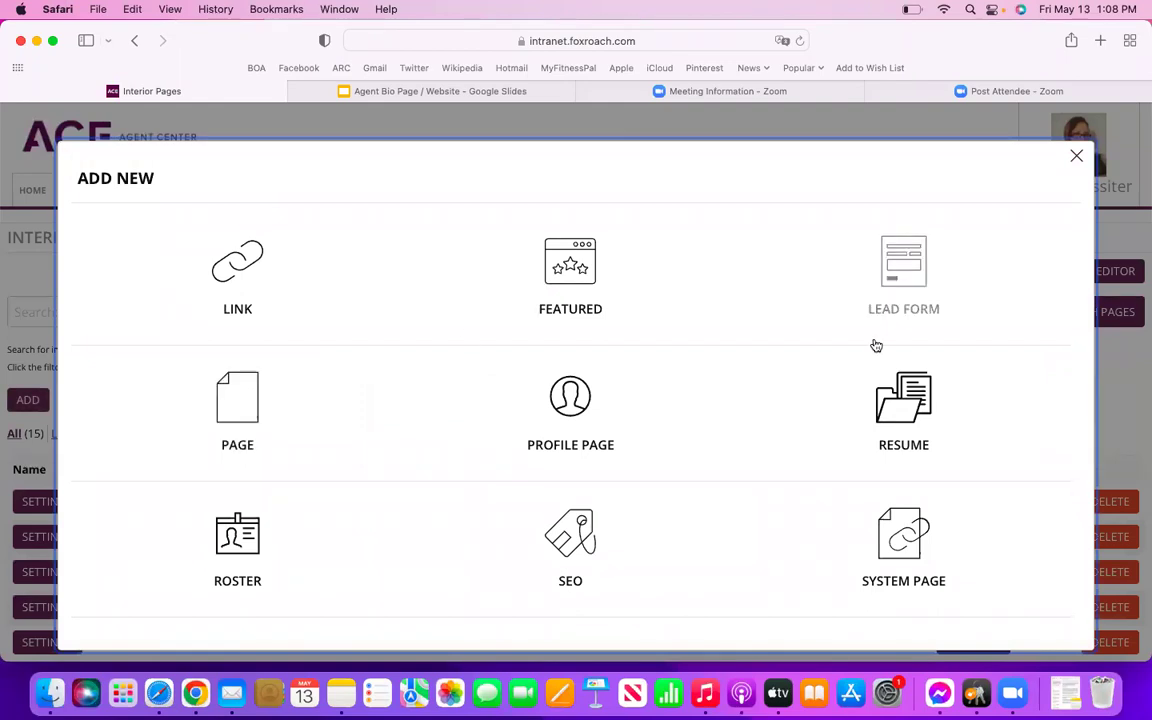
click(569, 398)
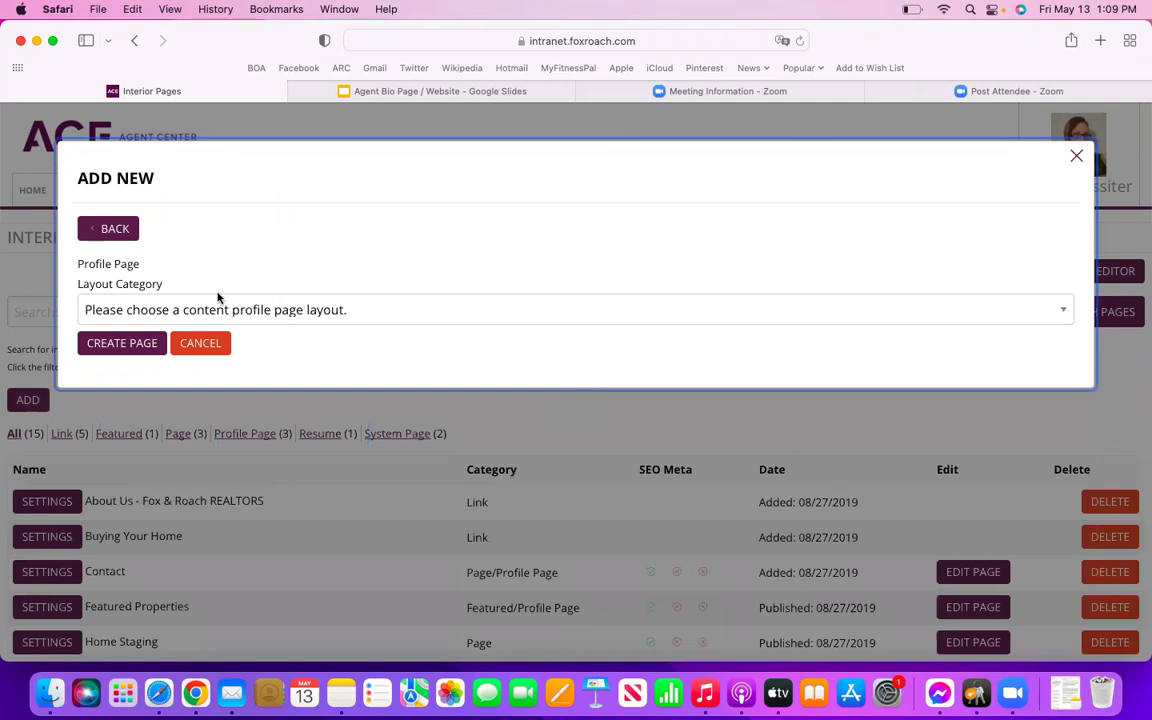
click(362, 314)
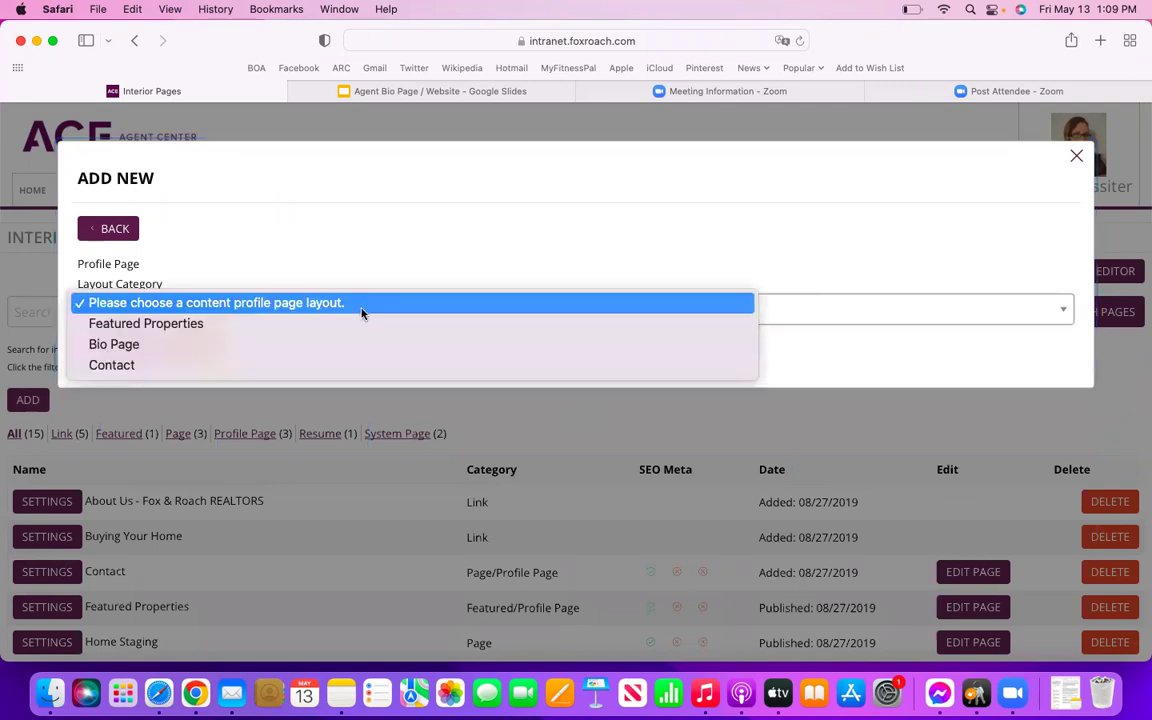
click(323, 351)
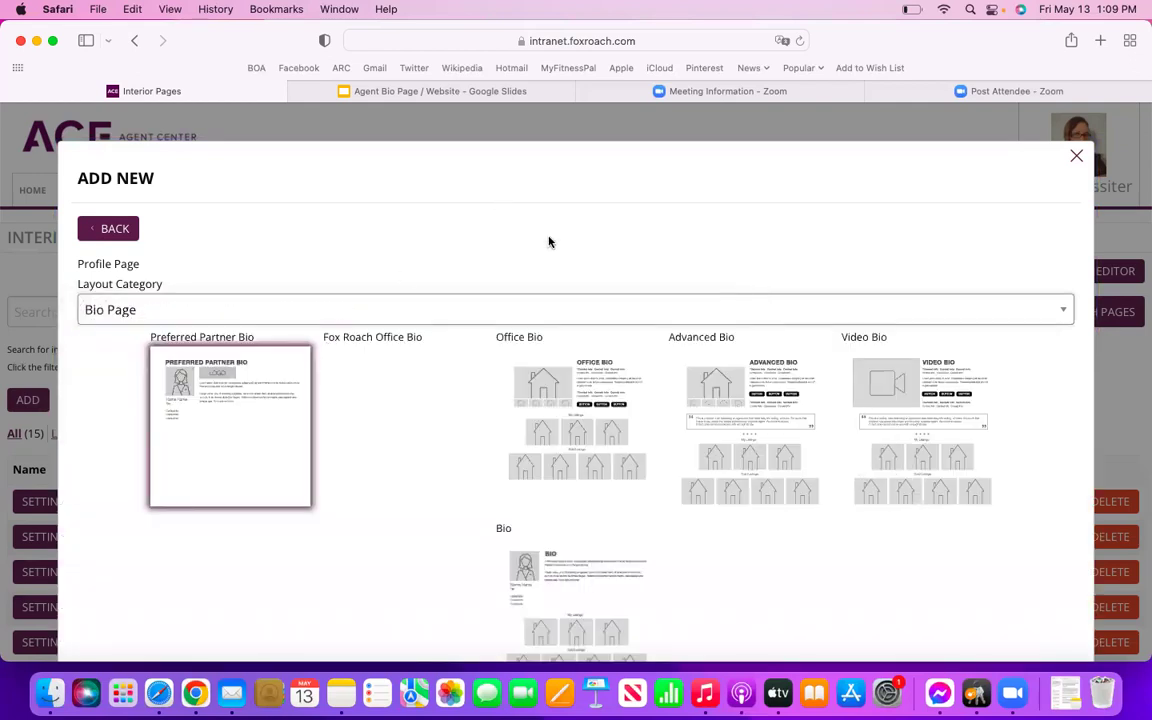
Try to create the profile page with the Advanced Bio layout, and close the page creation dialog.
scroll(548, 242, down, 2)
scroll(548, 242, down, 2)
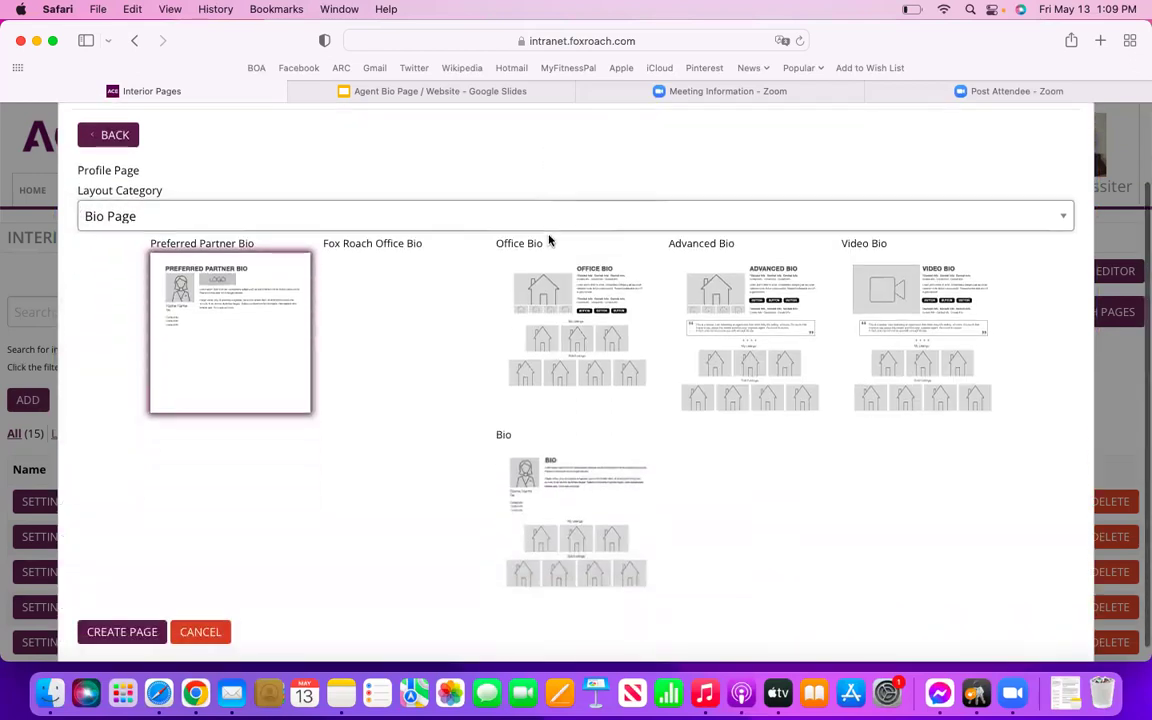
scroll(548, 241, down, 1)
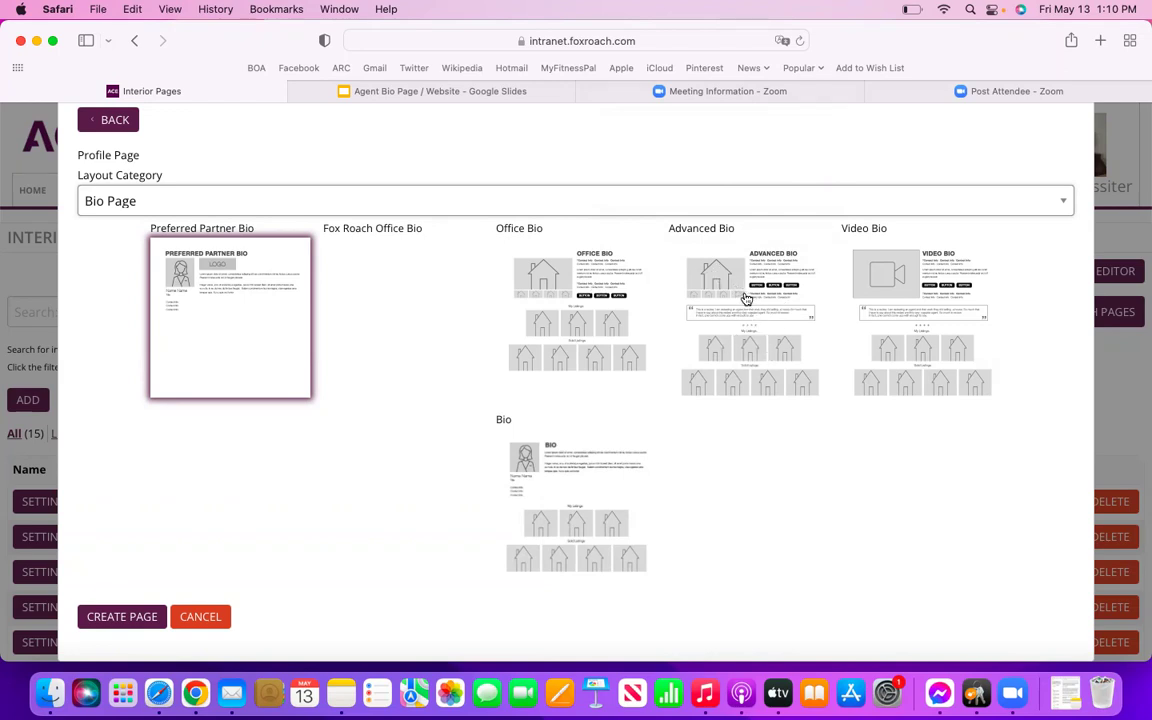
click(757, 325)
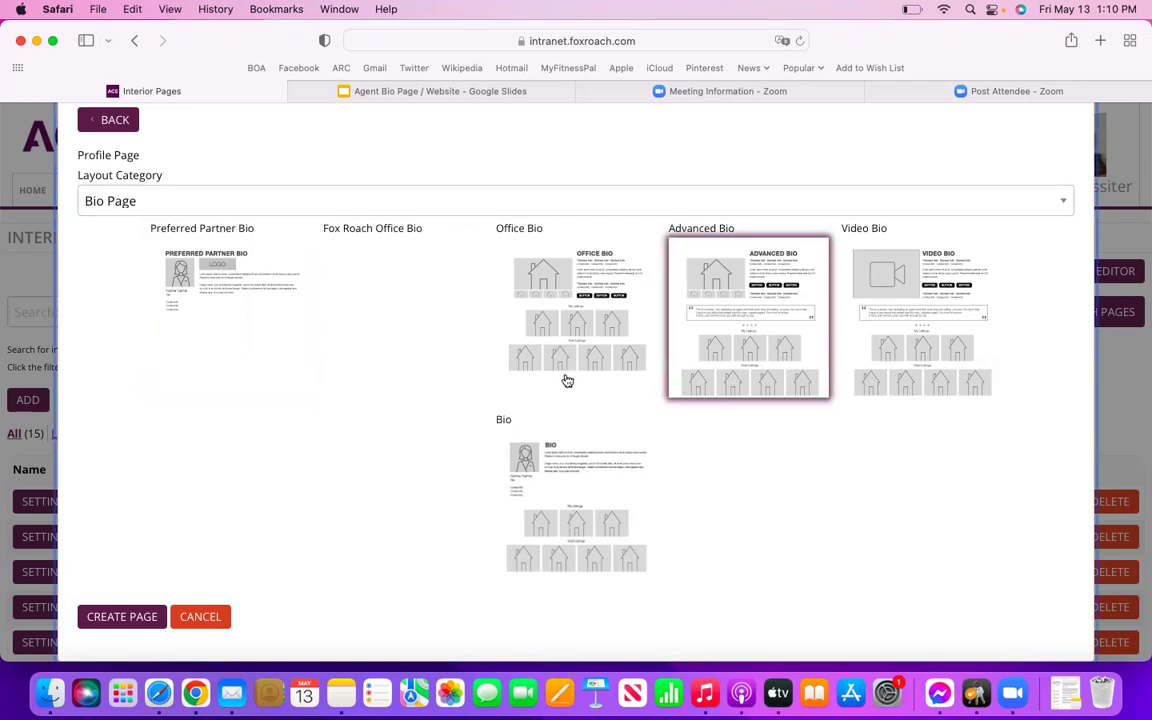
click(116, 620)
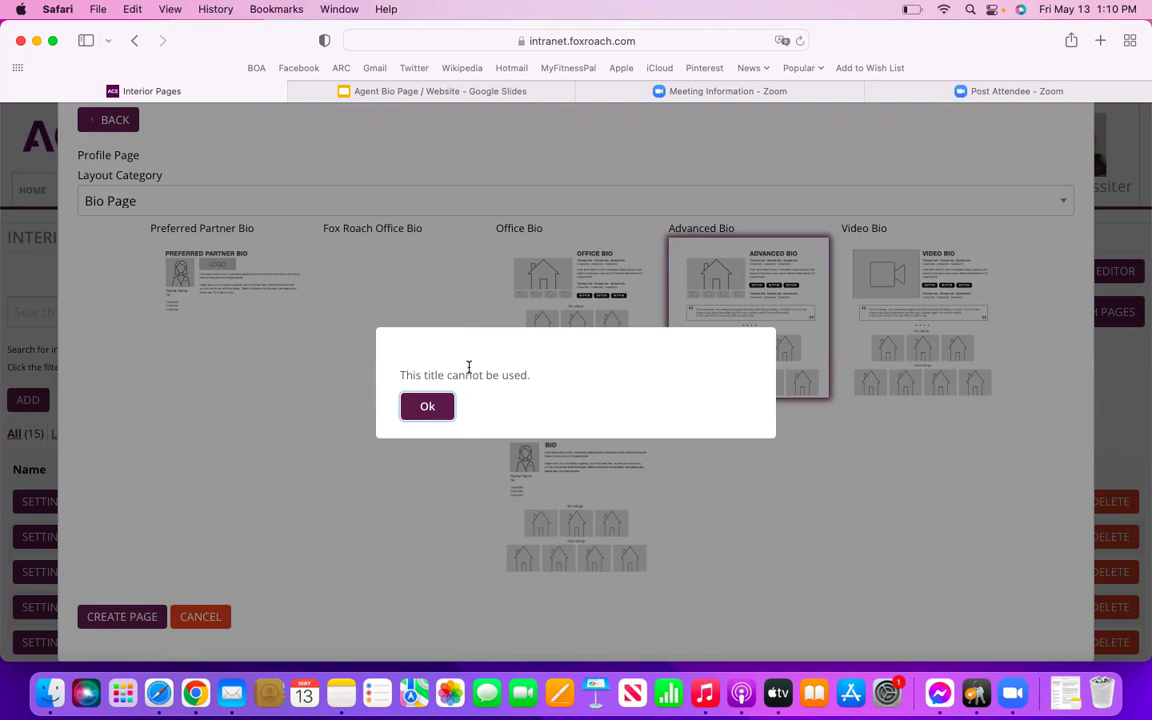
click(424, 406)
scroll(880, 260, up, 3)
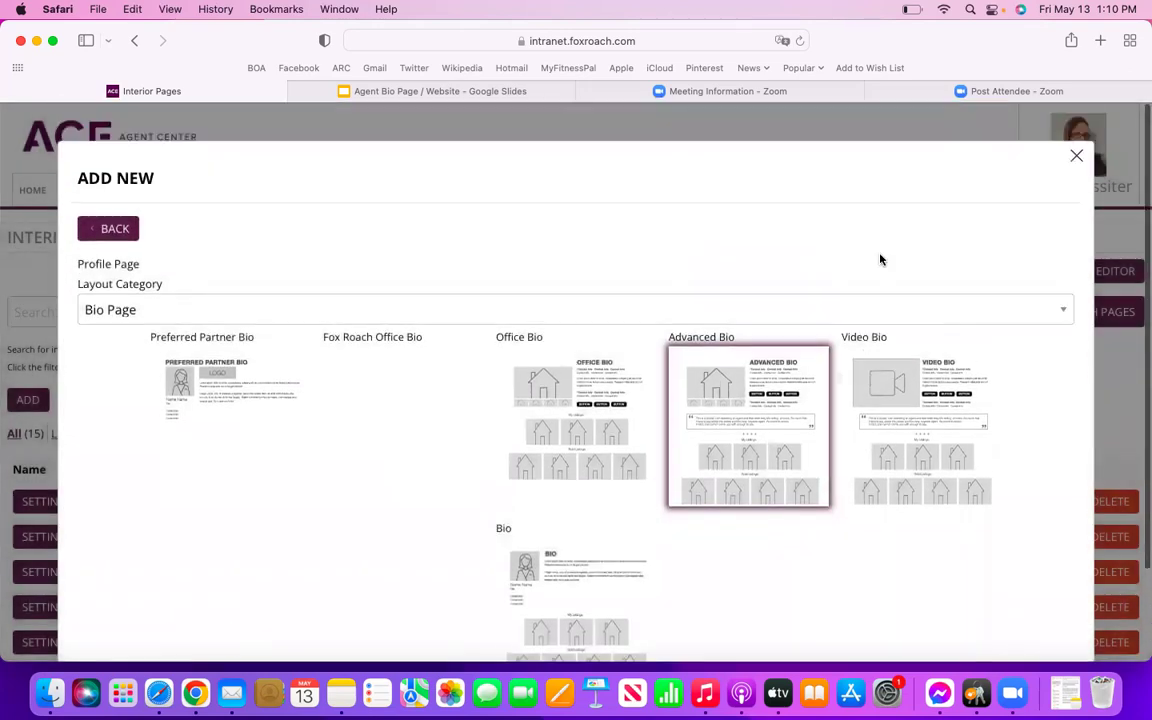
click(1076, 145)
Open the existing My Bio Page for editing from the Interior Pages list and look over its preview.
scroll(663, 386, down, 2)
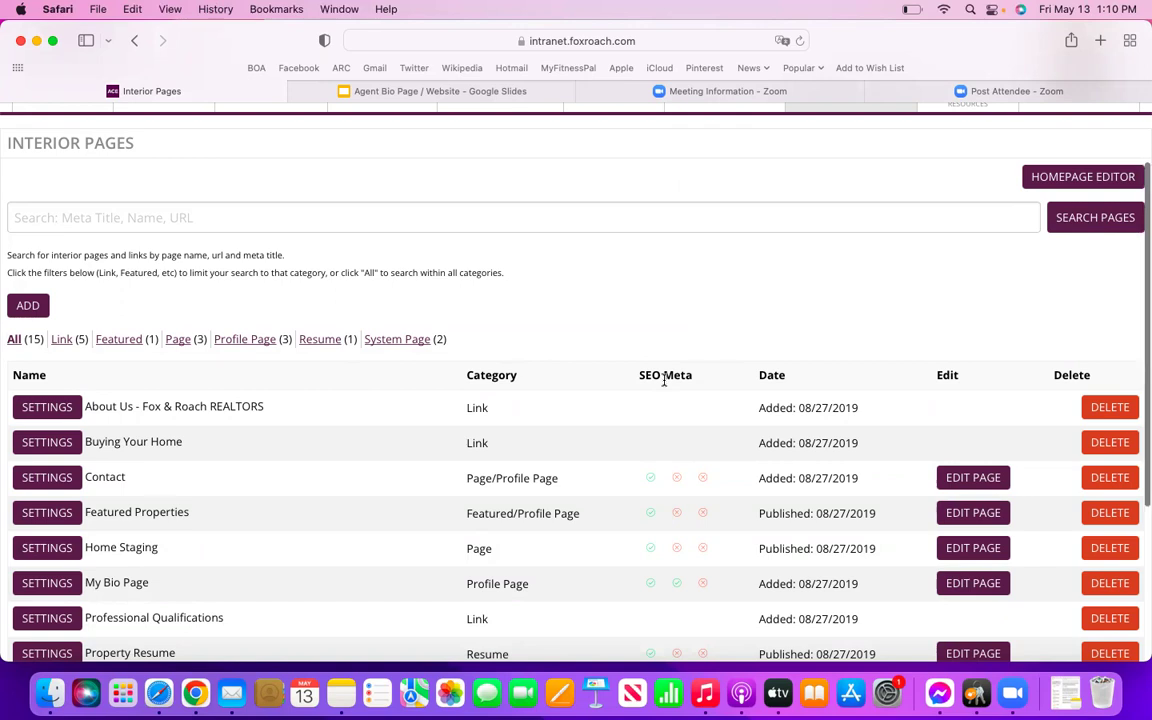
scroll(663, 382, down, 5)
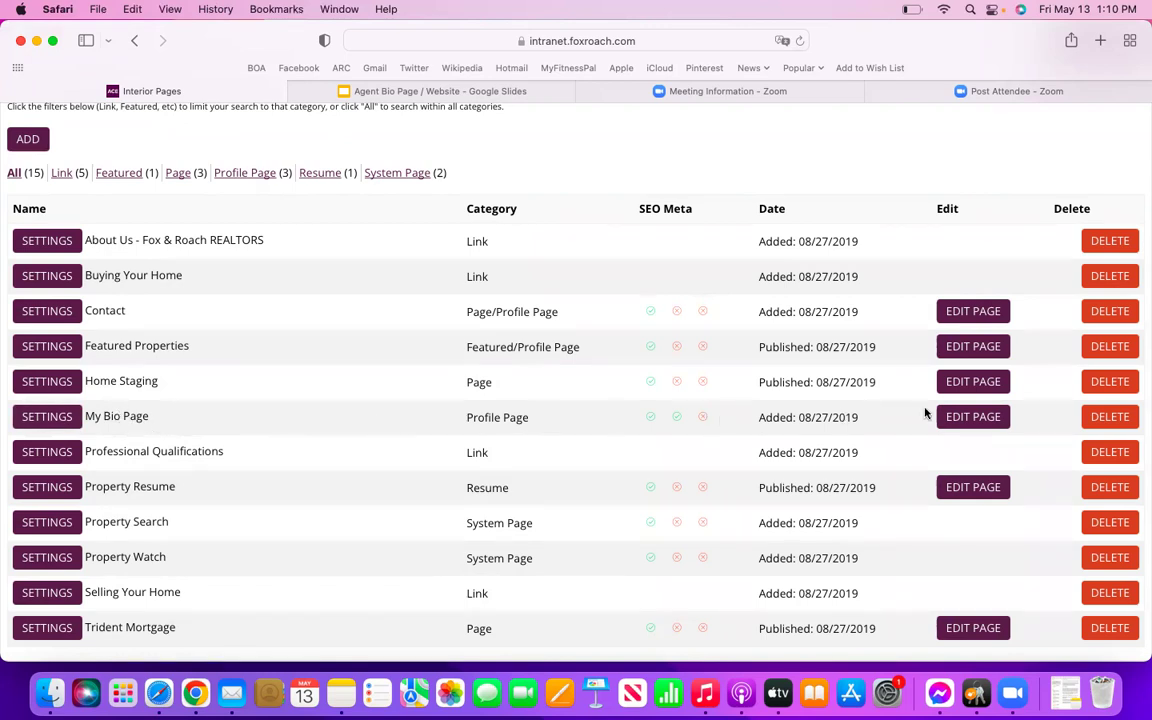
click(984, 420)
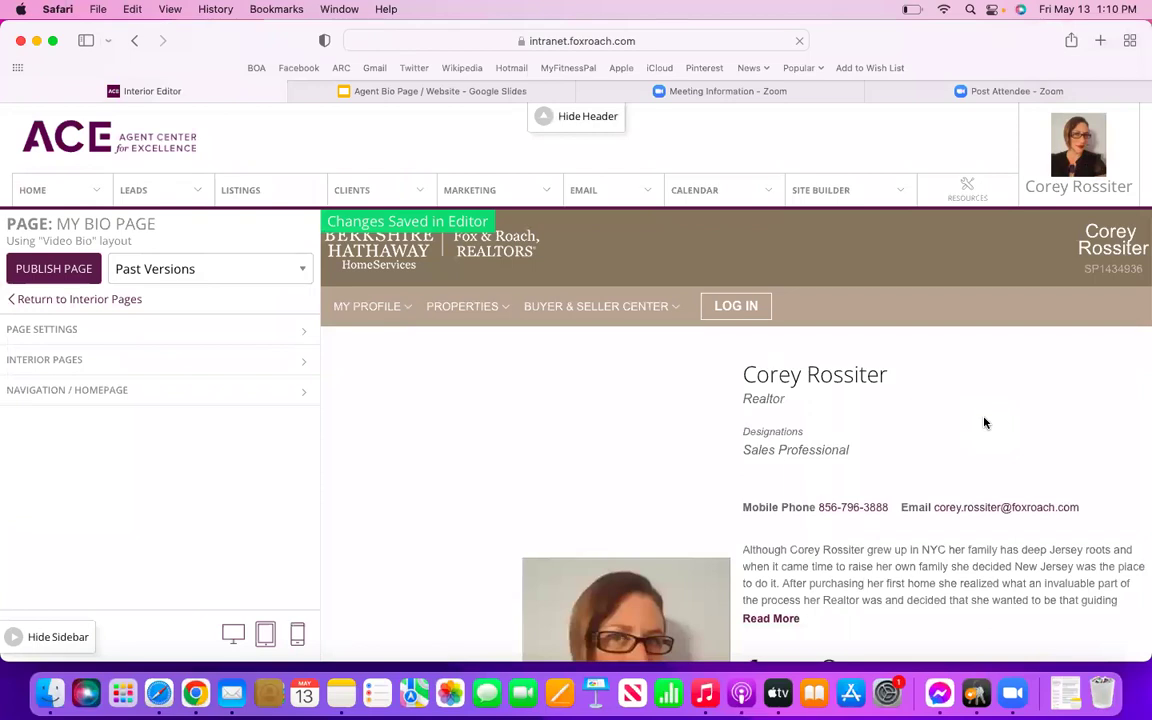
scroll(984, 423, down, 3)
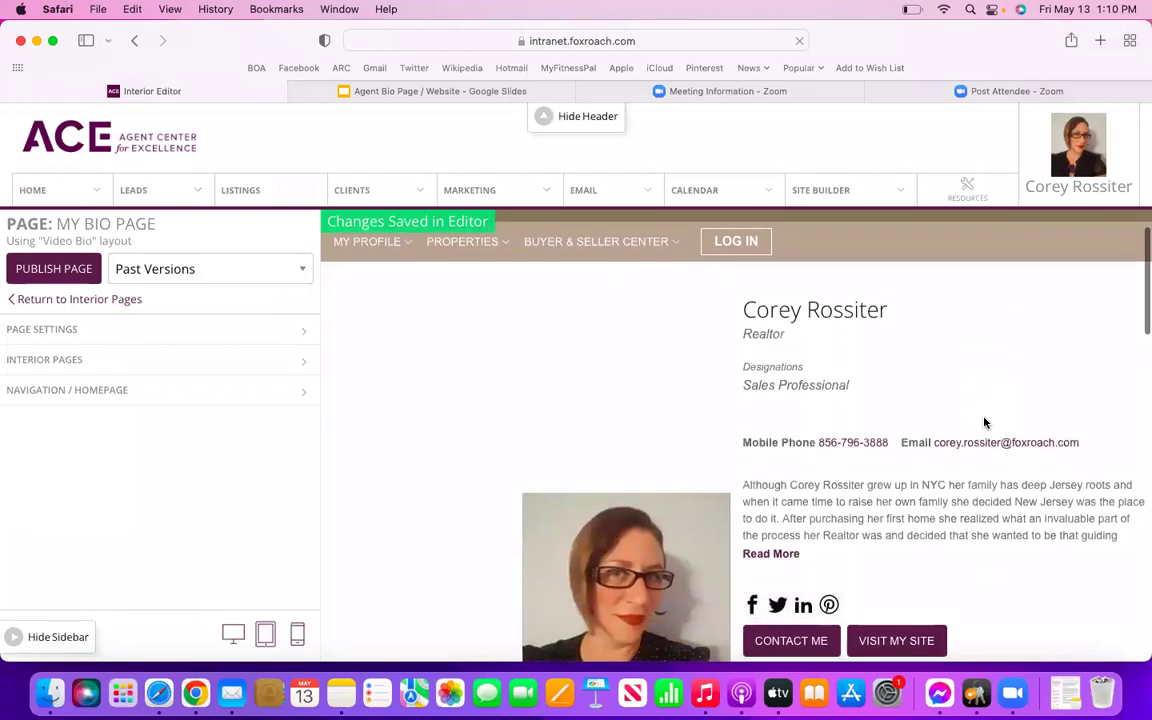
scroll(984, 423, down, 2)
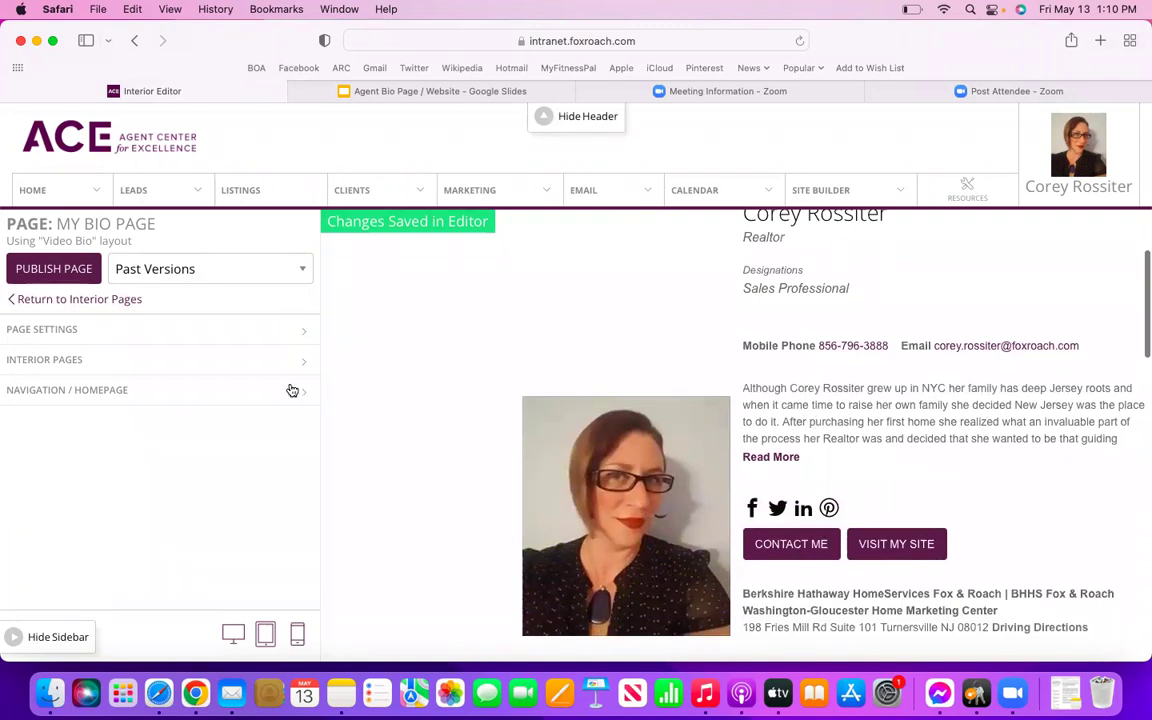
Open the Bio Content section of the page's Interior Pages settings and read through the bio text.
click(75, 364)
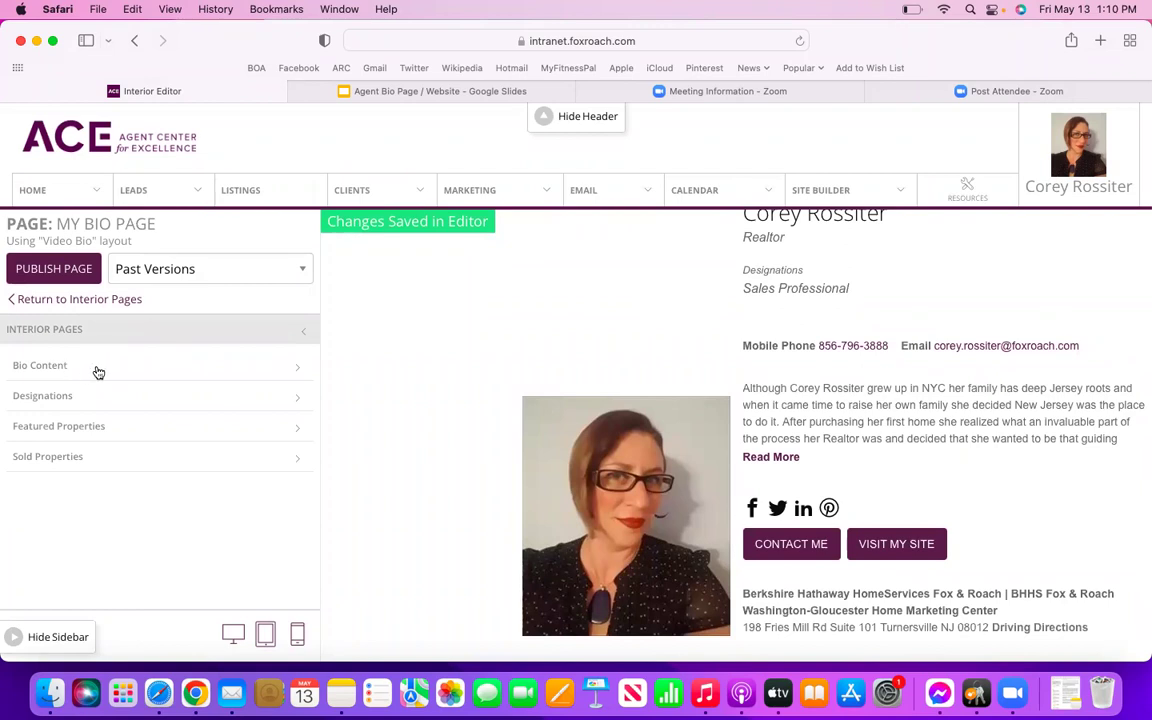
click(76, 369)
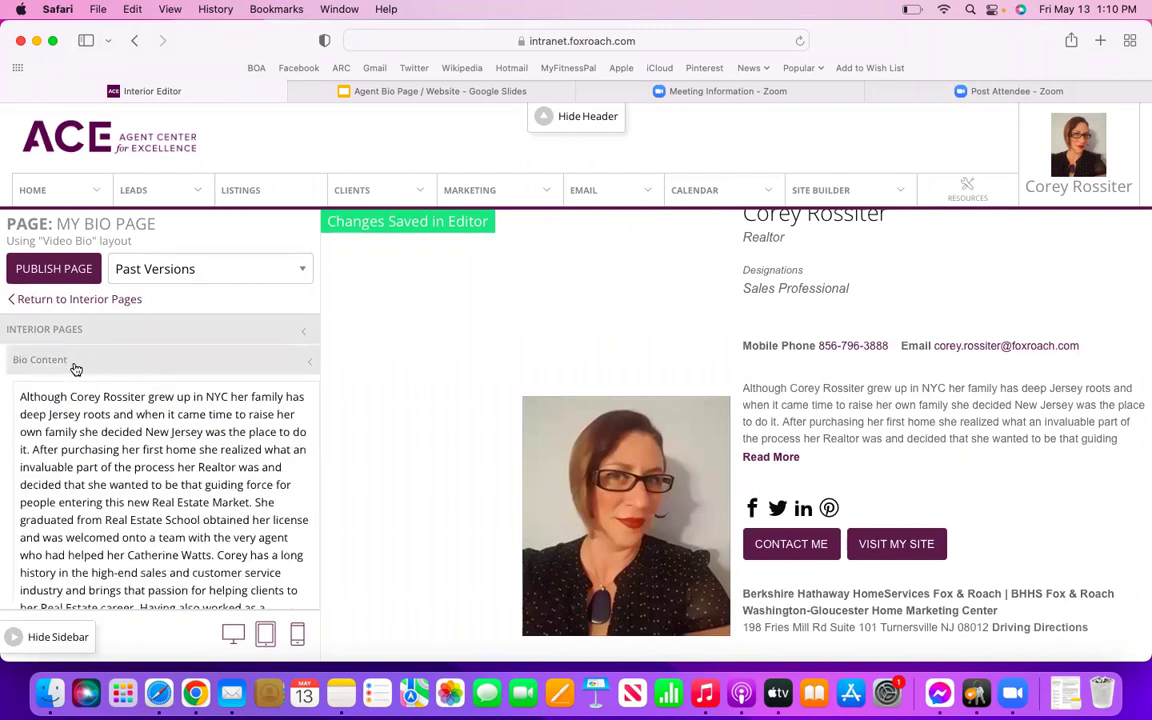
scroll(396, 347, down, 3)
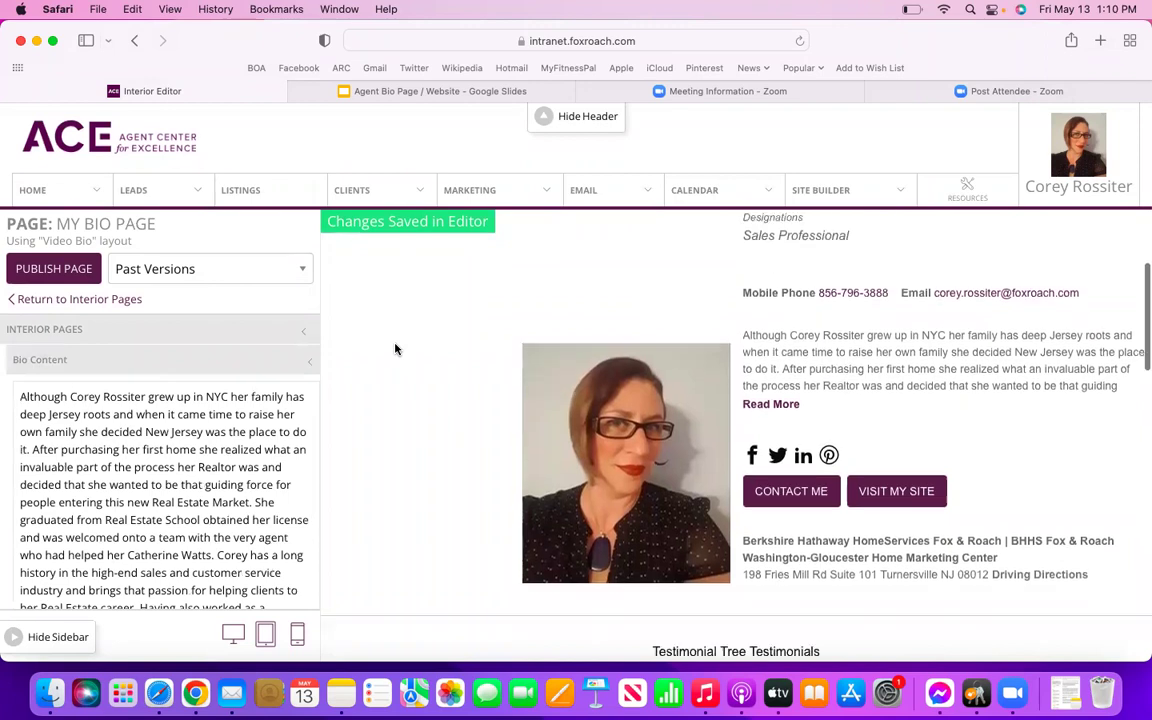
scroll(217, 508, down, 2)
scroll(217, 508, down, 5)
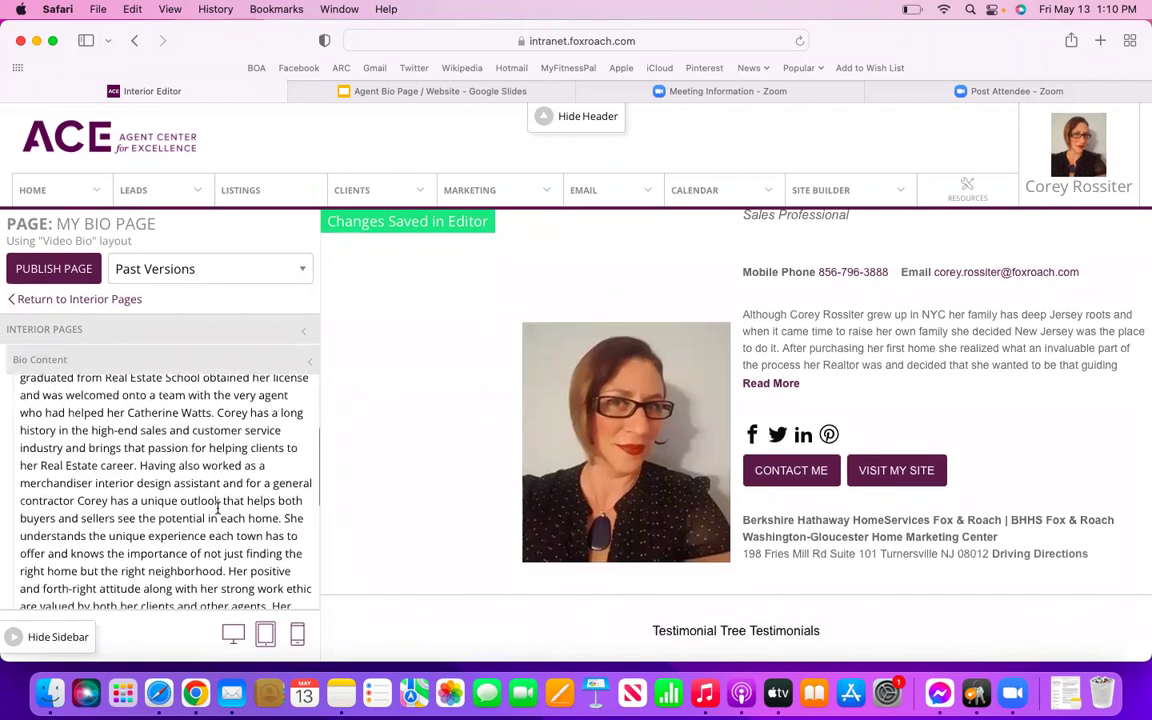
scroll(217, 508, down, 5)
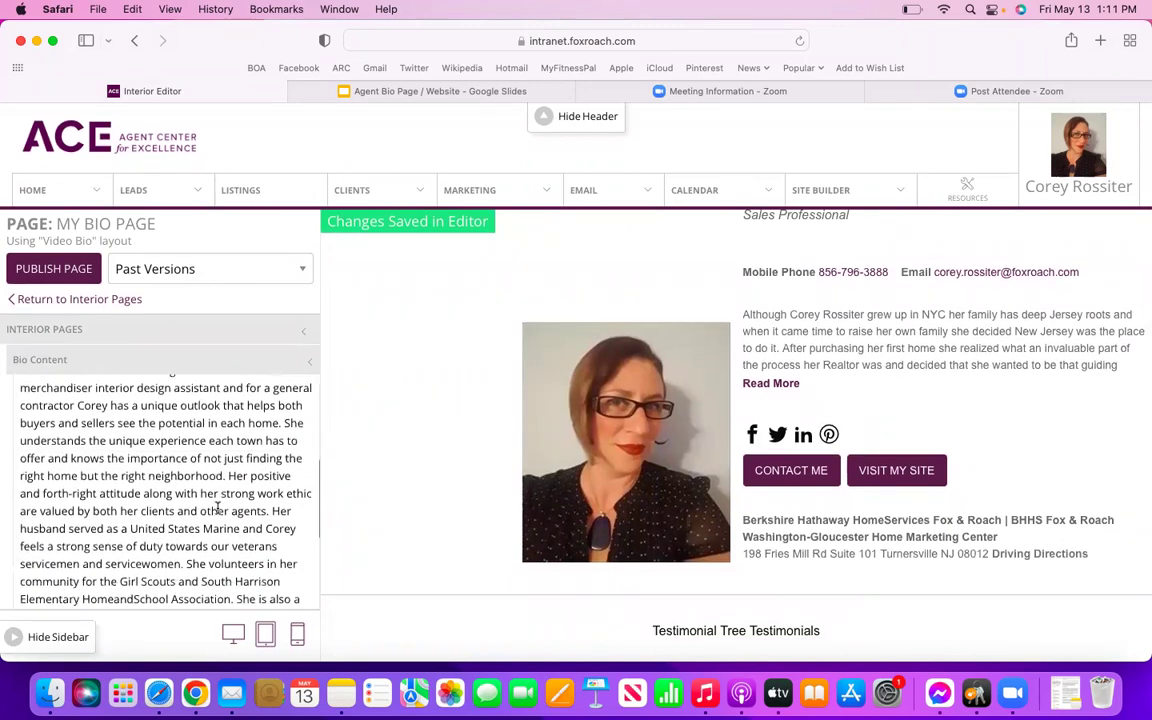
scroll(217, 508, down, 3)
scroll(217, 508, up, 4)
scroll(217, 508, up, 6)
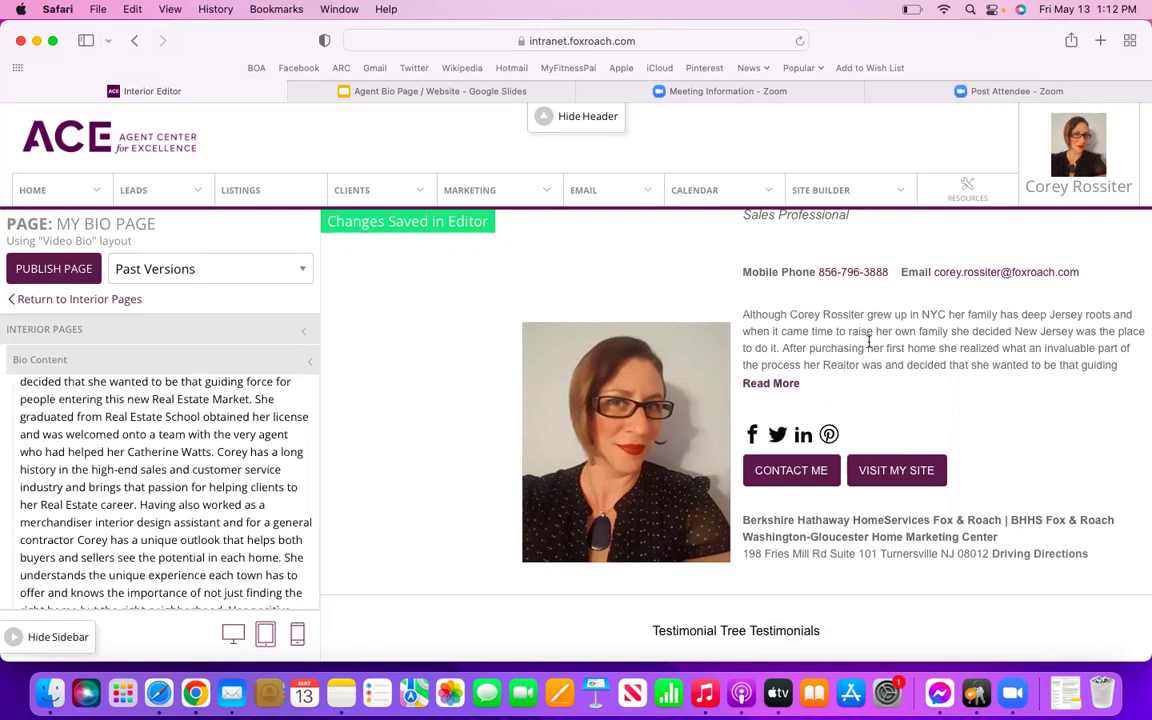
Expand the full biography in the page preview to check it, and collapse it again.
click(767, 386)
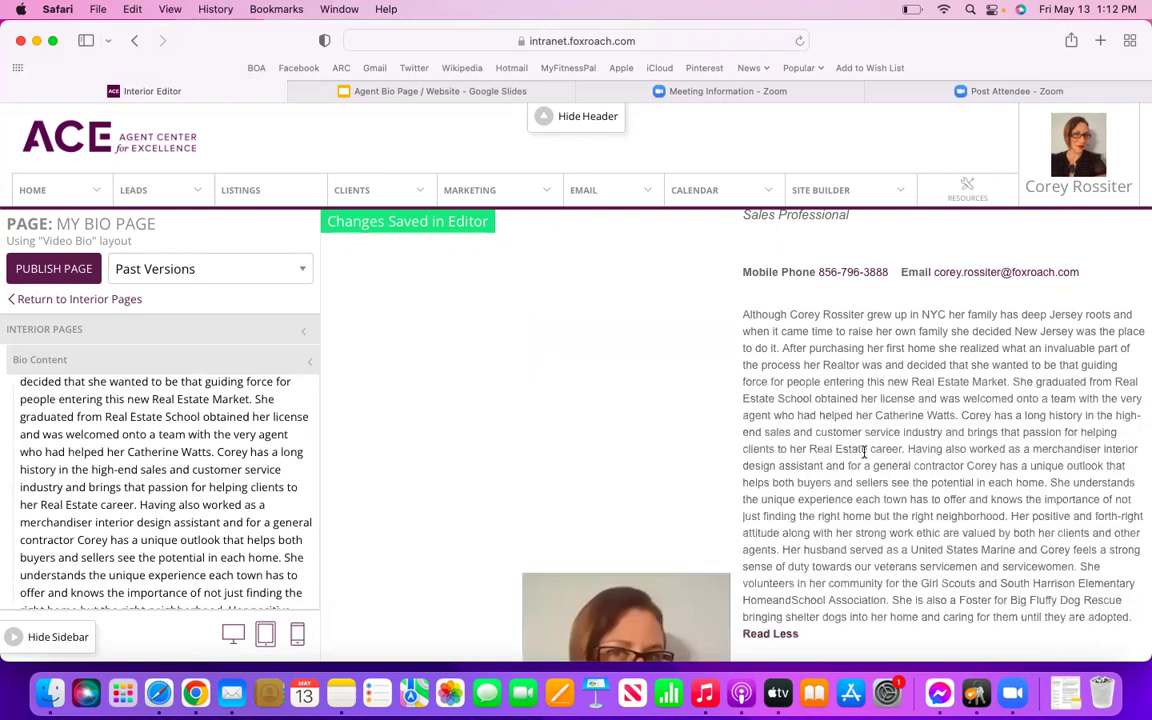
scroll(864, 452, down, 3)
scroll(790, 462, down, 1)
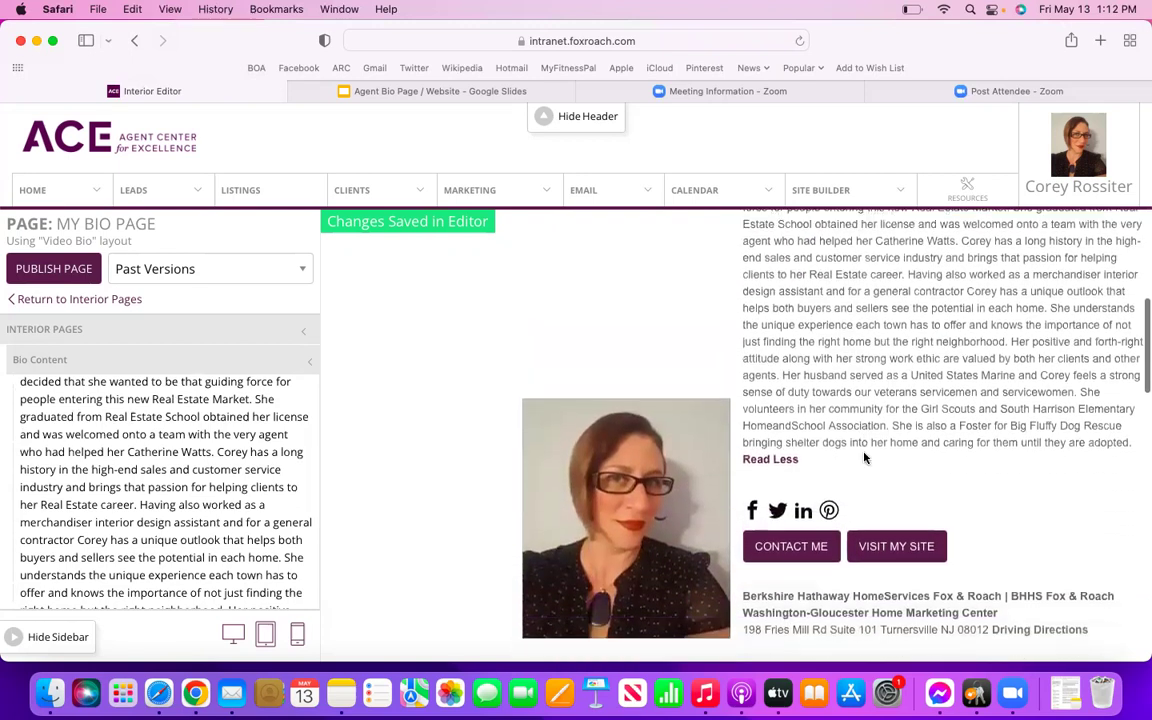
click(765, 460)
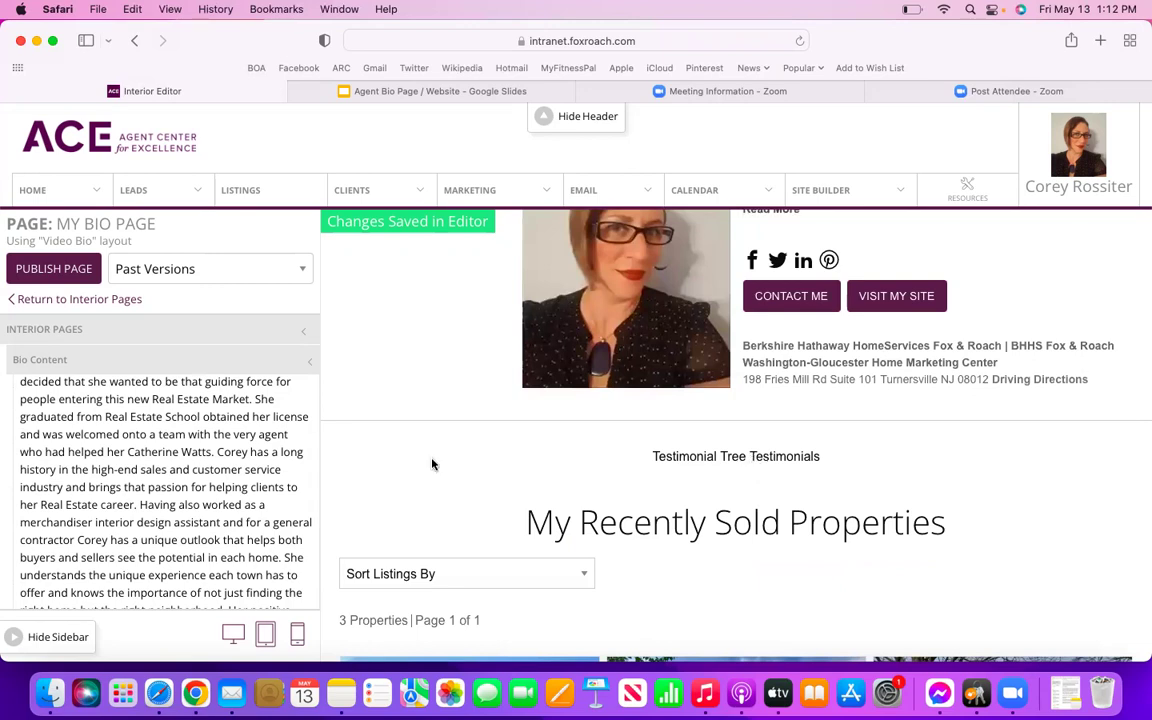
Review the Bio Content section from the start of the bio text down to the embedded video link field.
scroll(195, 481, up, 3)
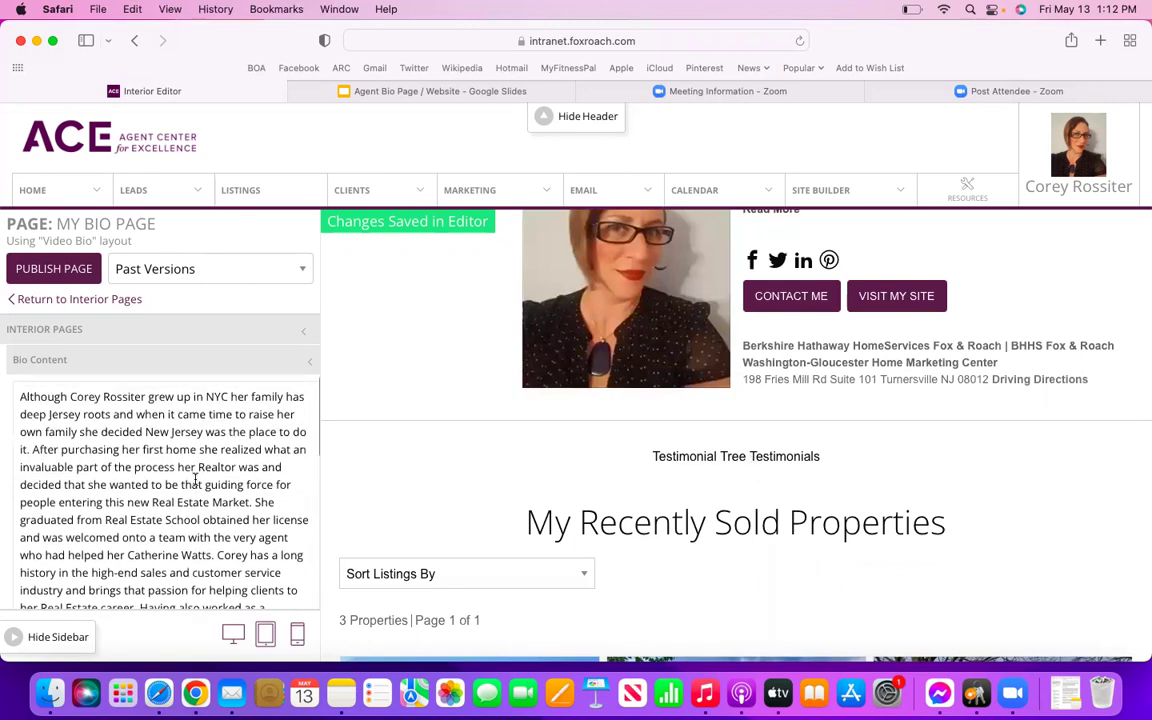
scroll(195, 481, down, 1)
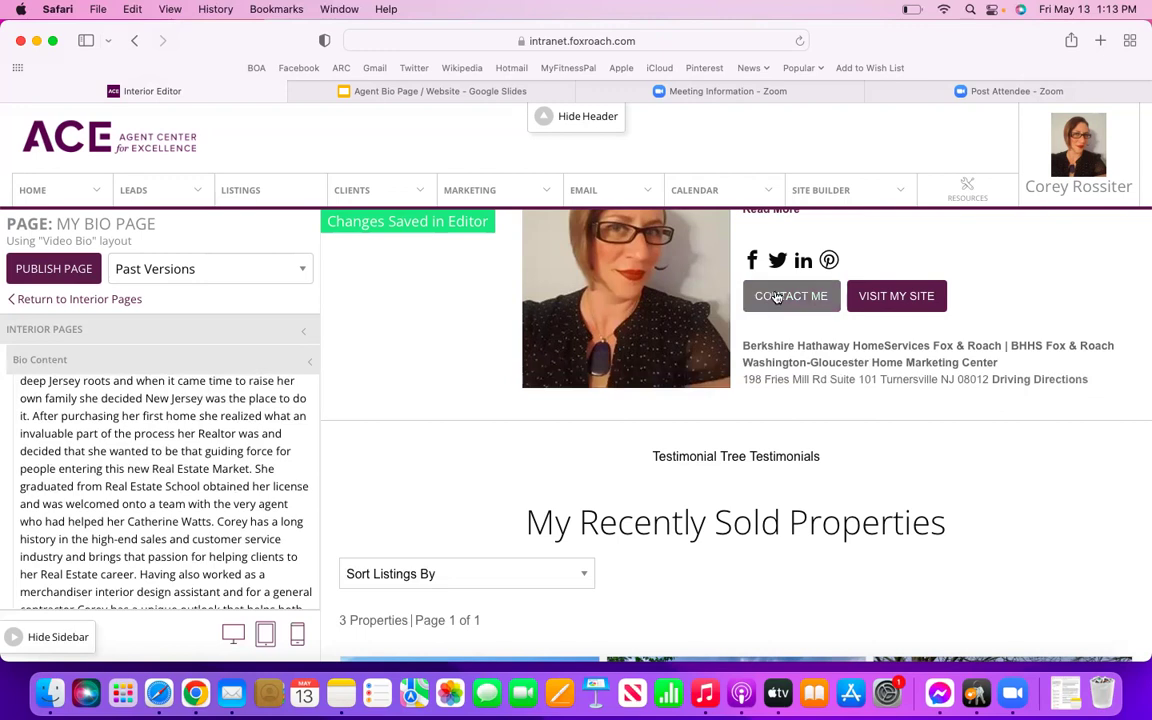
click(820, 296)
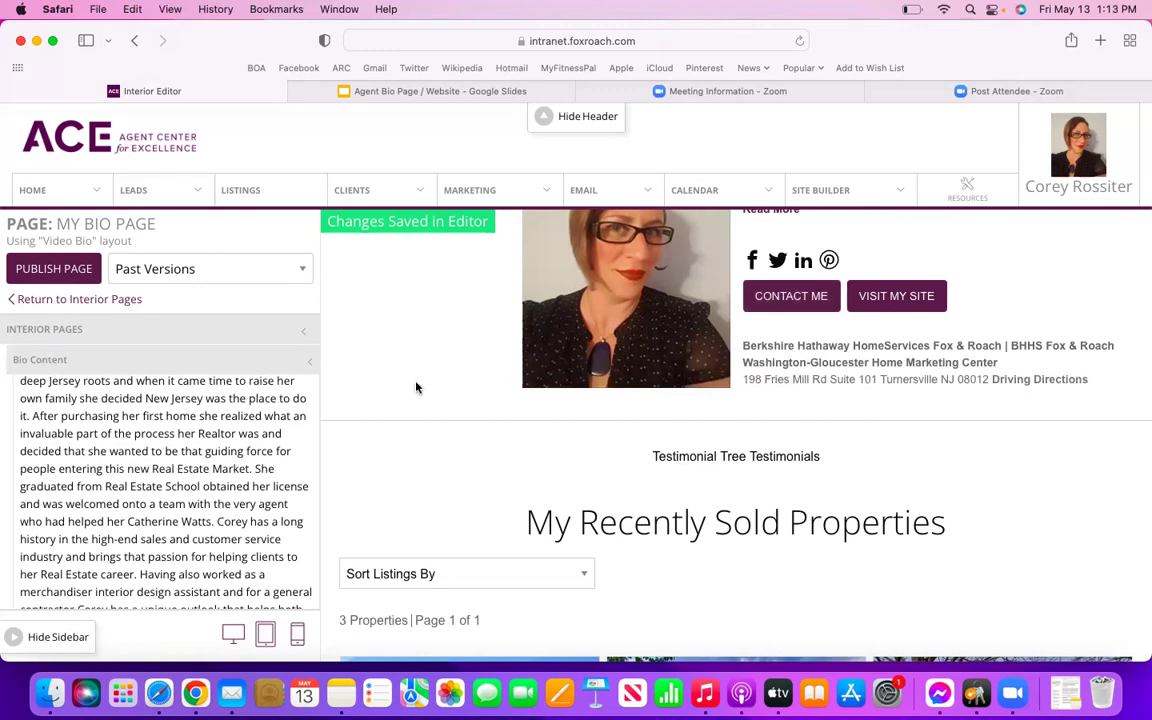
scroll(234, 470, up, 2)
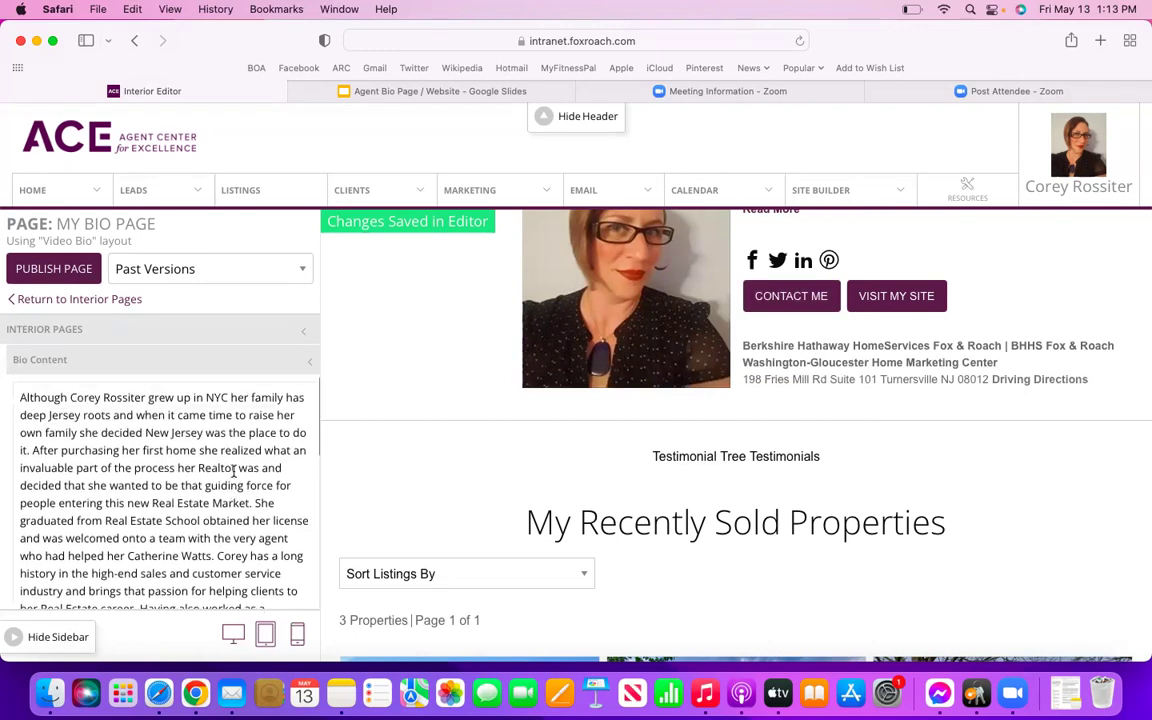
scroll(234, 470, down, 4)
scroll(234, 470, down, 5)
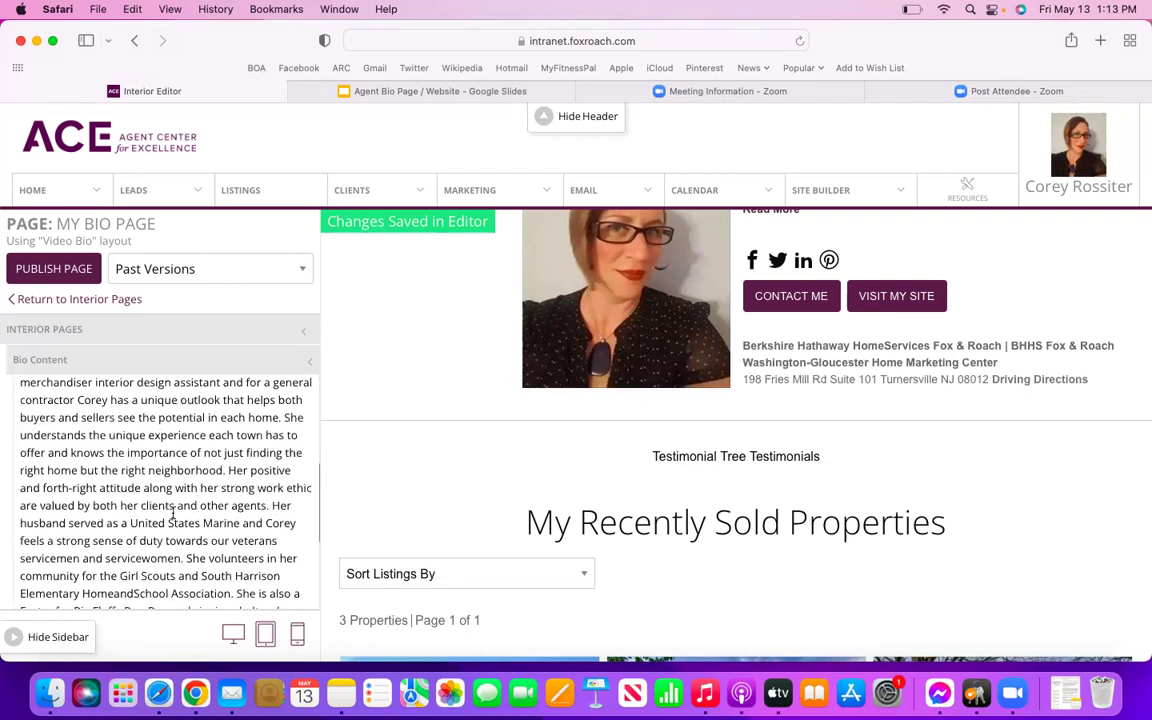
scroll(175, 470, down, 5)
scroll(179, 492, down, 3)
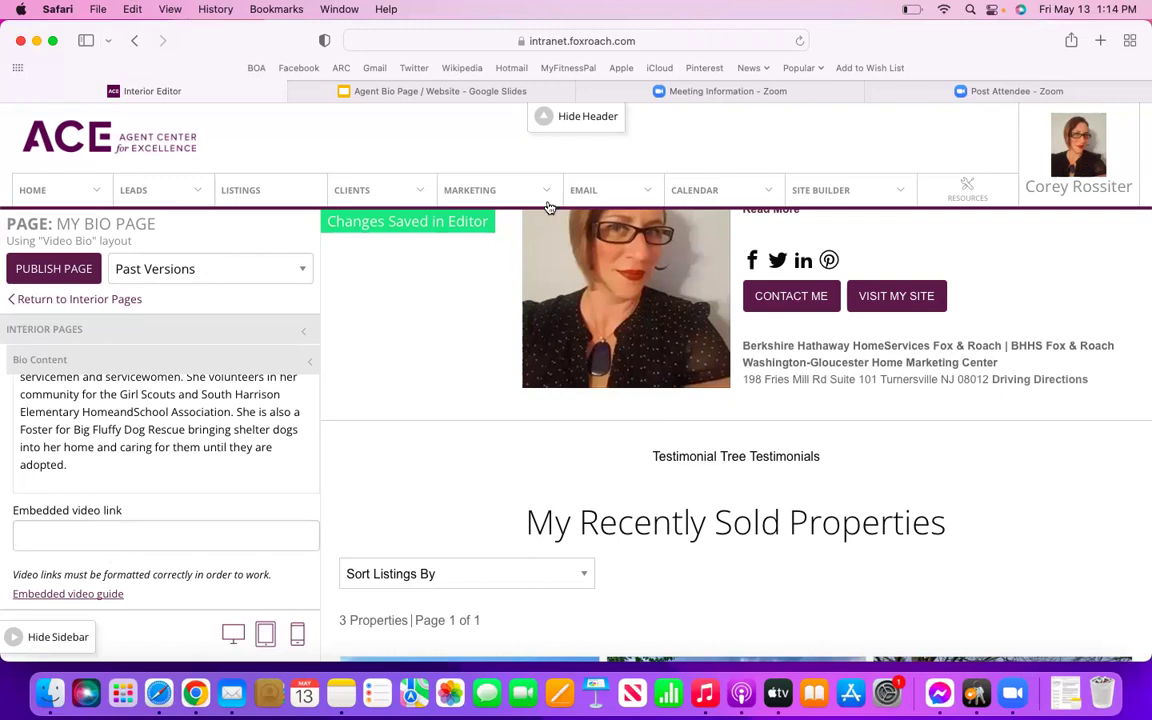
Leave the Bio Content section and look over the Designations section of the bio page, closing it again.
click(740, 46)
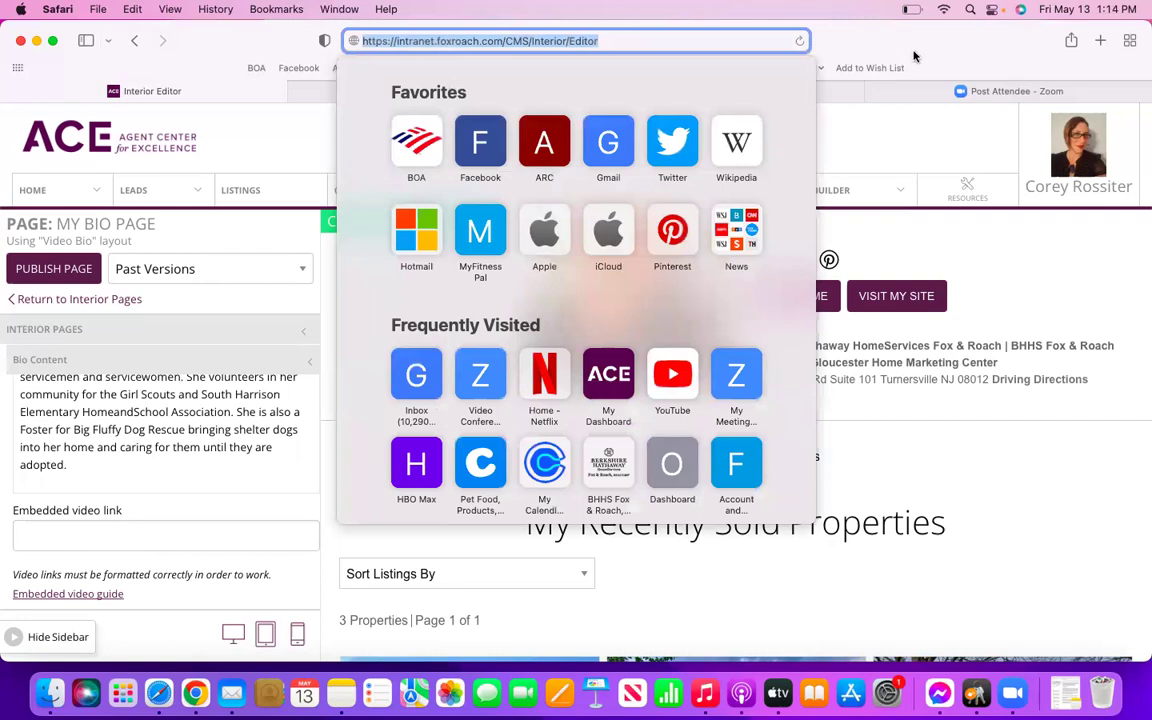
key(Escape)
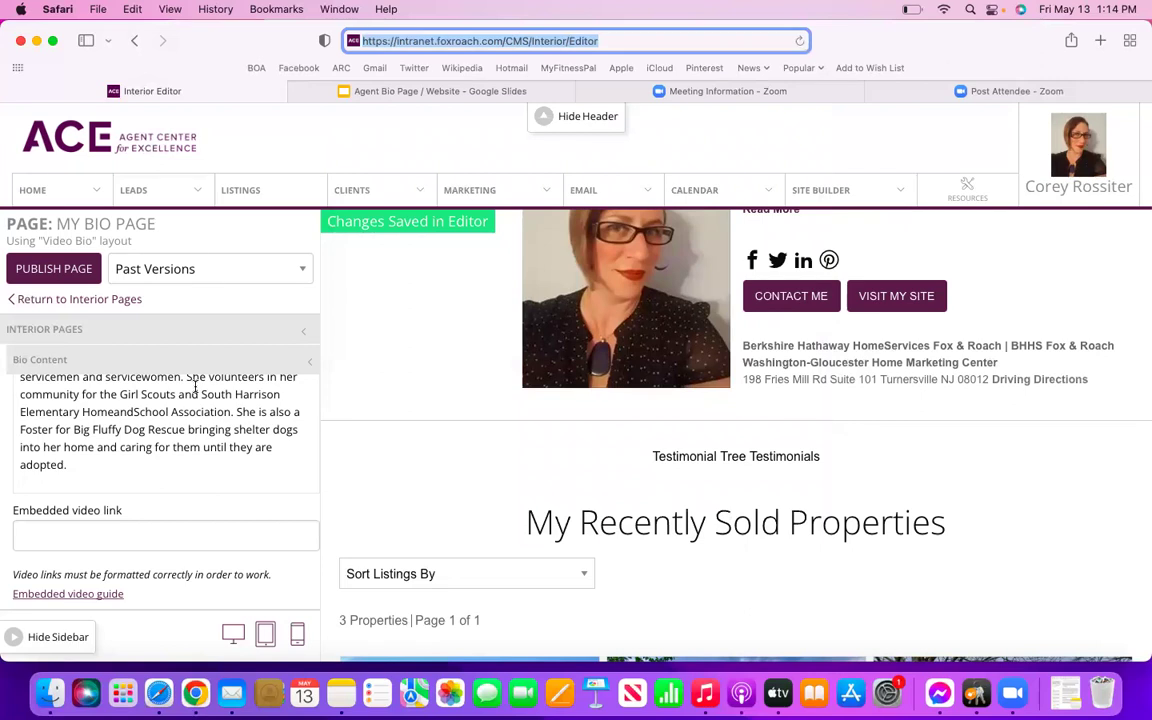
click(138, 366)
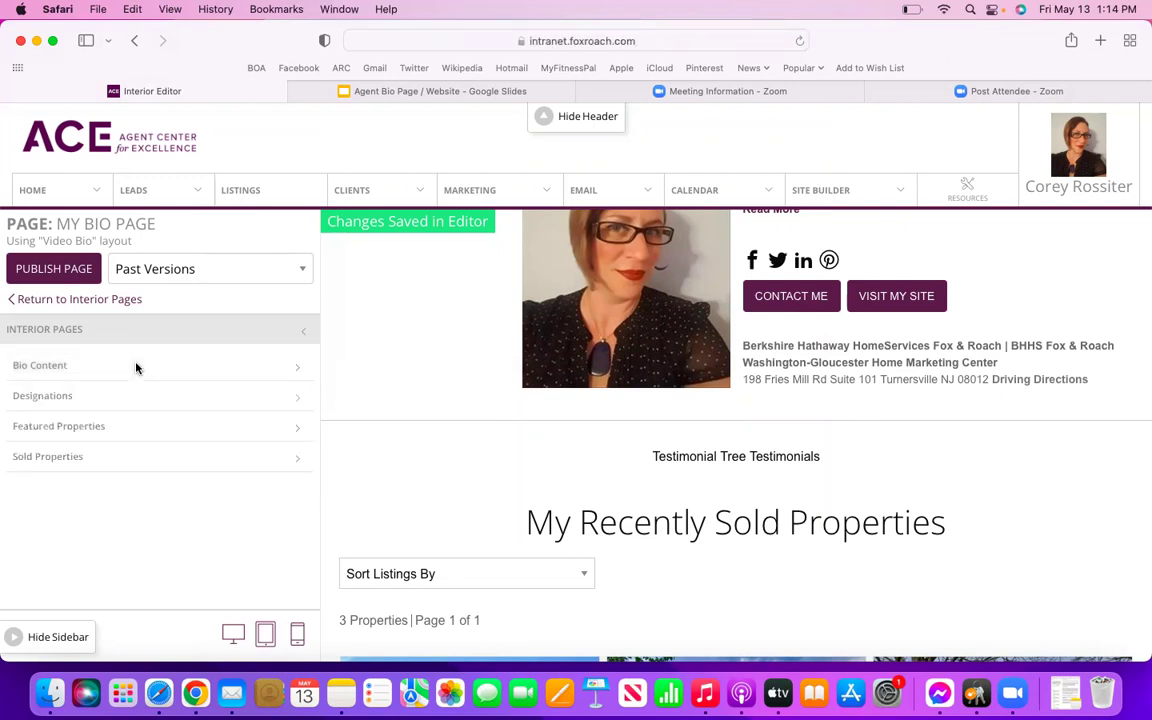
click(54, 399)
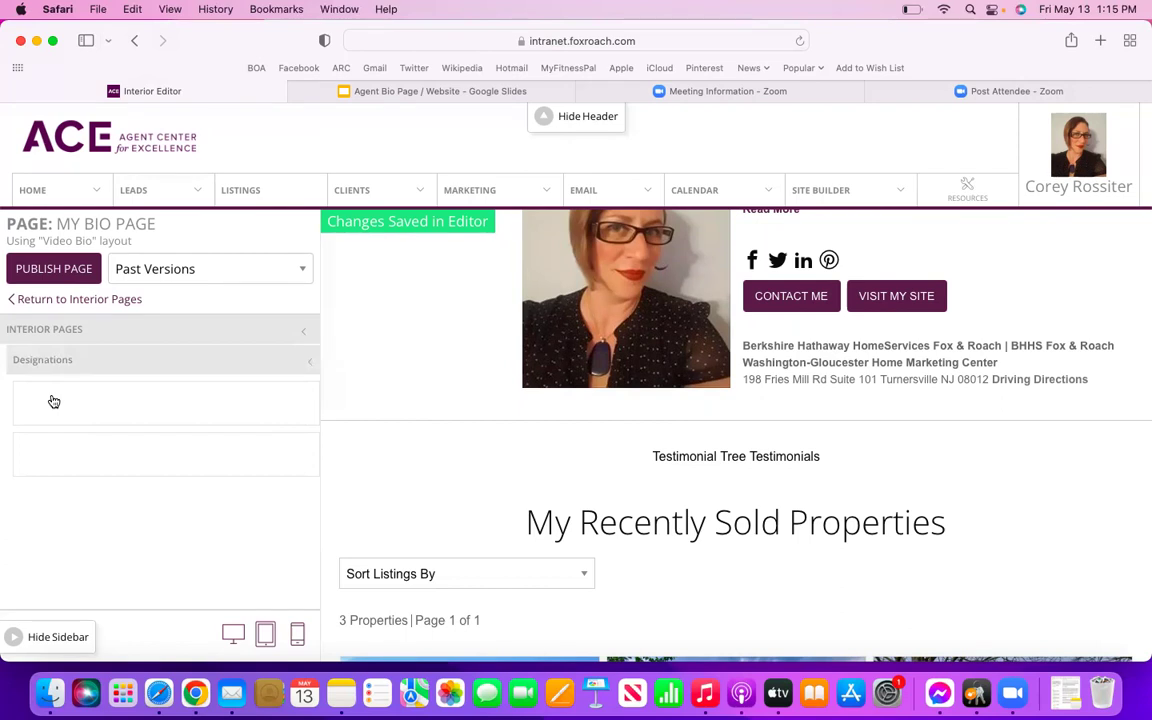
click(98, 362)
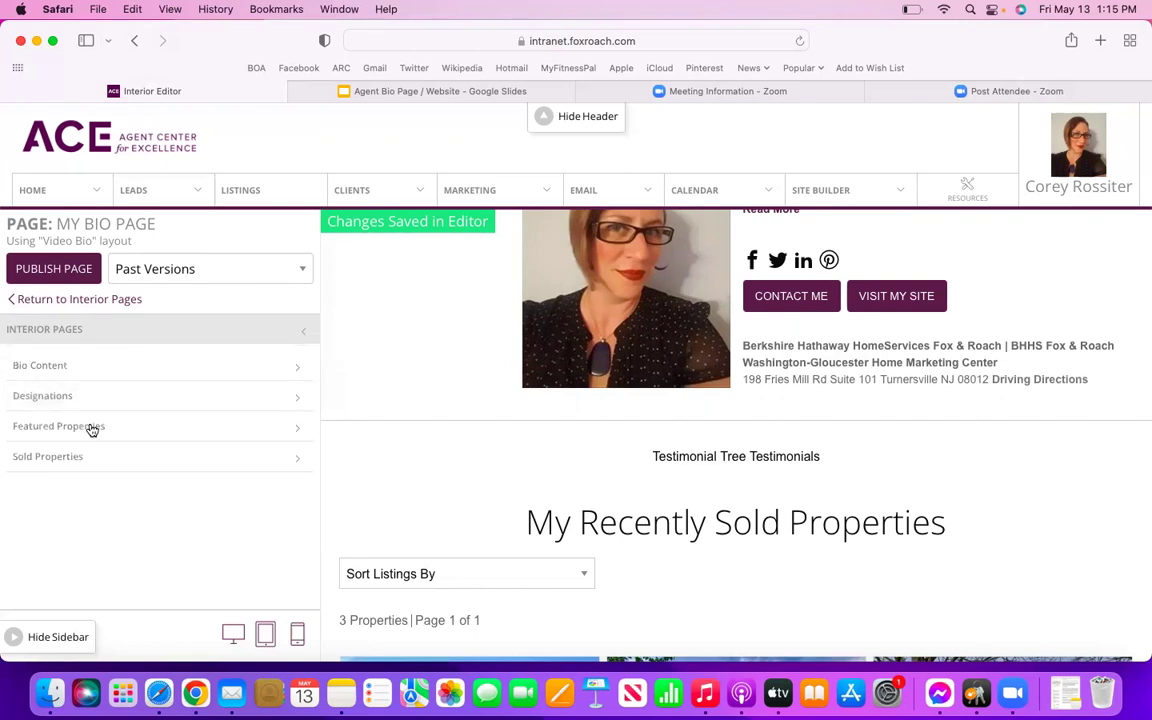
Look through the property cards under My Recently Sold Properties in the bio page preview.
scroll(505, 451, down, 5)
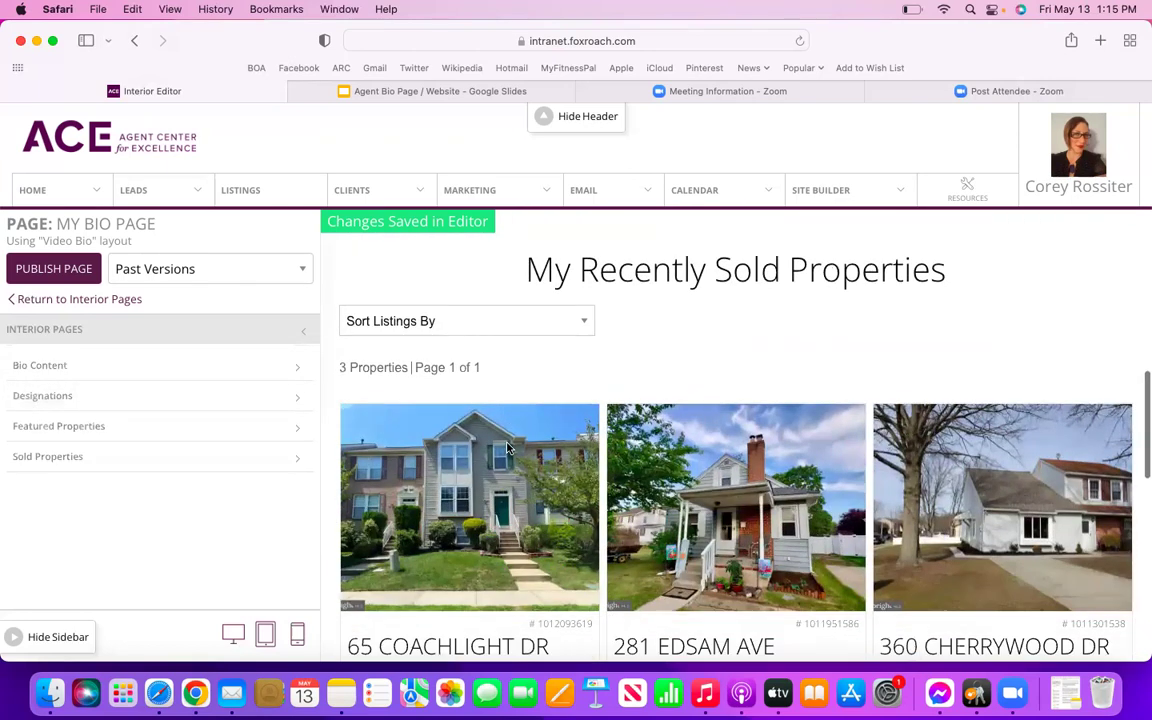
scroll(508, 449, down, 2)
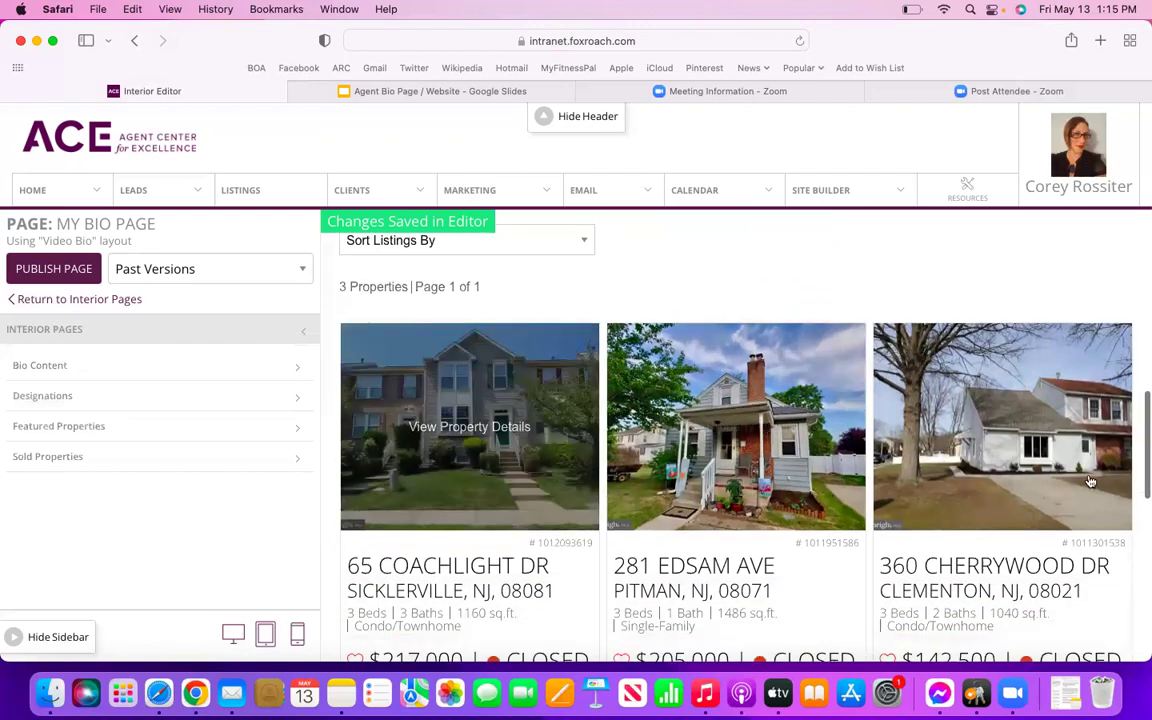
scroll(728, 537, down, 5)
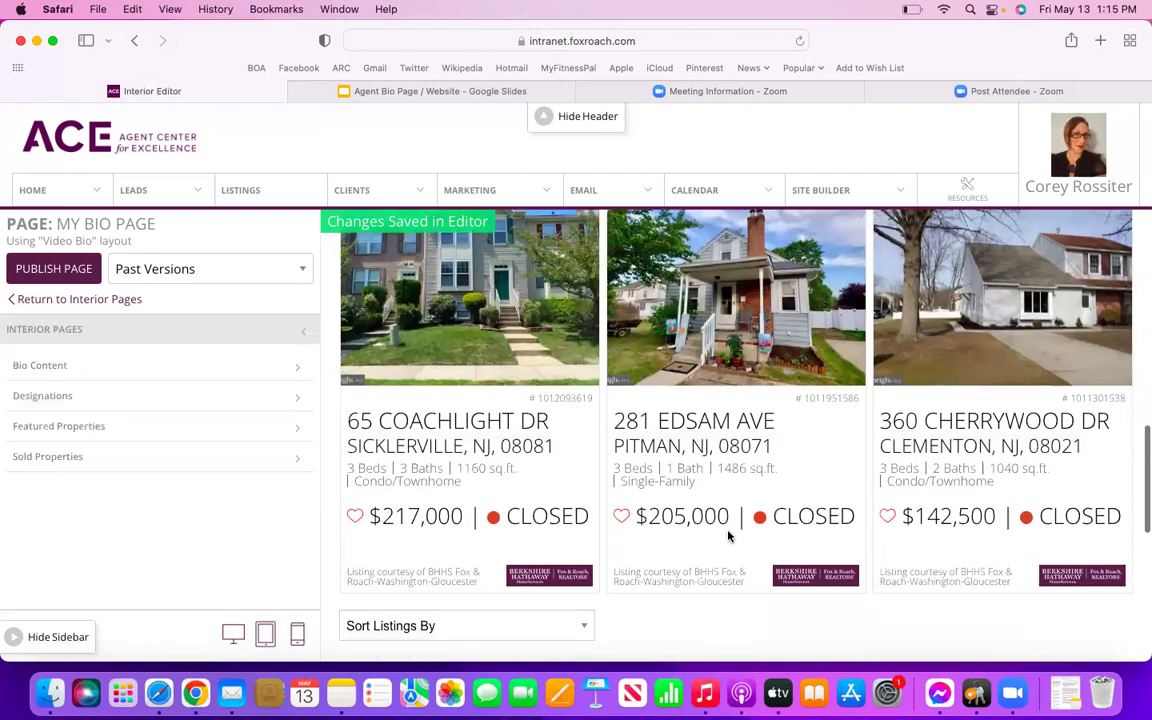
scroll(730, 535, up, 5)
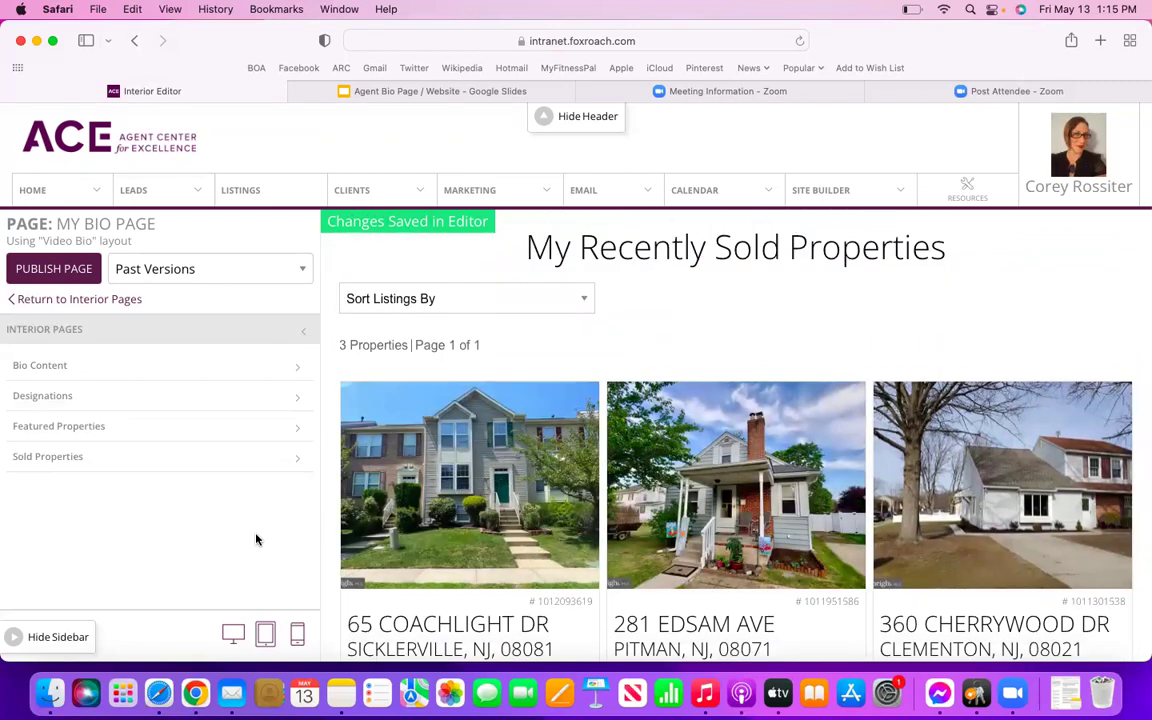
Open the Featured Properties section and examine its editable My Active & Pending Listings heading.
click(113, 428)
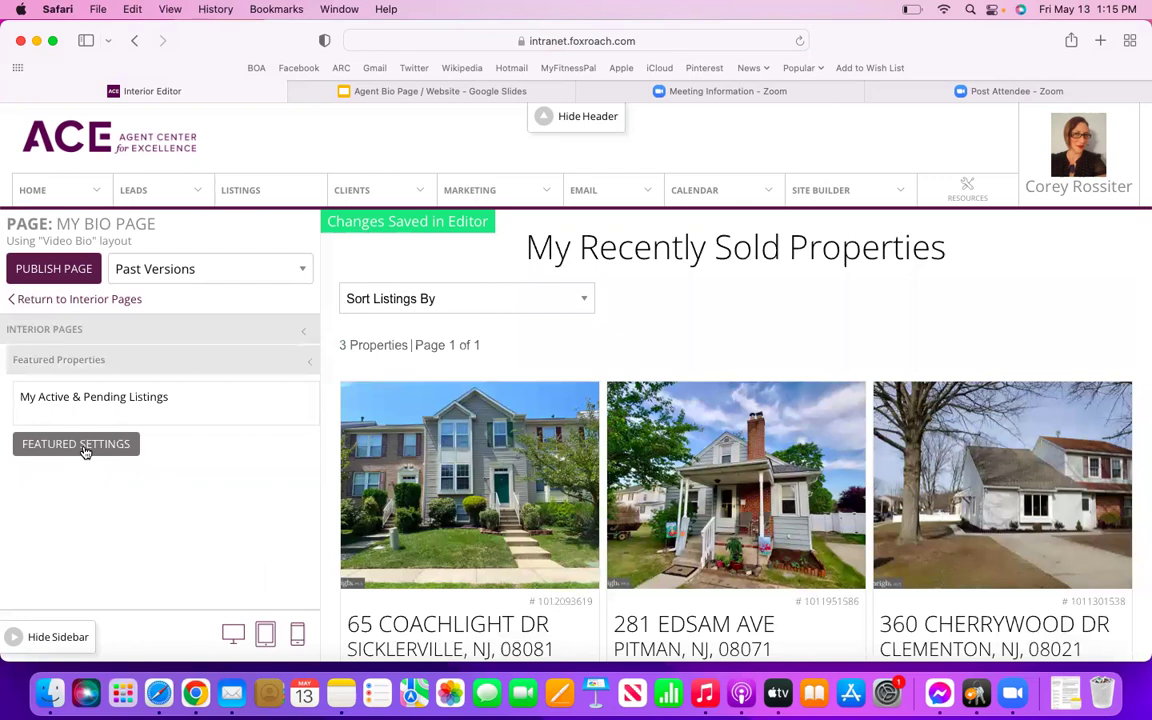
click(175, 403)
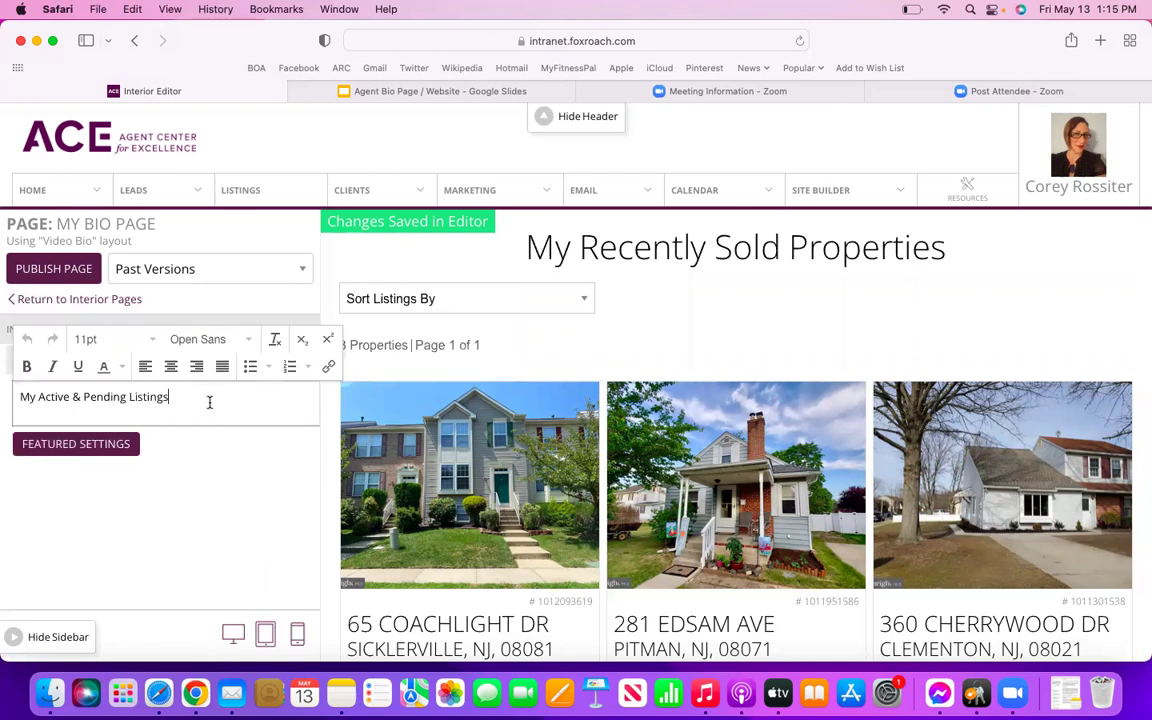
mouse_move(879, 204)
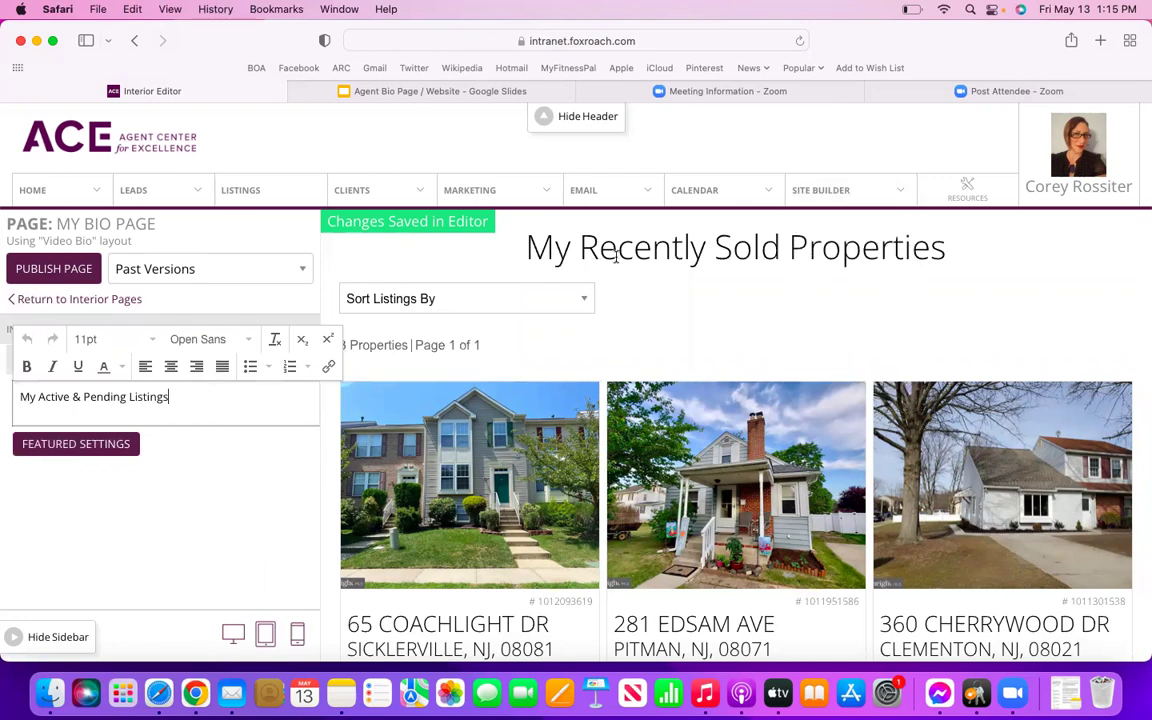
Limit the featured listings to Single-Family and Condo/Townhome properties, save the updated settings, and close the Featured Properties section.
click(97, 447)
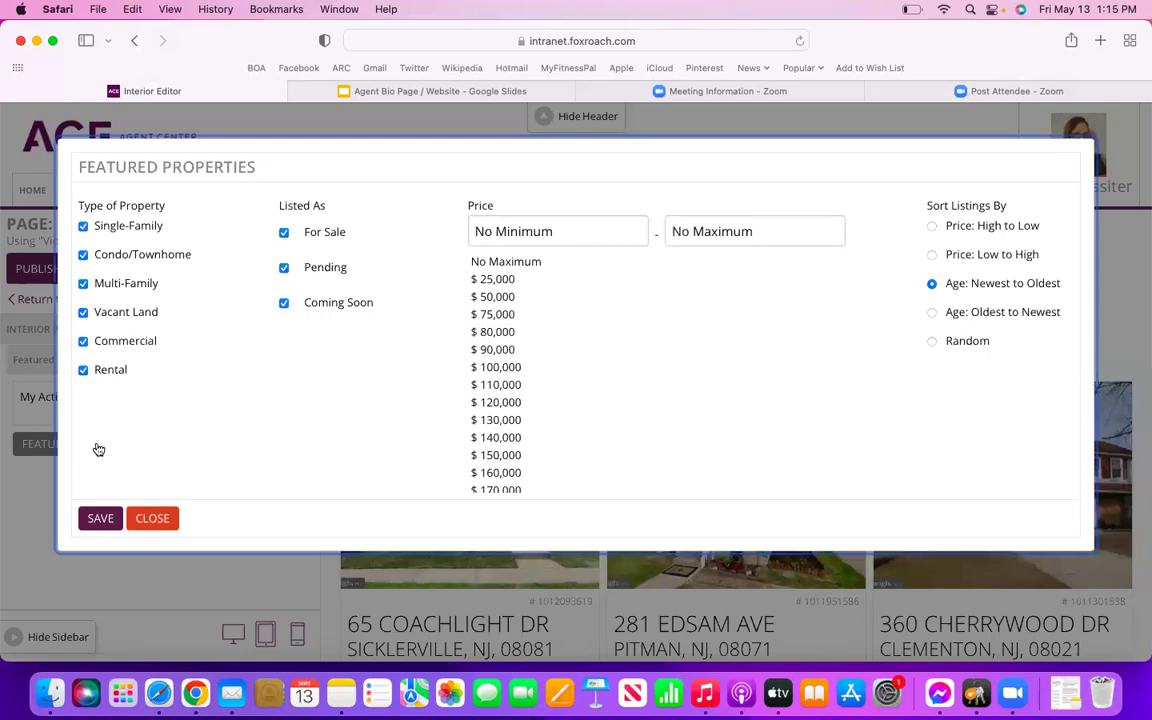
click(83, 256)
click(83, 284)
click(83, 313)
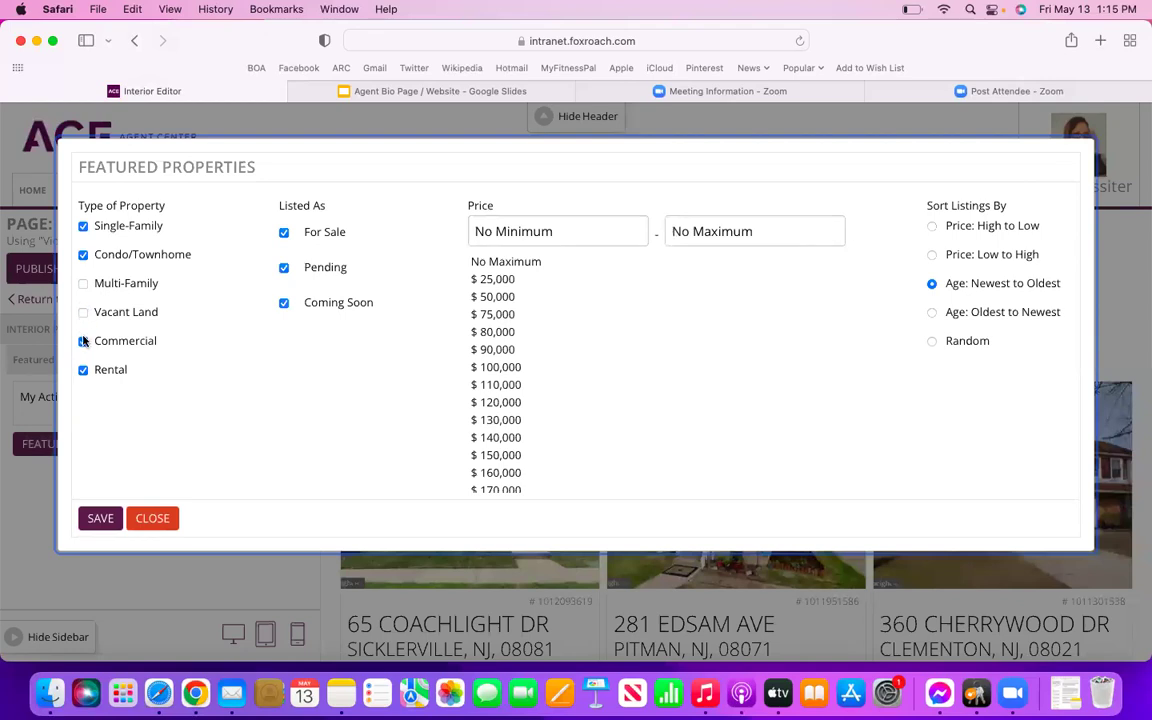
click(83, 341)
click(83, 370)
scroll(602, 378, down, 3)
scroll(600, 378, down, 5)
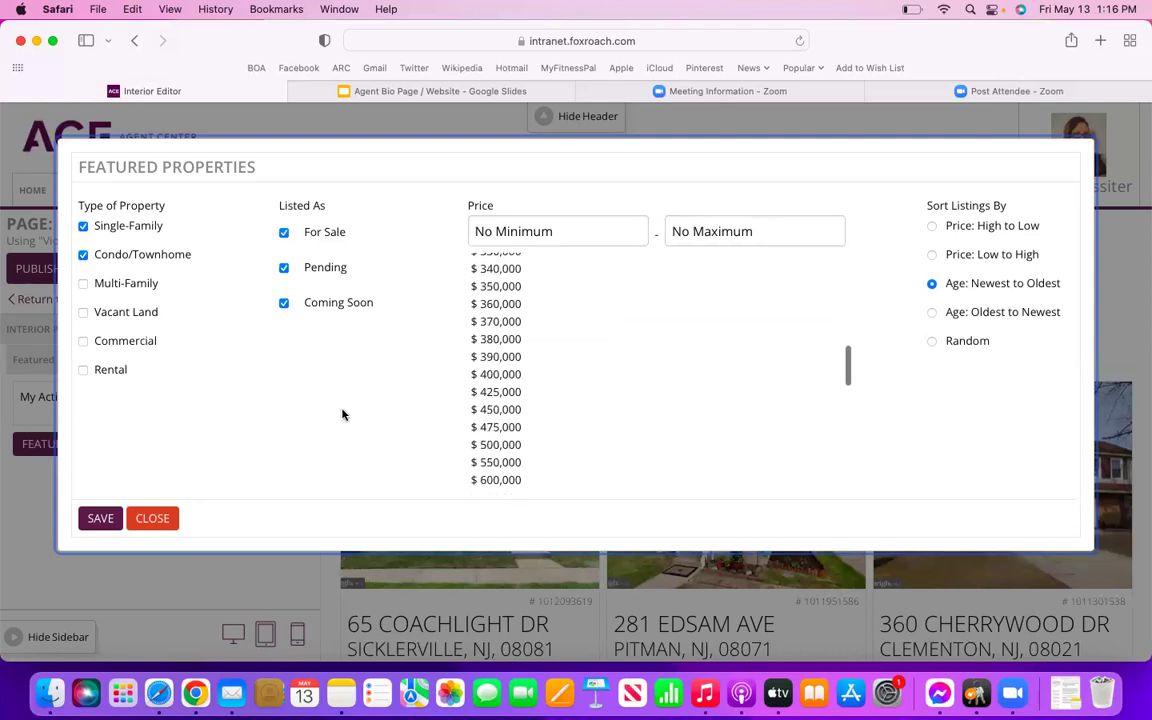
click(100, 519)
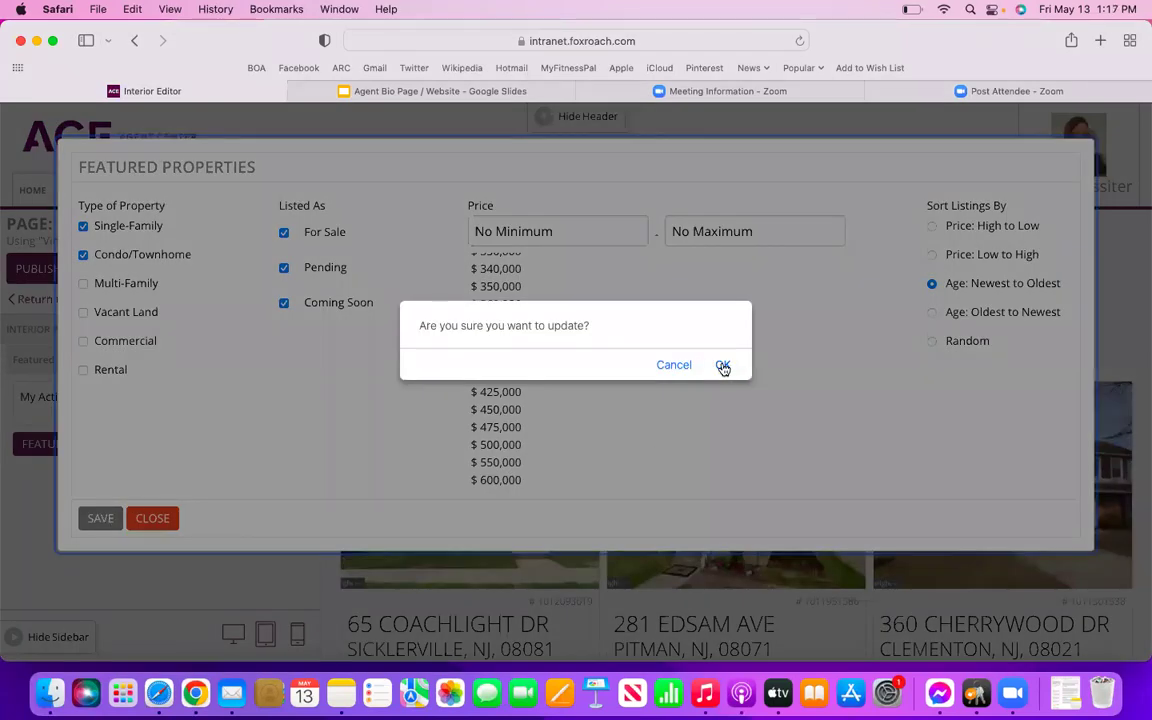
click(722, 365)
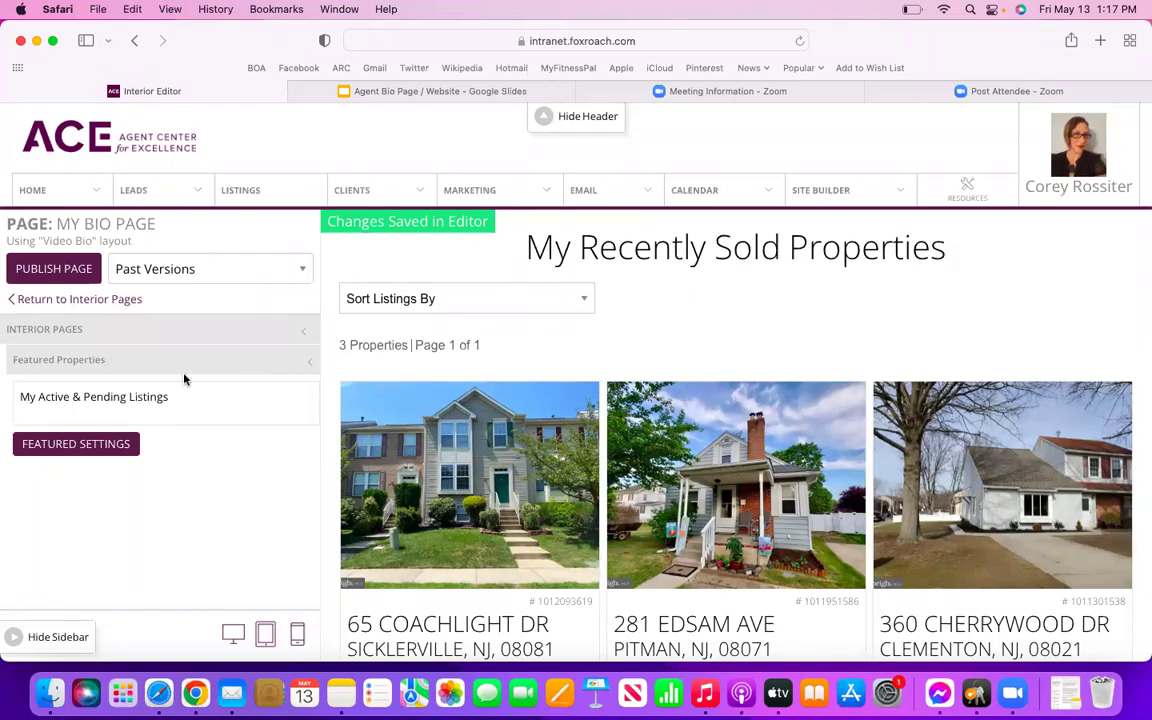
click(119, 362)
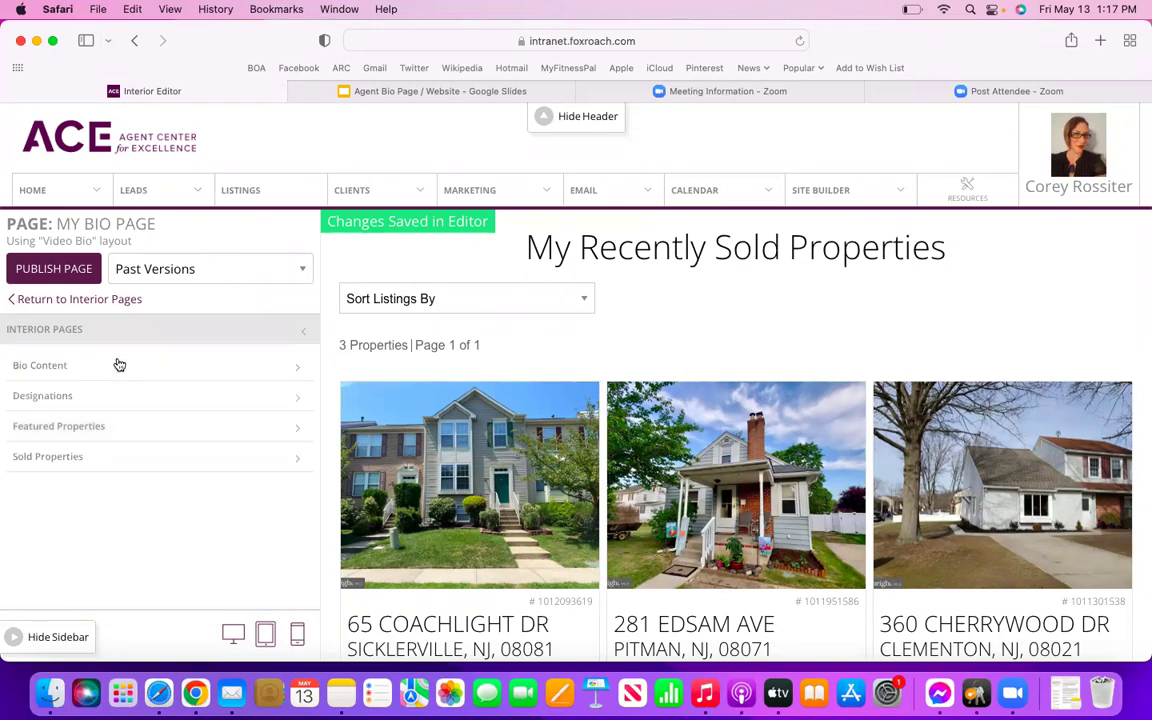
Restrict the Sold Properties resume settings to Single-Family and Condo/Townhome, save the update, and close the section.
click(67, 461)
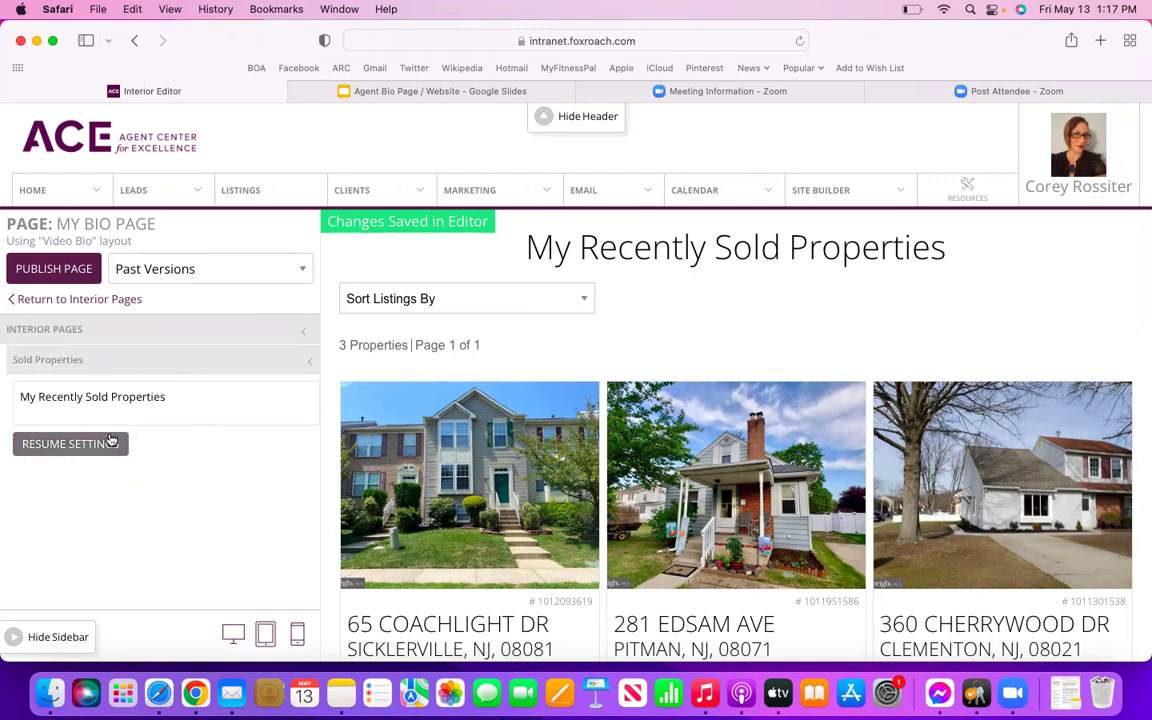
click(68, 447)
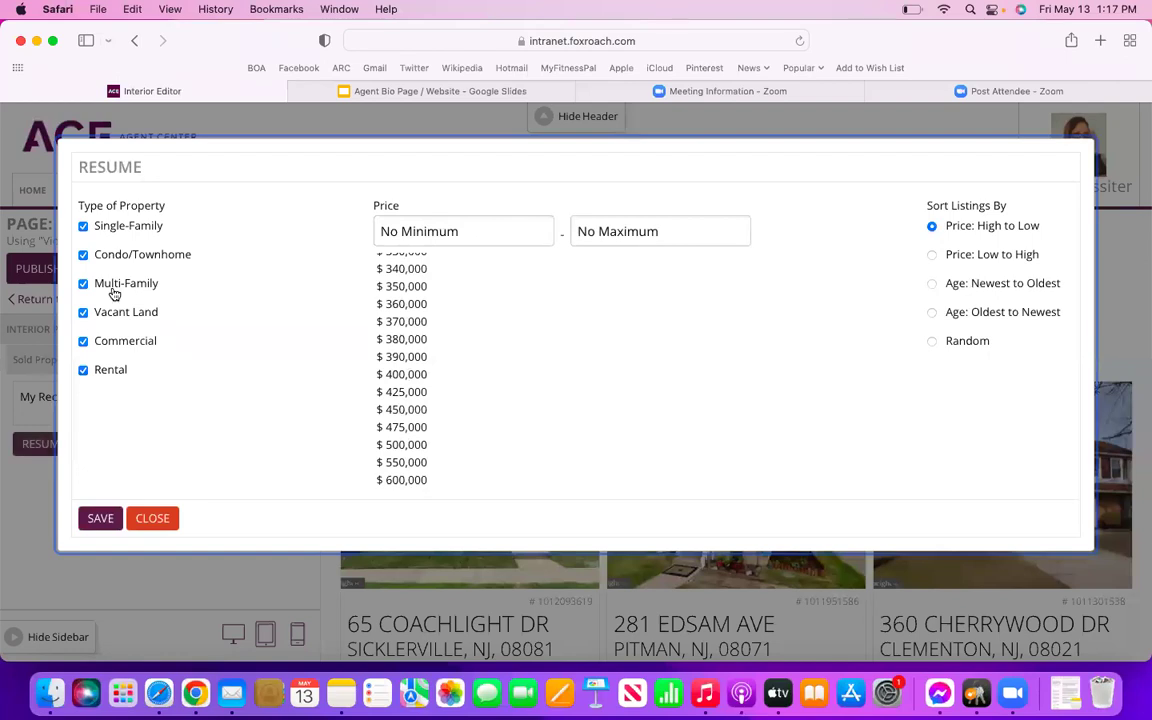
click(83, 284)
click(83, 312)
click(83, 341)
click(83, 370)
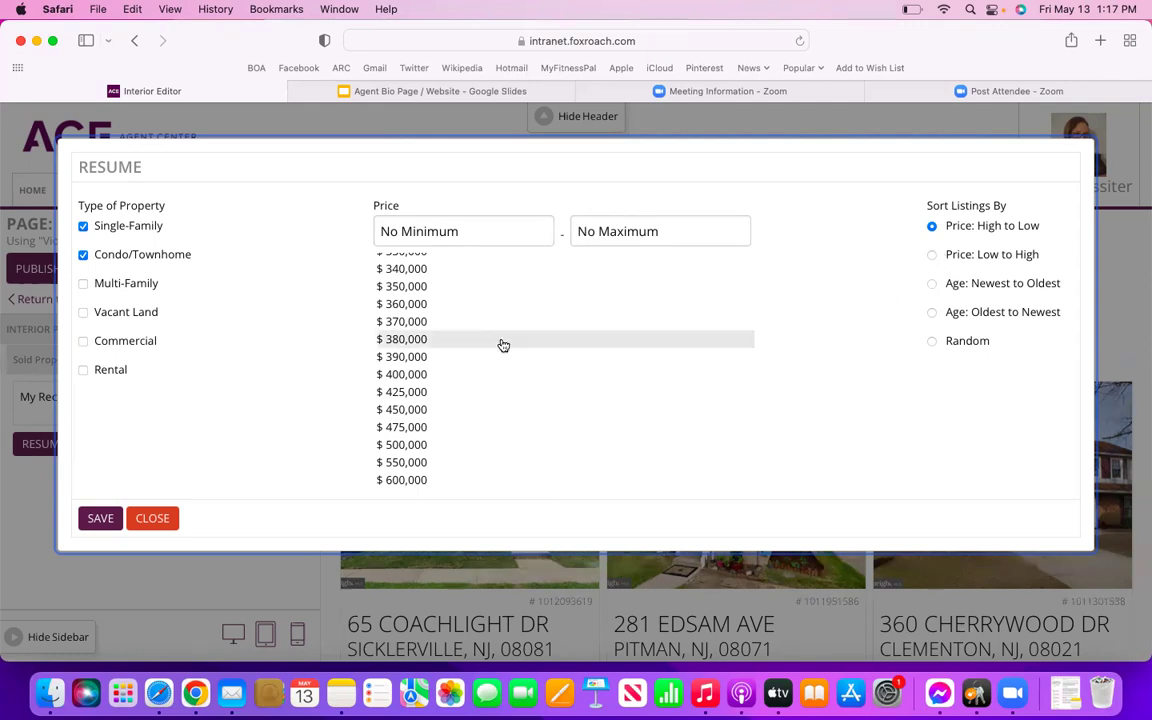
click(100, 520)
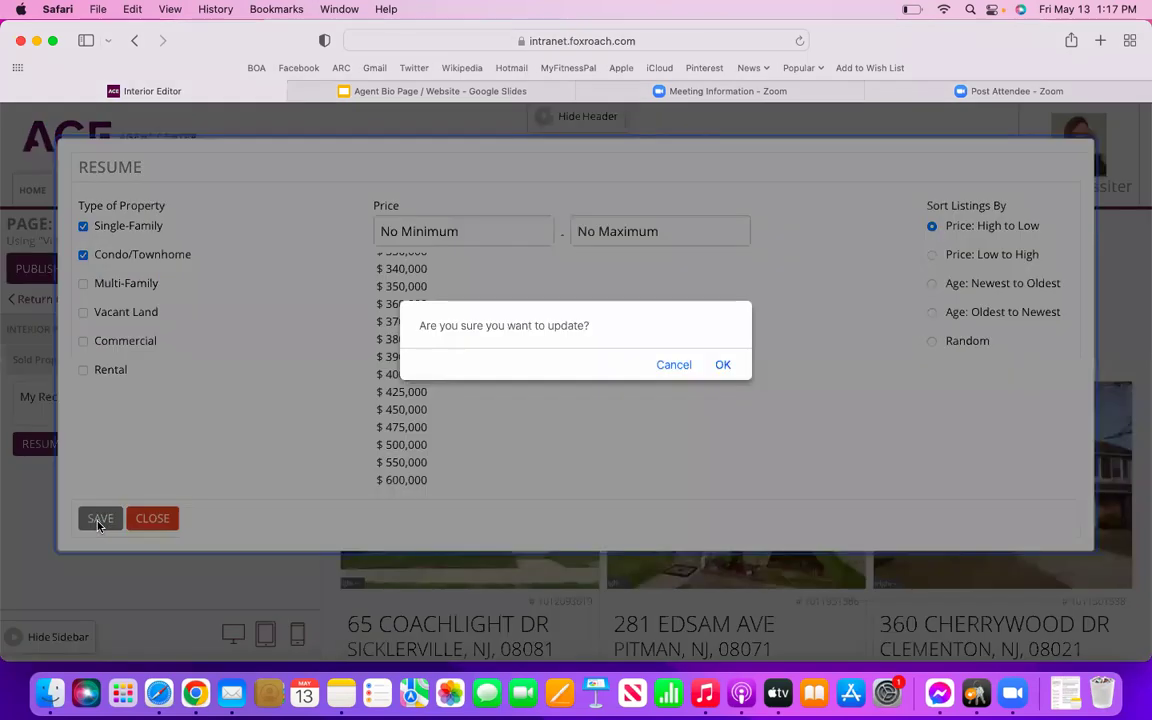
click(723, 366)
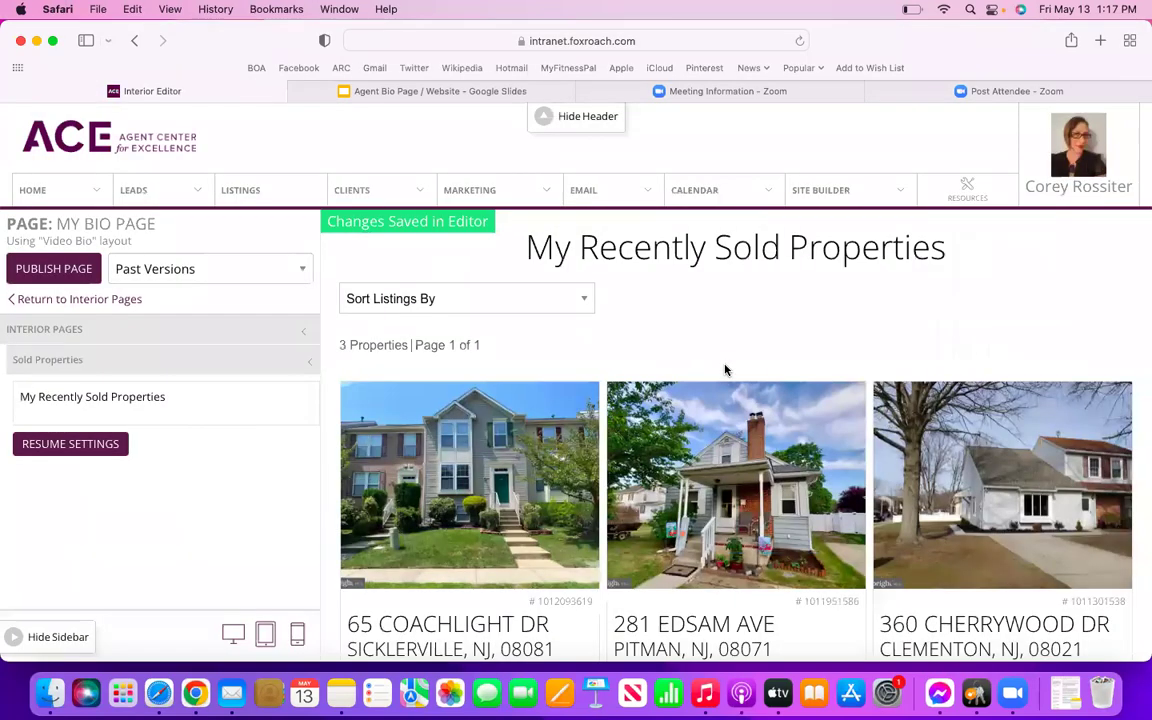
click(152, 367)
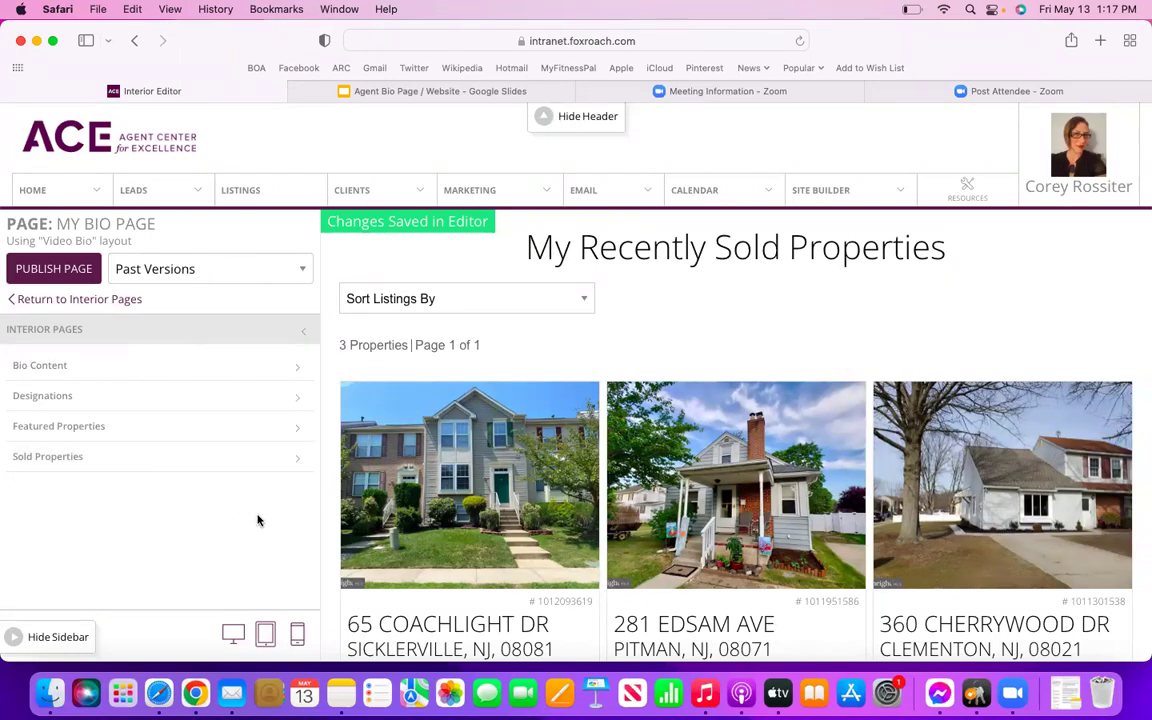
Review the whole bio page preview, from the header and contact details down to the footer.
scroll(543, 488, up, 1)
scroll(543, 488, down, 10)
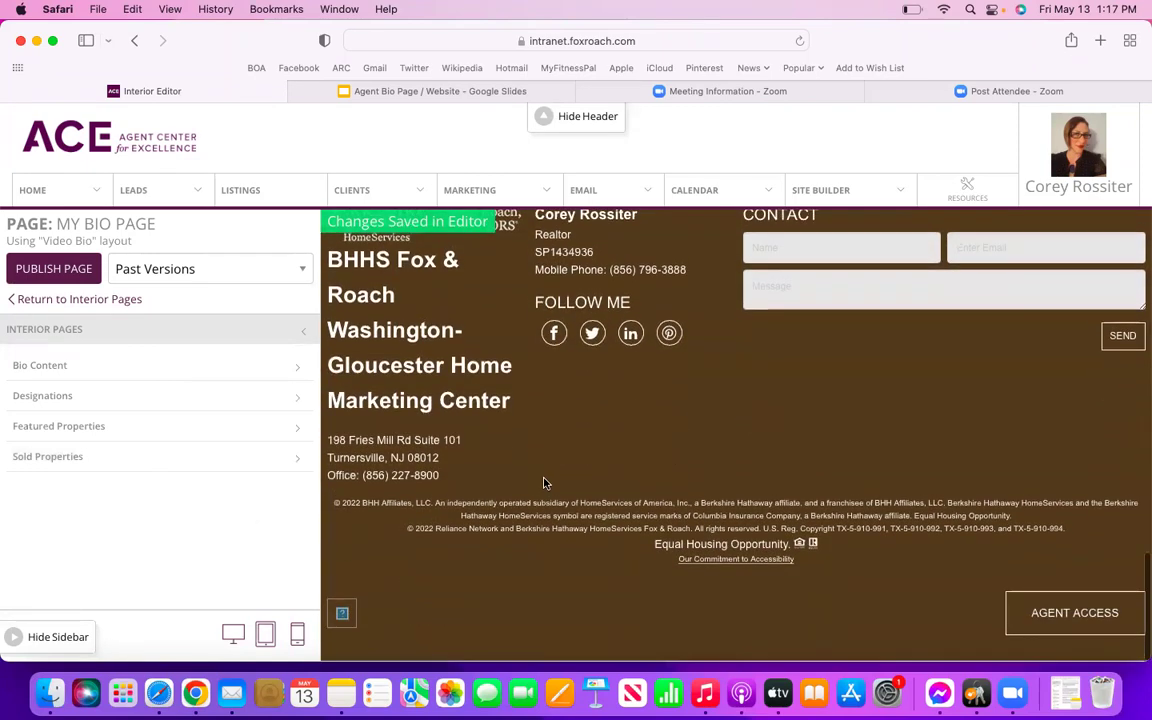
scroll(543, 480, up, 10)
scroll(544, 484, up, 10)
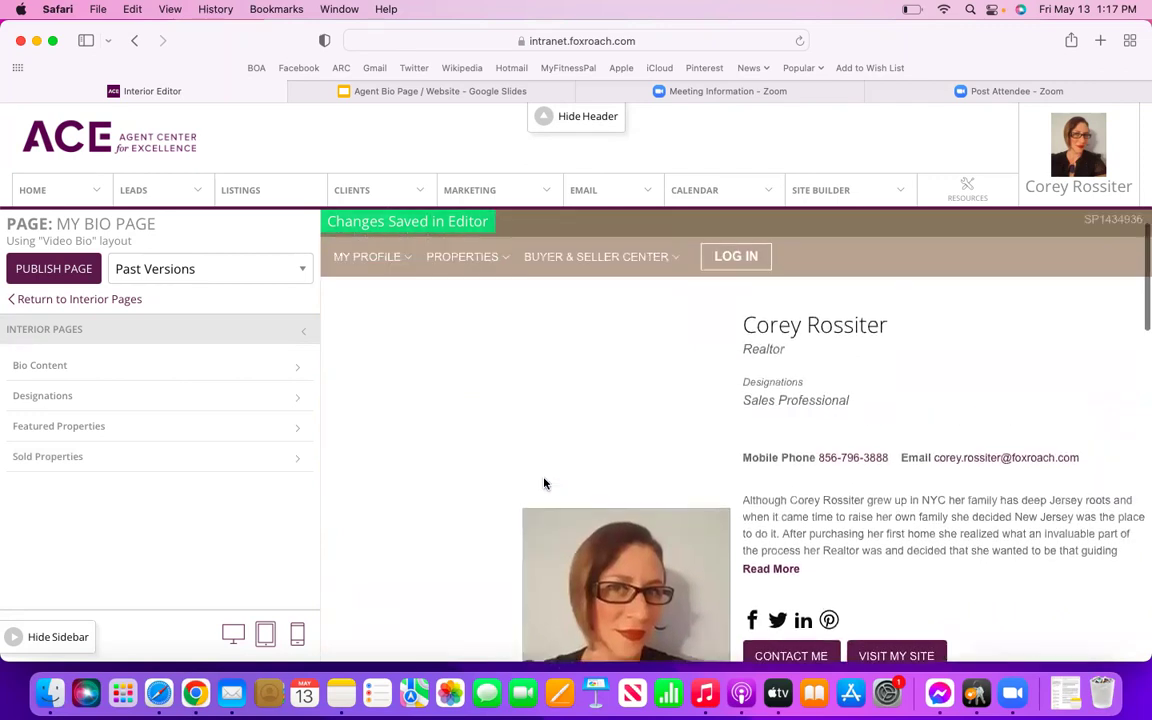
scroll(544, 484, down, 3)
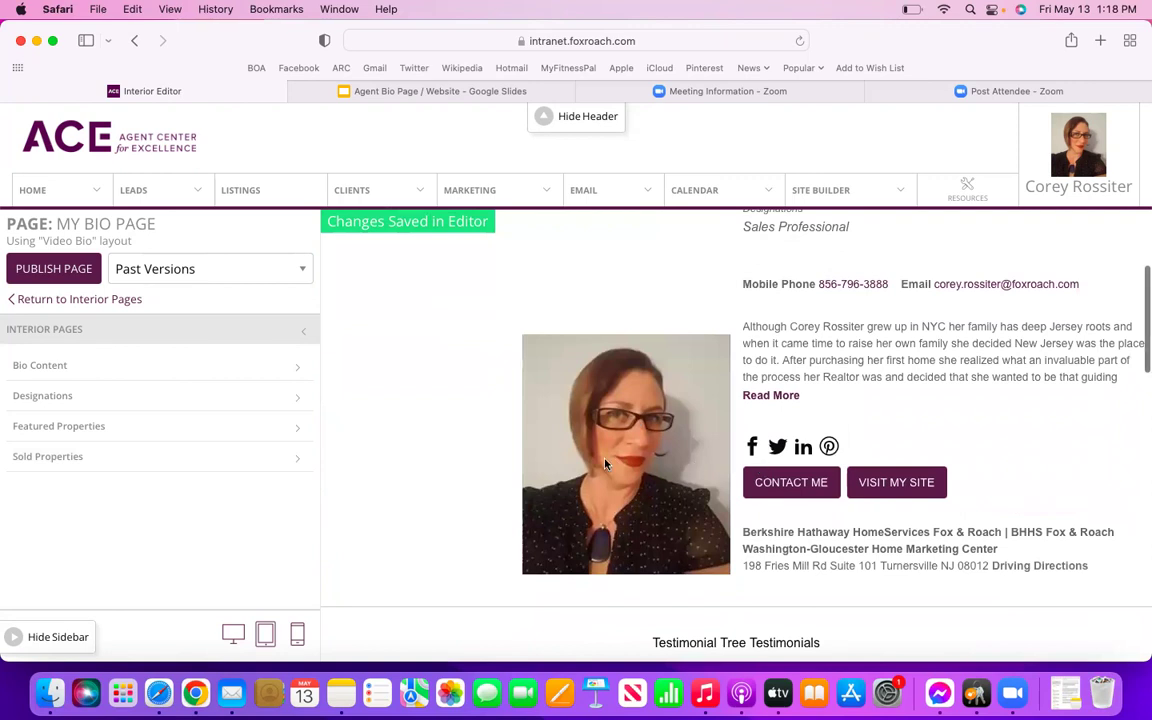
scroll(604, 463, down, 2)
scroll(604, 463, down, 2)
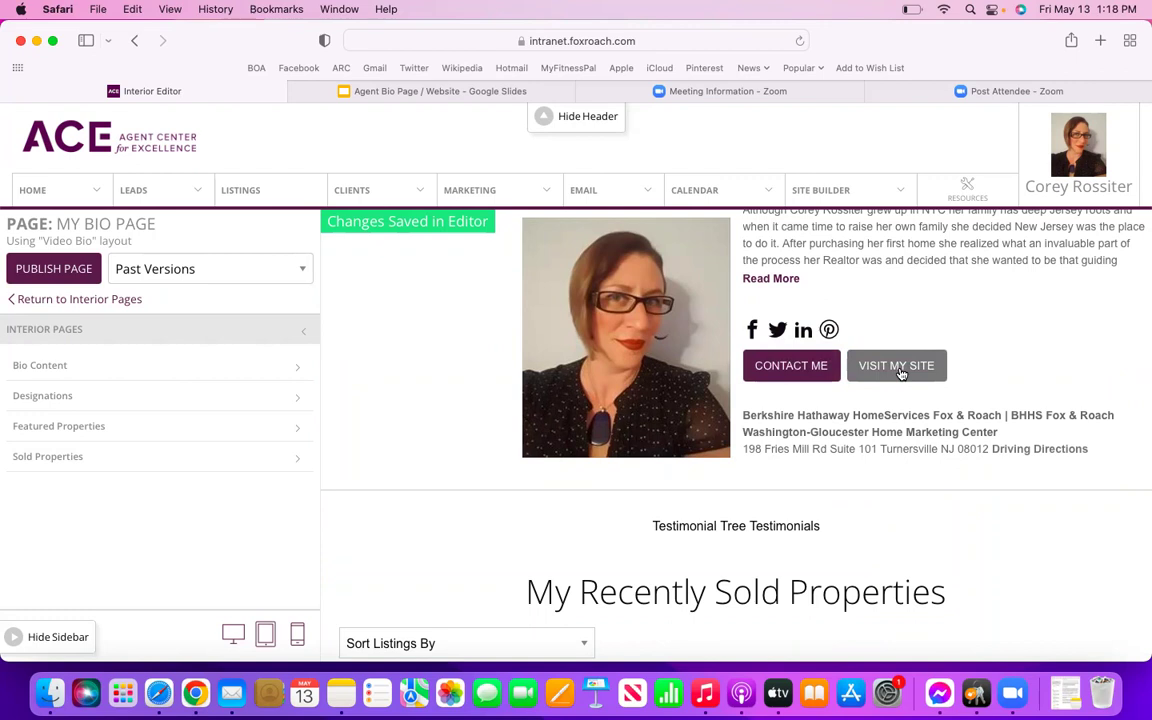
scroll(600, 368, up, 3)
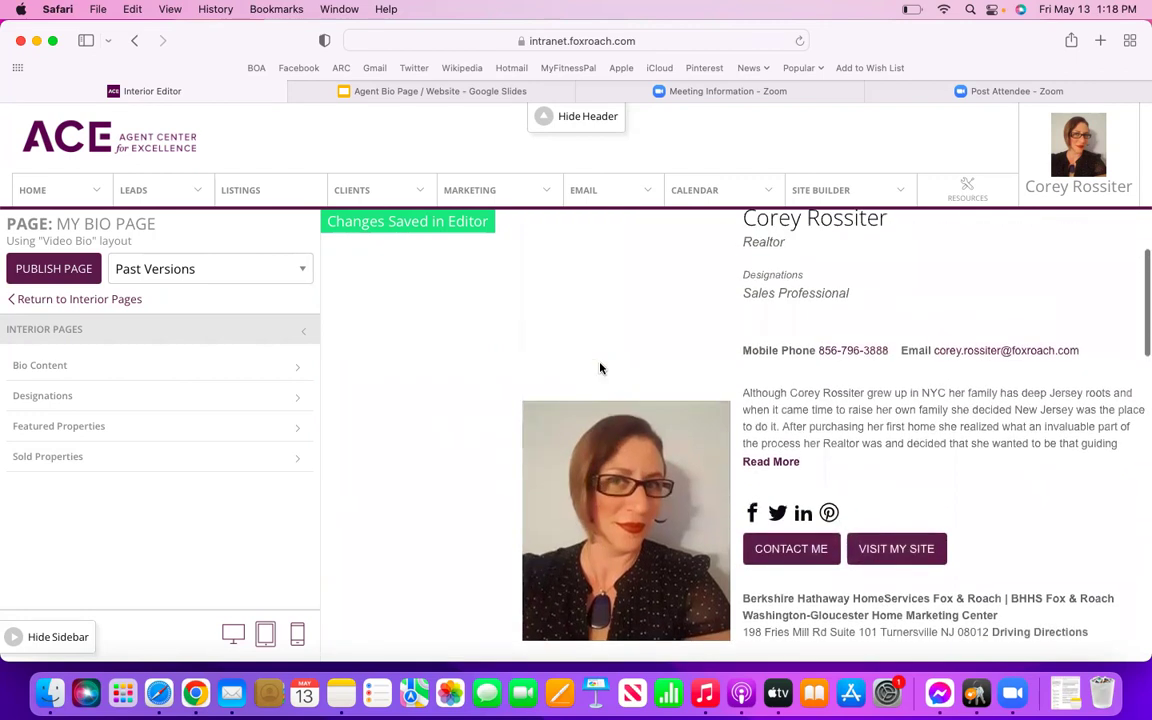
scroll(600, 368, up, 3)
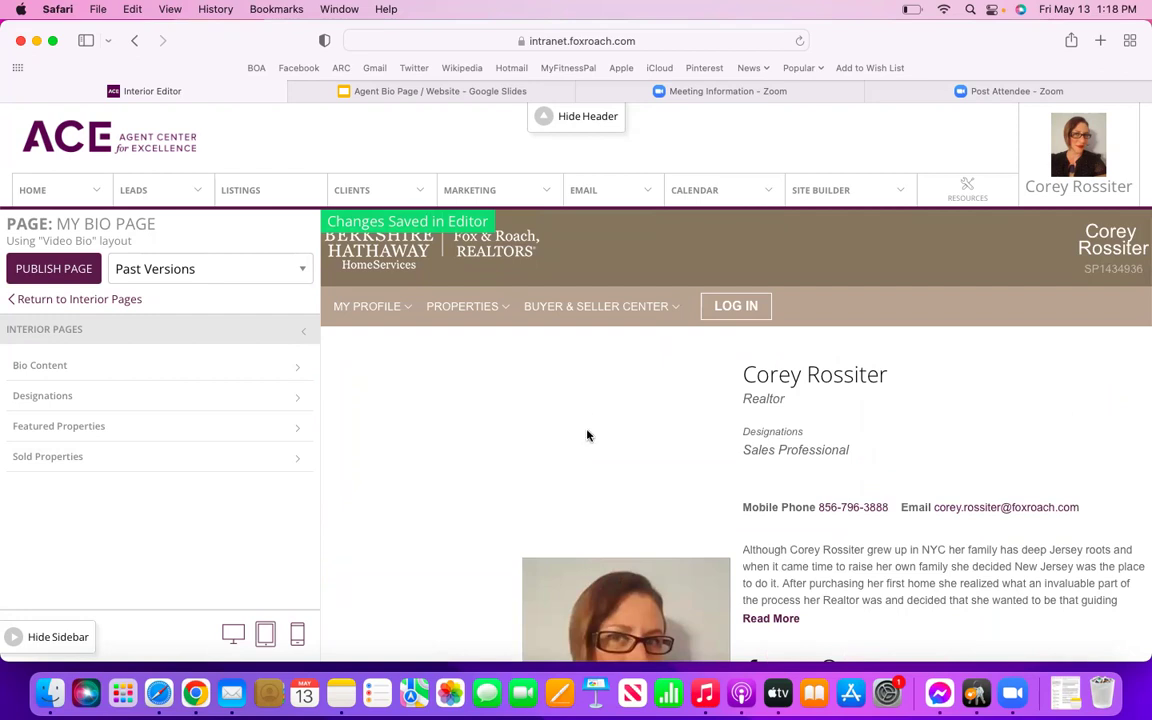
scroll(588, 435, down, 3)
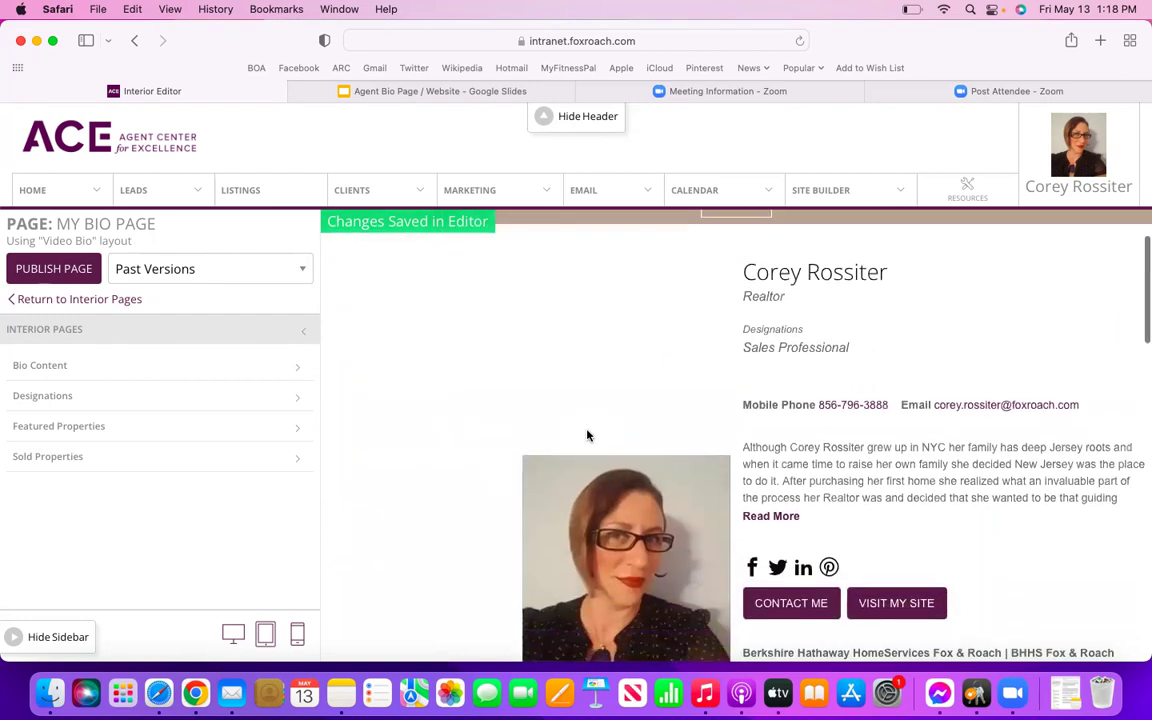
scroll(588, 435, down, 3)
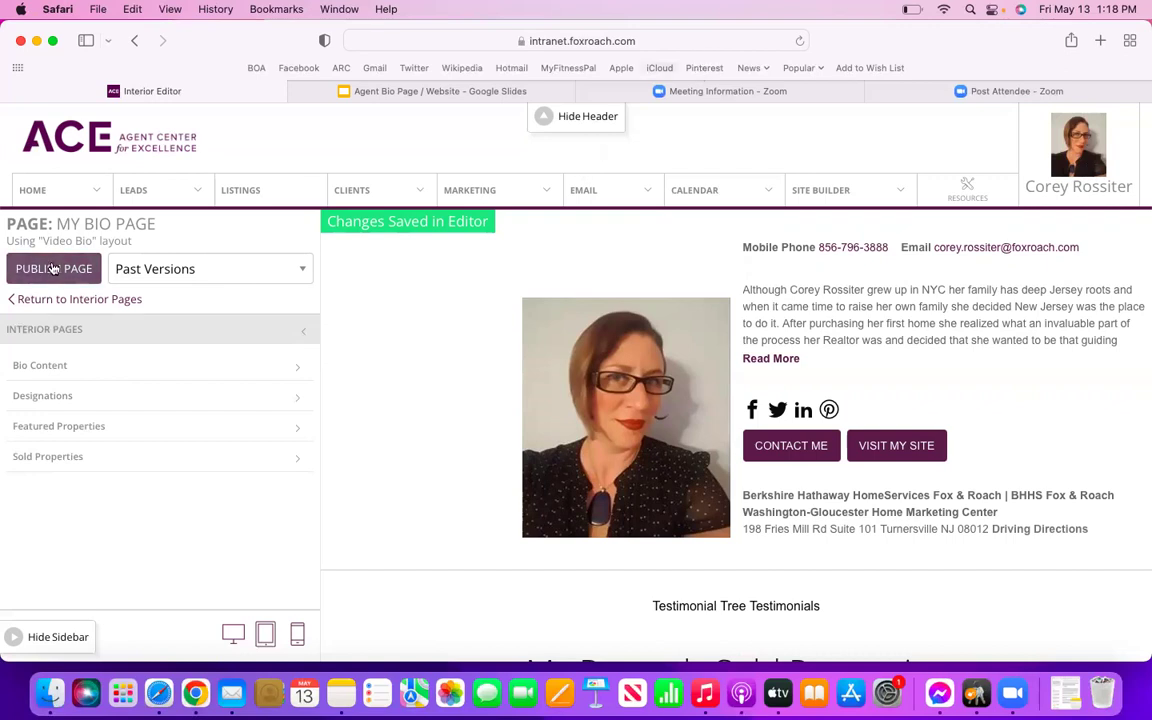
Publish the My Bio Page, agreeing to overwrite the existing version, and open its Navigation / Homepage settings.
click(55, 268)
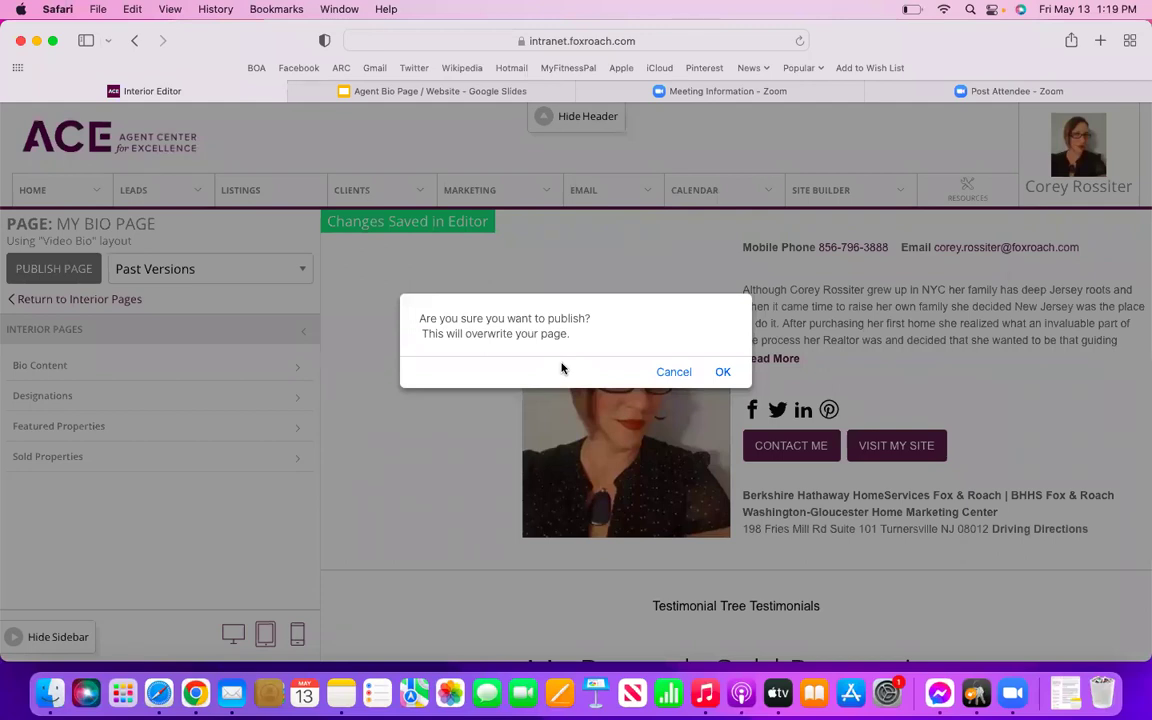
click(723, 372)
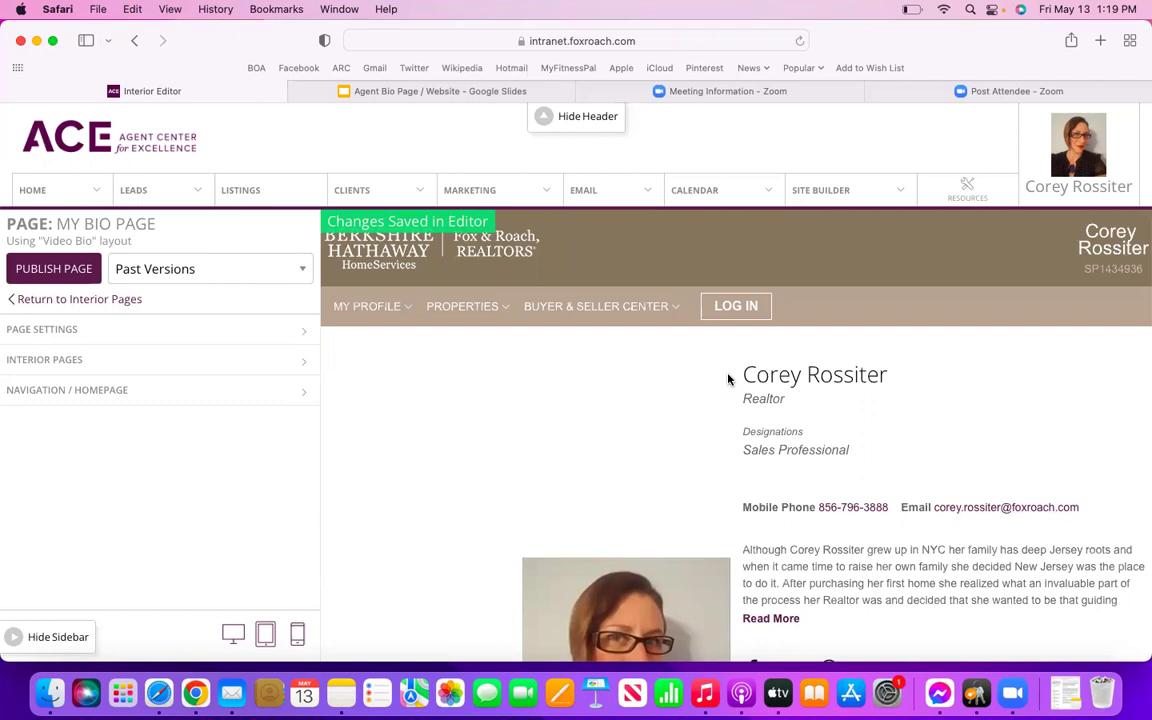
click(110, 391)
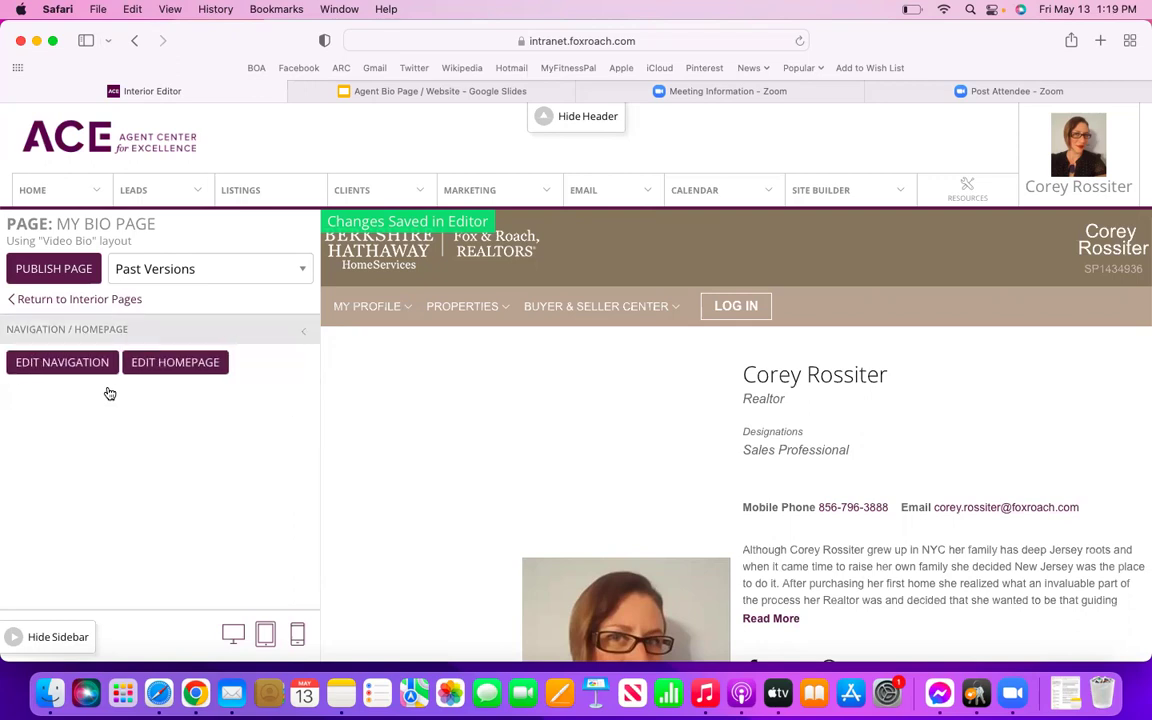
Open the navigation manager, select My Bio Page among the profile pages, and try to add it to the navigation.
click(47, 366)
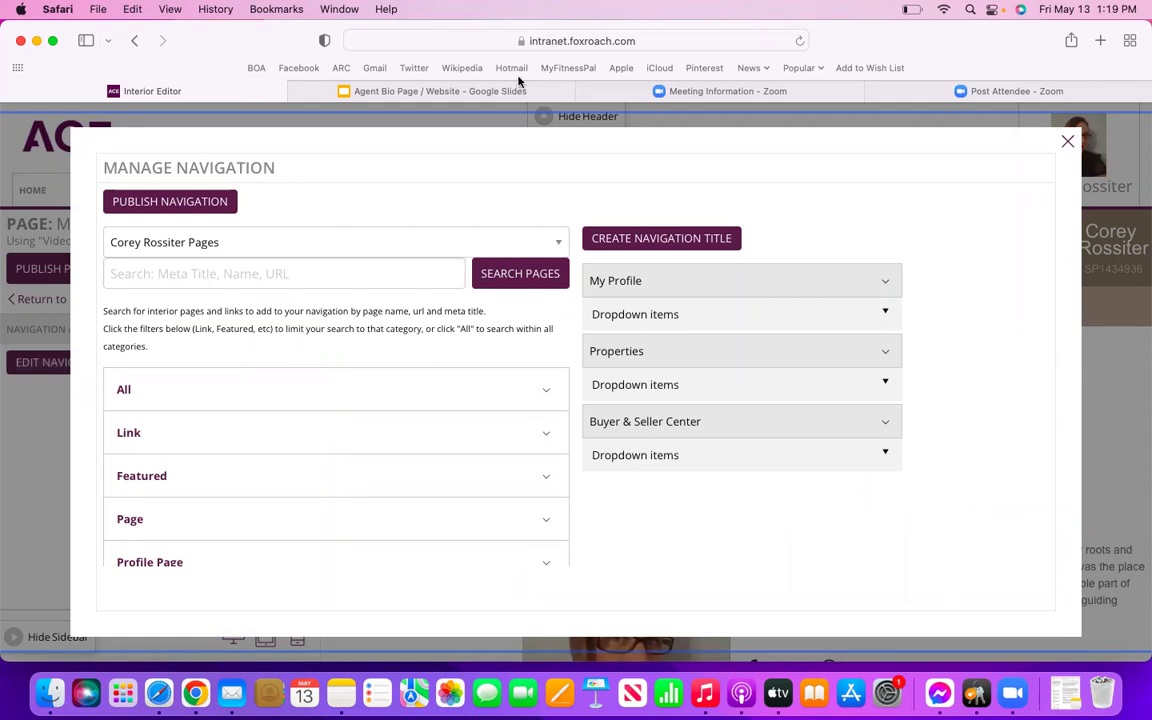
scroll(309, 342, down, 2)
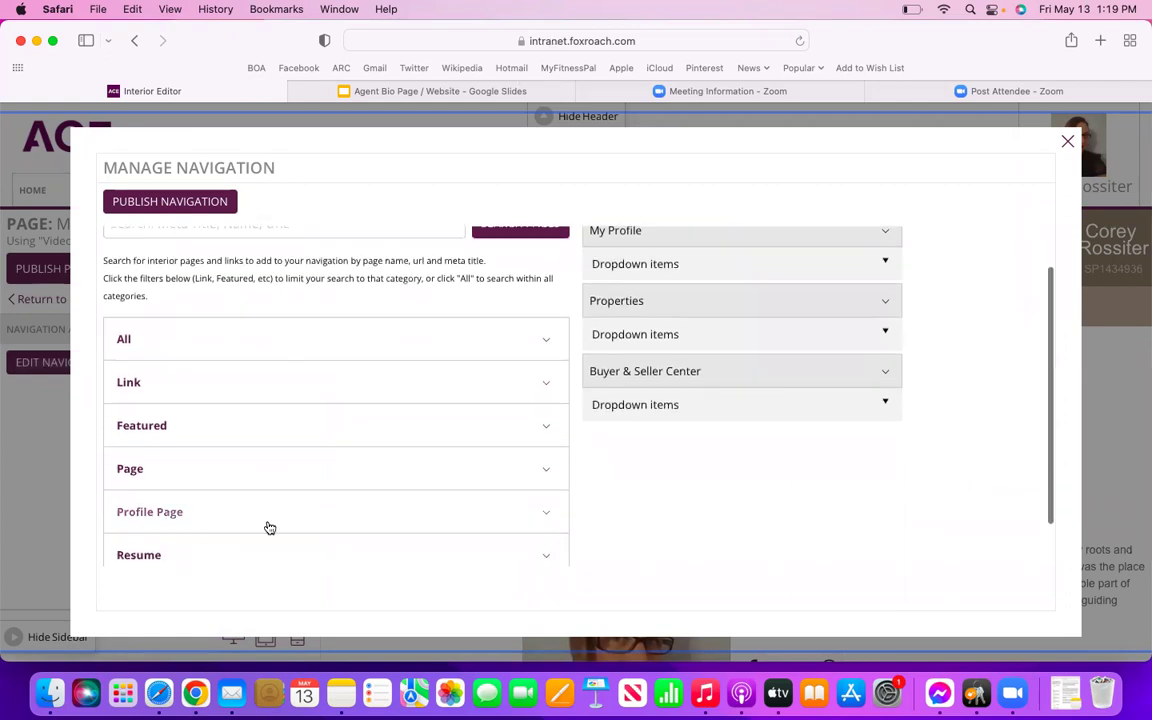
scroll(270, 528, down, 2)
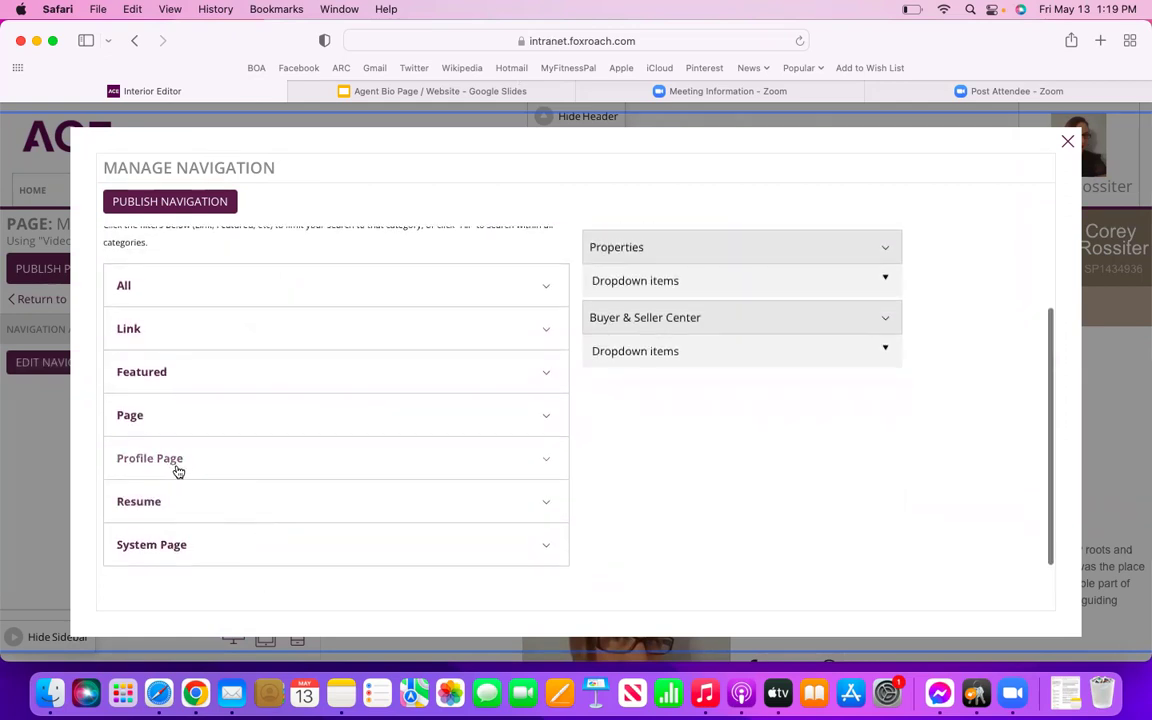
click(293, 463)
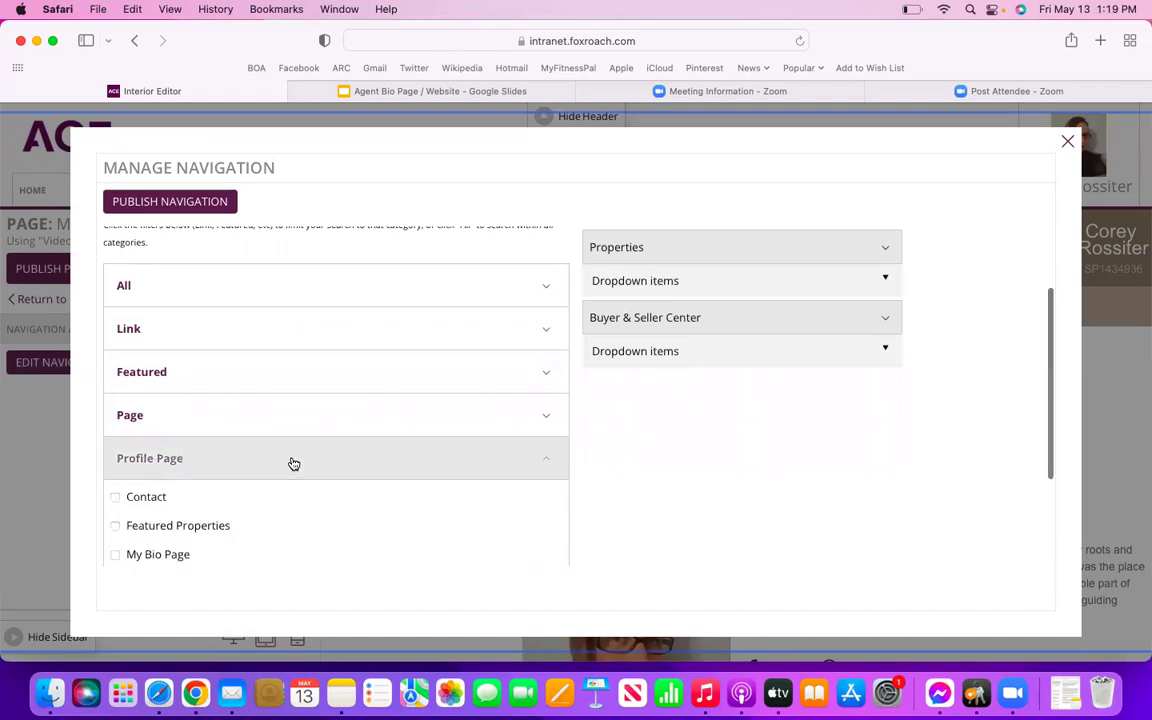
scroll(293, 463, down, 3)
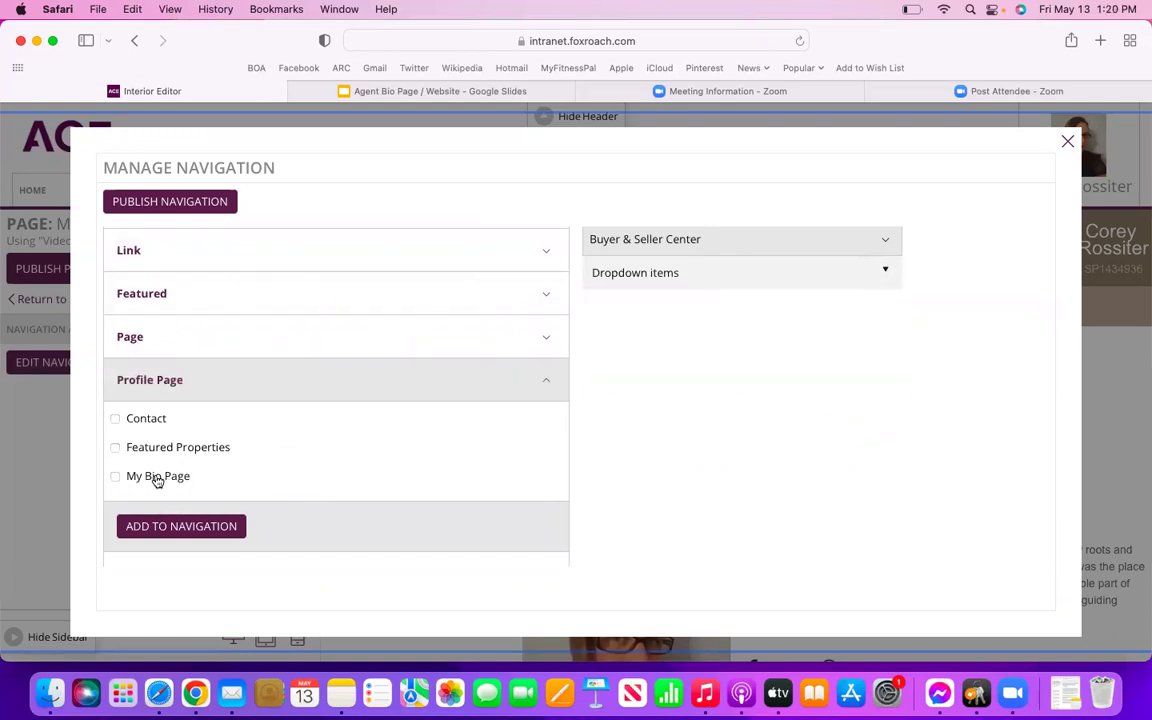
click(116, 477)
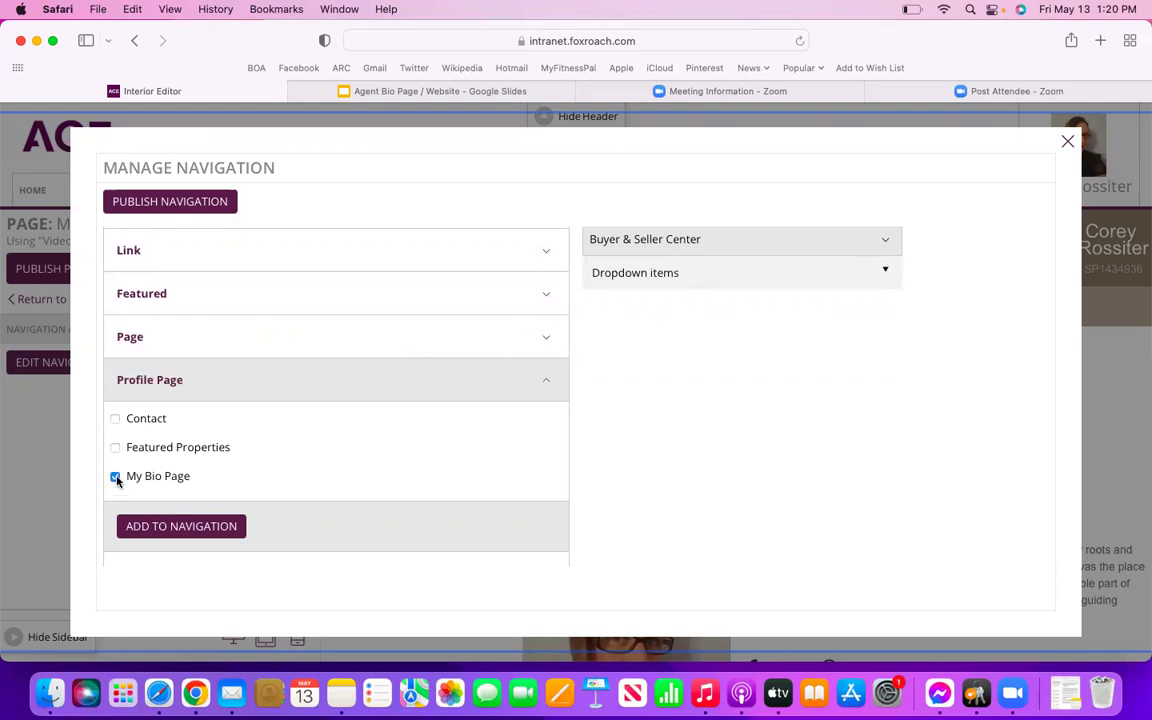
click(172, 532)
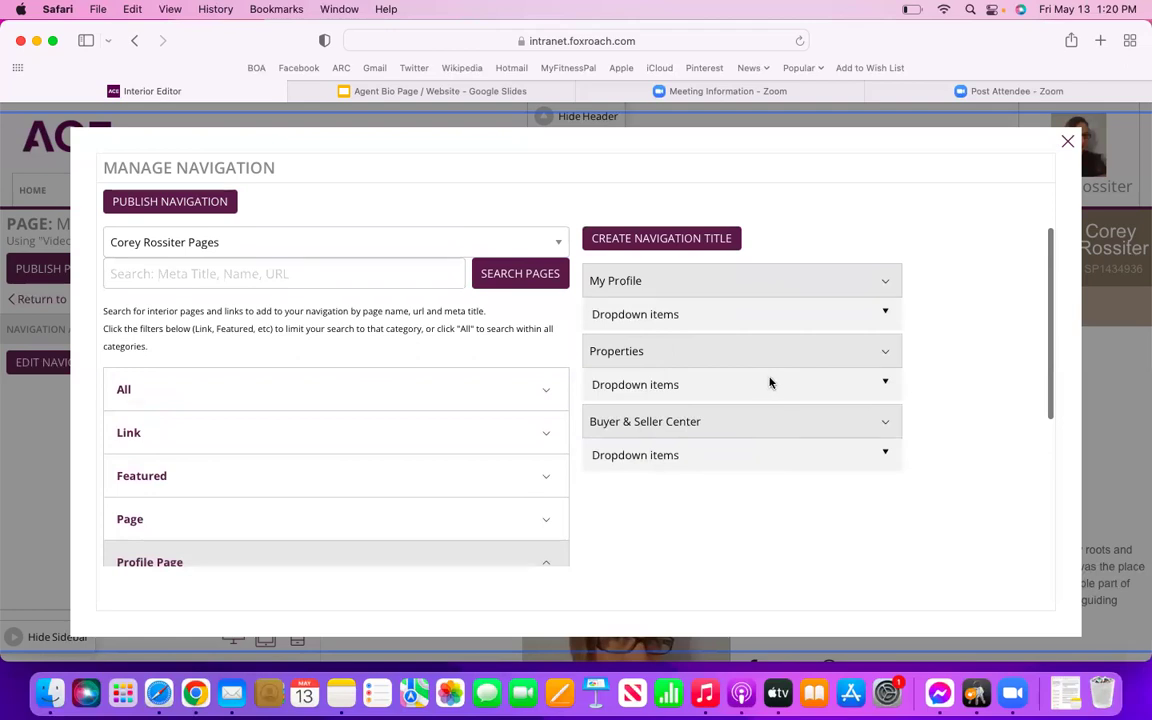
Check the My Profile title settings and the Buyer & Seller Center dropdown items in the current navigation.
click(673, 282)
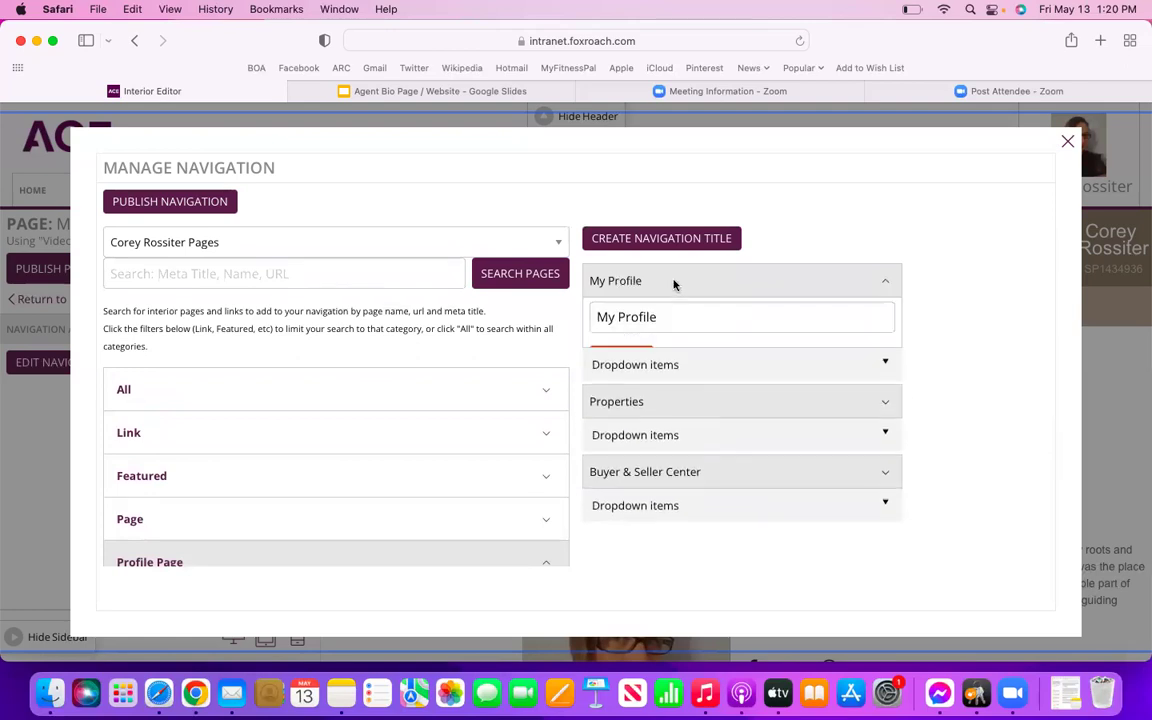
scroll(662, 344, down, 3)
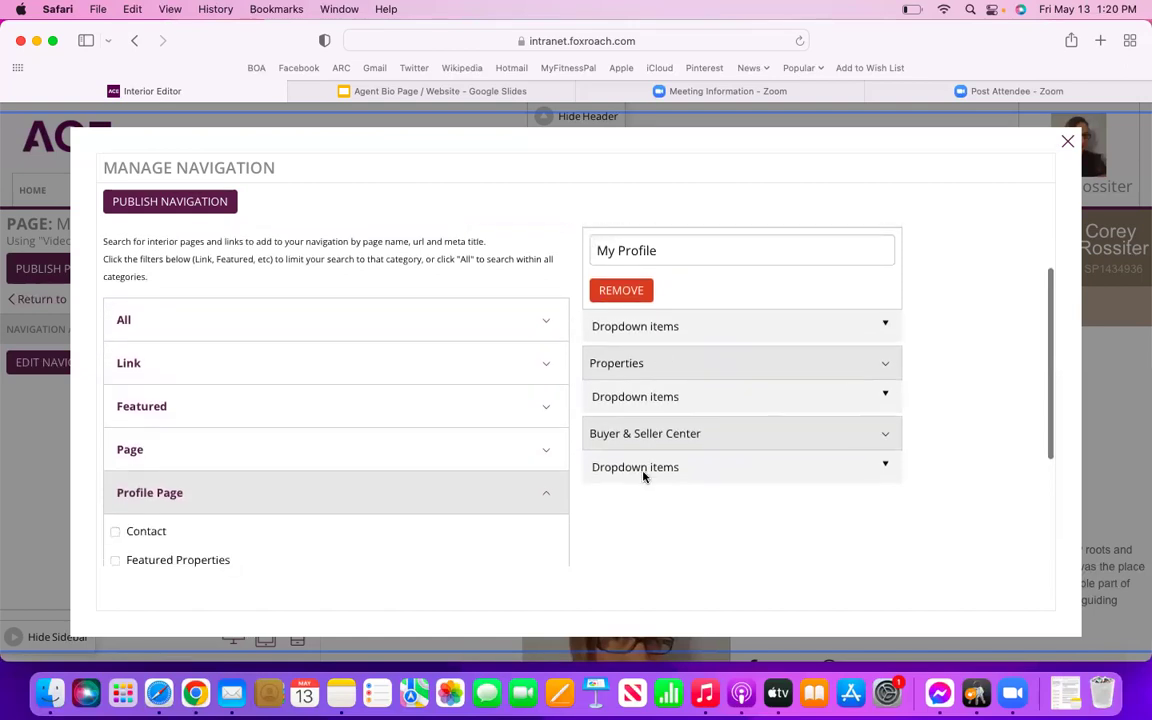
click(645, 477)
scroll(645, 477, down, 1)
scroll(645, 477, up, 3)
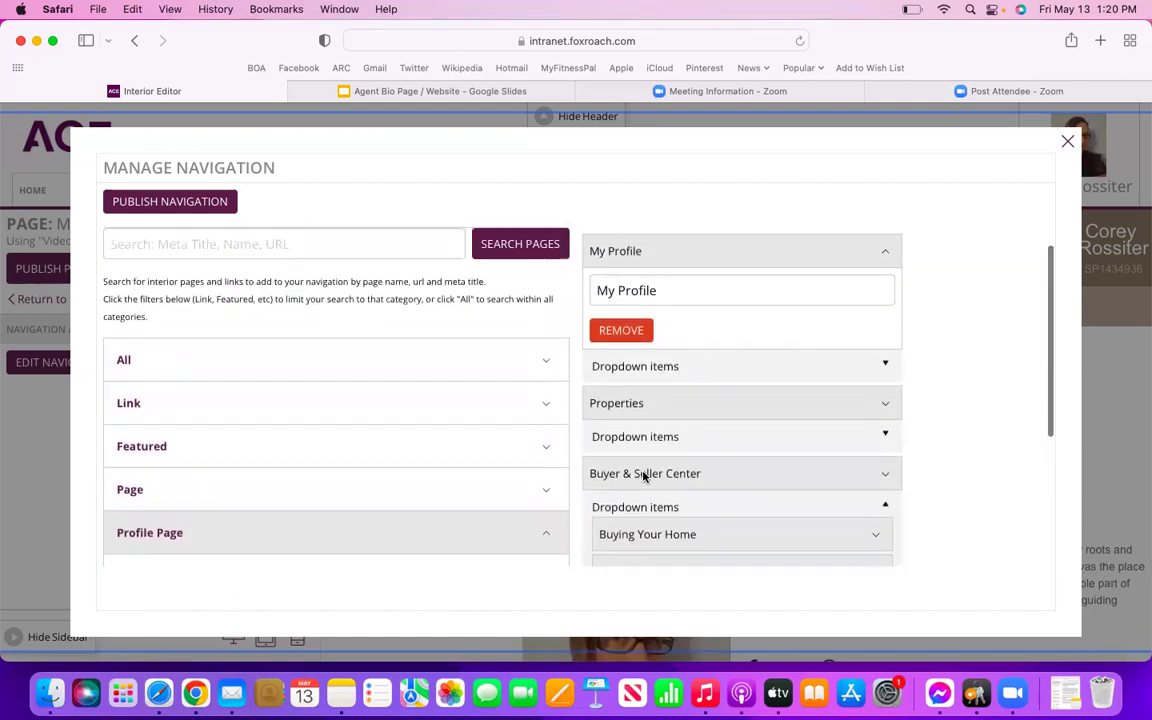
Add the selected My Bio Page to the navigation and check the settings of its new entry.
scroll(447, 440, down, 5)
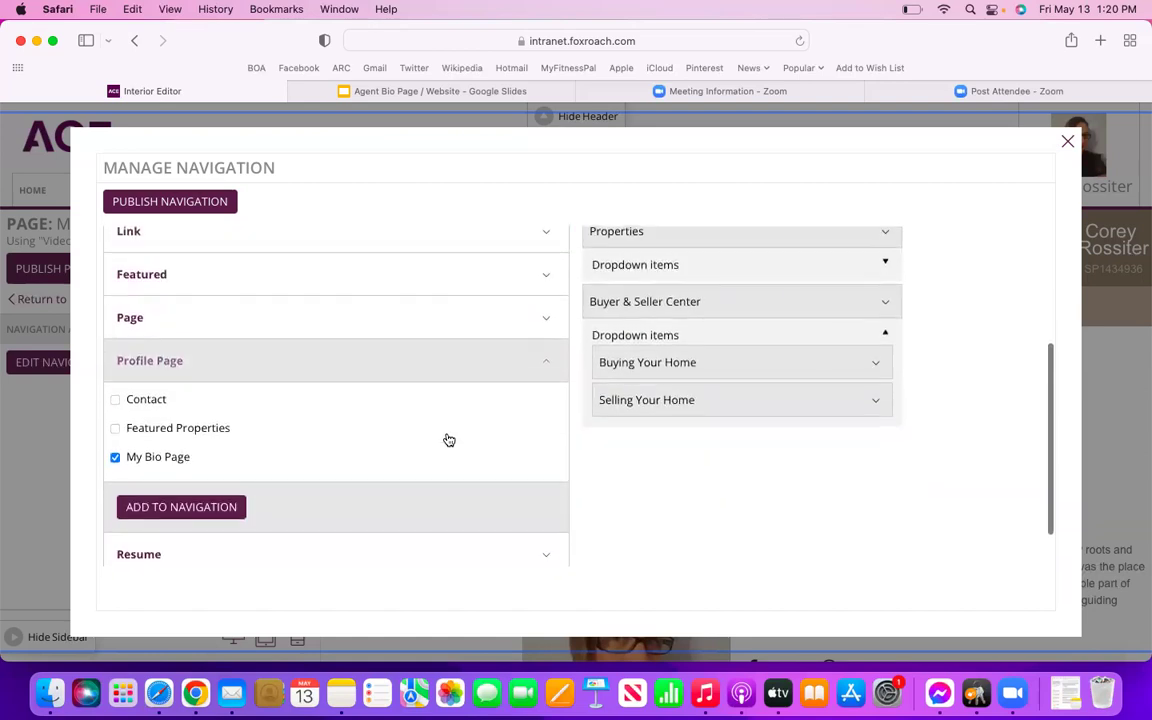
click(185, 505)
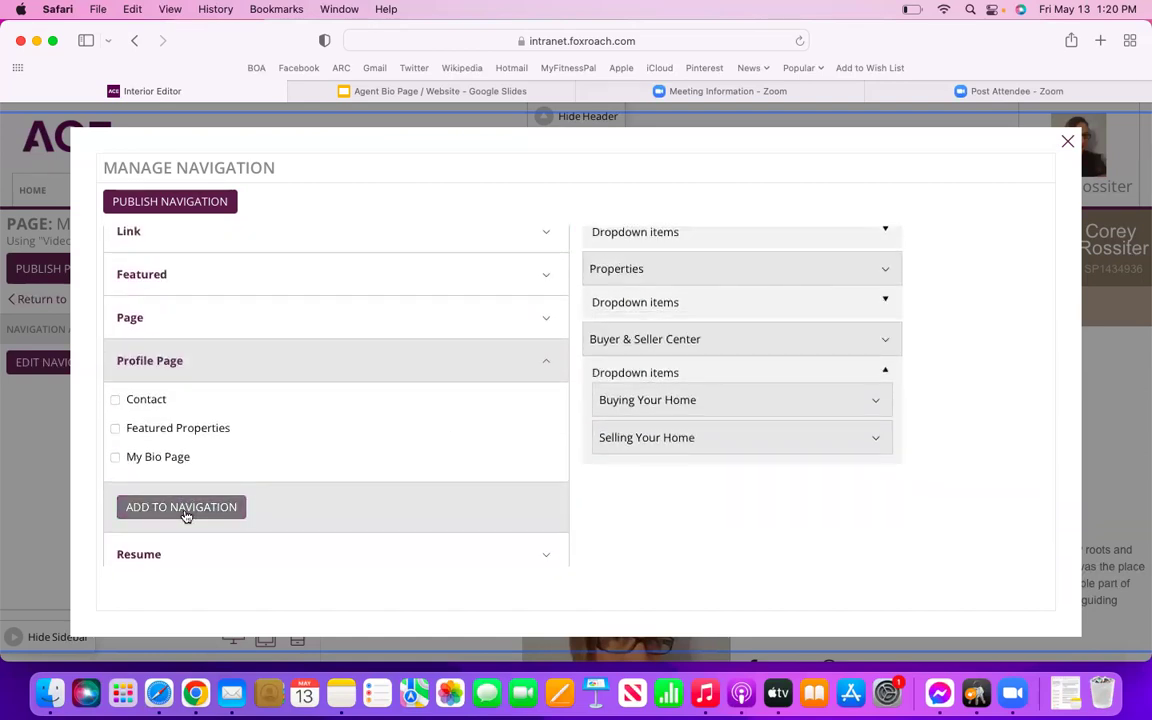
scroll(590, 412, up, 5)
scroll(591, 412, down, 1)
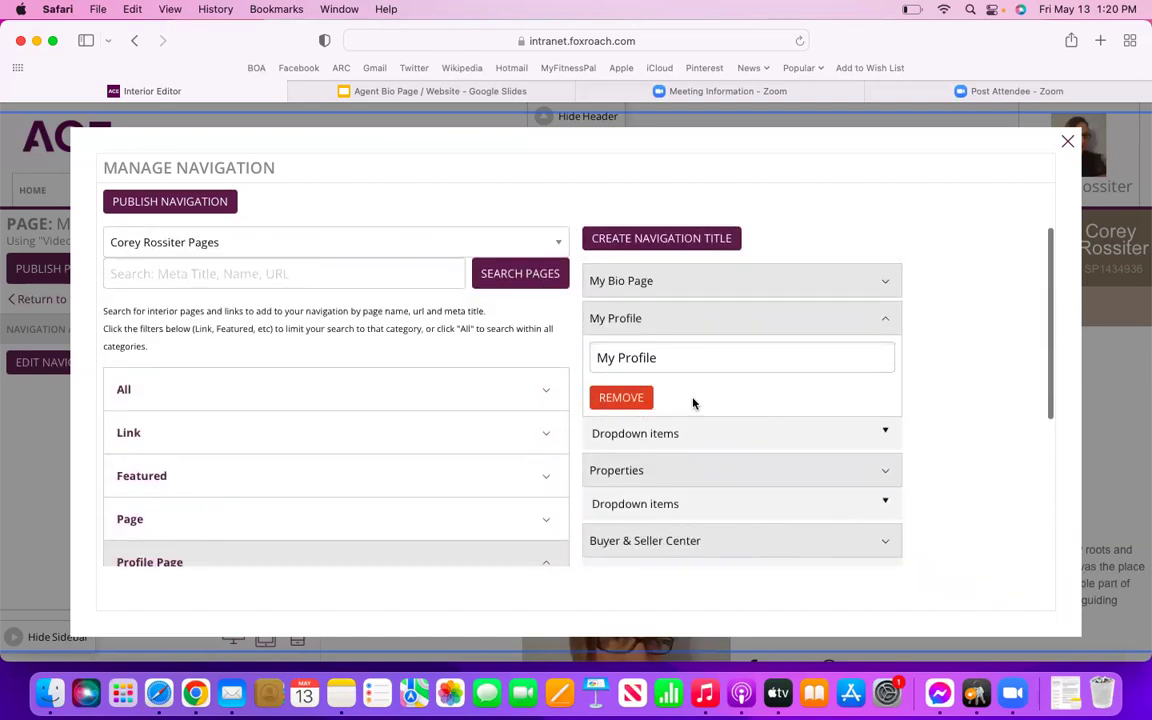
click(669, 281)
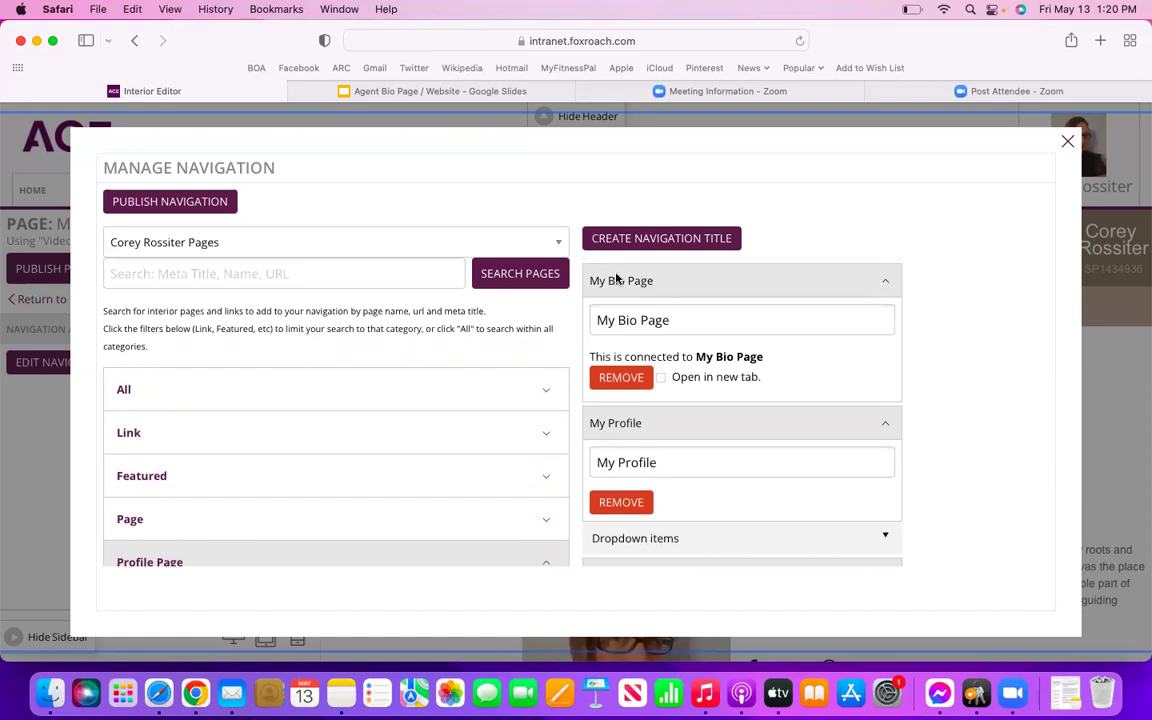
click(670, 281)
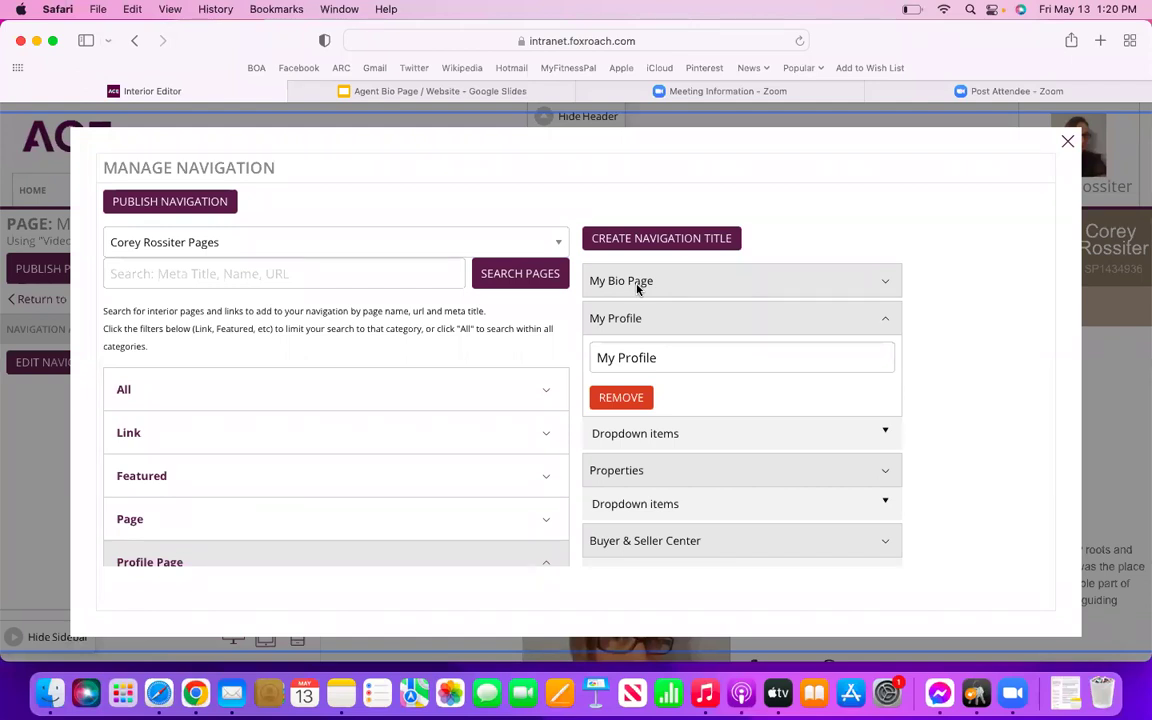
Collapse the My Profile title settings and examine the dropdown items listed under My Profile.
click(885, 322)
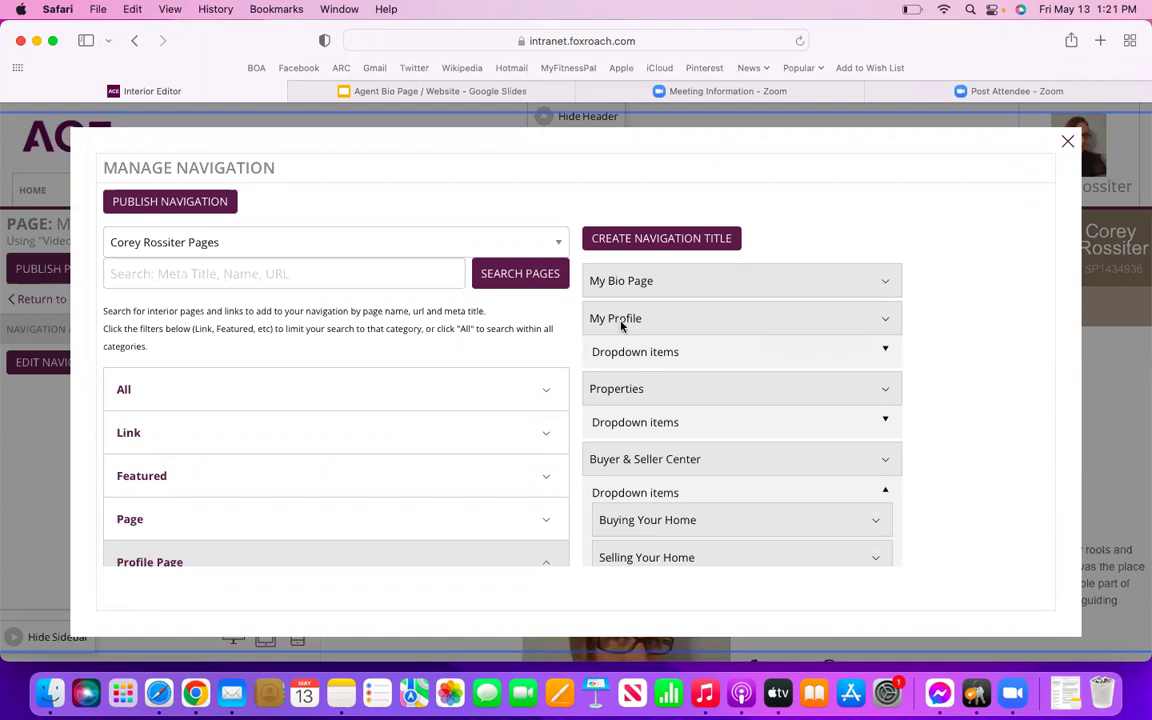
click(656, 350)
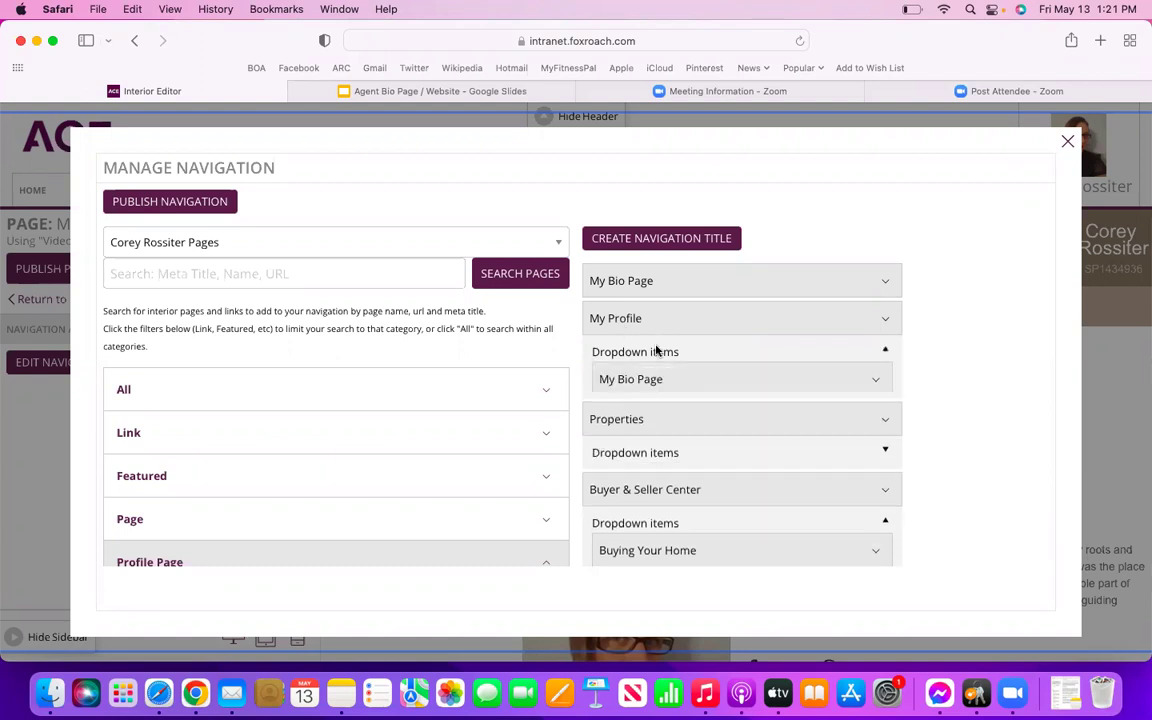
scroll(630, 372, down, 1)
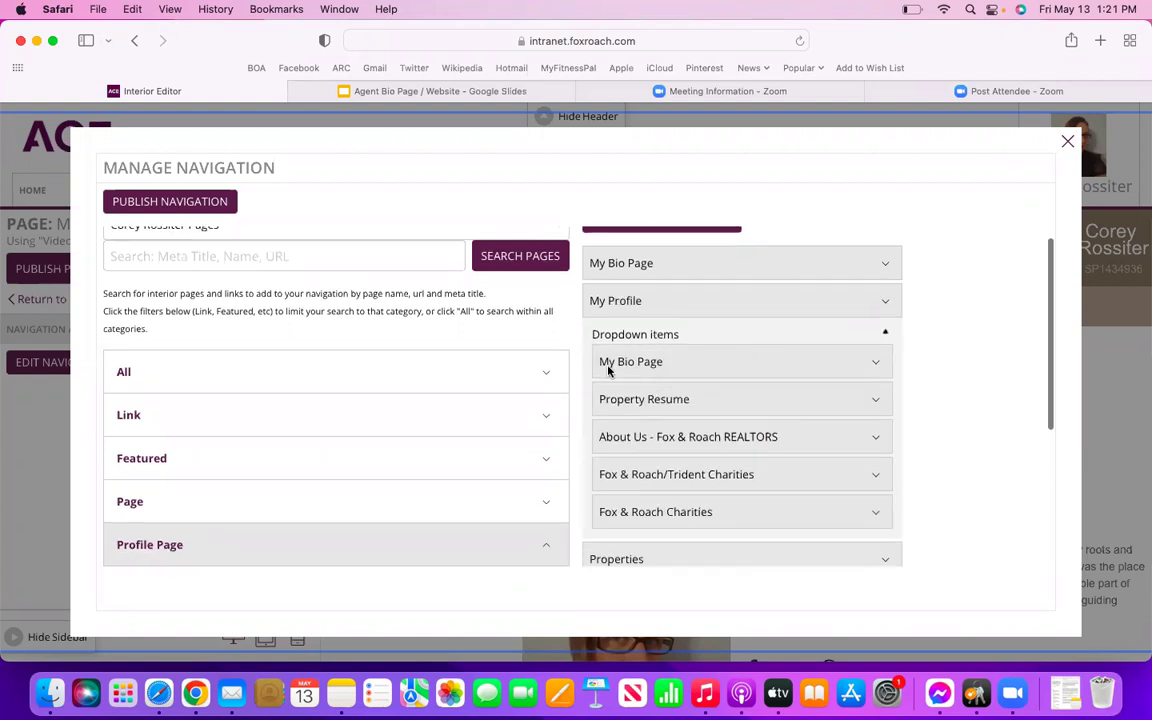
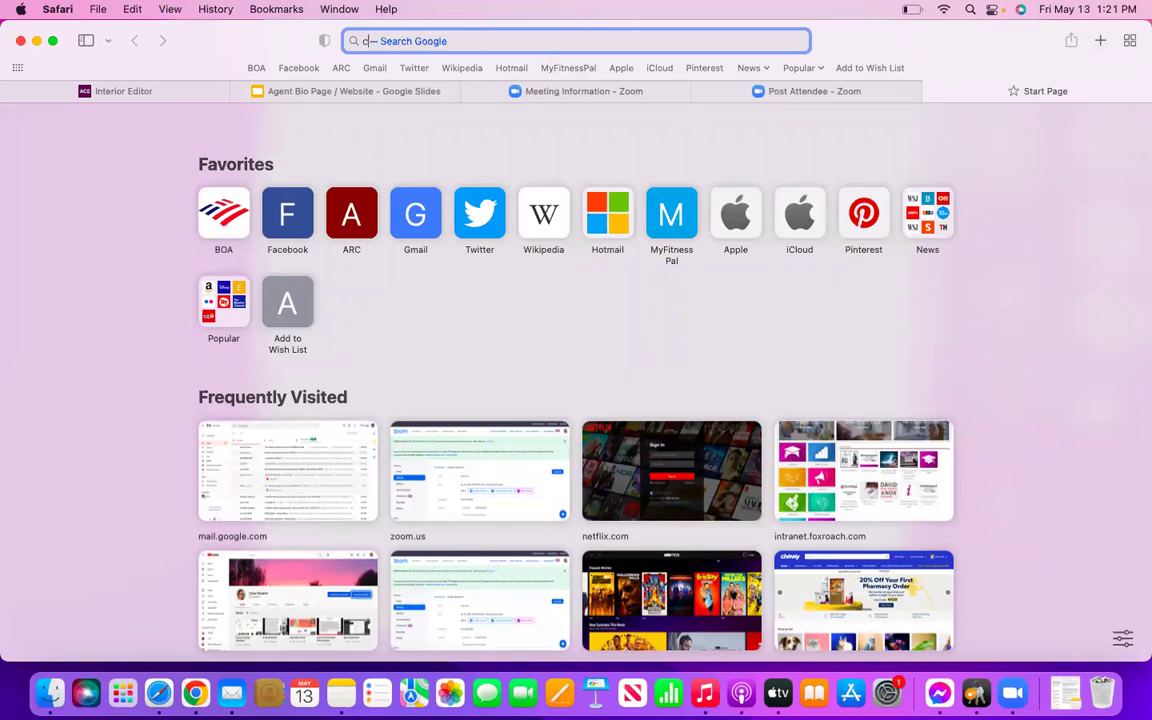
Open the agent's live foxroach.com website and view the pages listed in its My Profile menu.
text(coreyross)
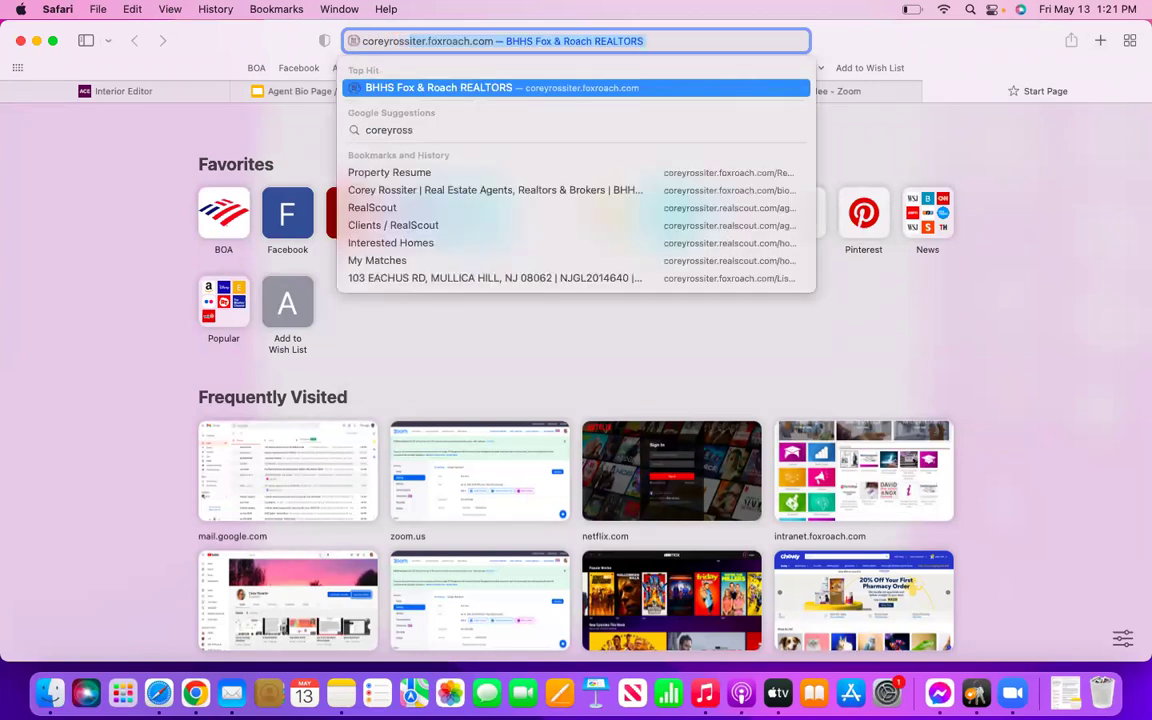
key(Return)
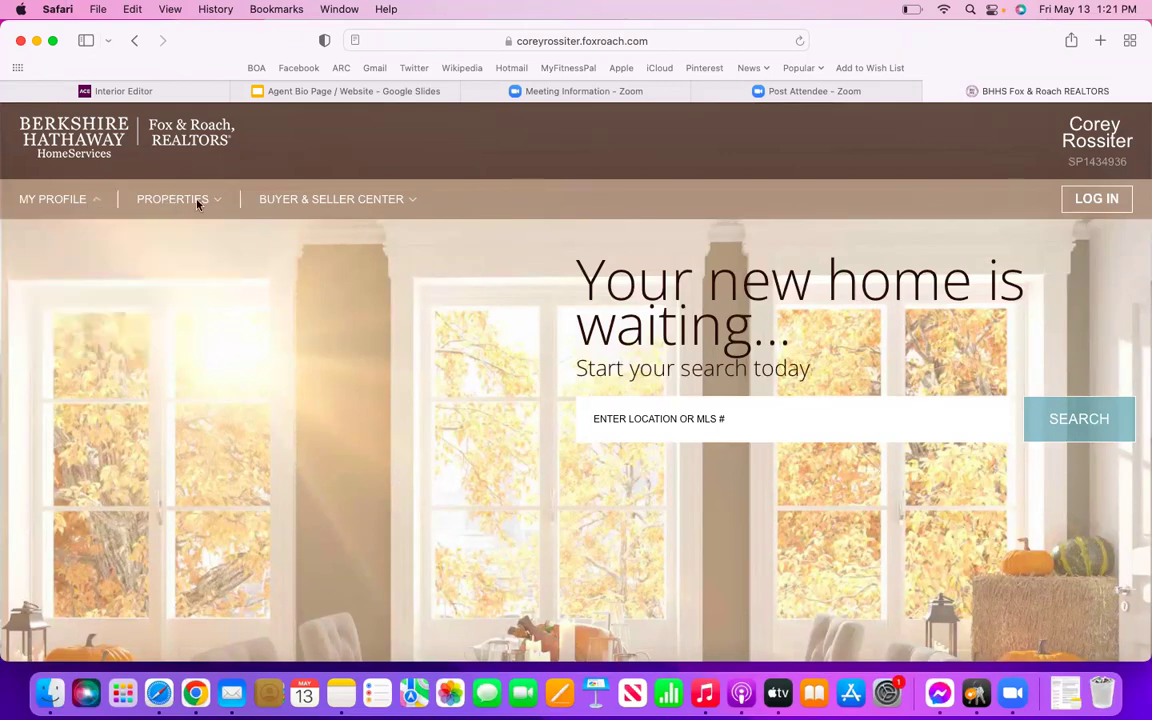
mouse_move(311, 203)
mouse_move(98, 205)
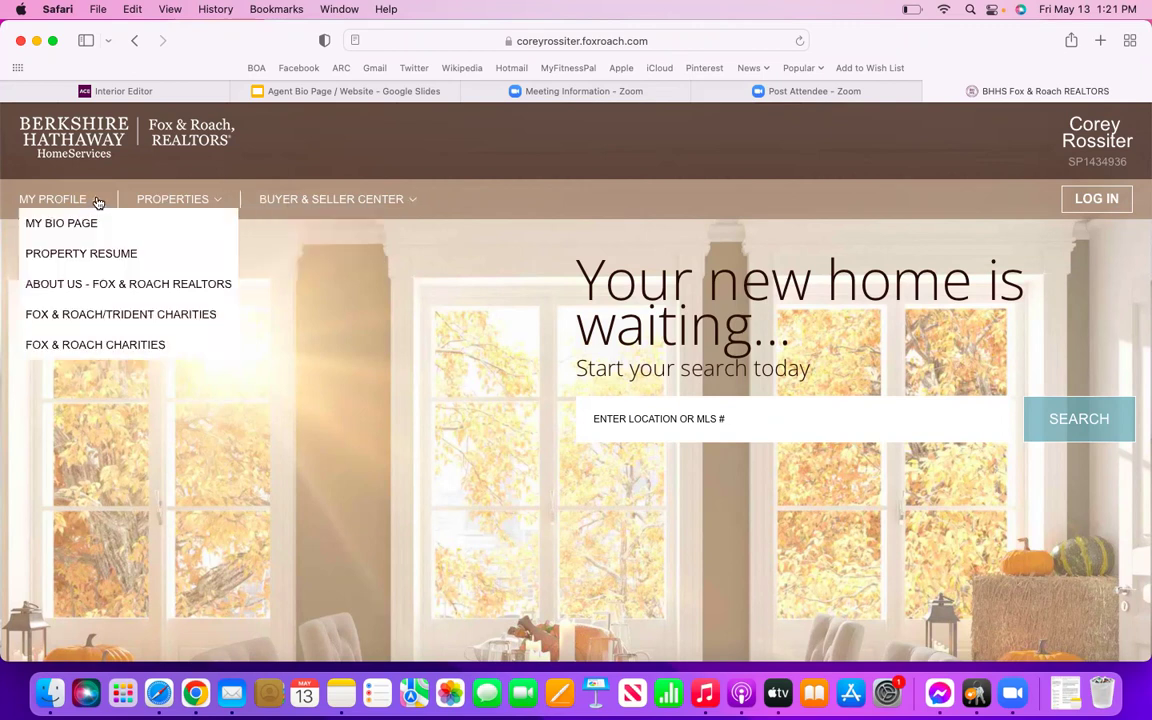
click(372, 93)
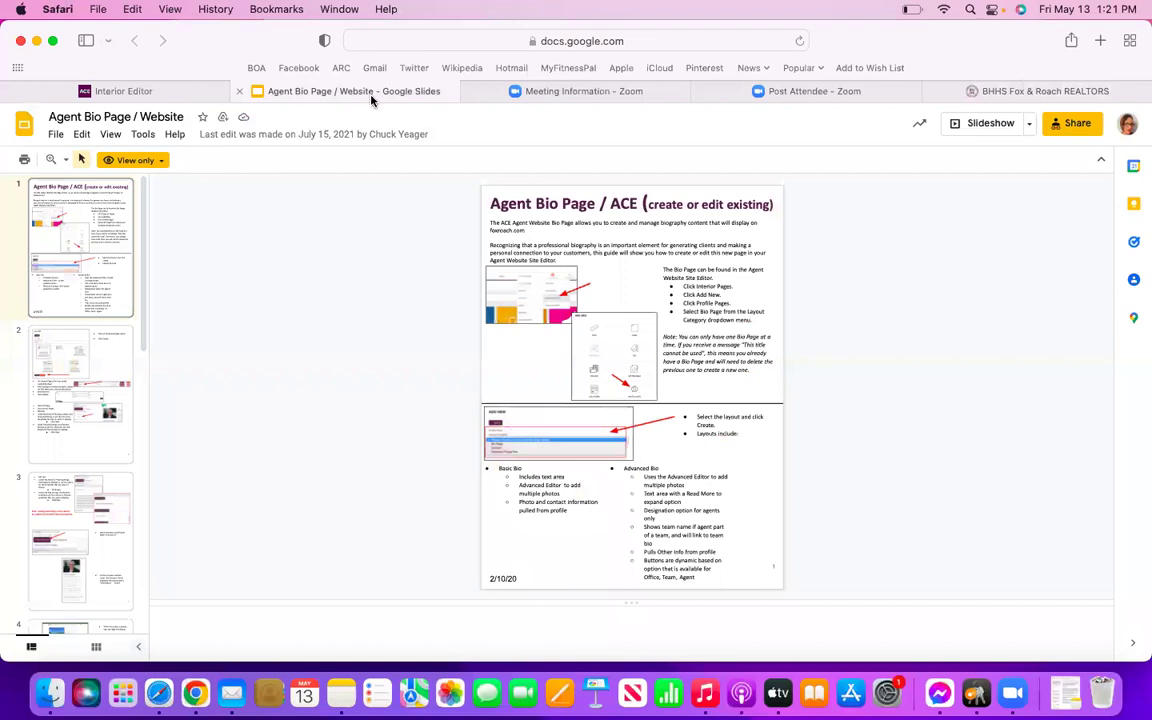
click(957, 91)
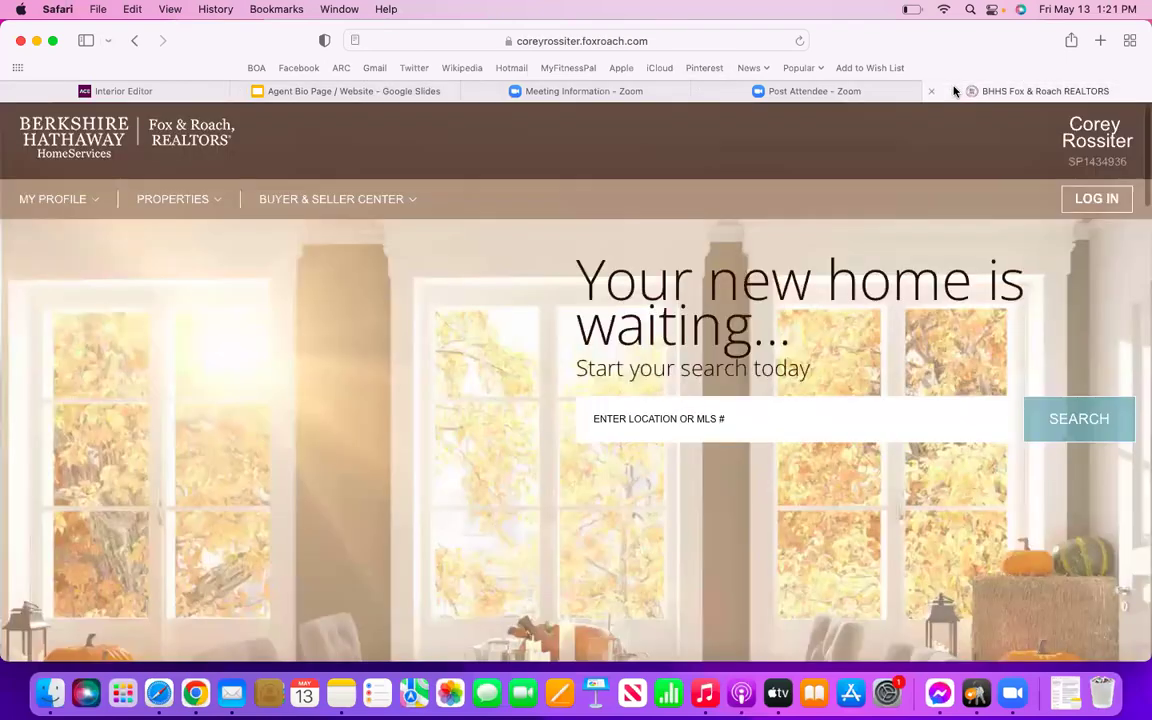
Return to the Interior Editor, review the page categories and navigation titles, and close the navigation manager without publishing.
click(160, 91)
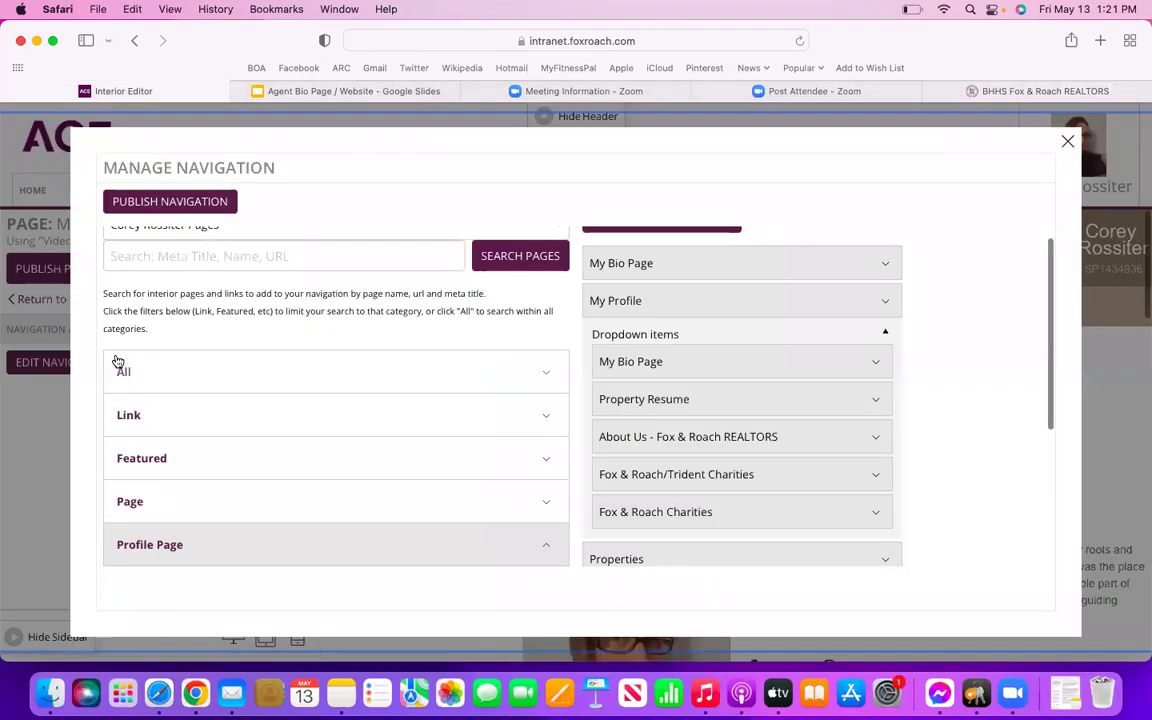
scroll(118, 335, up, 1)
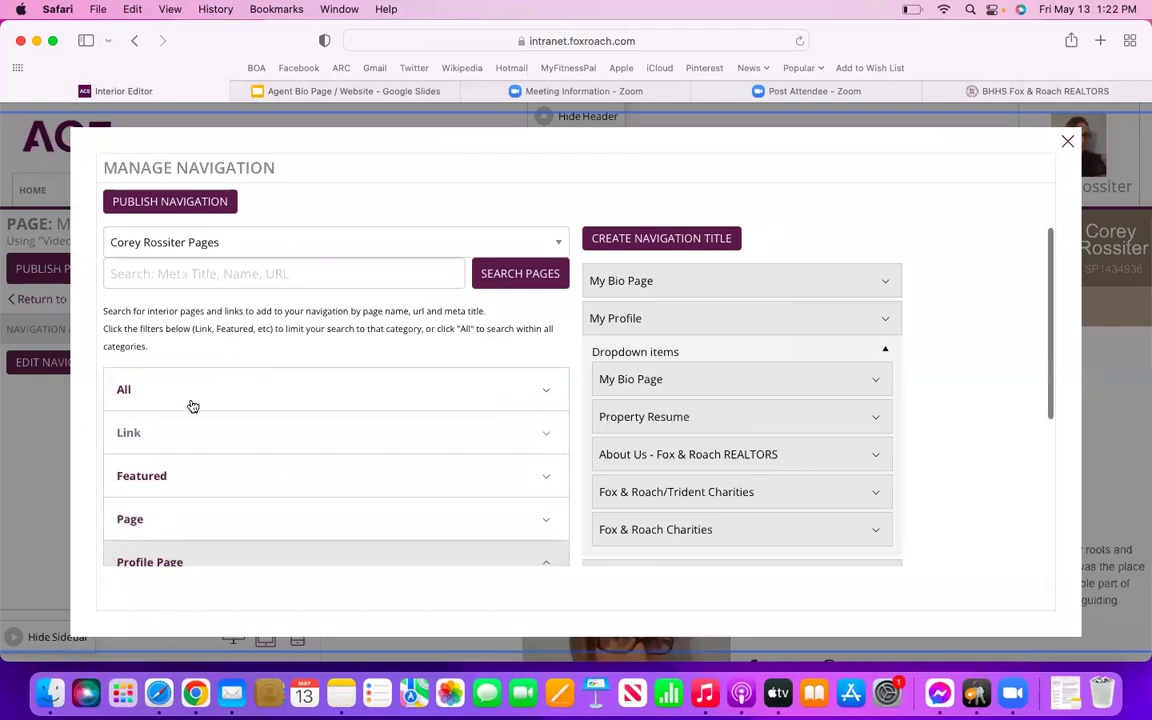
scroll(226, 445, down, 3)
scroll(218, 452, down, 2)
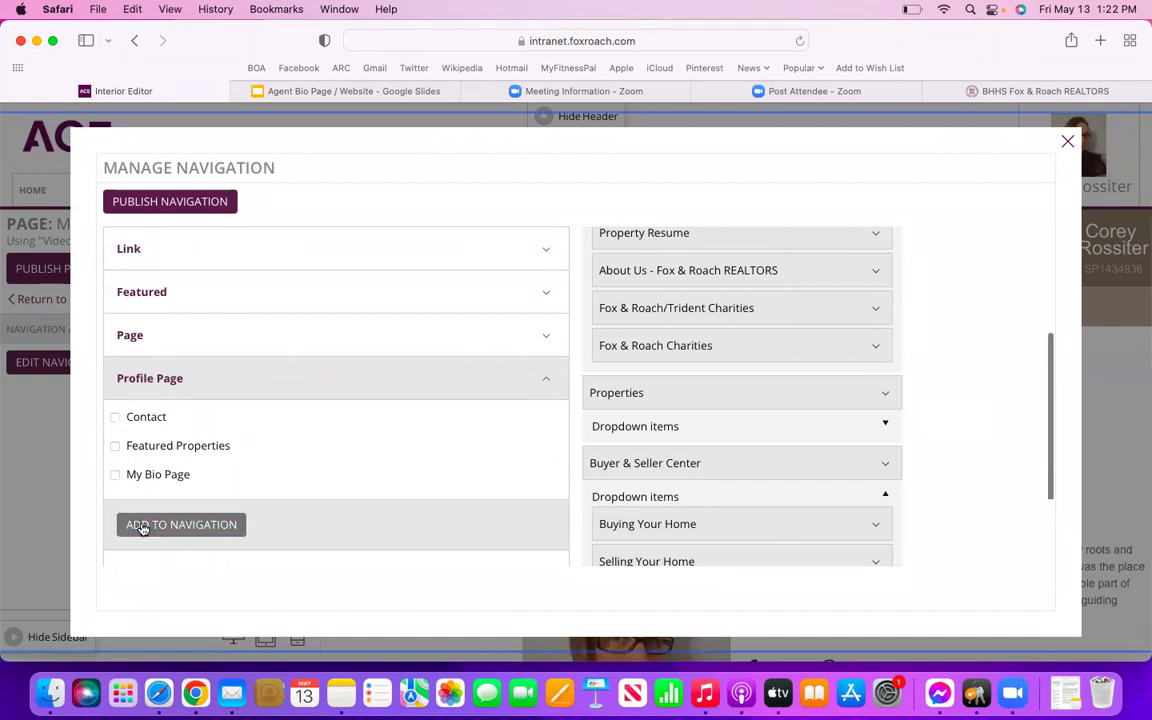
scroll(667, 232, up, 5)
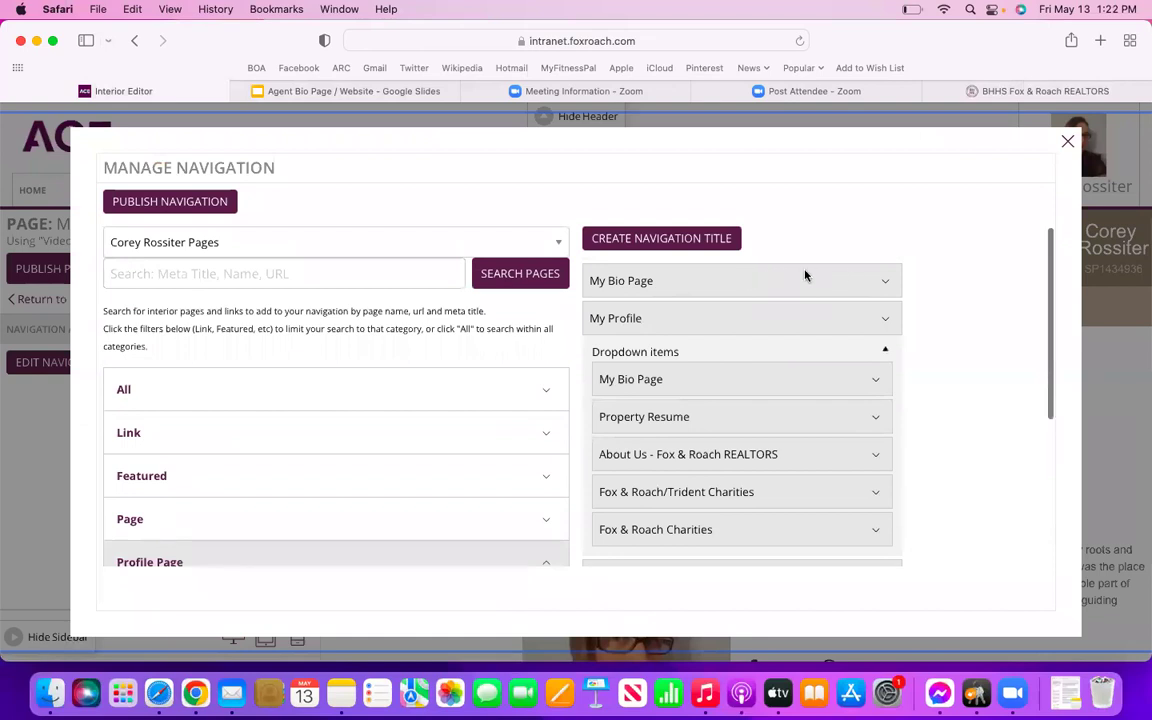
scroll(1000, 276, down, 6)
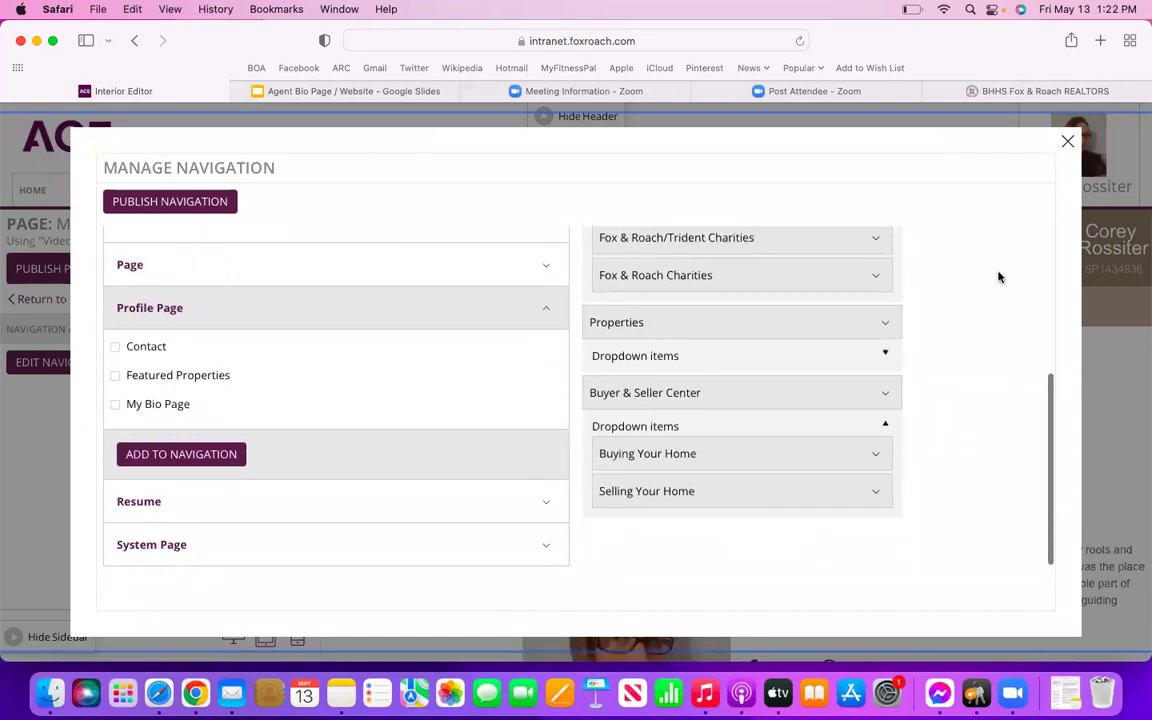
click(1068, 141)
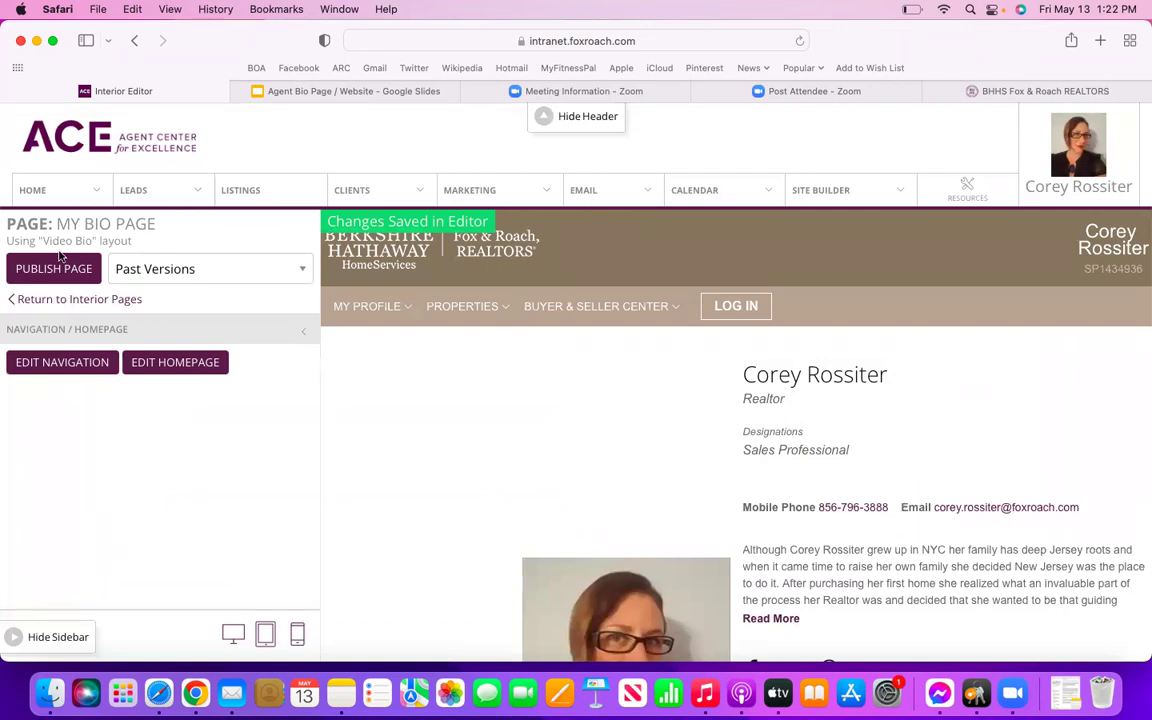
Compare the live website's My Profile menu with the My Profile dropdown items in the navigation manager.
click(960, 91)
mouse_move(84, 205)
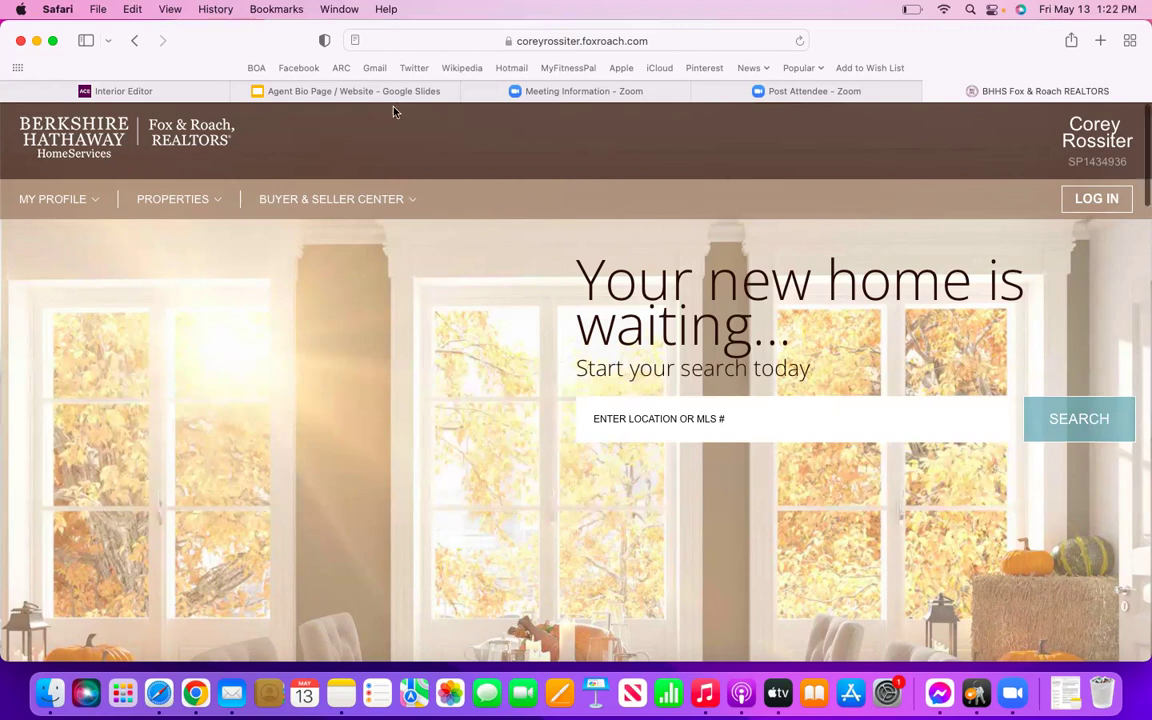
click(141, 91)
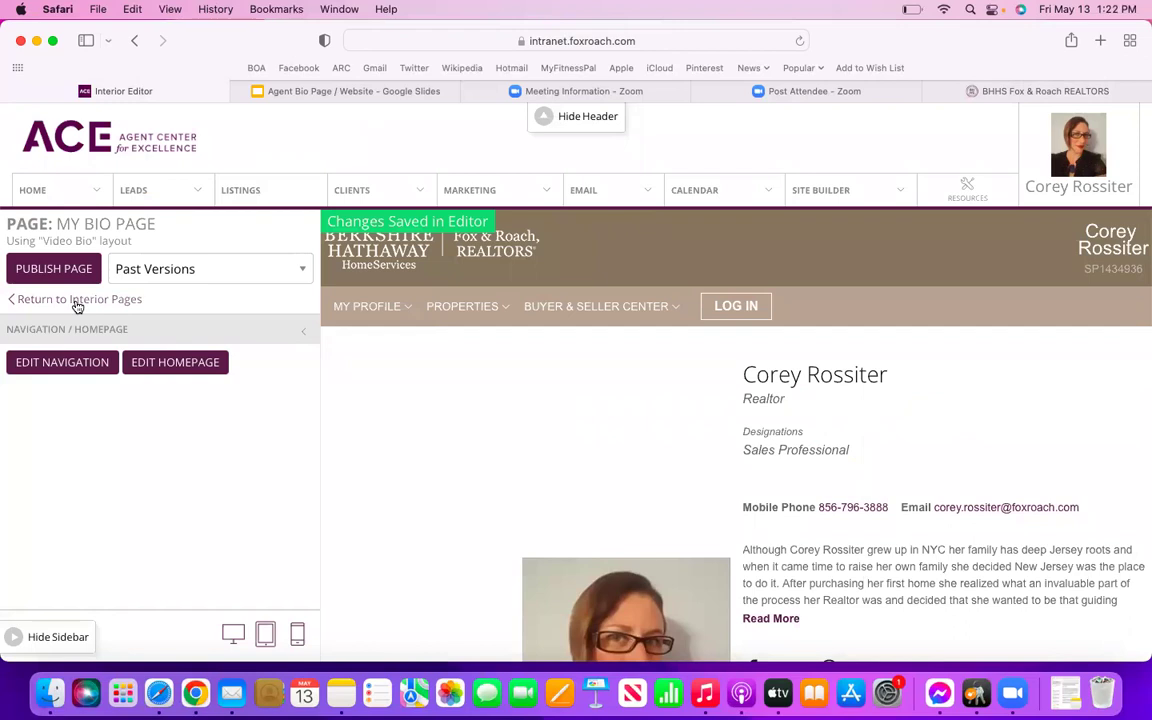
click(69, 364)
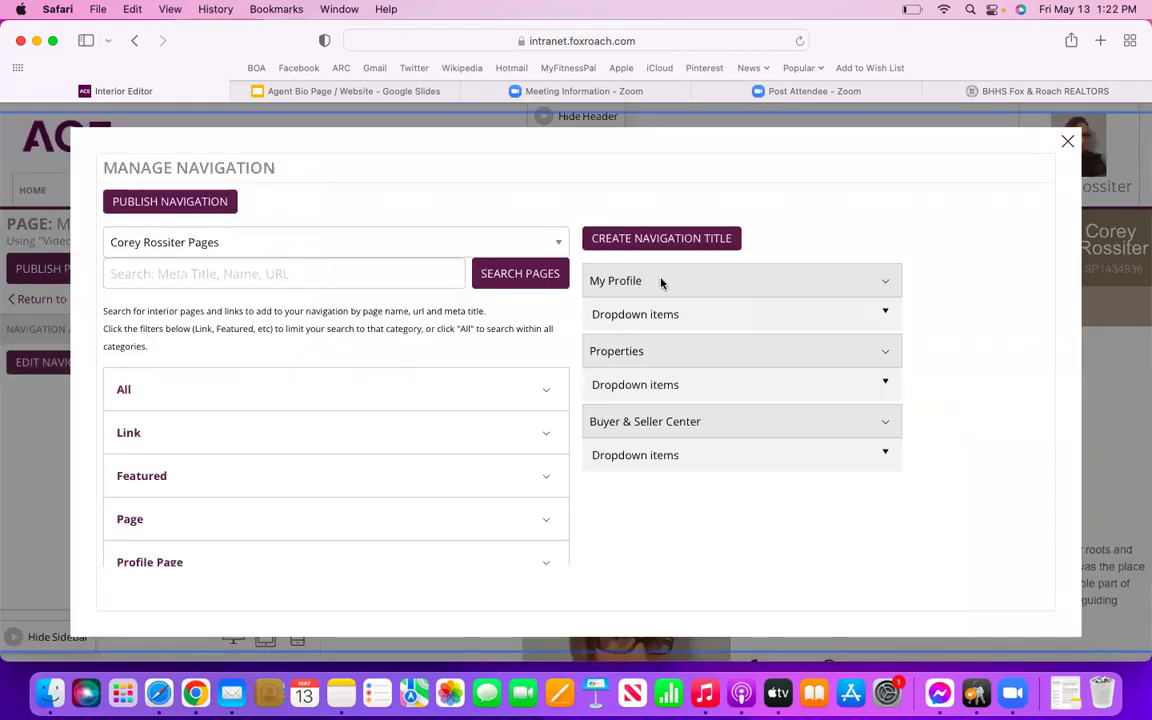
click(684, 316)
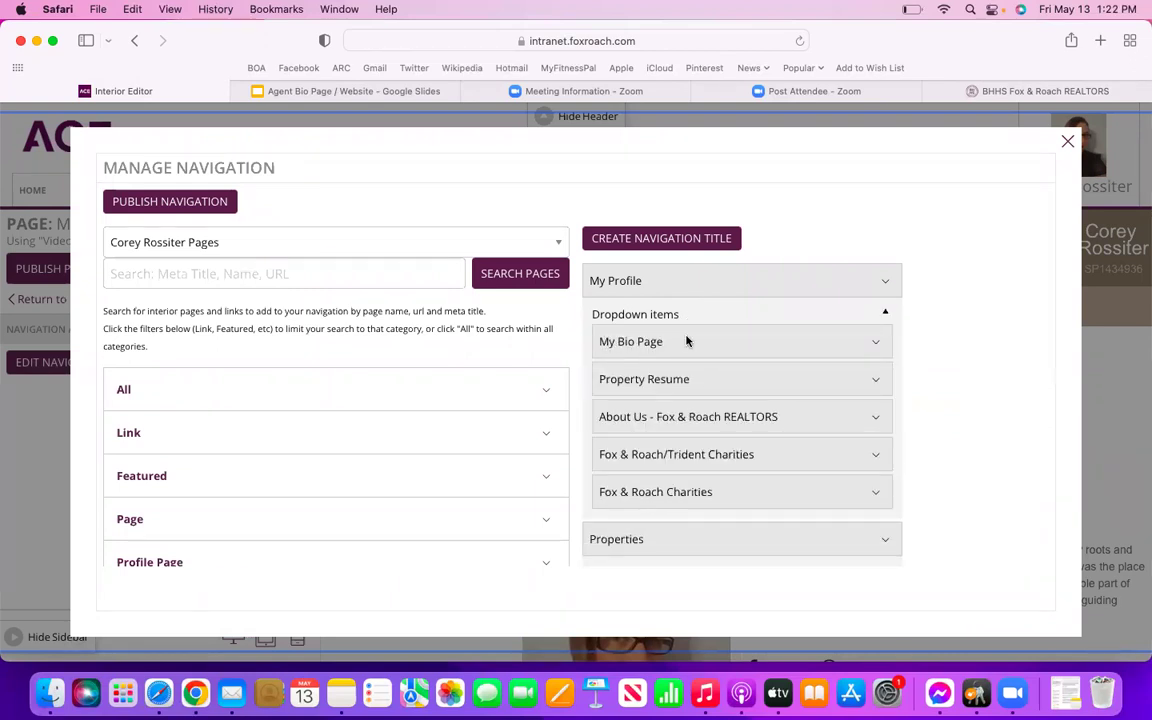
click(1030, 91)
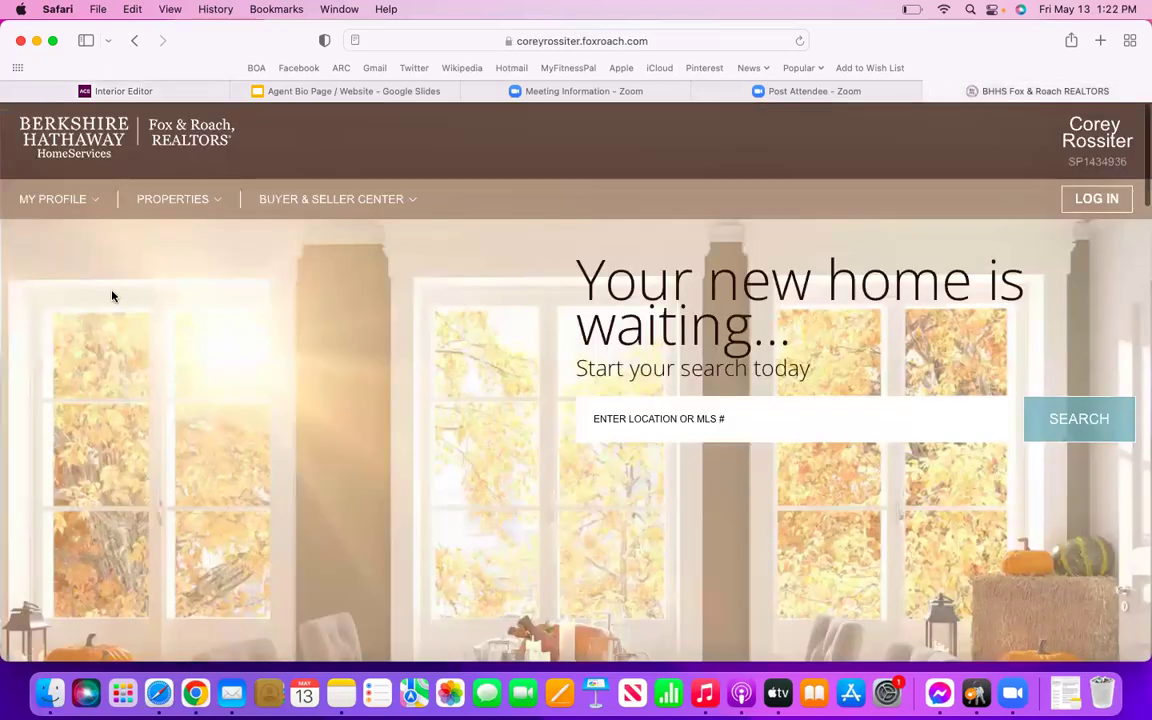
View the live site's My Profile menu, return to the Interior Editor and close the navigation manager without publishing.
click(52, 200)
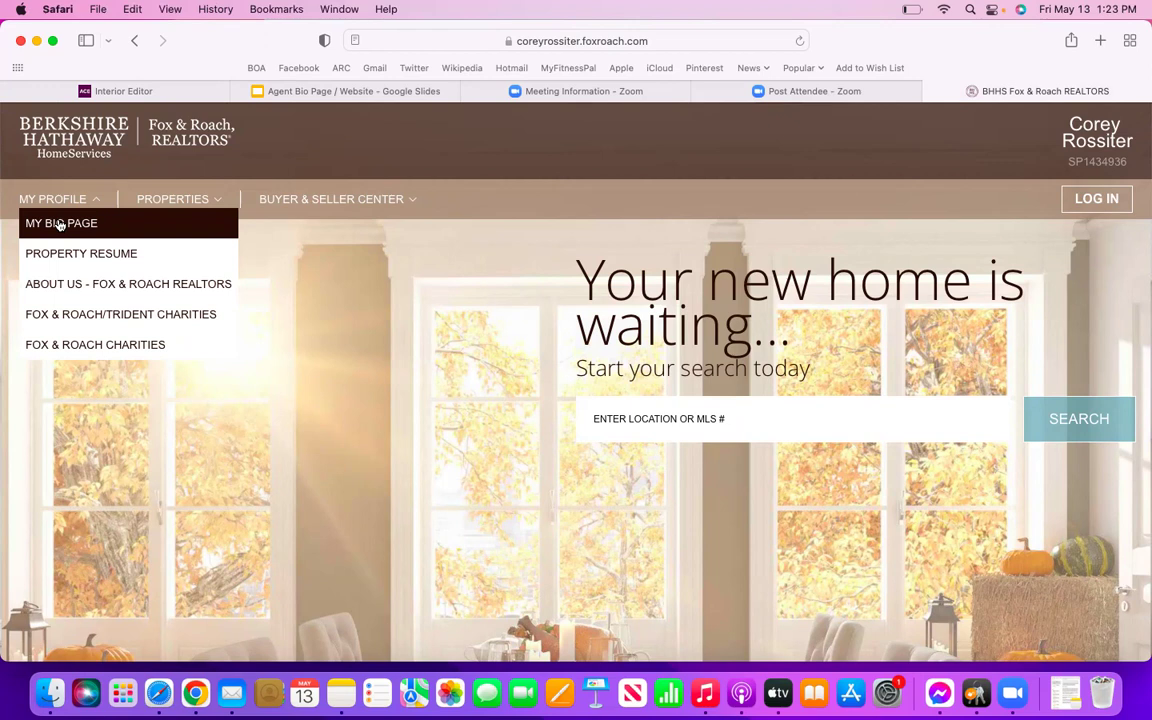
click(305, 91)
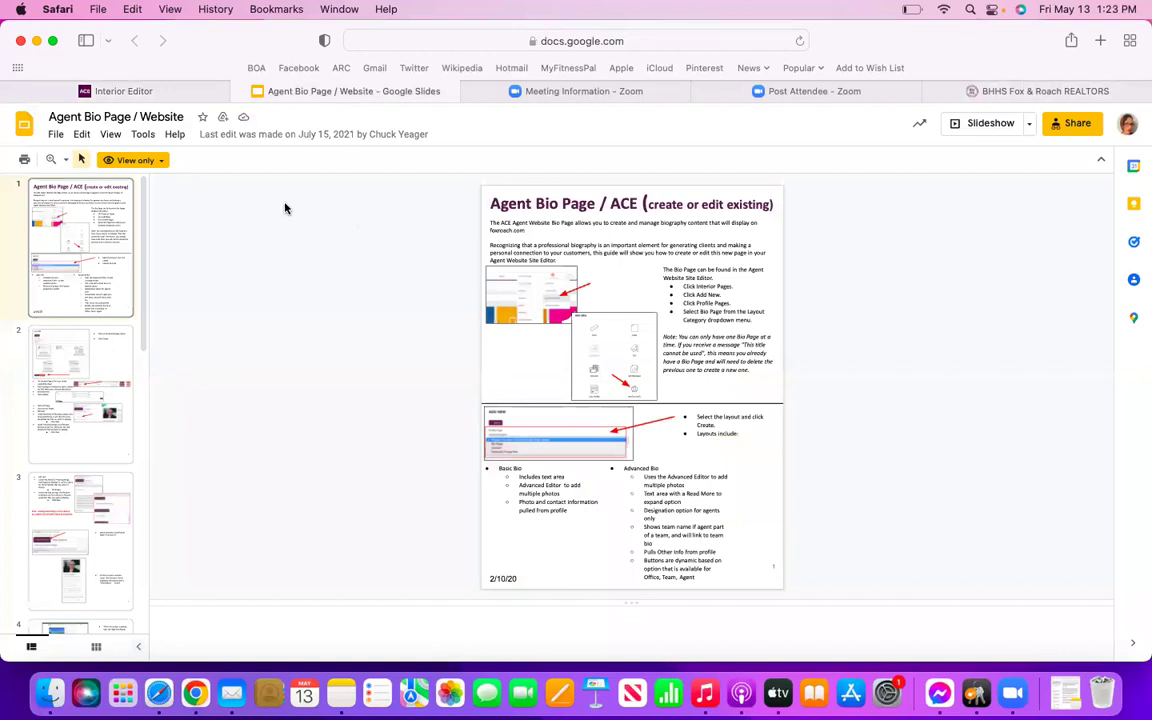
click(165, 91)
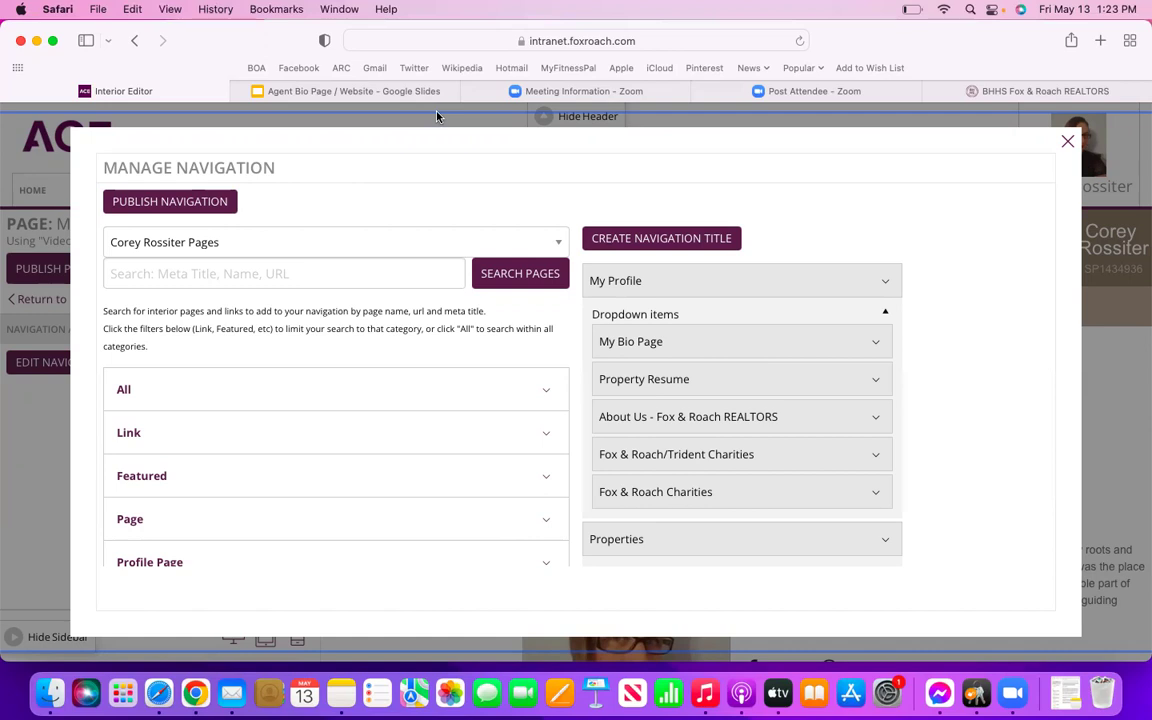
scroll(310, 330, down, 3)
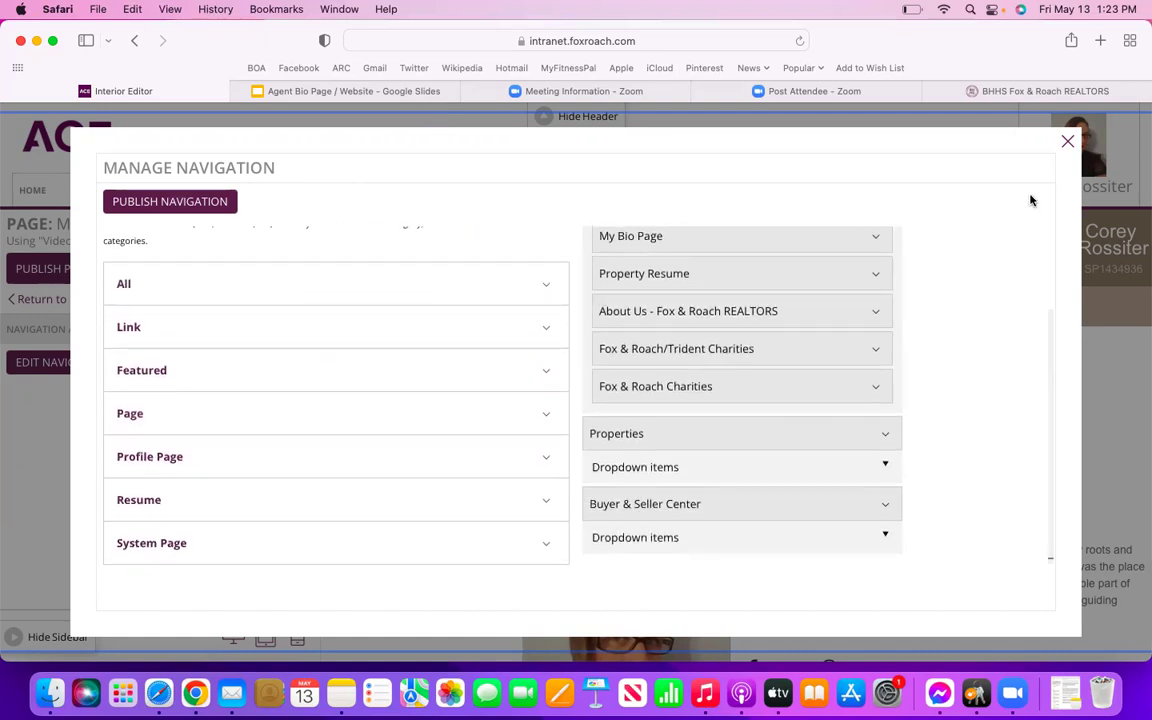
click(1068, 142)
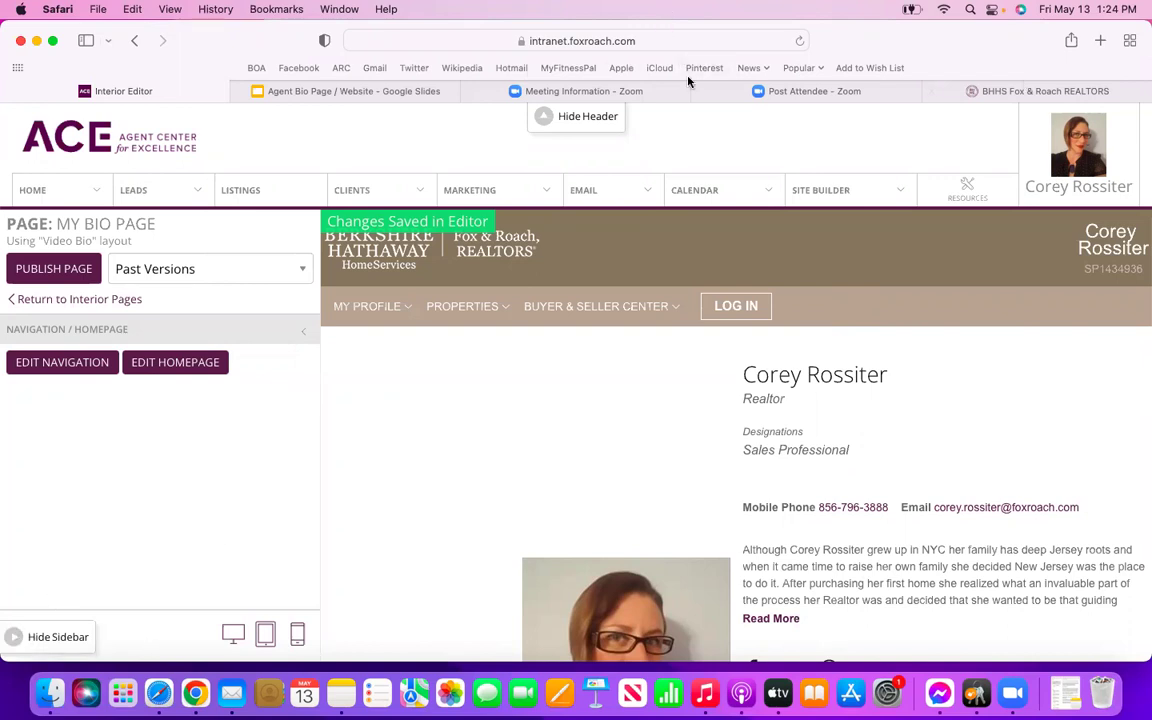
Leave the My Bio Page editor and return to the Interior Pages list.
click(583, 120)
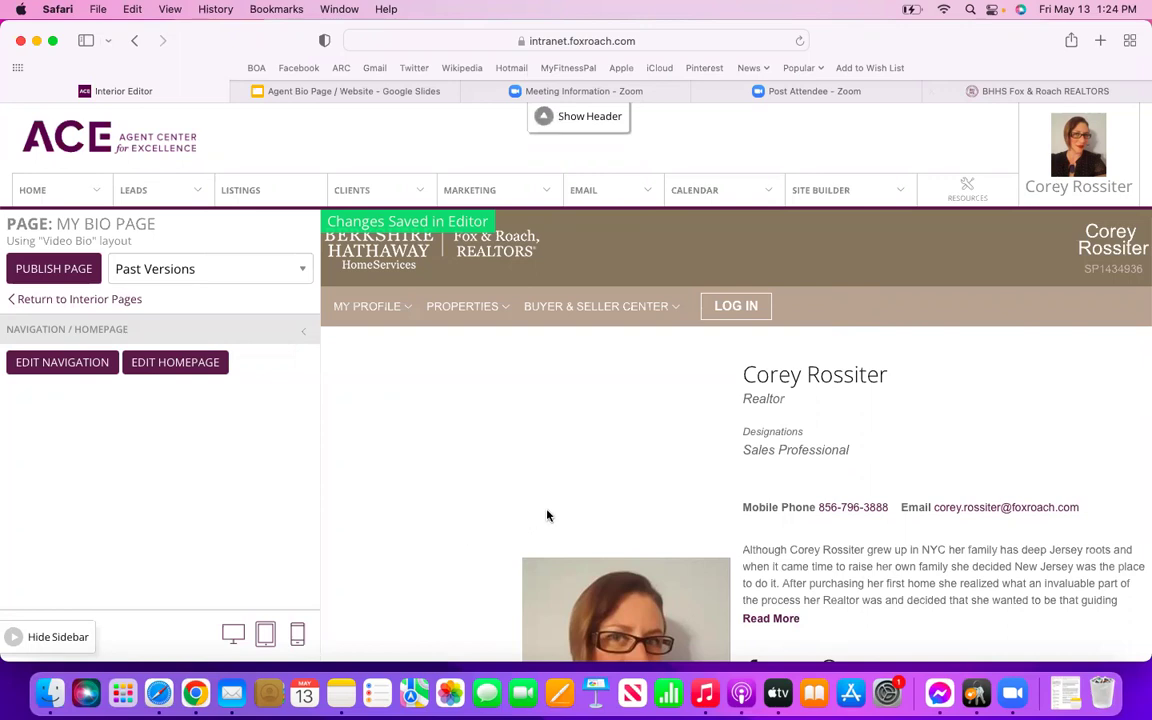
scroll(545, 514, down, 2)
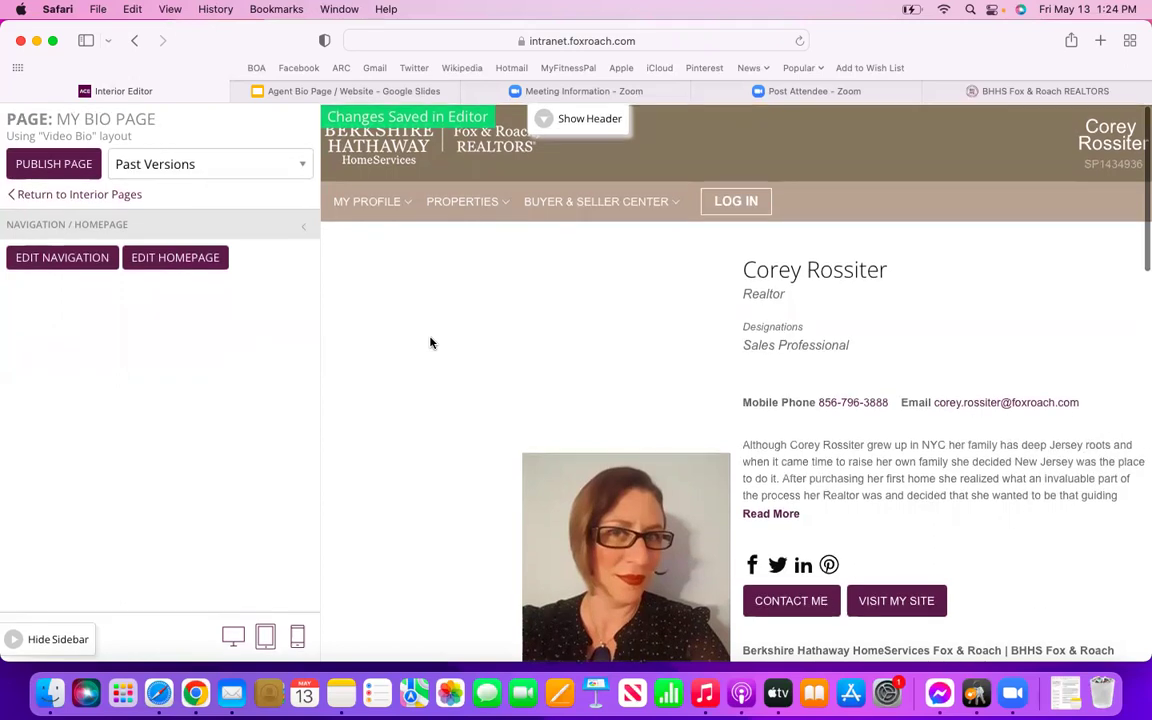
click(106, 193)
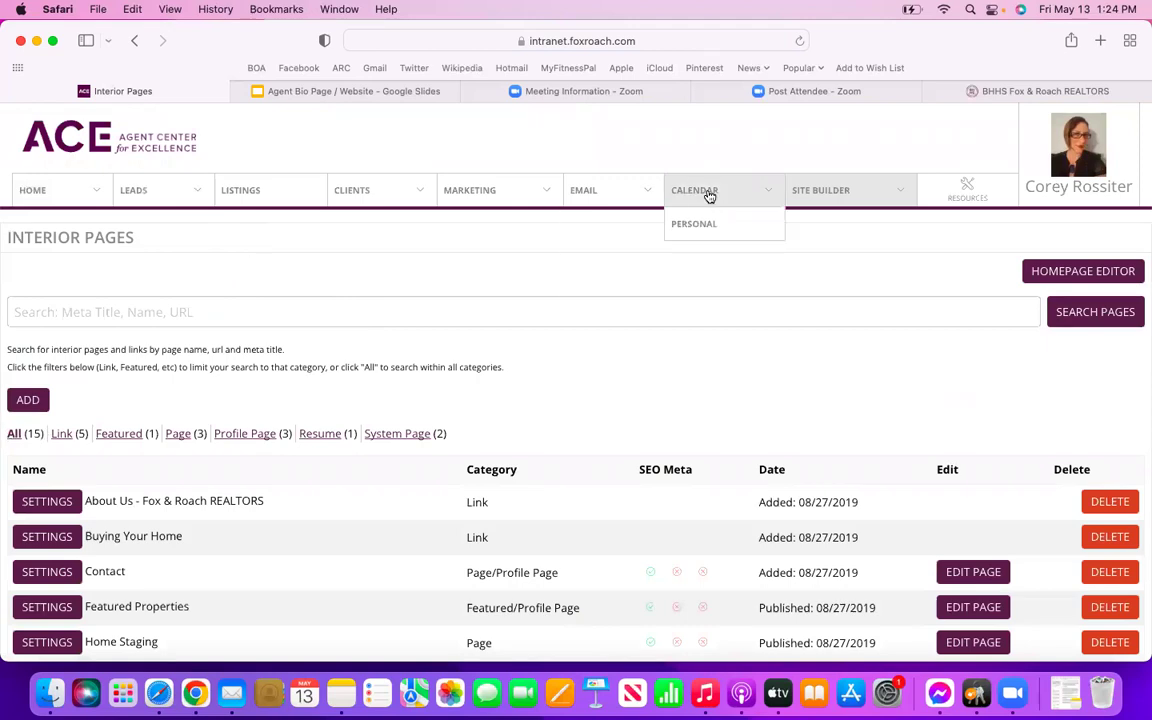
Look through the full list of the website's existing interior pages and their categories.
mouse_move(860, 181)
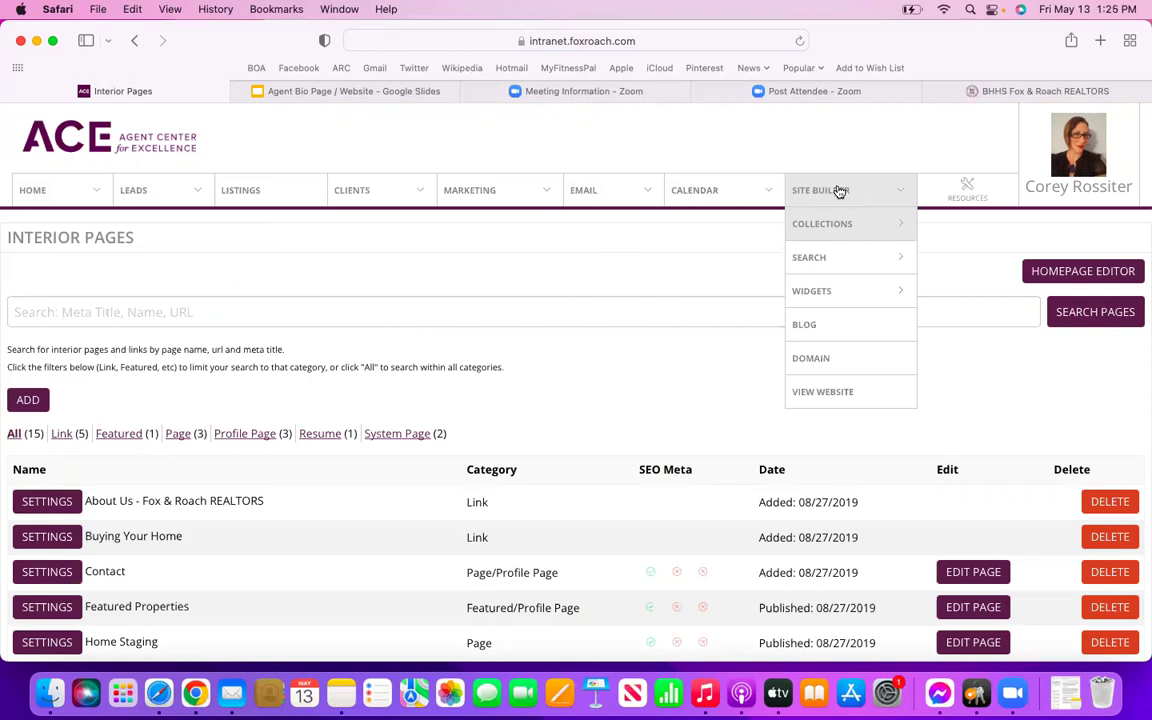
mouse_move(831, 230)
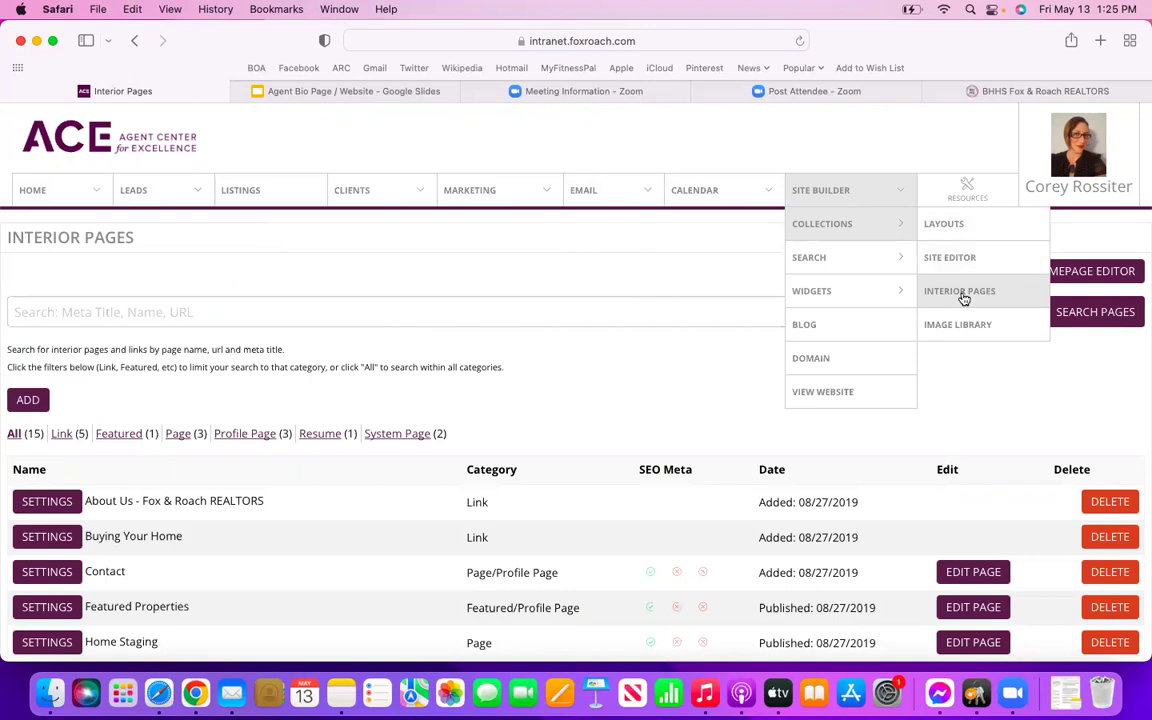
scroll(655, 386, down, 10)
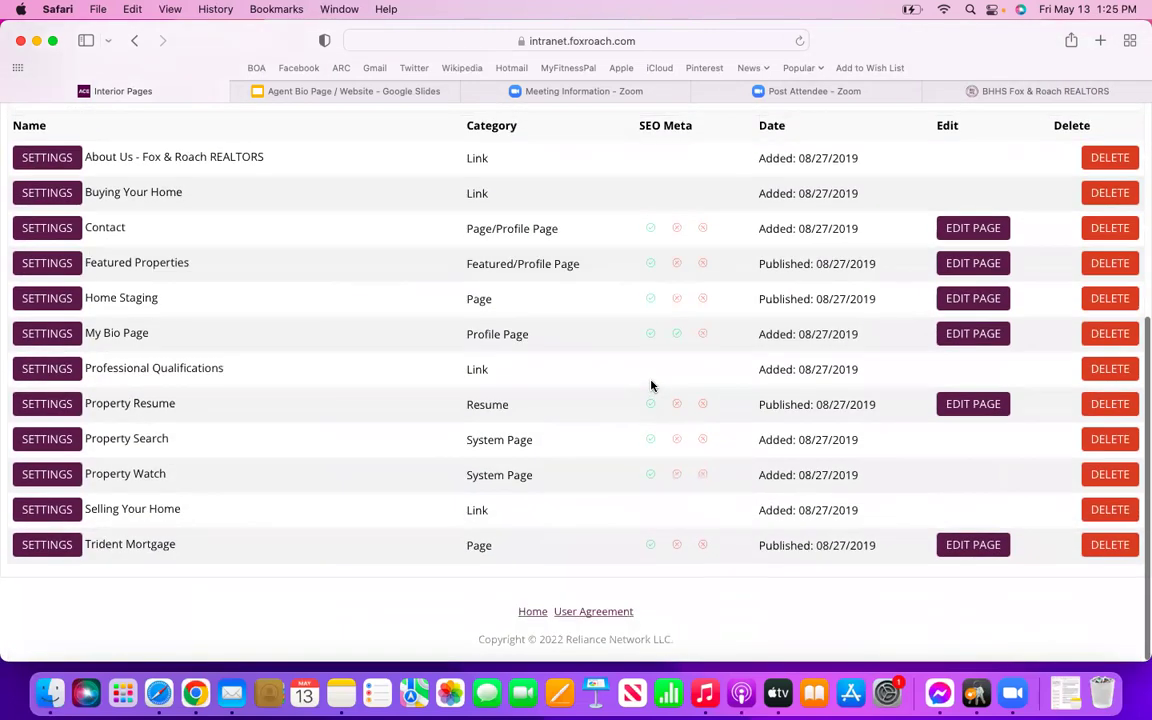
scroll(651, 385, up, 6)
scroll(651, 386, up, 2)
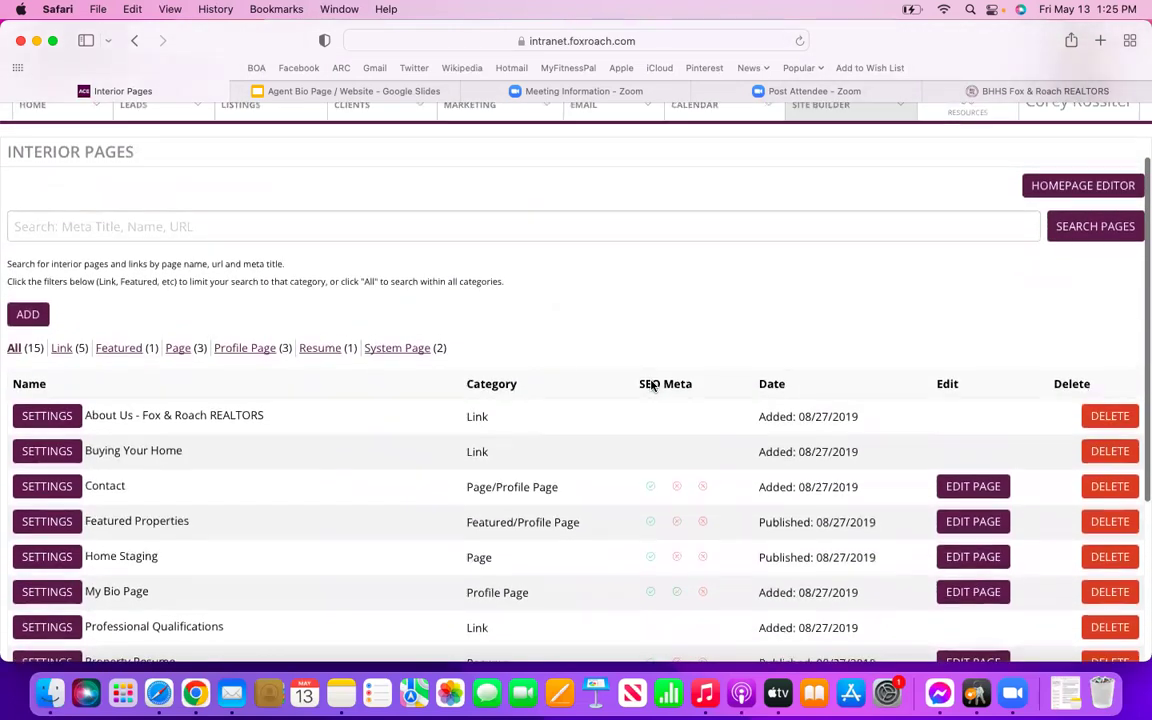
Start a new Lead Form interior page and name it "What Is Your Home Worth?".
click(34, 317)
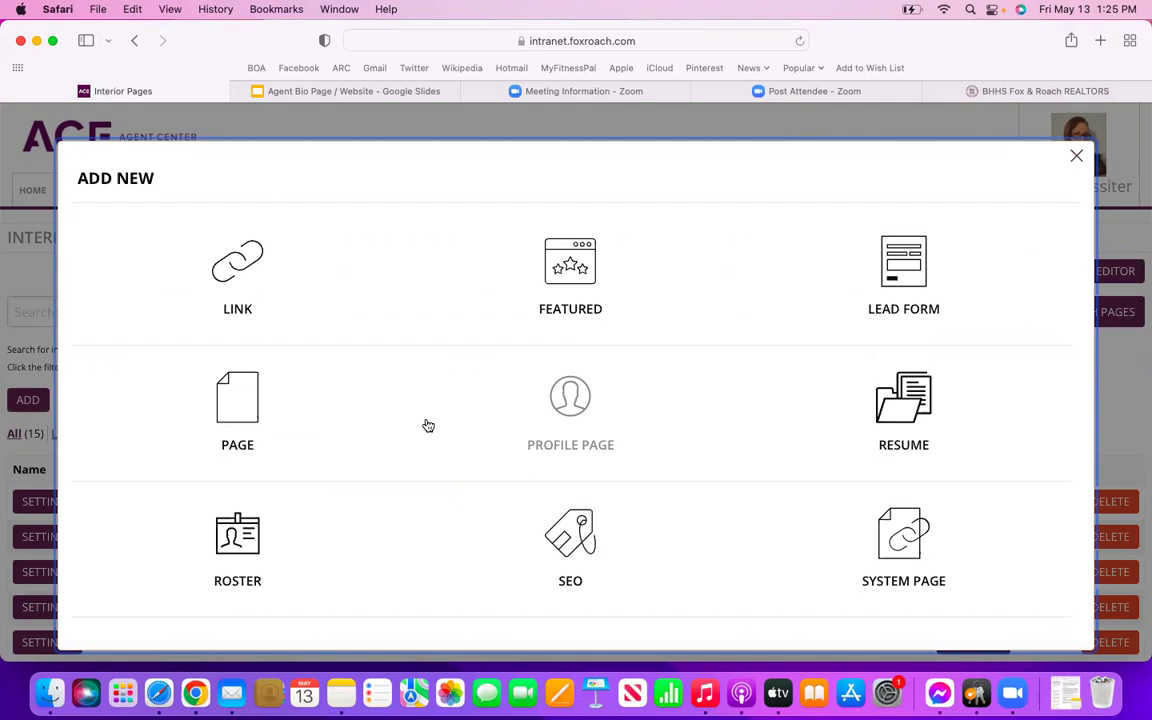
click(913, 280)
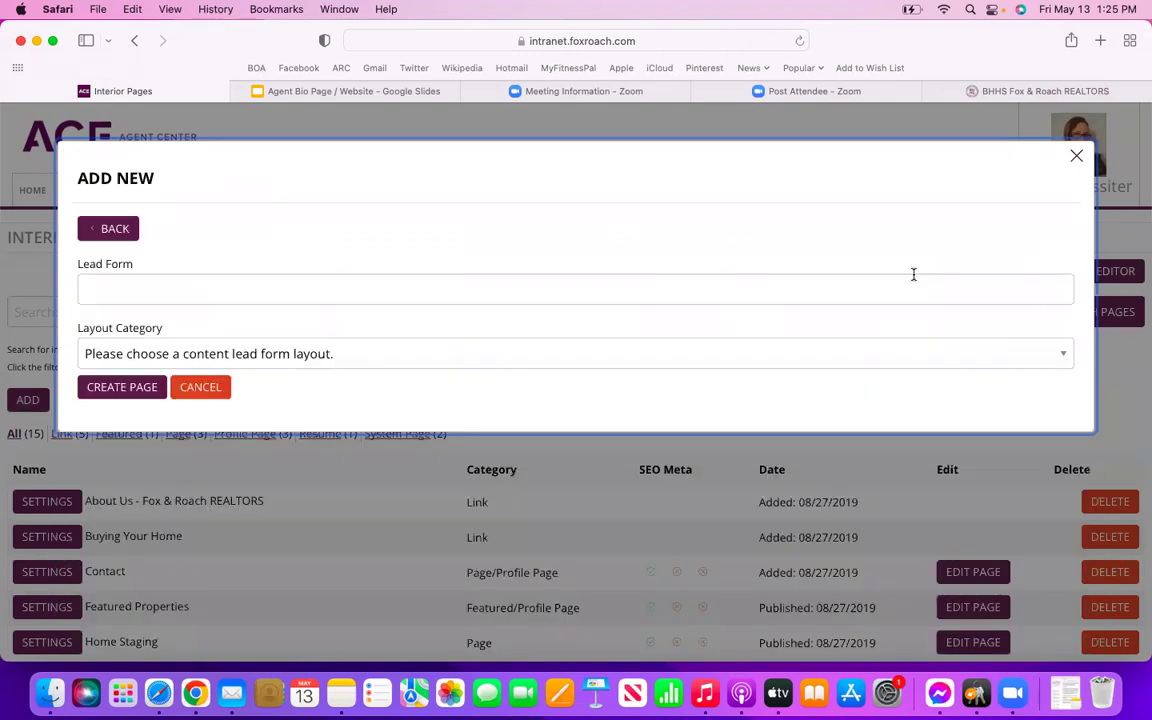
click(312, 288)
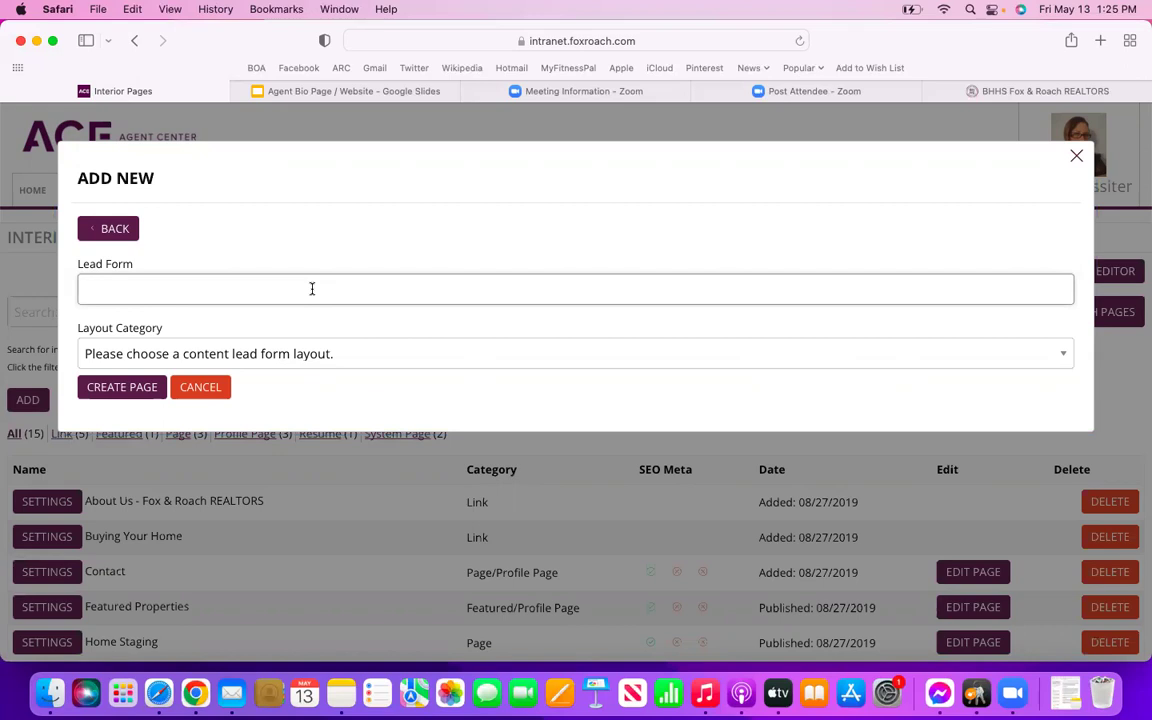
click(312, 289)
text(W)
text(hat Is Your Home Worth?)
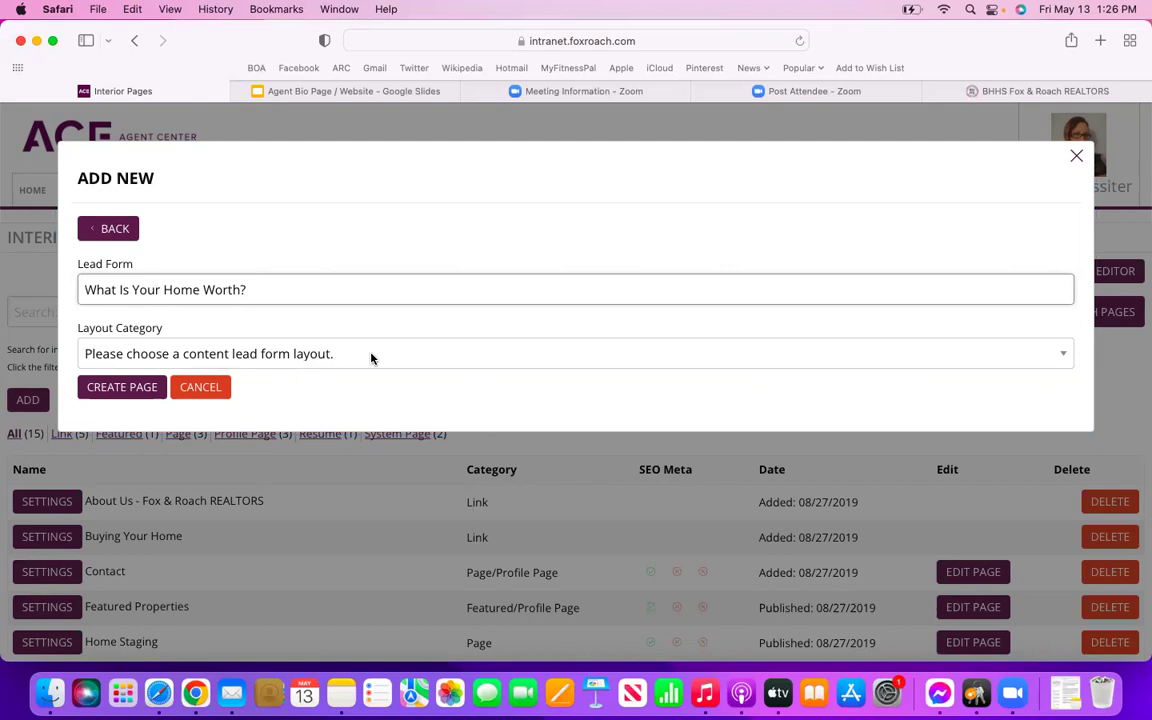
Set the new lead form's layout category to Lead Pages and look through the available layouts.
click(411, 360)
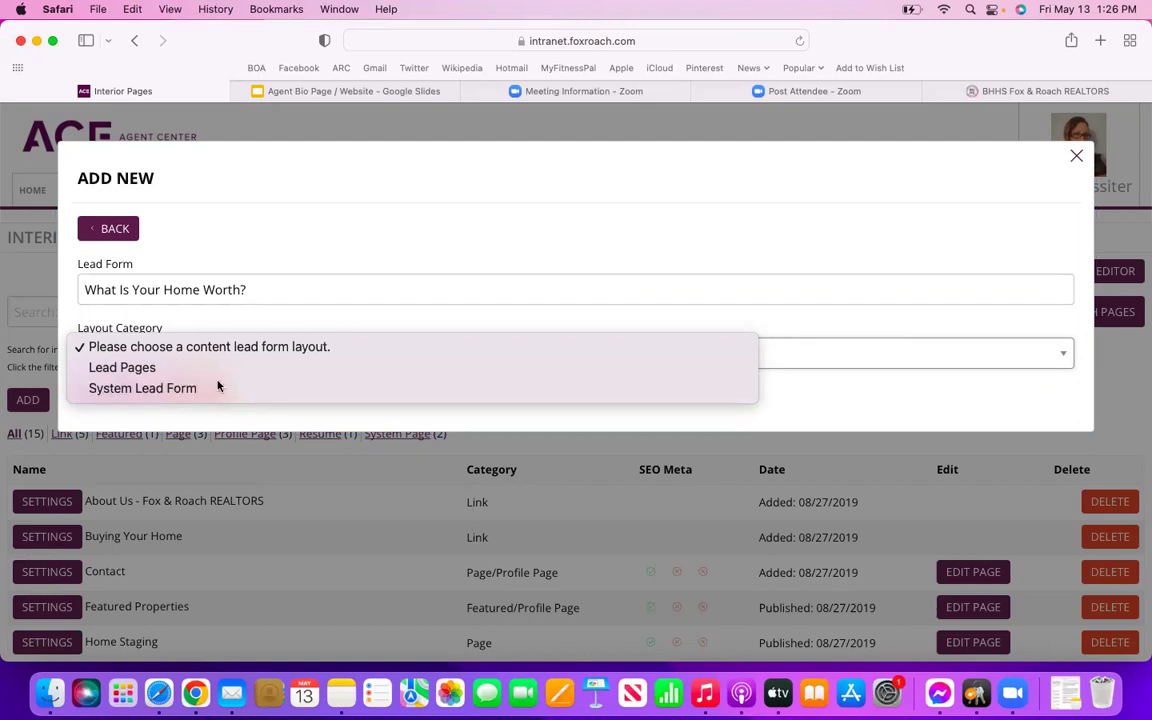
click(172, 367)
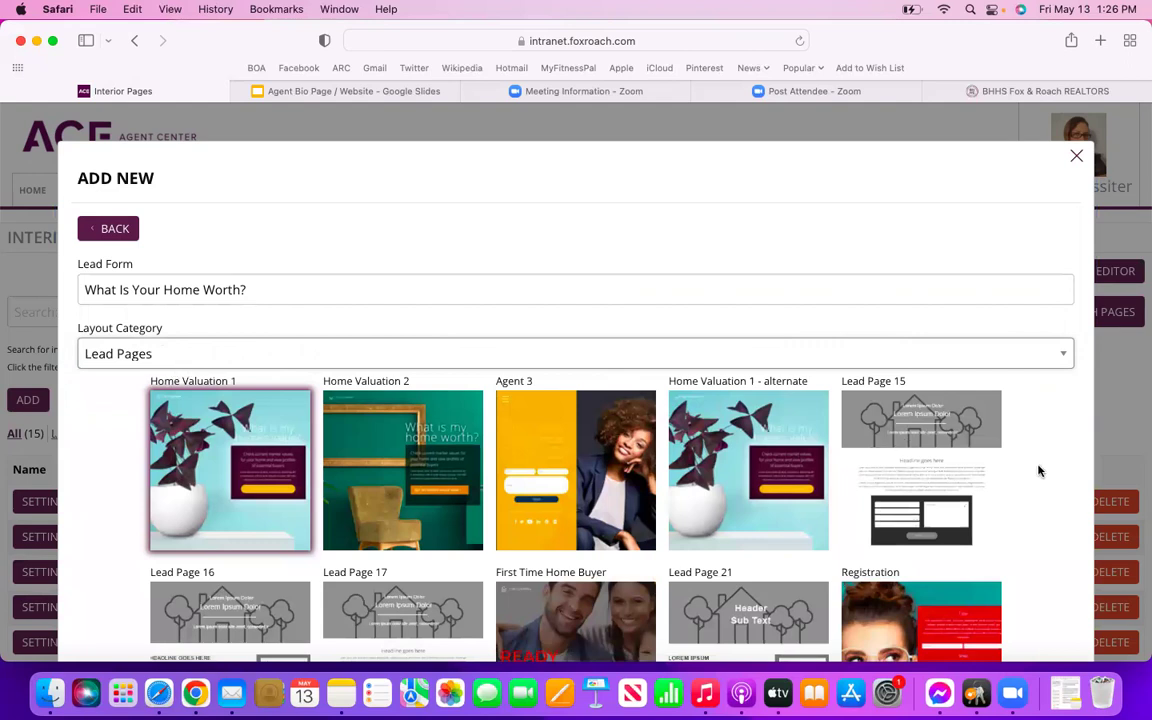
scroll(1049, 484, down, 2)
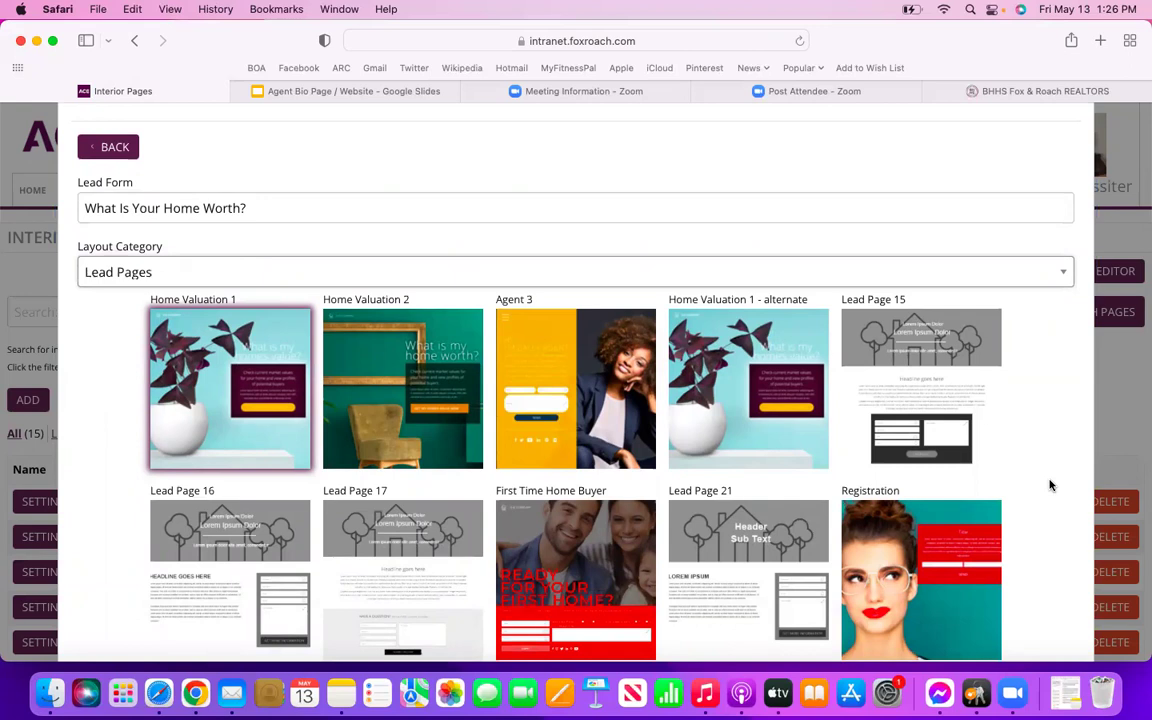
scroll(1049, 484, down, 1)
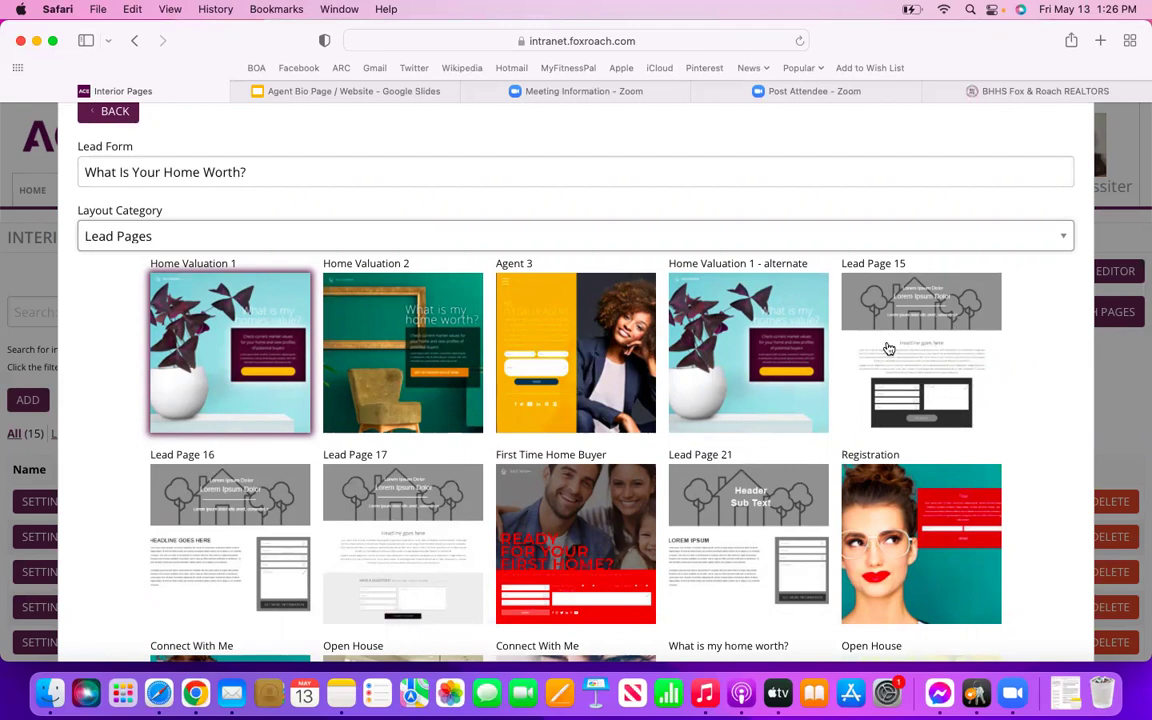
scroll(893, 343, down, 2)
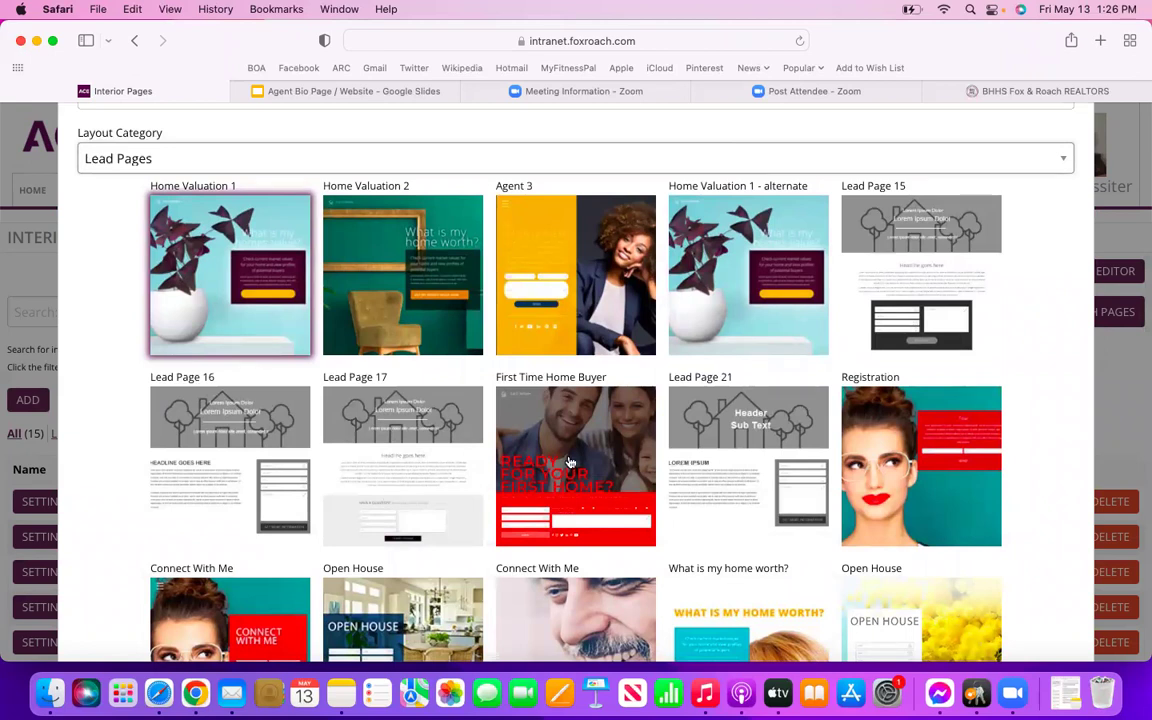
scroll(512, 418, down, 1)
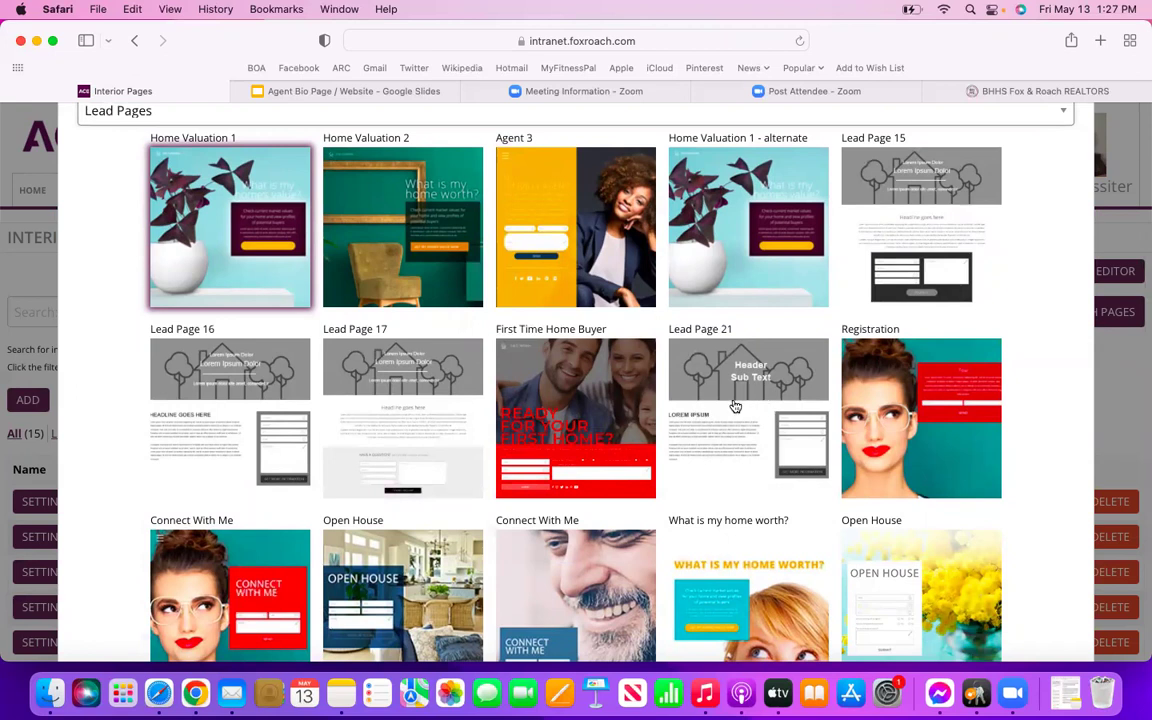
scroll(735, 405, down, 2)
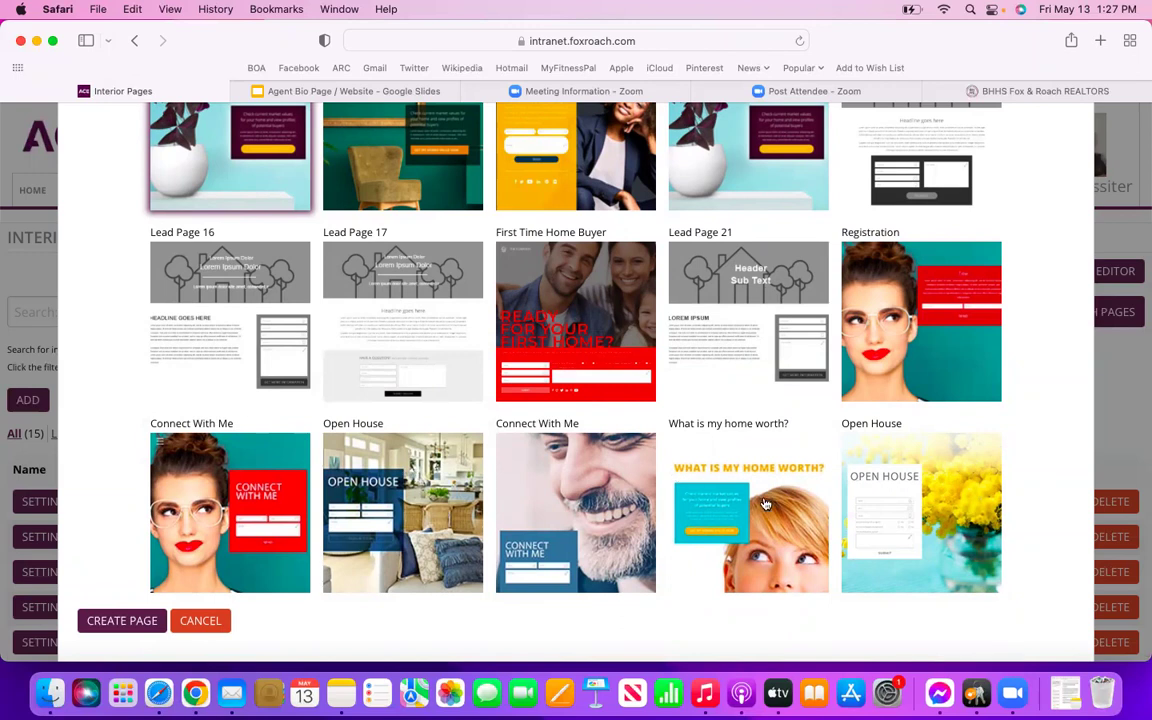
scroll(880, 500, down, 1)
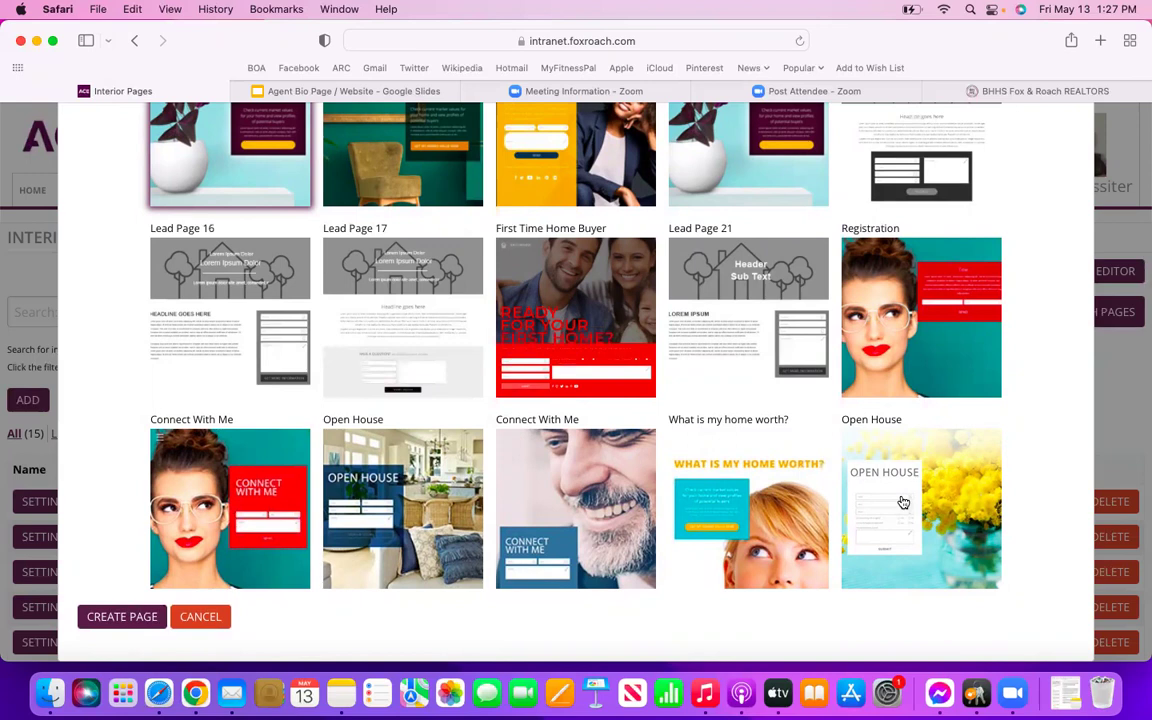
scroll(903, 502, up, 3)
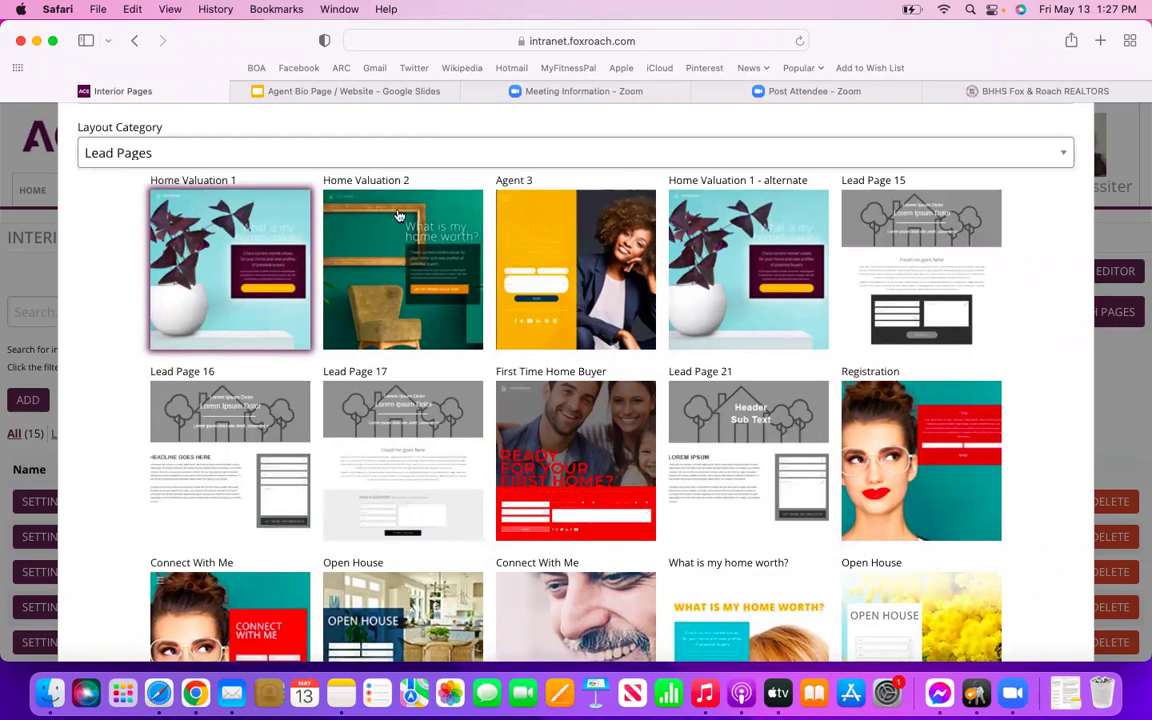
Choose the Home Valuation 2 layout for the lead form and create the page.
click(428, 263)
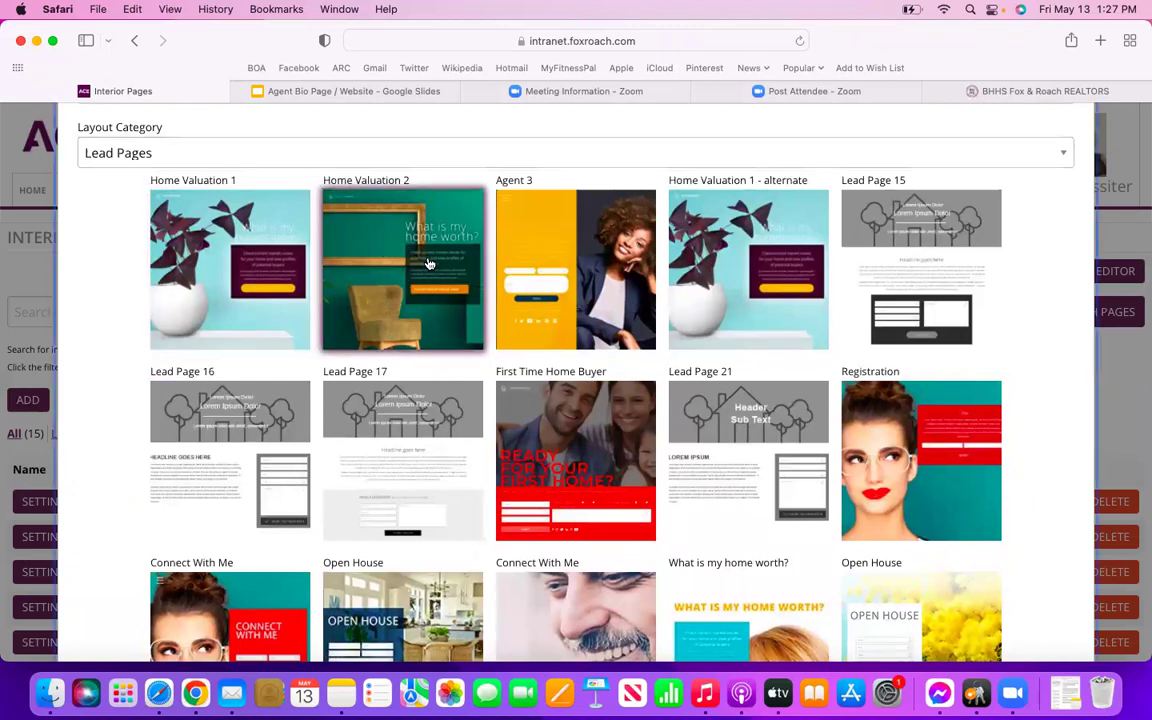
scroll(432, 255, down, 3)
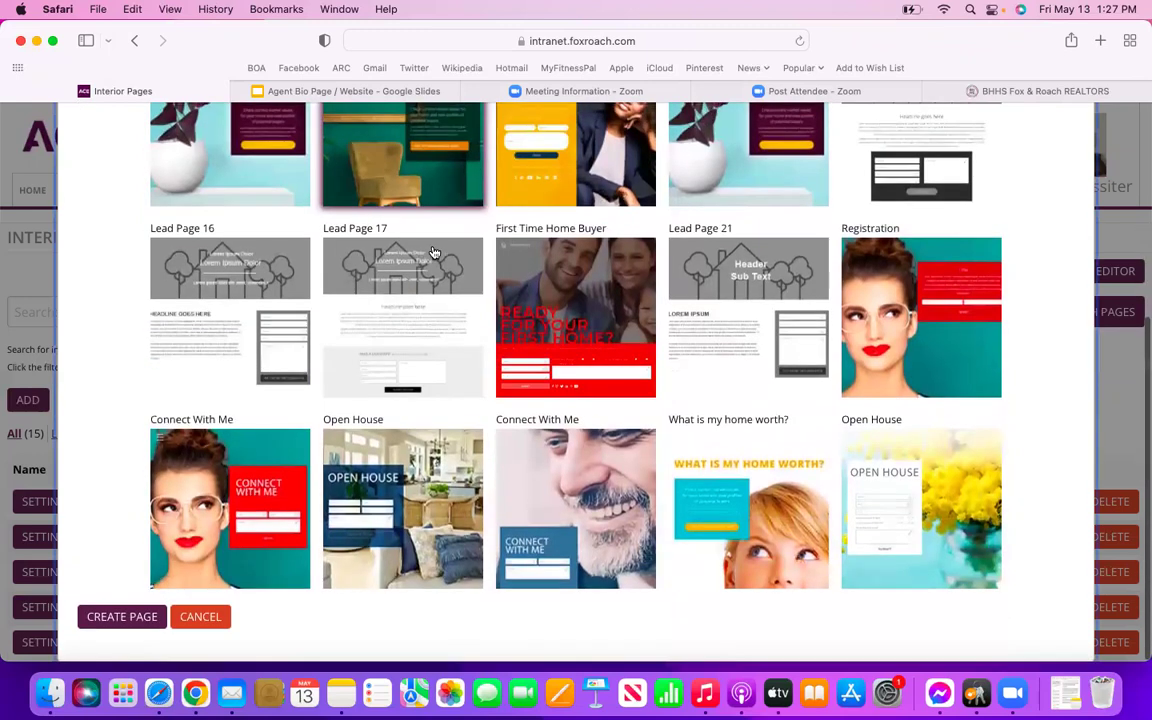
click(131, 618)
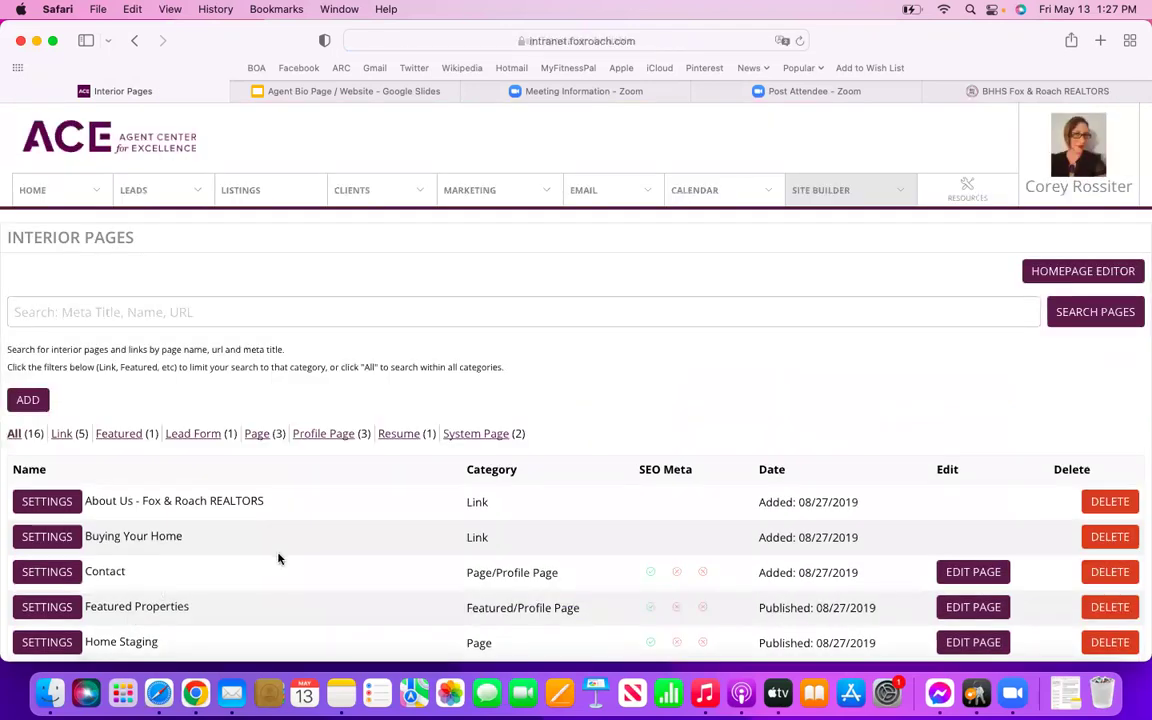
Open the new "What Is Your Home Worth?" lead form from the interior pages list for editing.
scroll(279, 559, down, 3)
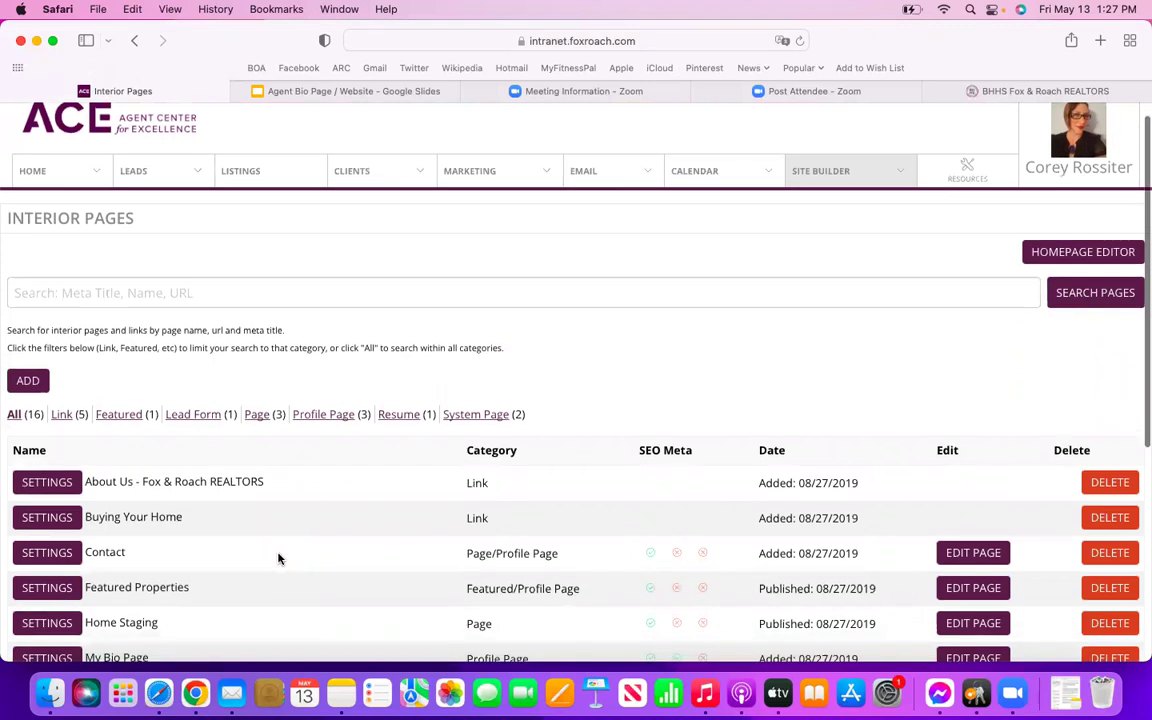
scroll(279, 559, down, 8)
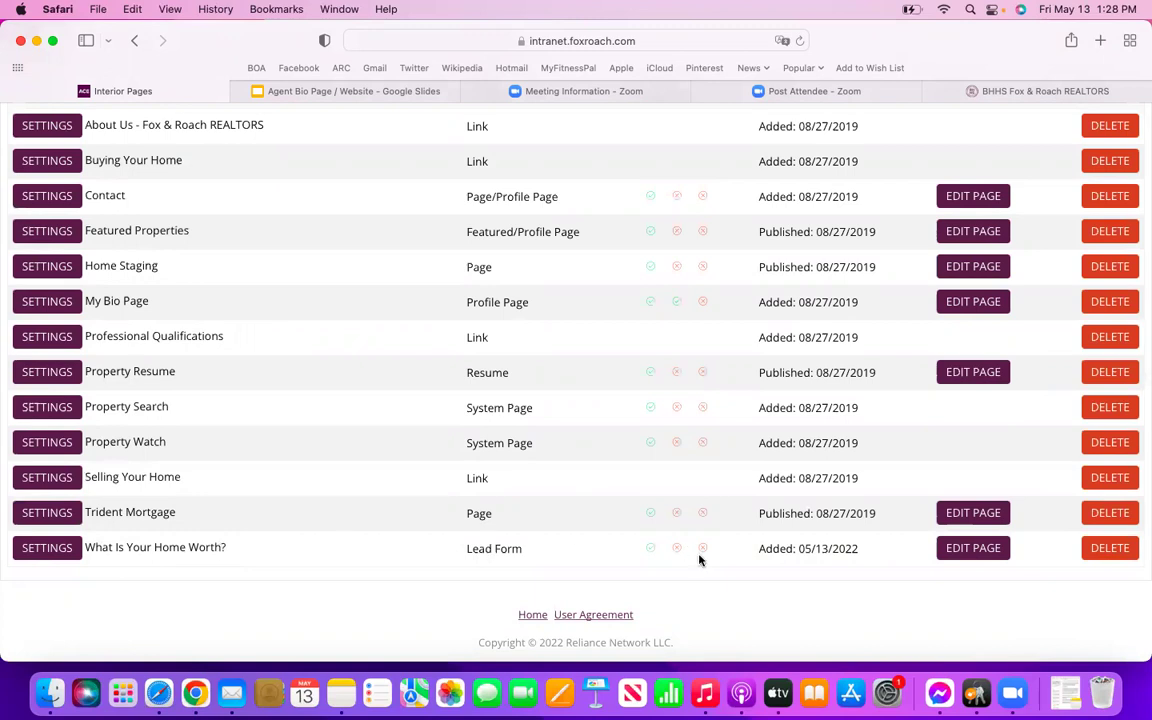
click(972, 549)
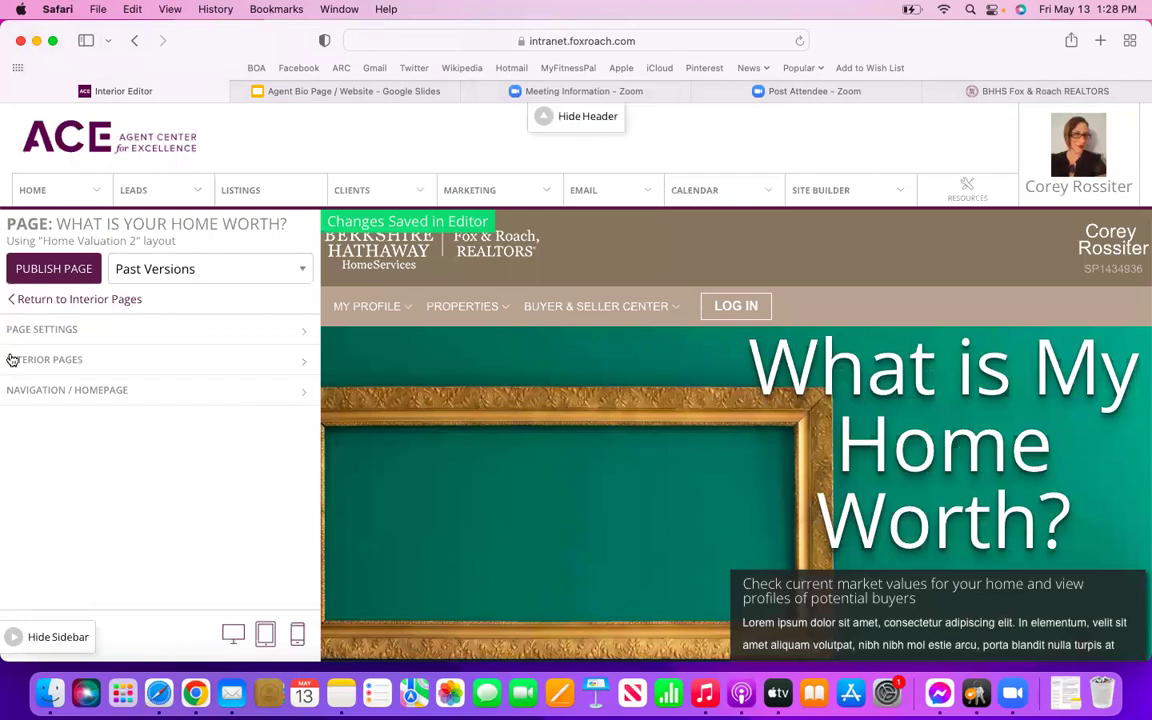
Open the lead page's editable content settings and examine its background image options, text blocks and form fields in the preview.
click(68, 362)
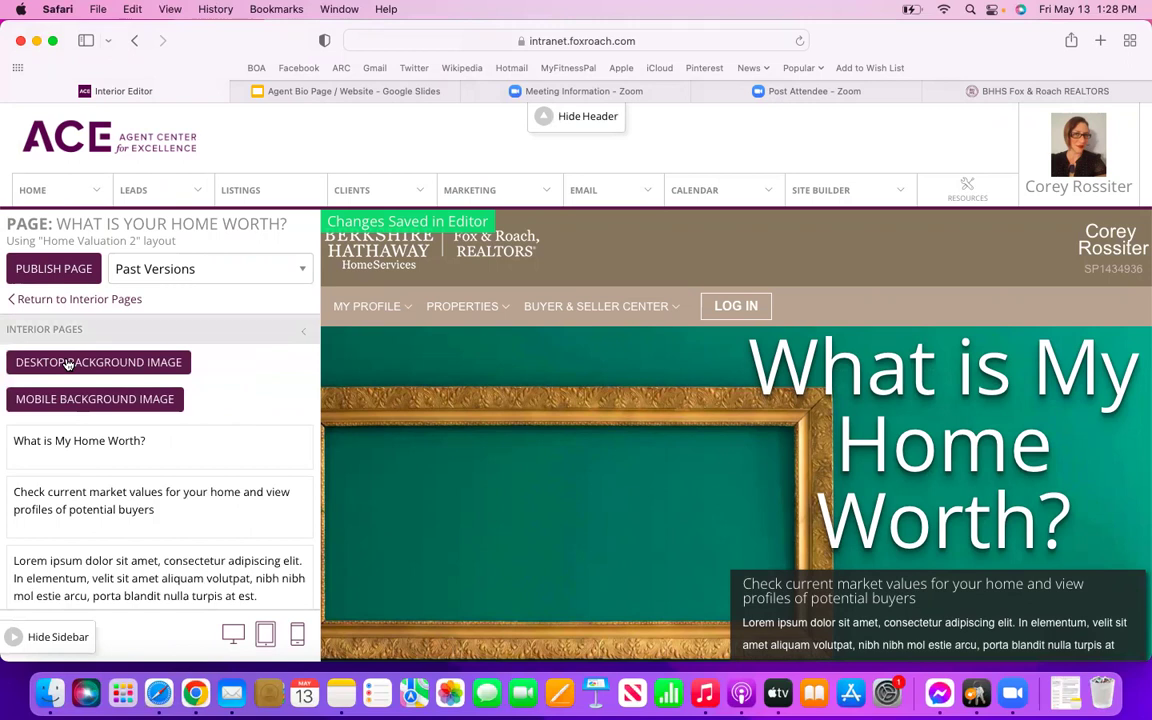
scroll(280, 422, down, 1)
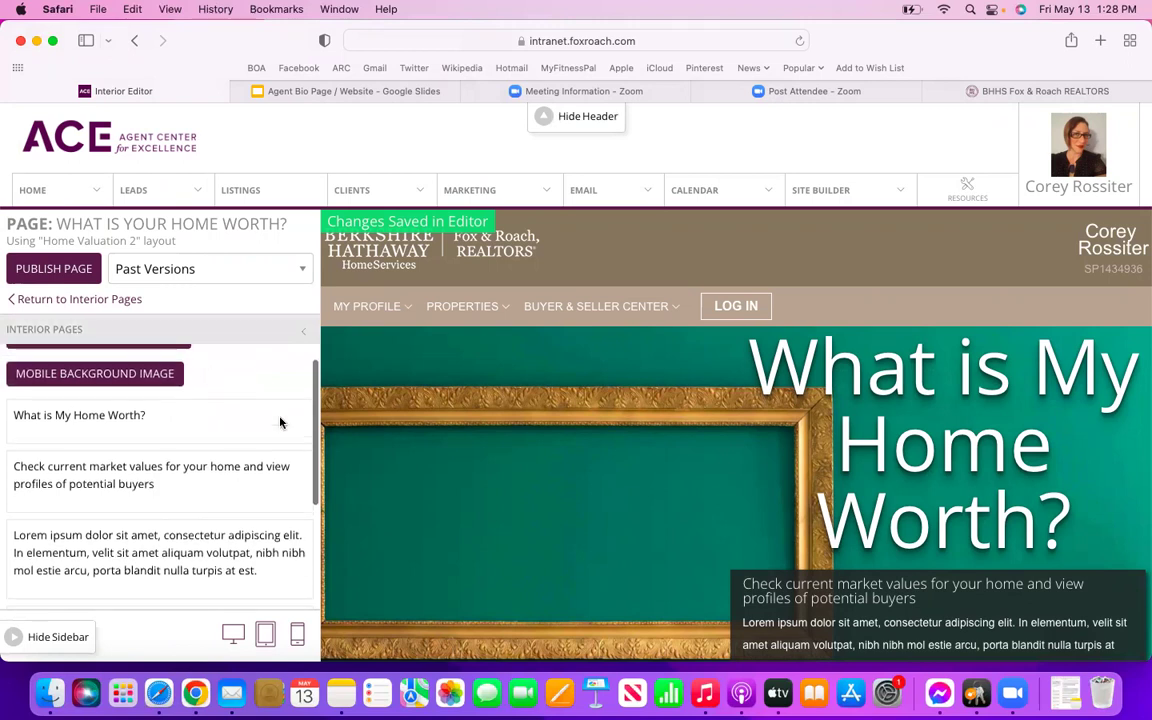
scroll(224, 401, up, 1)
scroll(620, 499, down, 3)
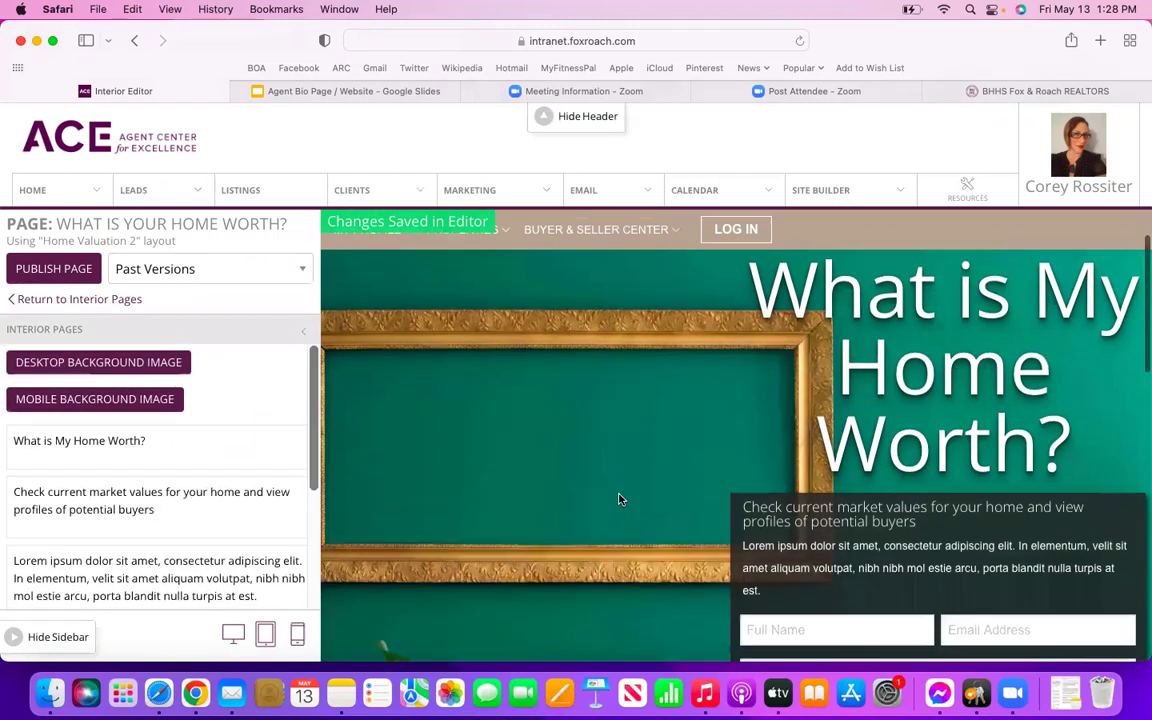
scroll(618, 499, down, 5)
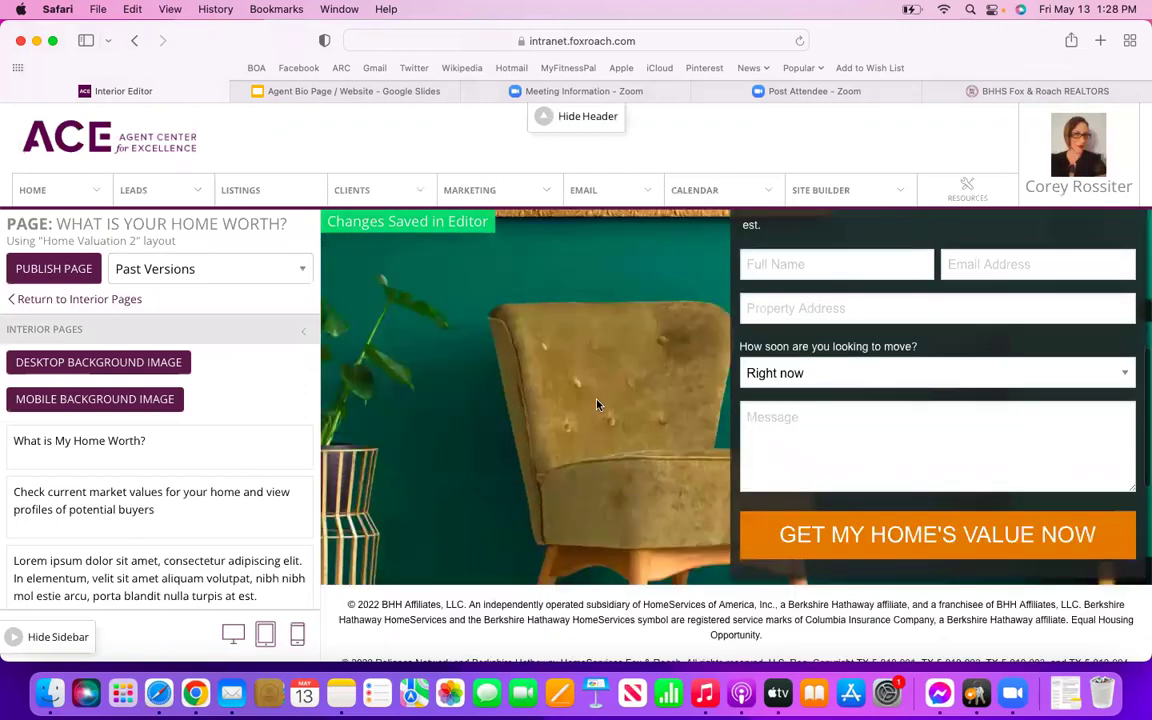
Open the image choices for the lead page's desktop background and look through the agent's own uploaded images.
scroll(470, 459, up, 3)
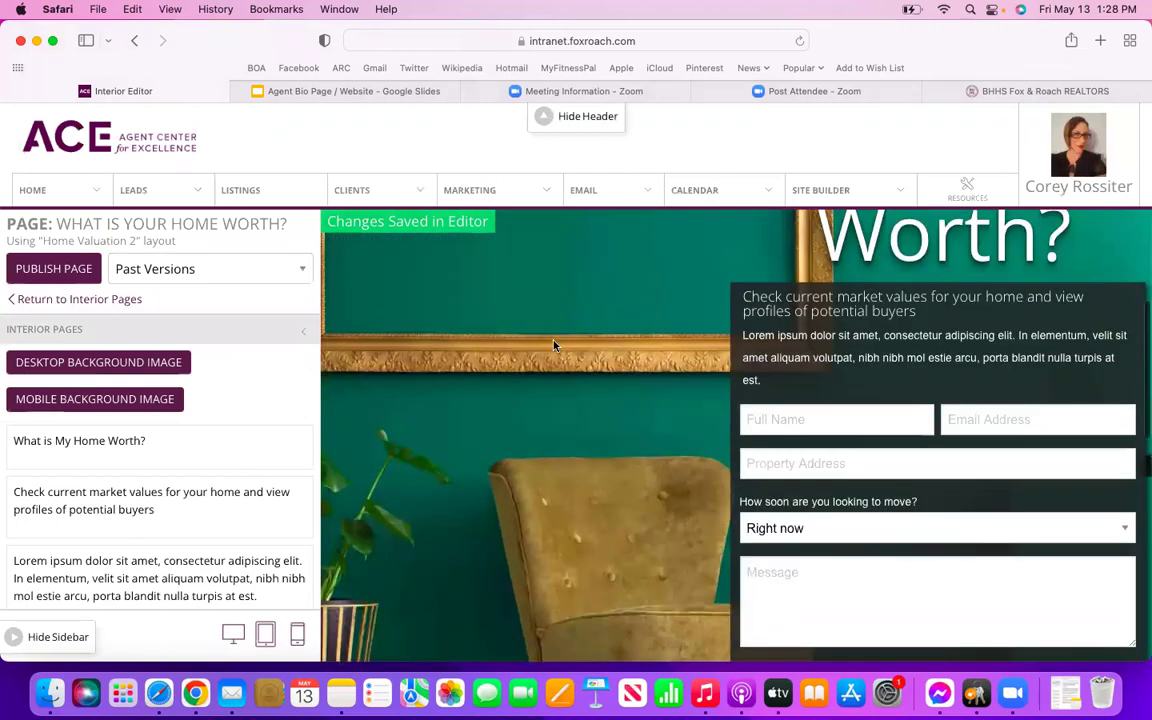
scroll(504, 404, up, 3)
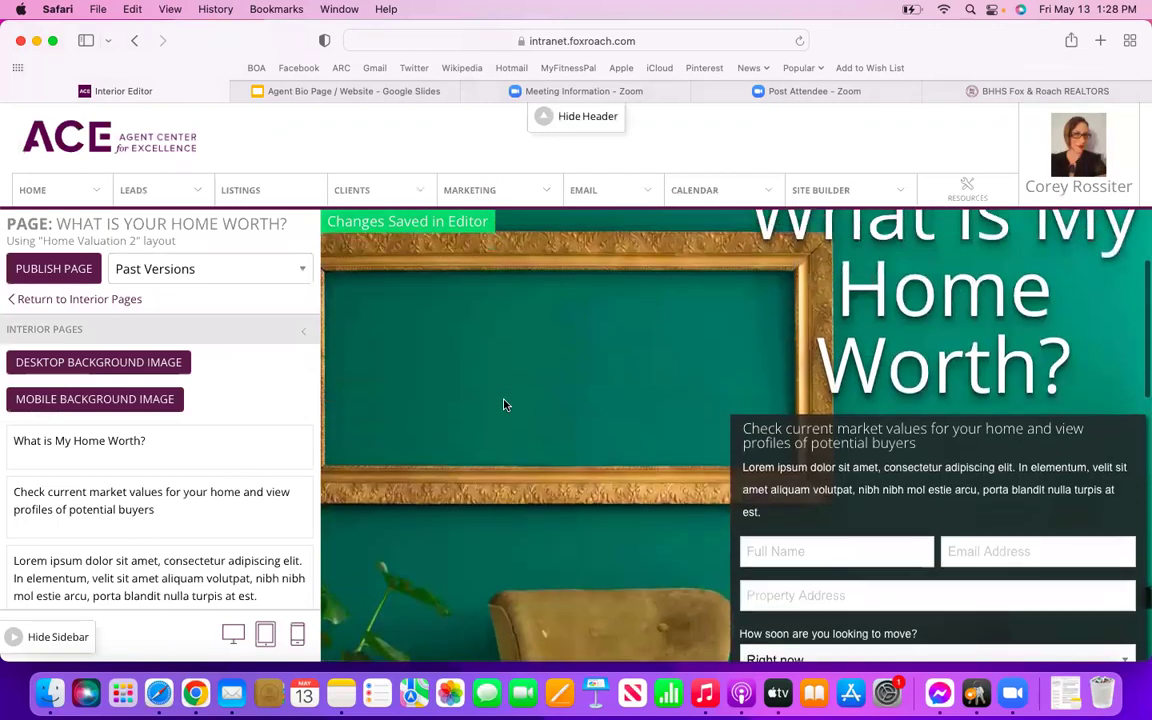
click(93, 364)
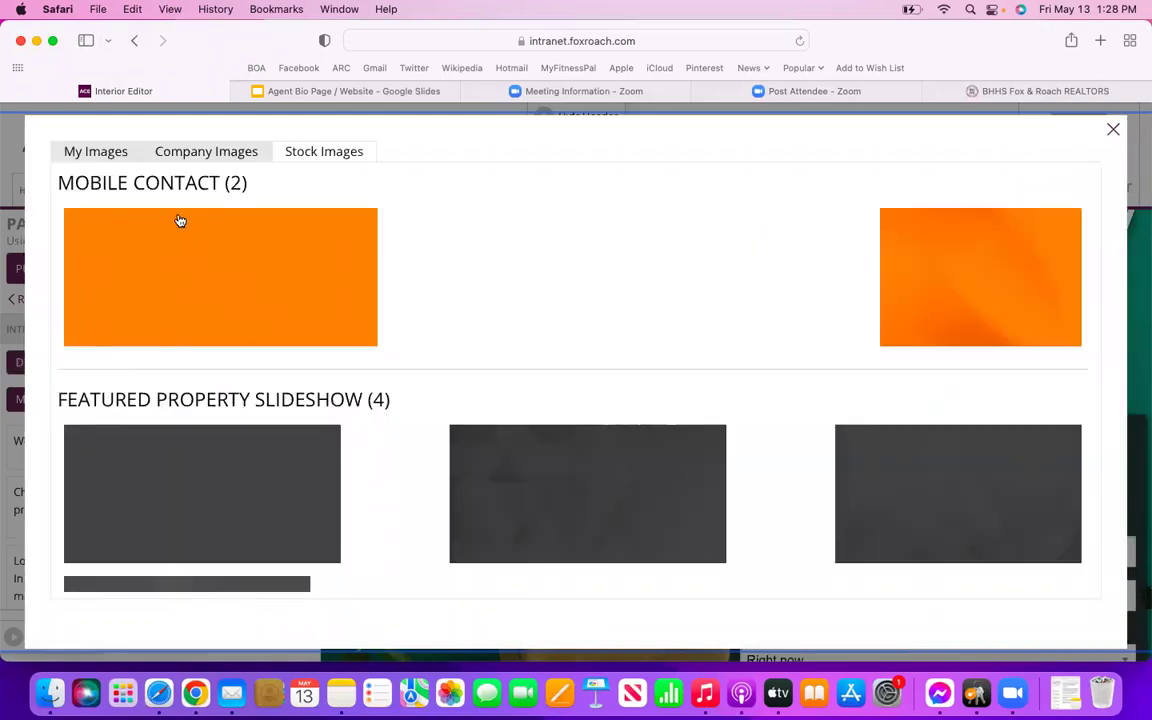
click(95, 152)
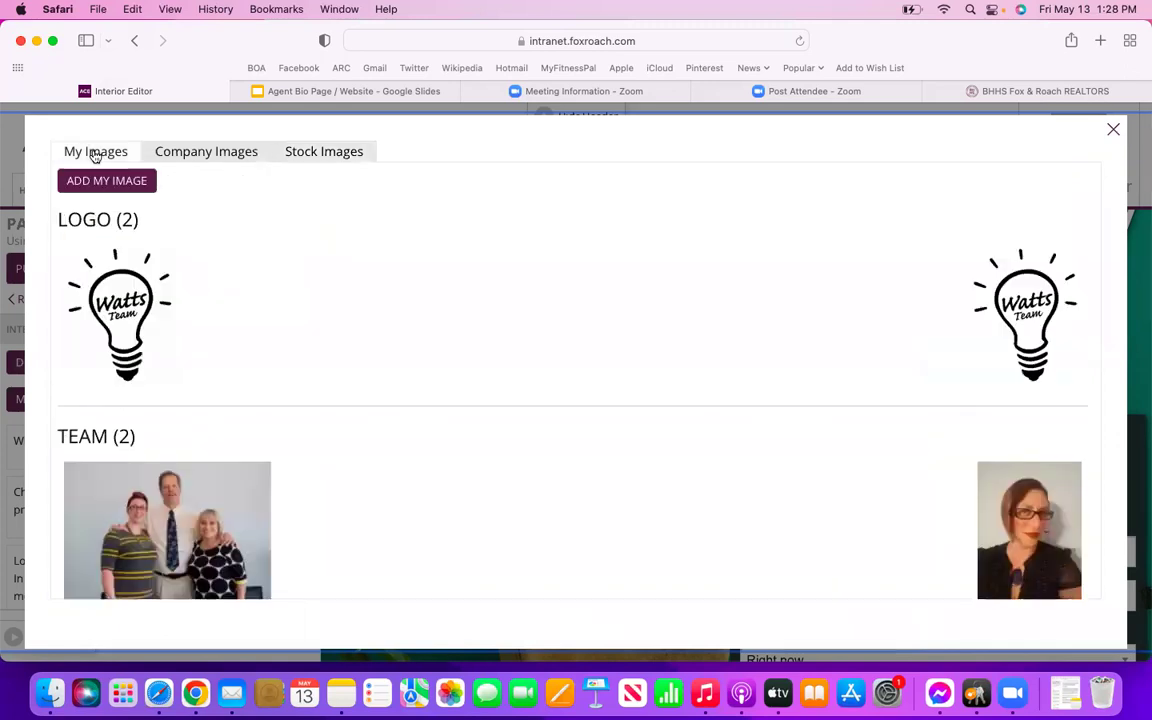
scroll(361, 367, down, 1)
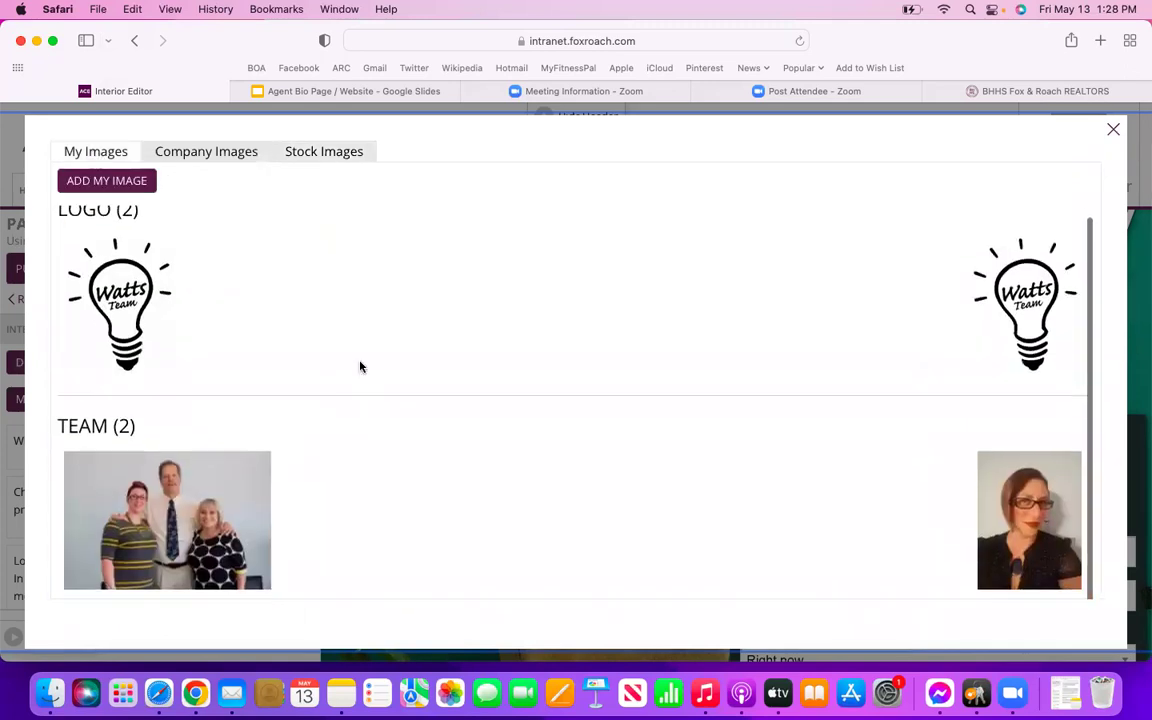
scroll(361, 367, up, 1)
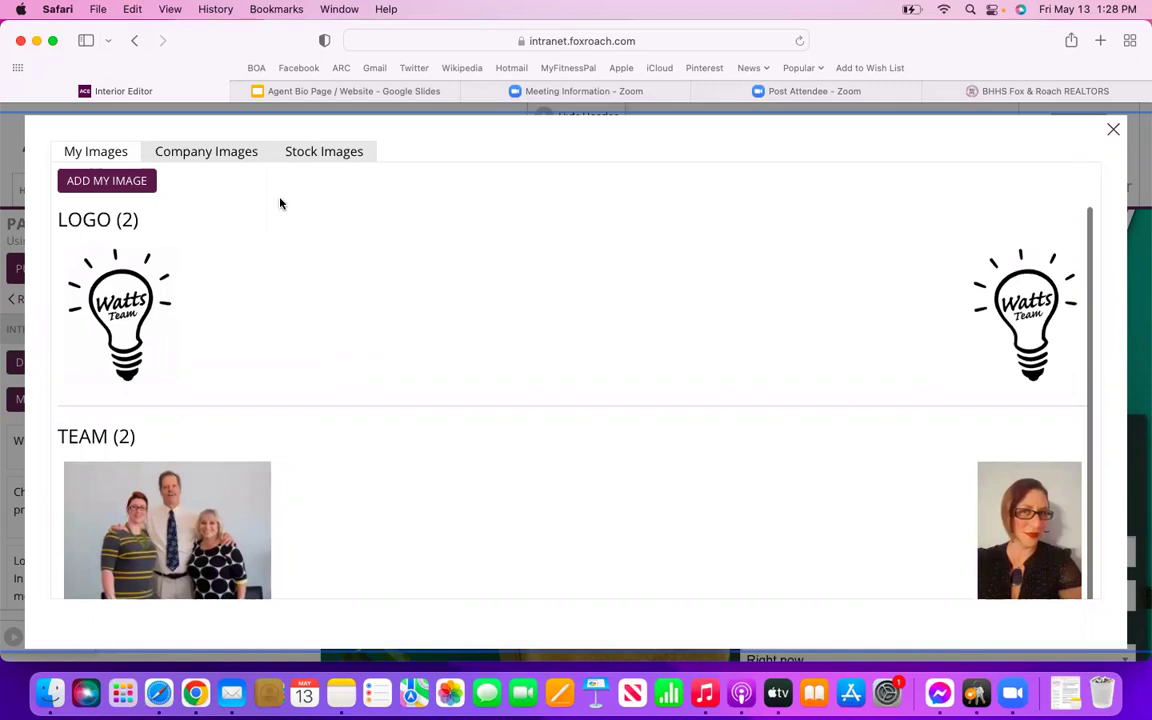
Browse the company image collection for possible desktop background pictures, such as Philadelphia neighborhoods, county and shore images.
click(240, 154)
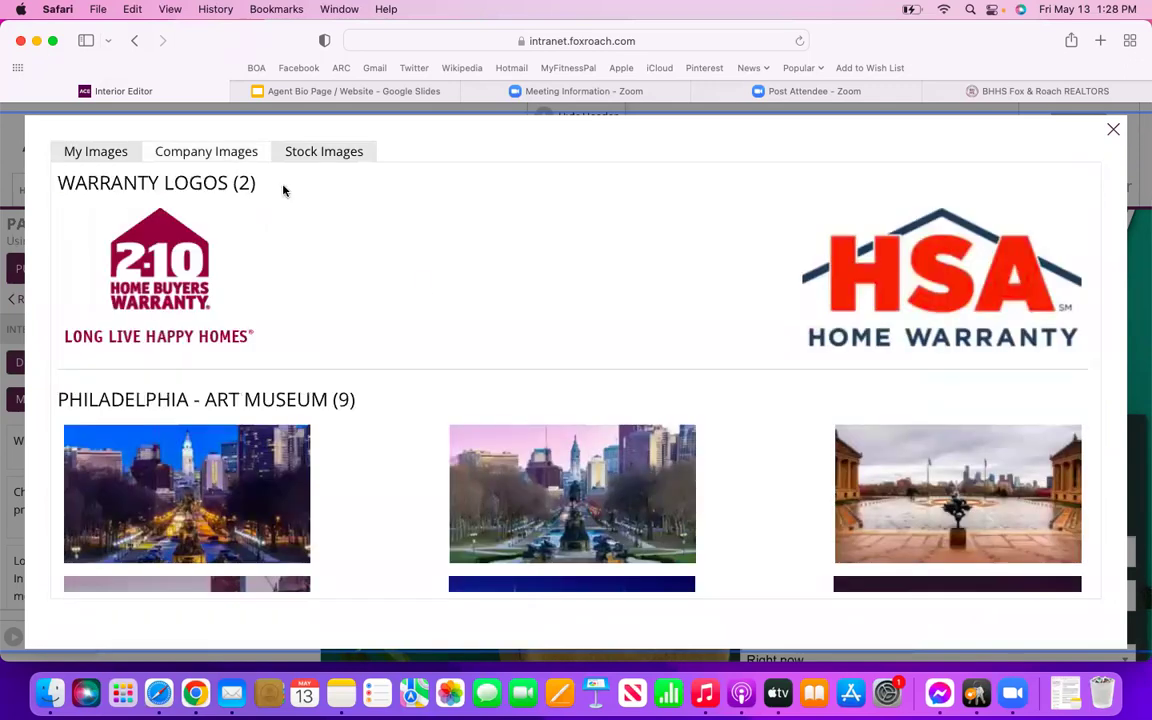
scroll(422, 290, down, 5)
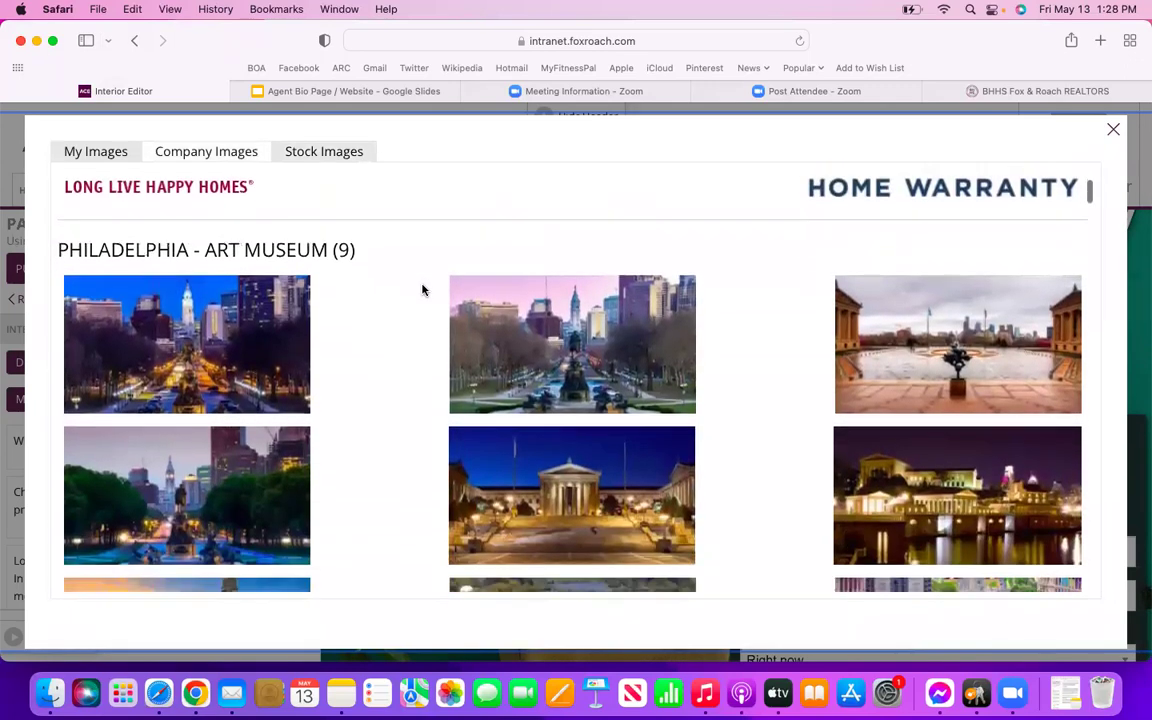
scroll(422, 290, down, 8)
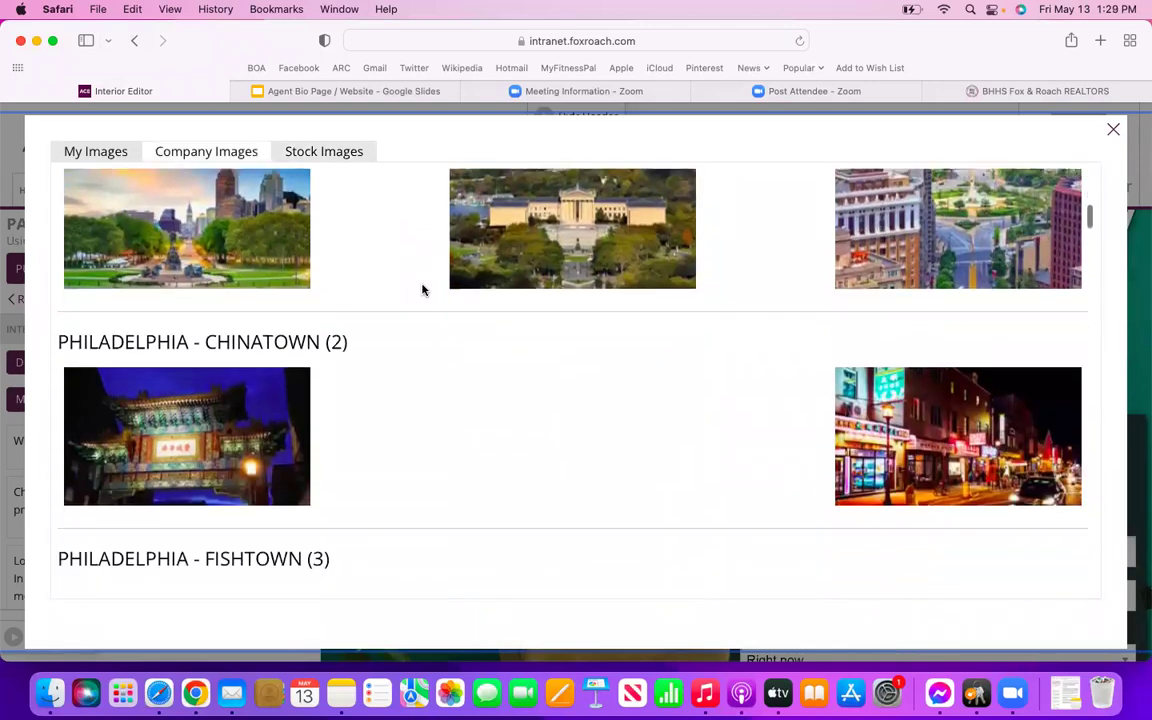
scroll(422, 290, down, 12)
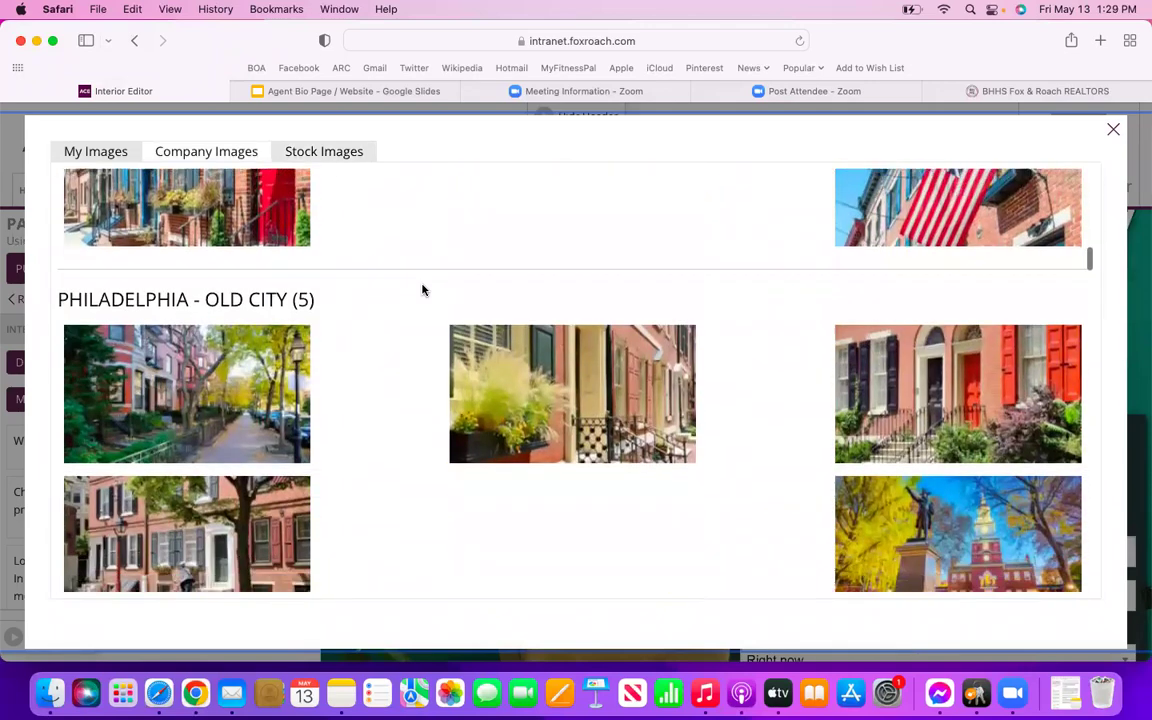
scroll(422, 290, down, 10)
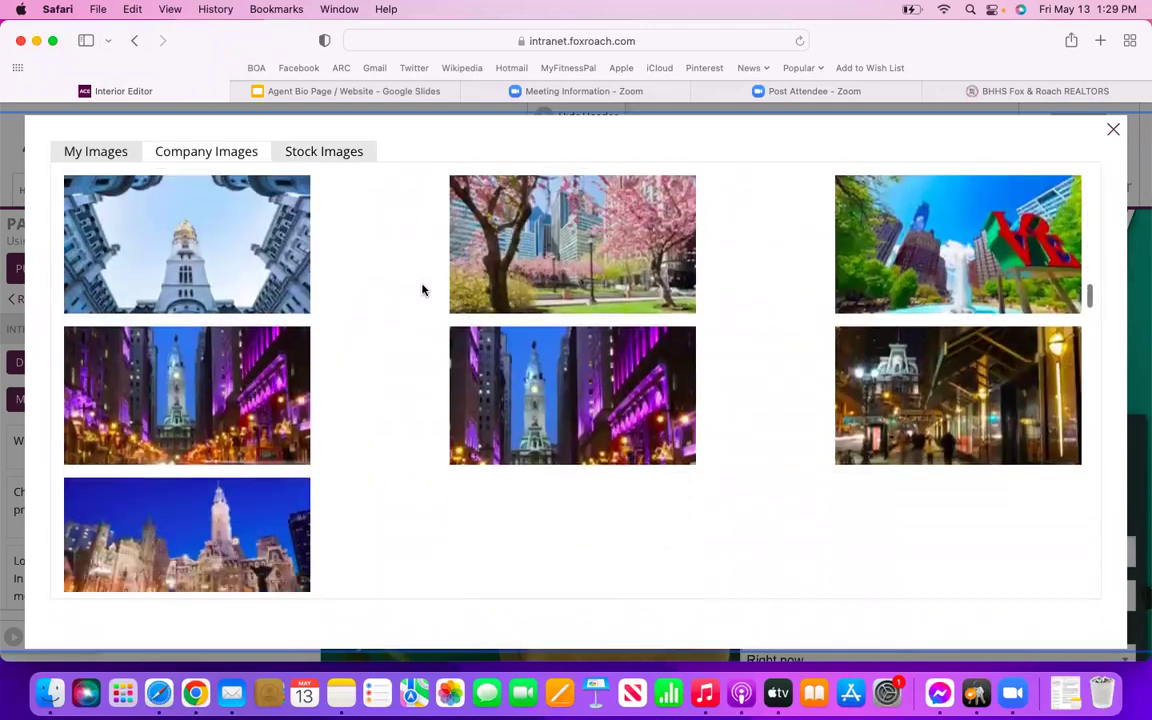
scroll(422, 290, down, 10)
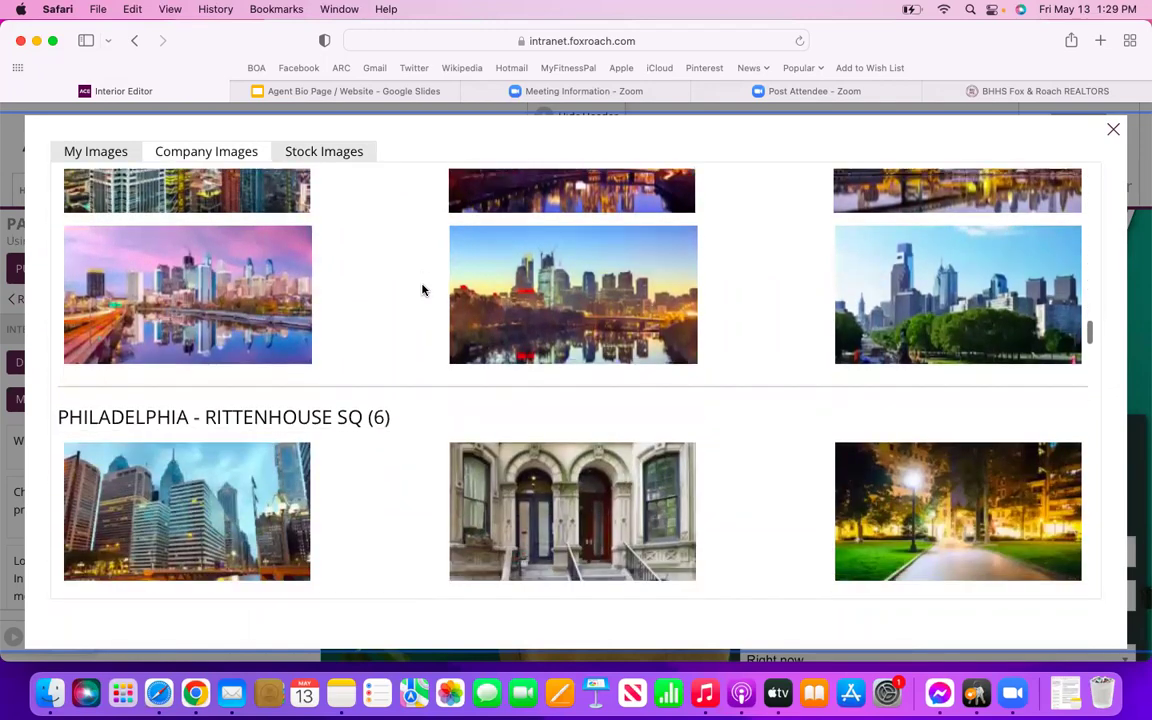
scroll(422, 290, down, 15)
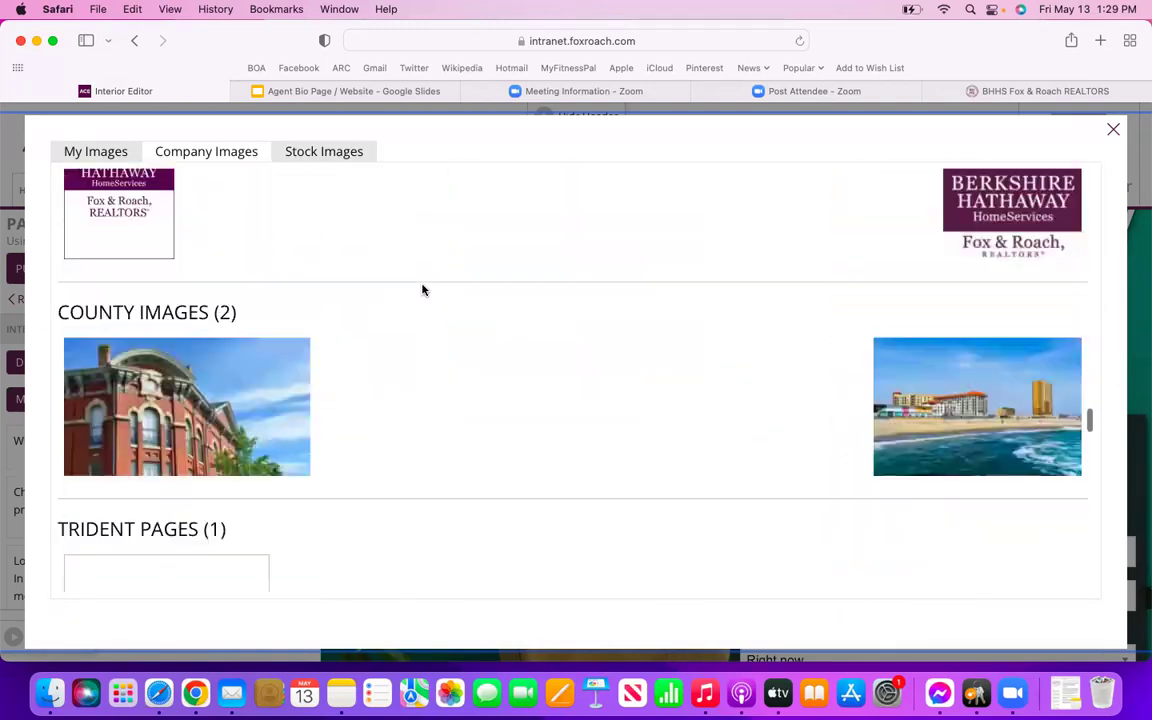
scroll(422, 290, down, 15)
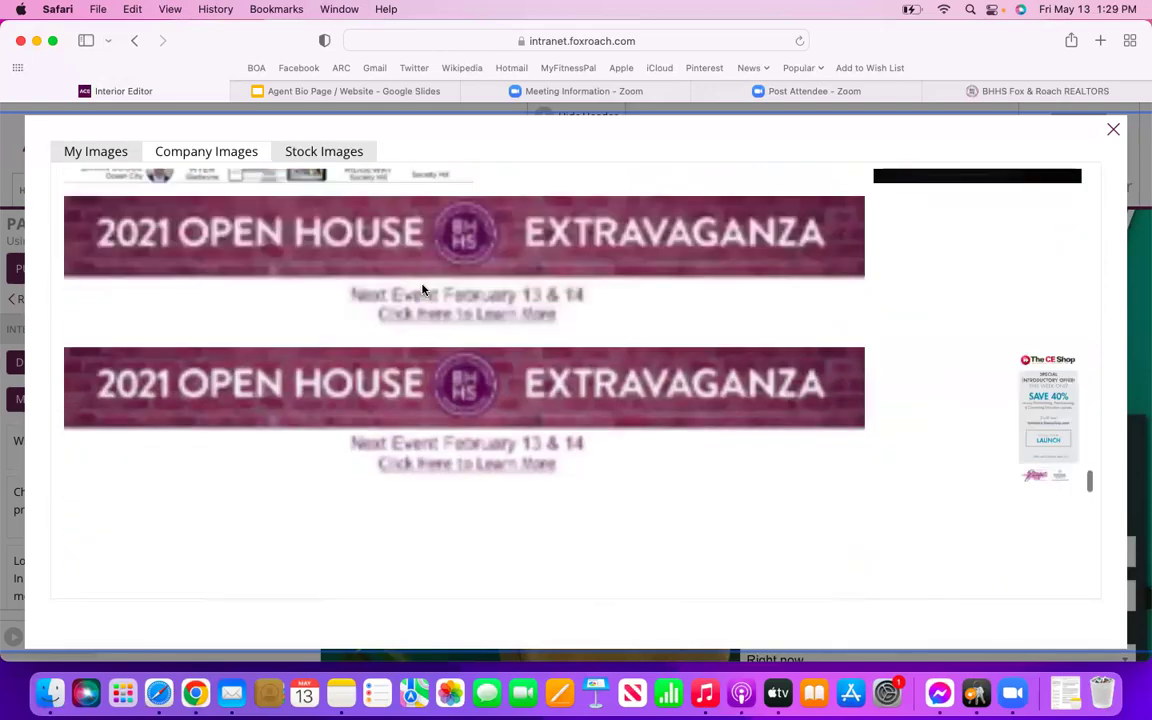
scroll(422, 290, down, 12)
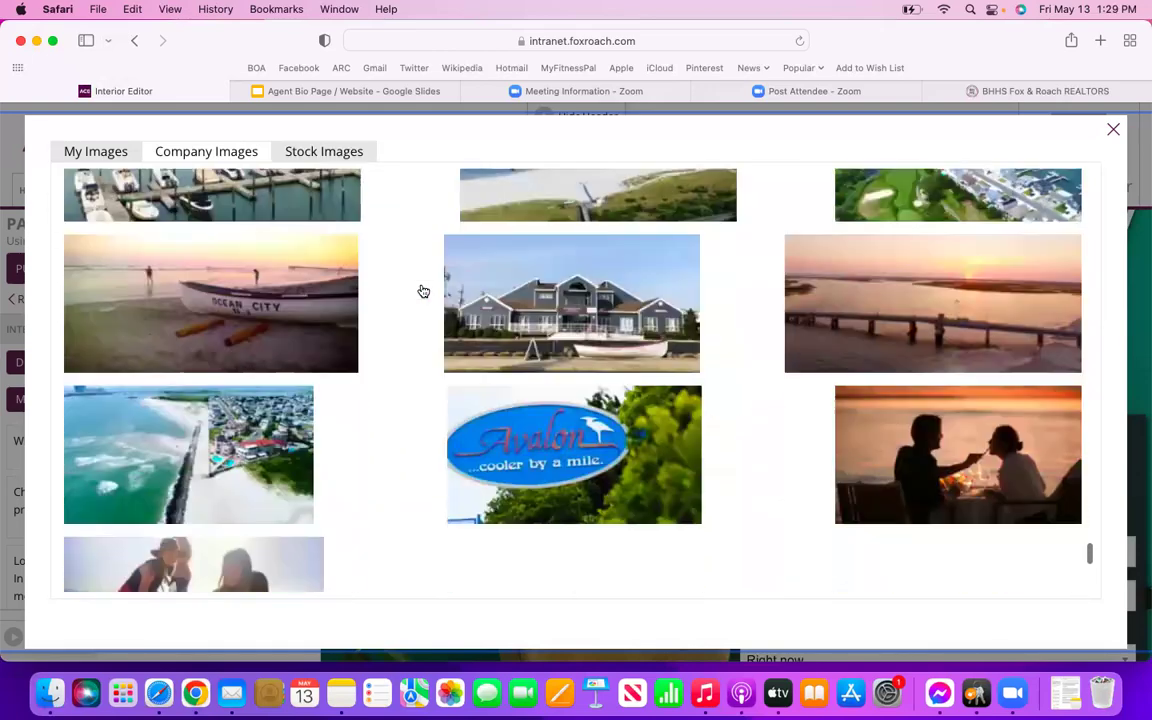
scroll(422, 290, down, 10)
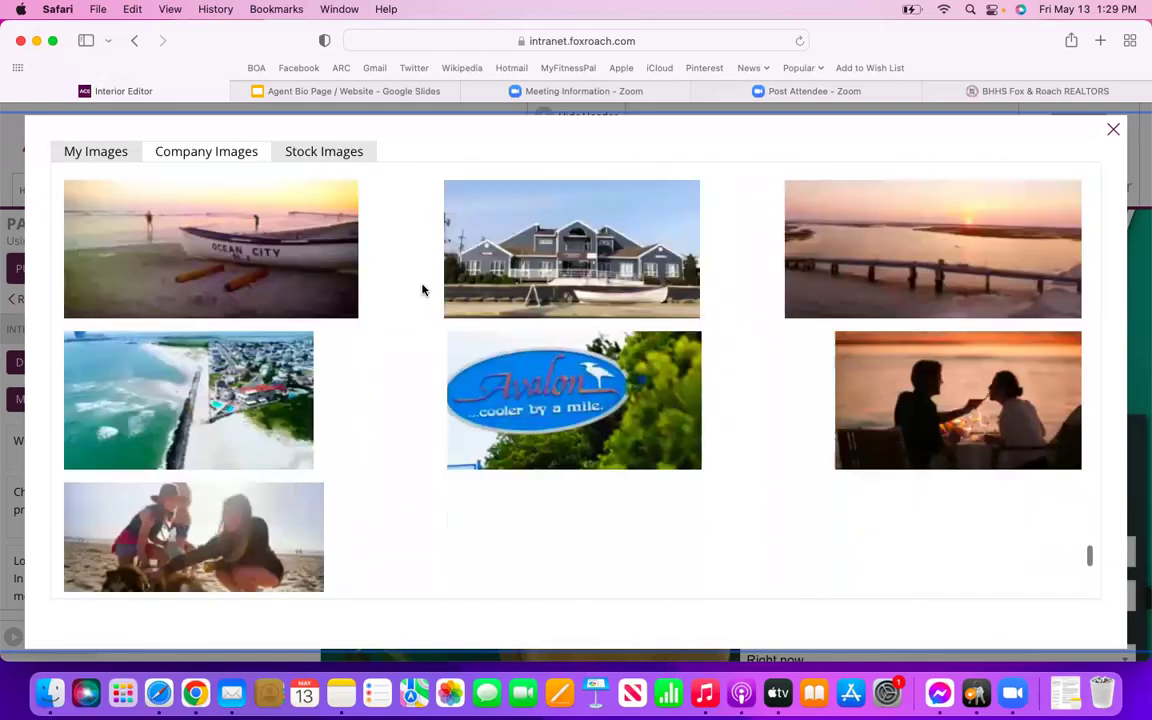
scroll(422, 290, up, 20)
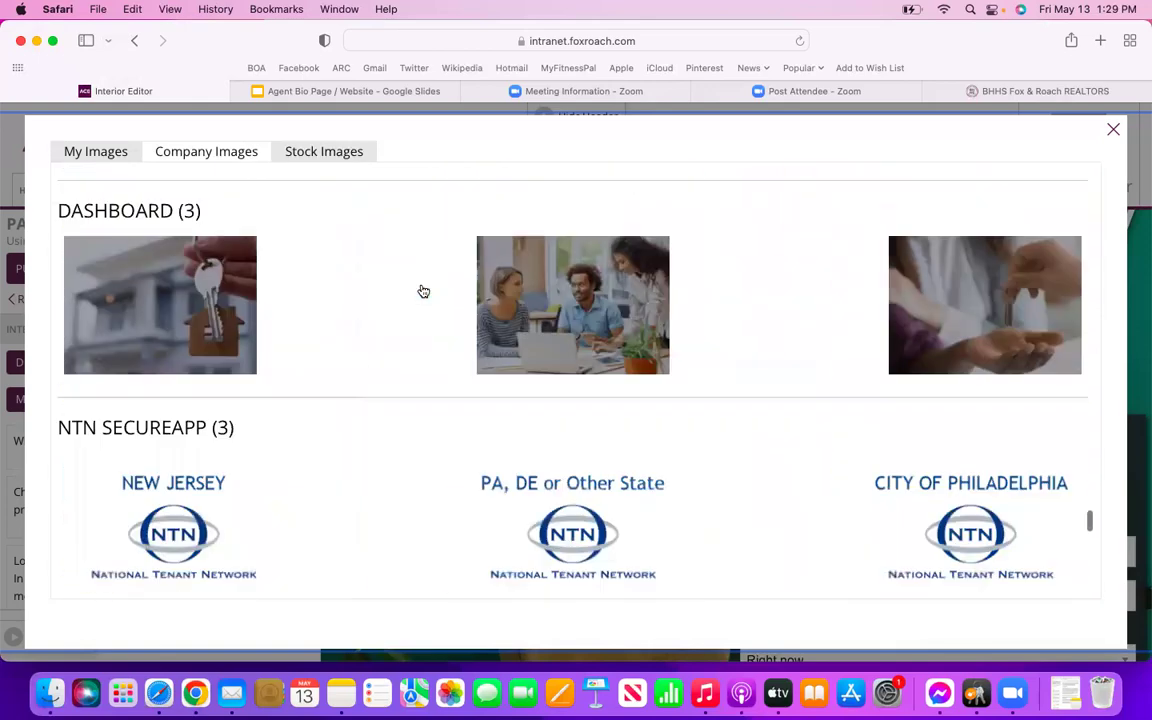
scroll(423, 291, up, 15)
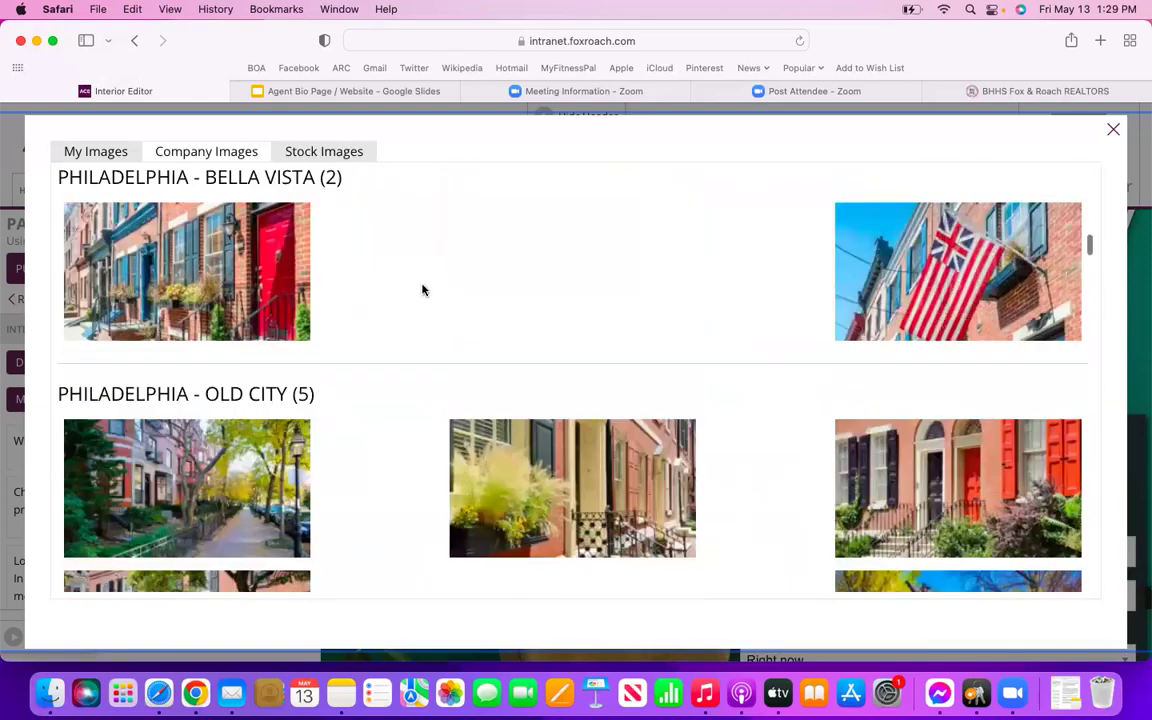
Browse the stock image collection for a desktop background, looking through the City Series groups from Dallas / Fort Worth to Chicago.
click(337, 156)
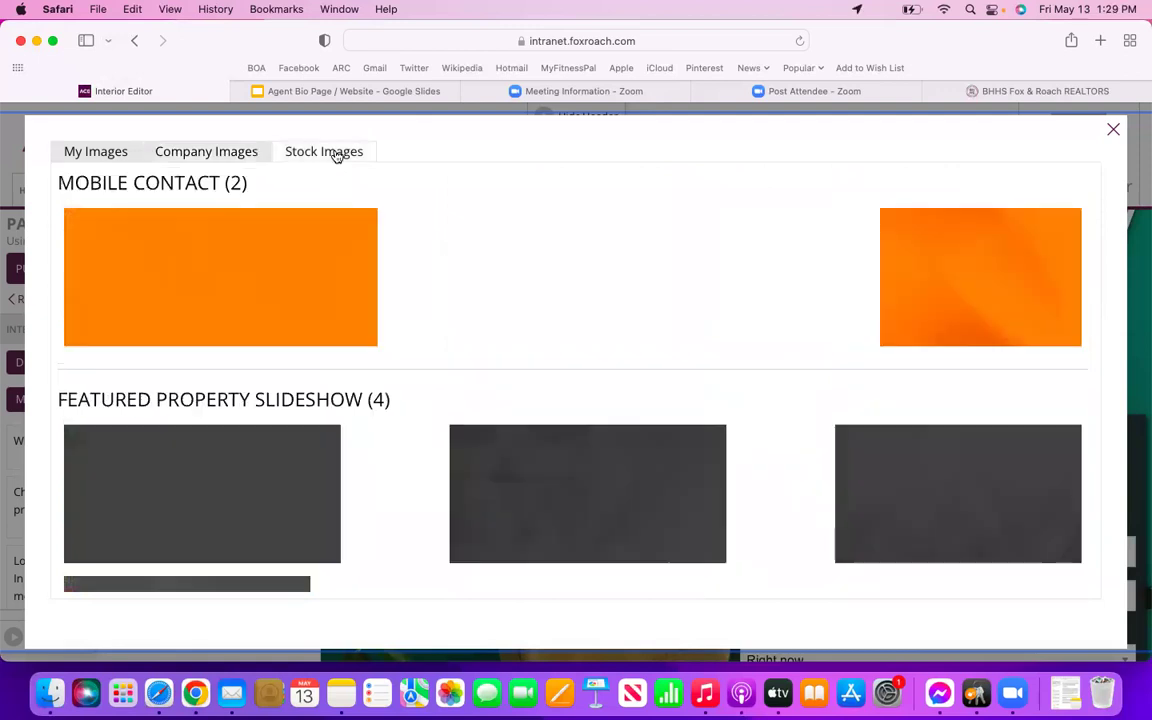
scroll(498, 299, down, 10)
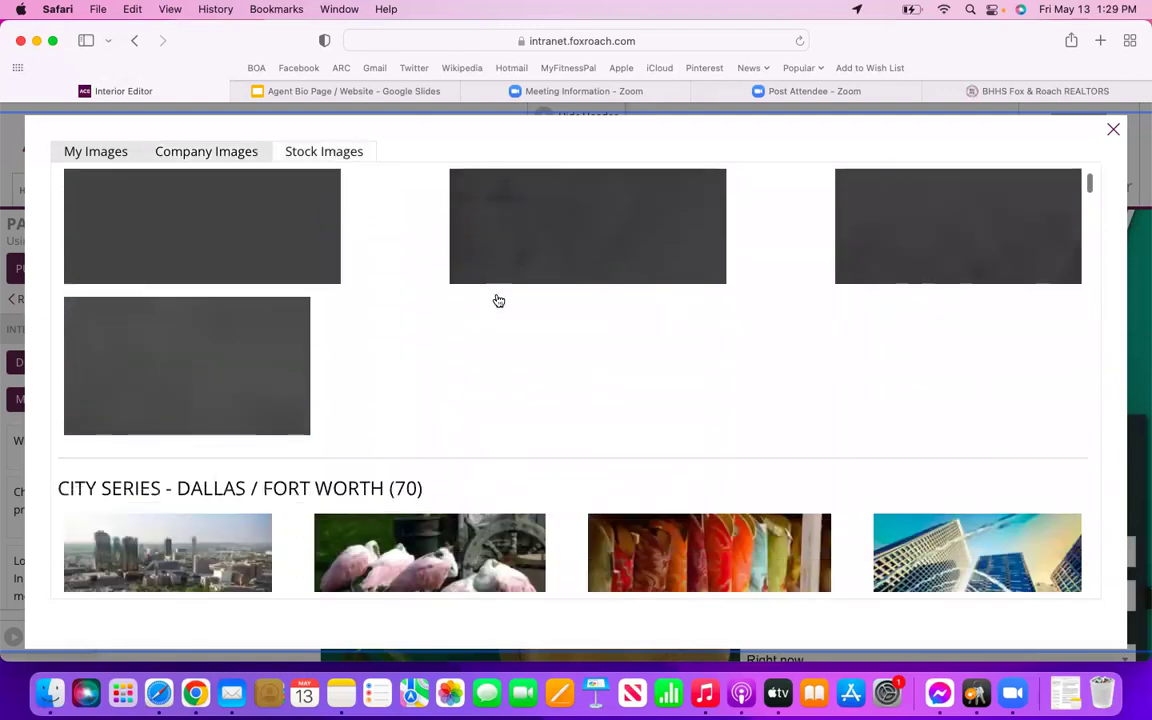
scroll(498, 299, down, 10)
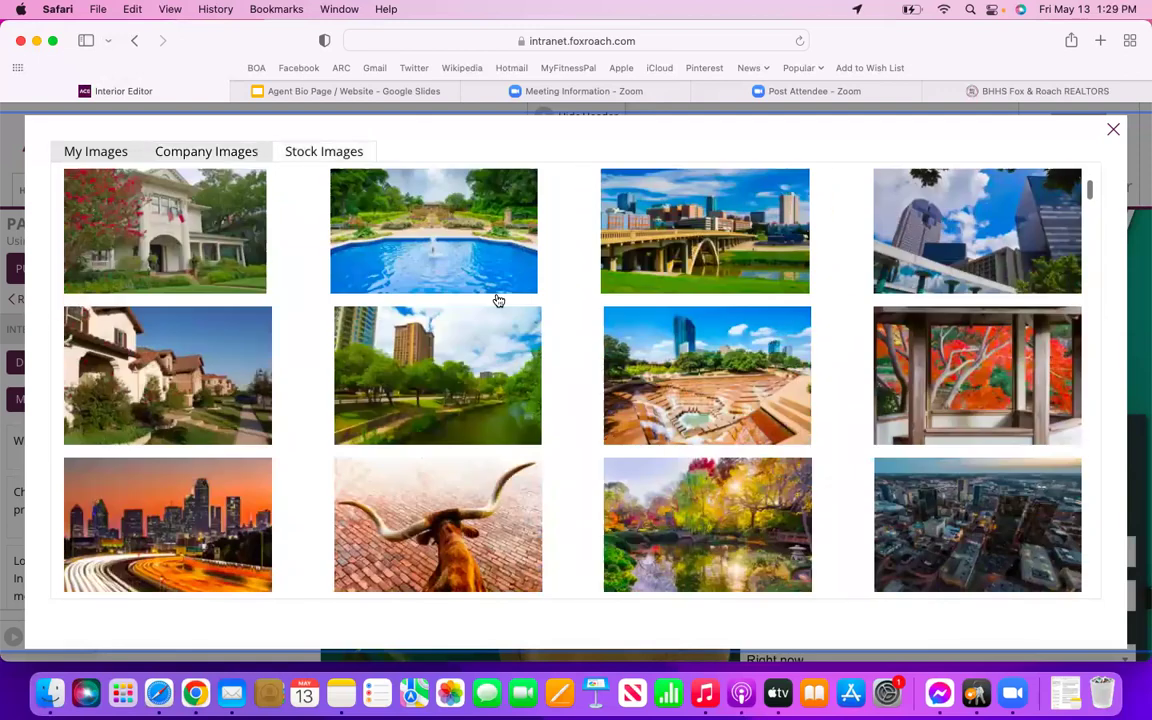
scroll(498, 299, down, 10)
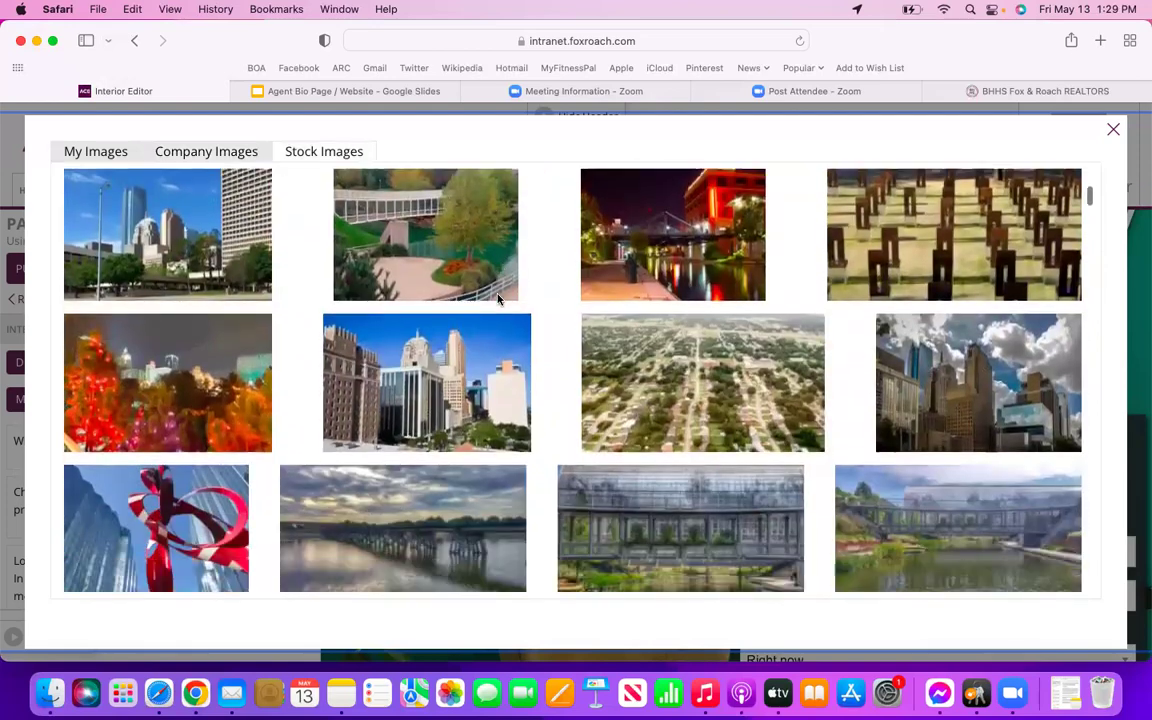
scroll(498, 299, down, 10)
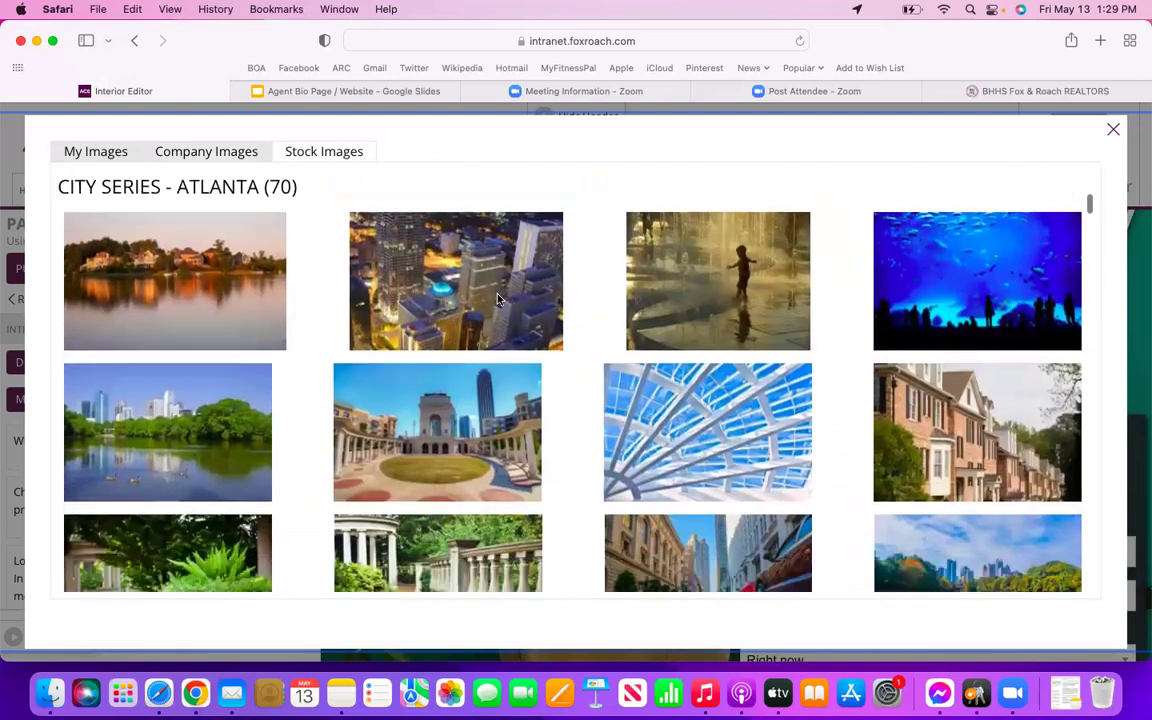
scroll(498, 299, down, 10)
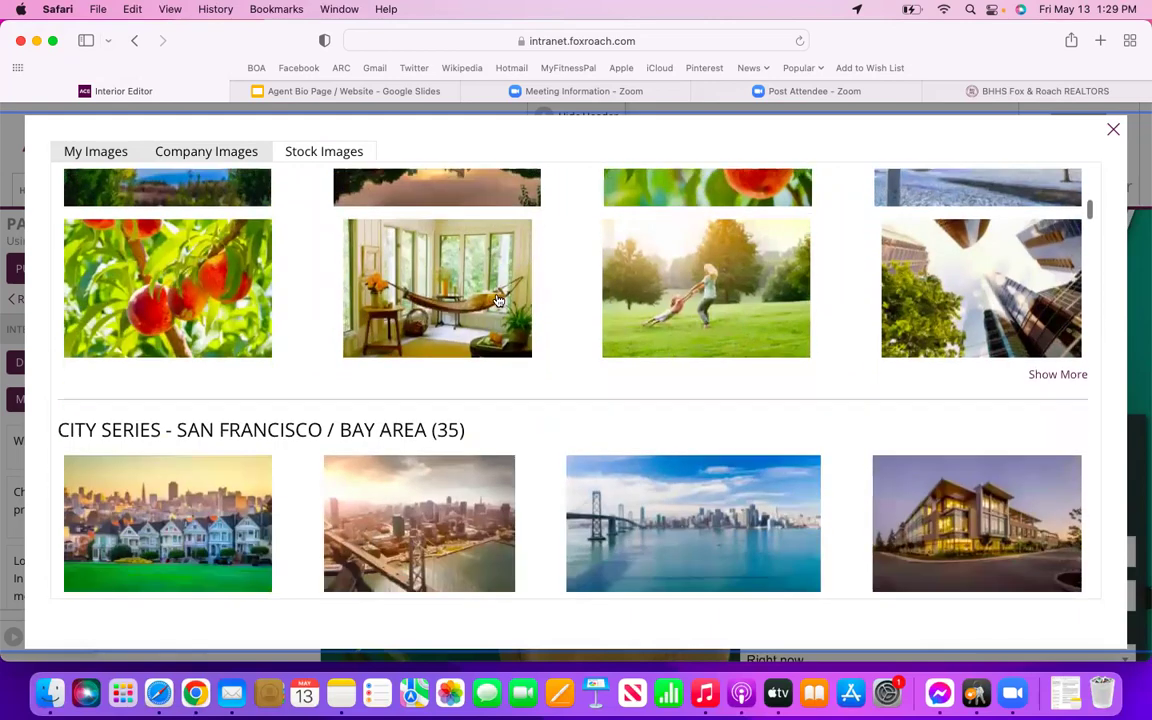
scroll(498, 299, down, 10)
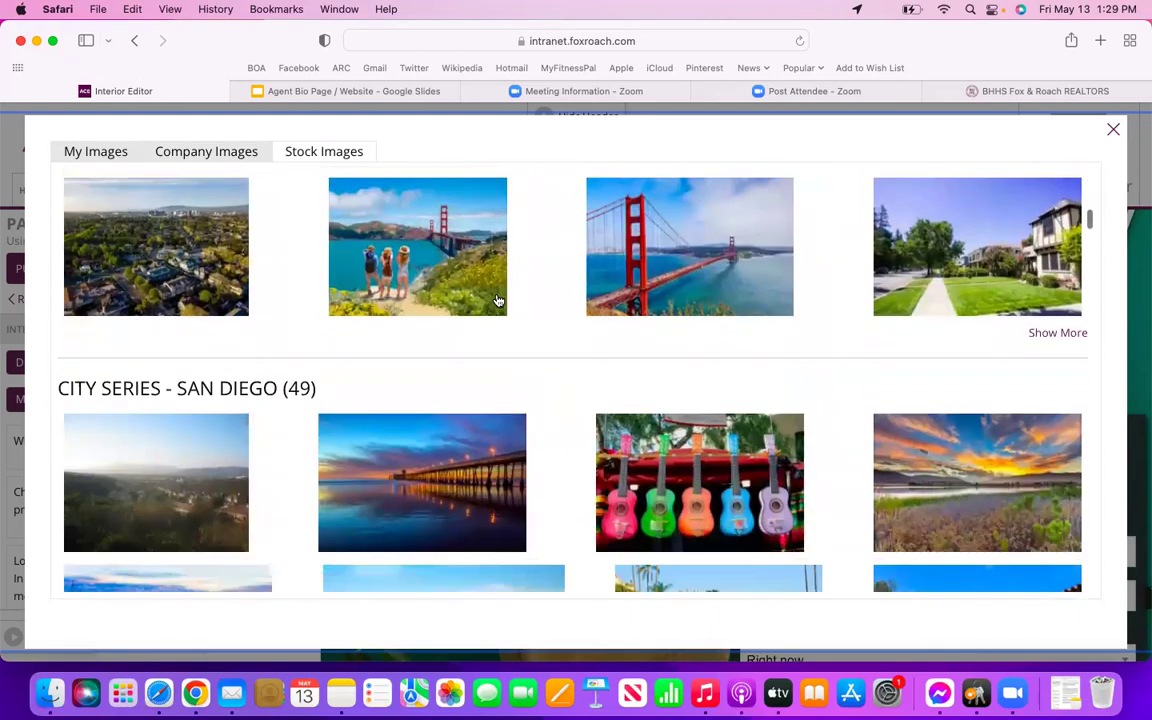
scroll(498, 299, down, 10)
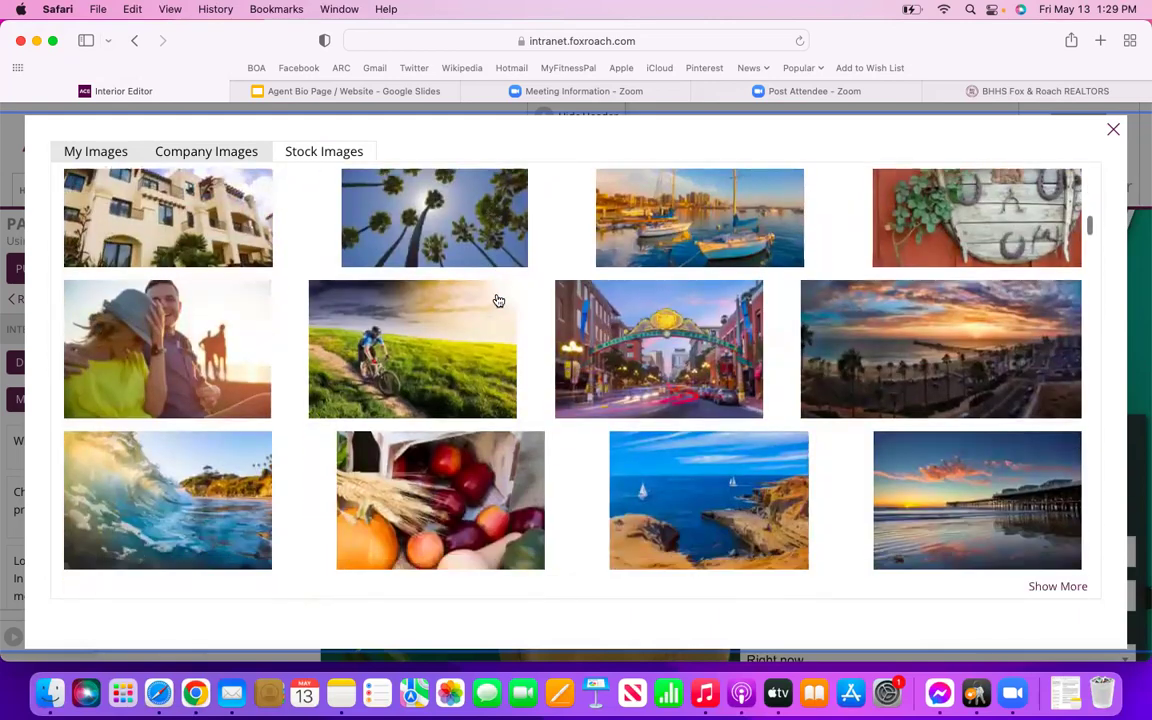
scroll(498, 299, down, 10)
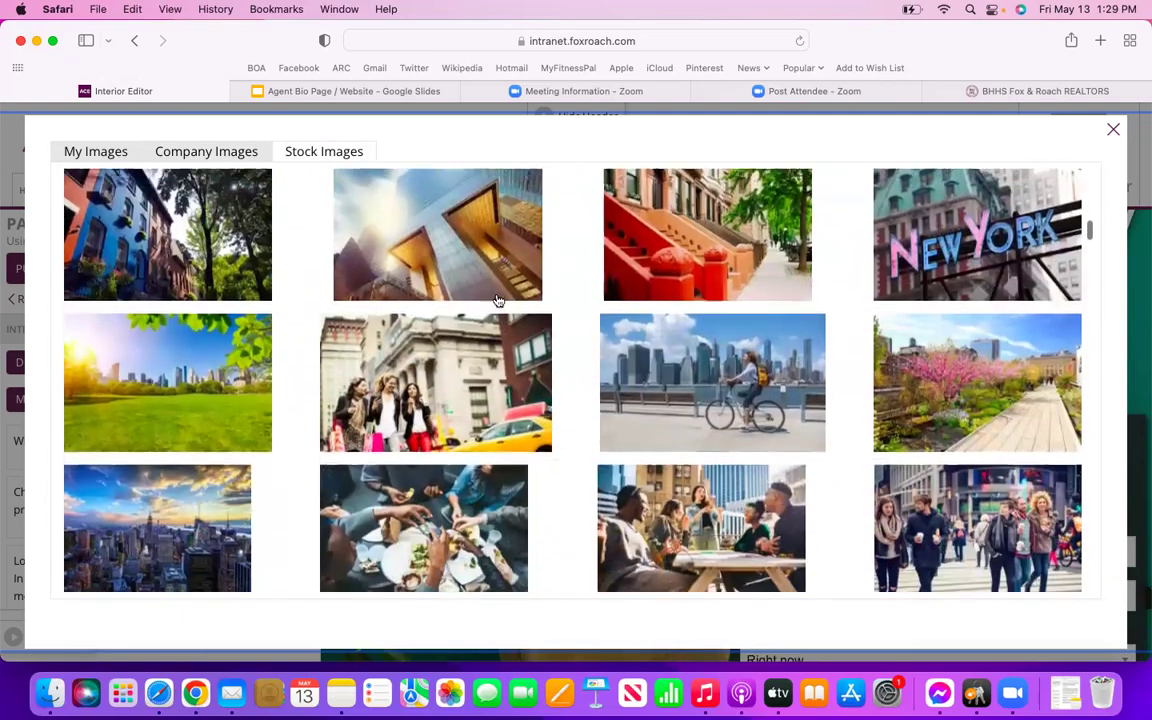
scroll(498, 299, down, 10)
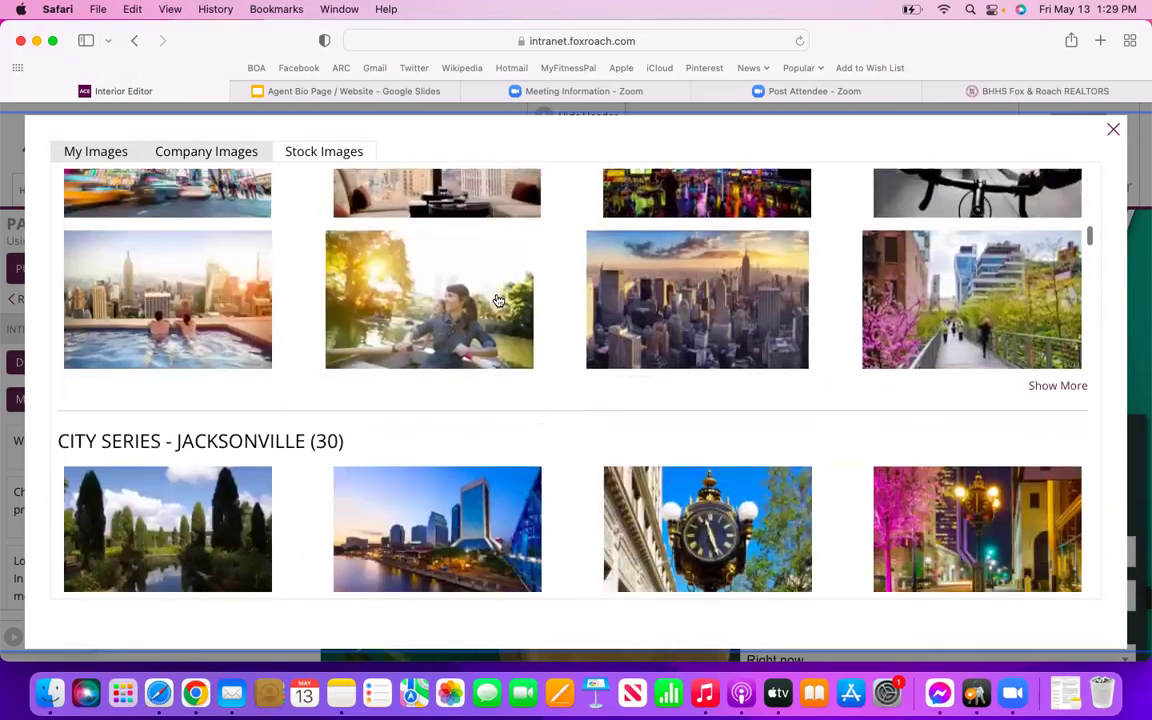
scroll(498, 299, up, 5)
scroll(498, 299, down, 3)
scroll(498, 299, down, 10)
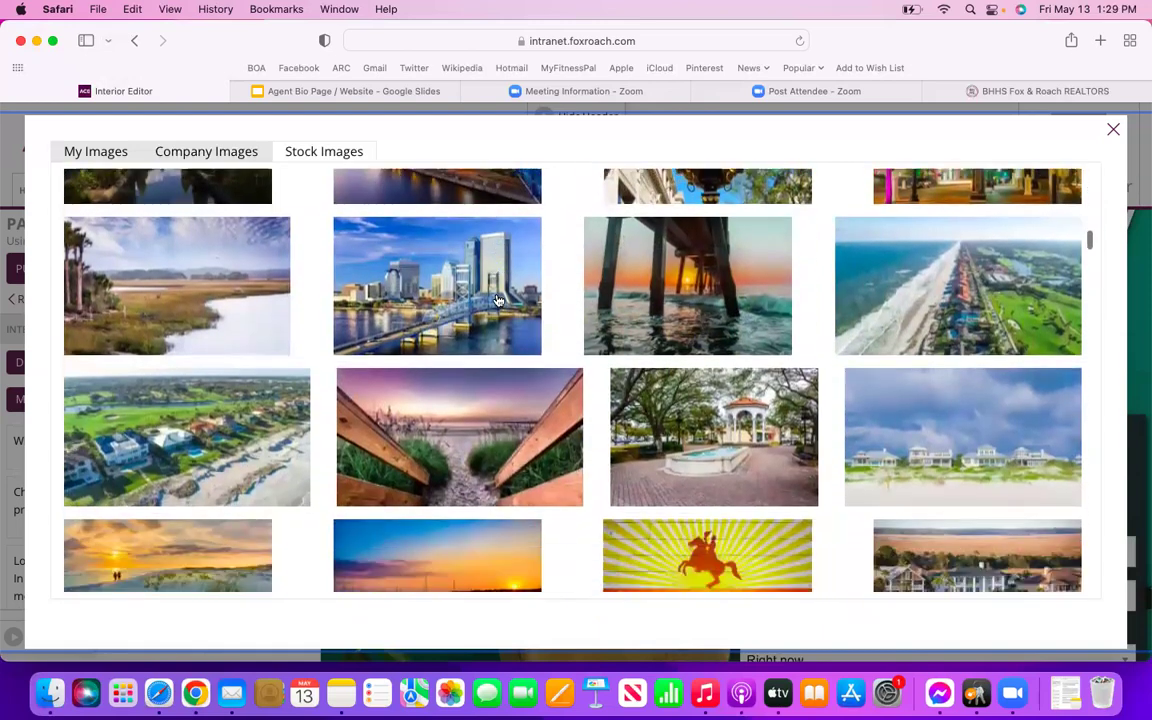
scroll(498, 299, down, 10)
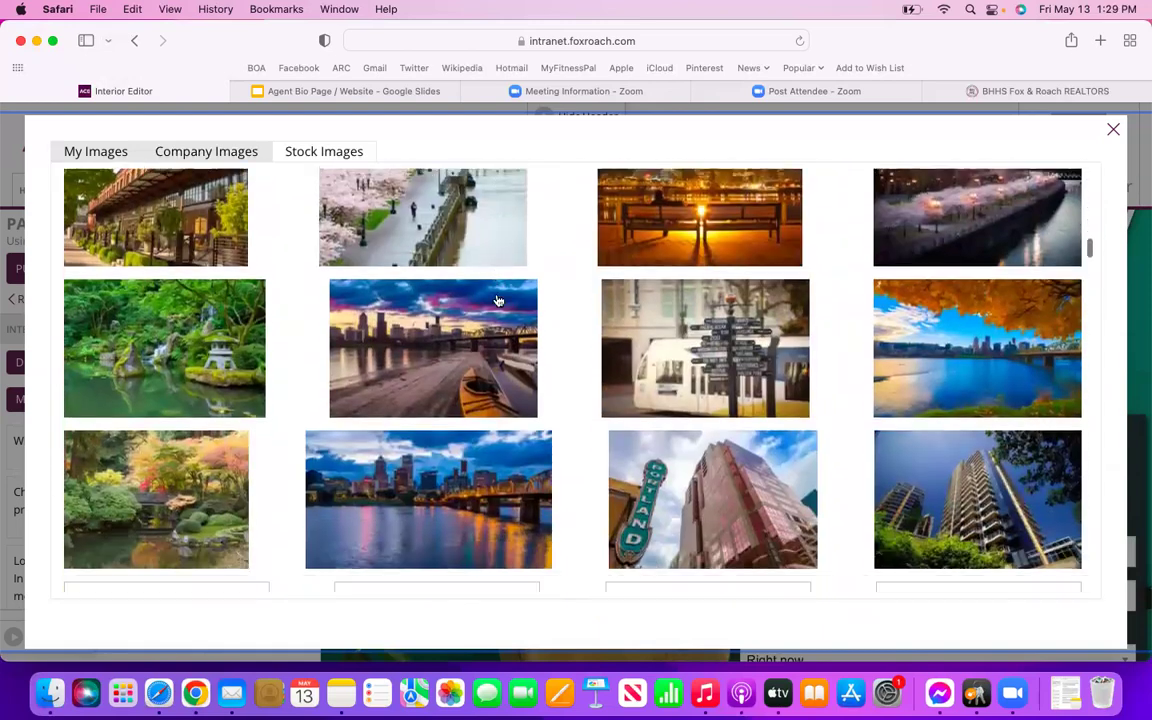
scroll(498, 300, down, 10)
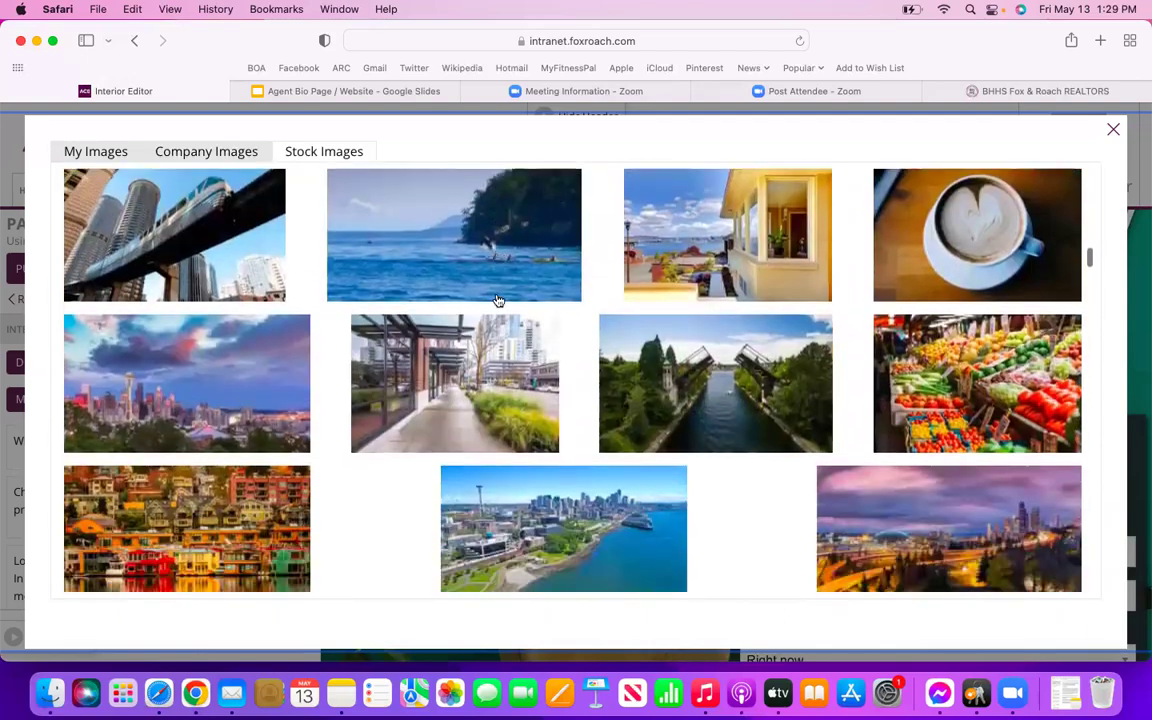
scroll(498, 300, down, 10)
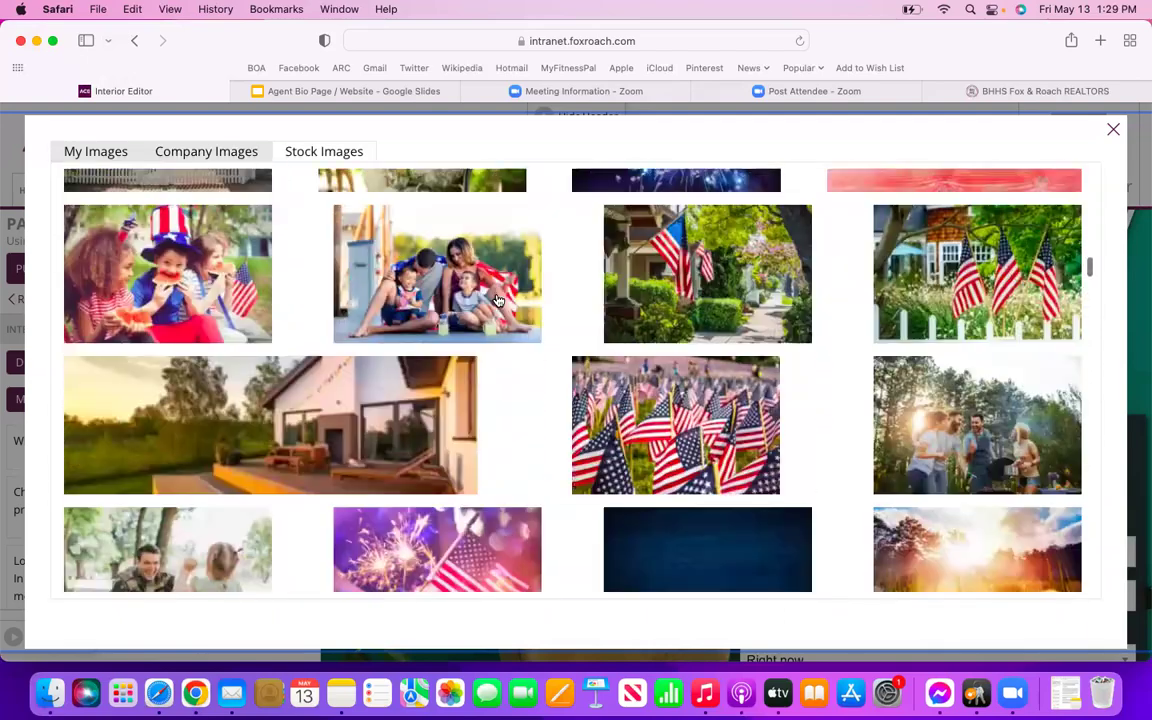
scroll(498, 300, down, 10)
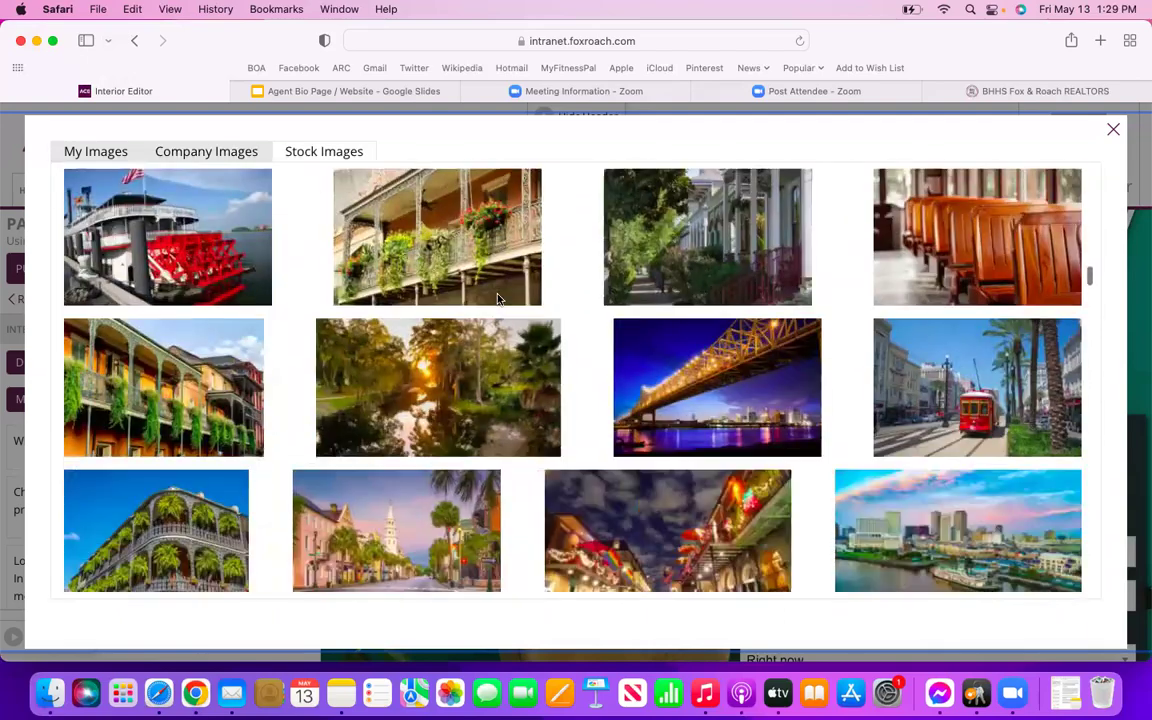
scroll(498, 300, down, 10)
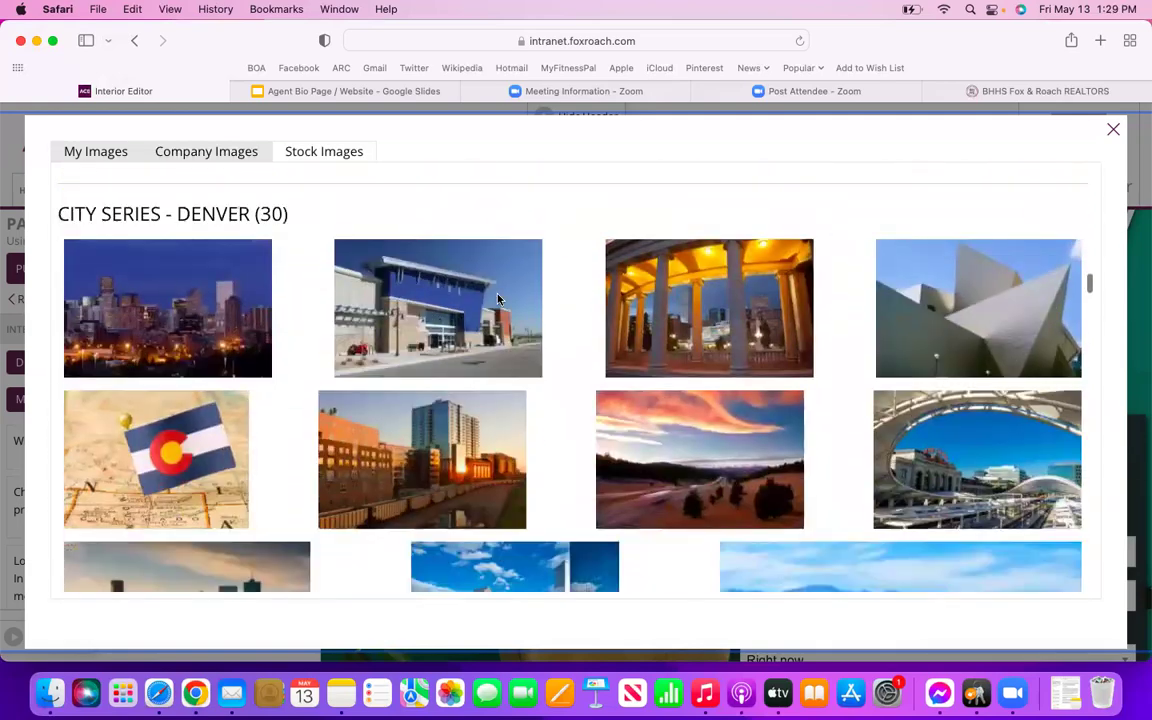
scroll(498, 300, down, 10)
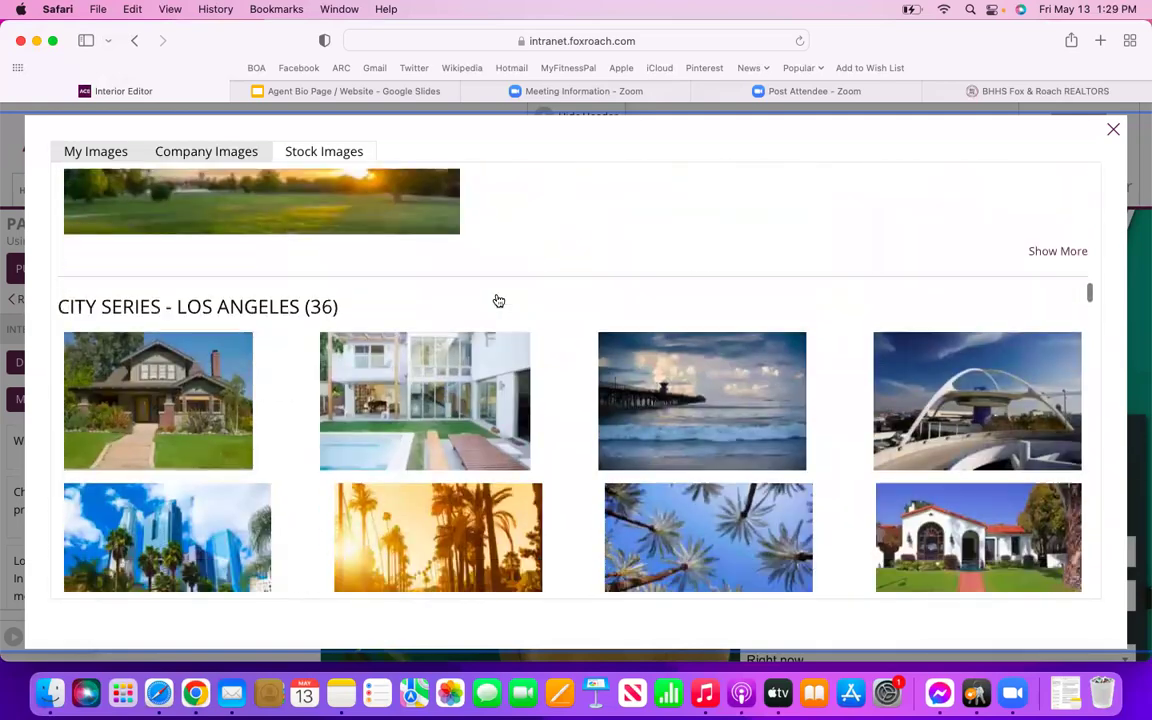
scroll(498, 300, down, 10)
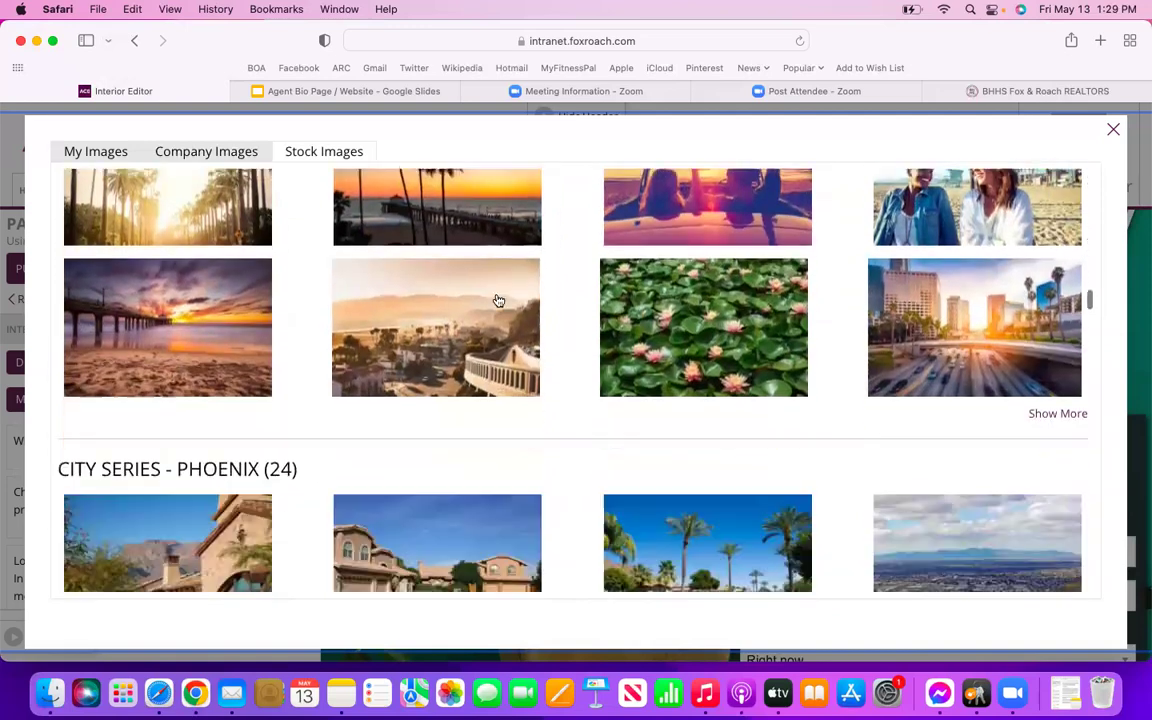
scroll(498, 300, down, 10)
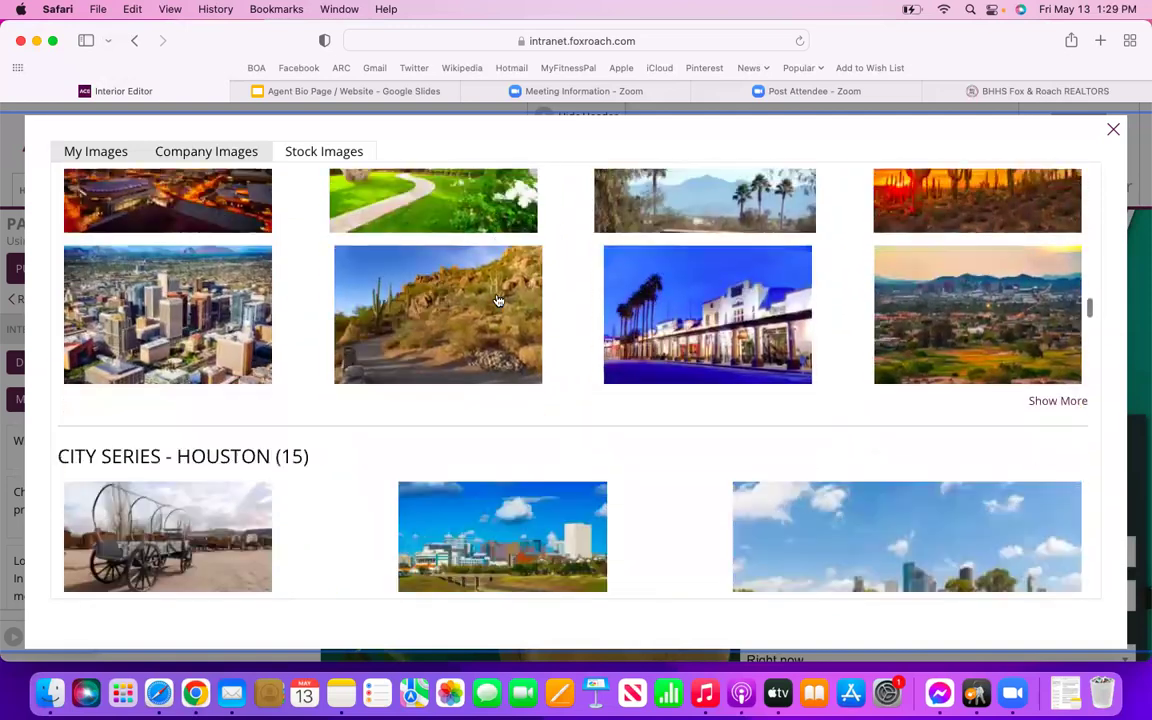
scroll(498, 300, down, 10)
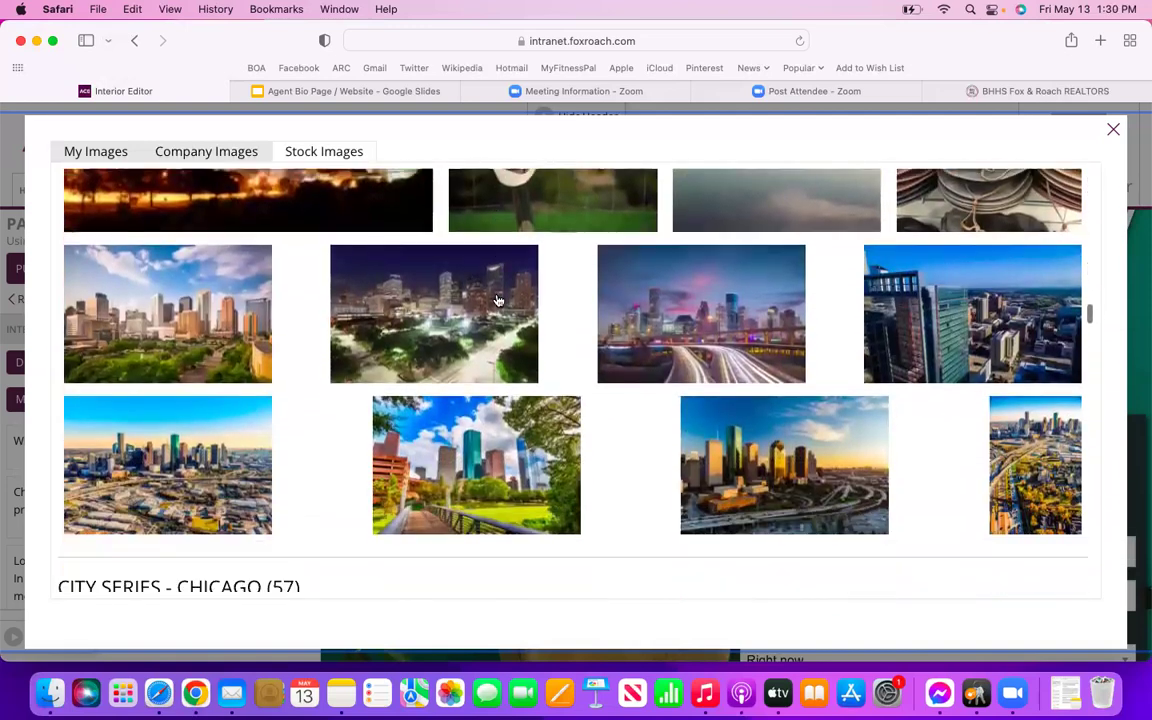
scroll(498, 300, down, 10)
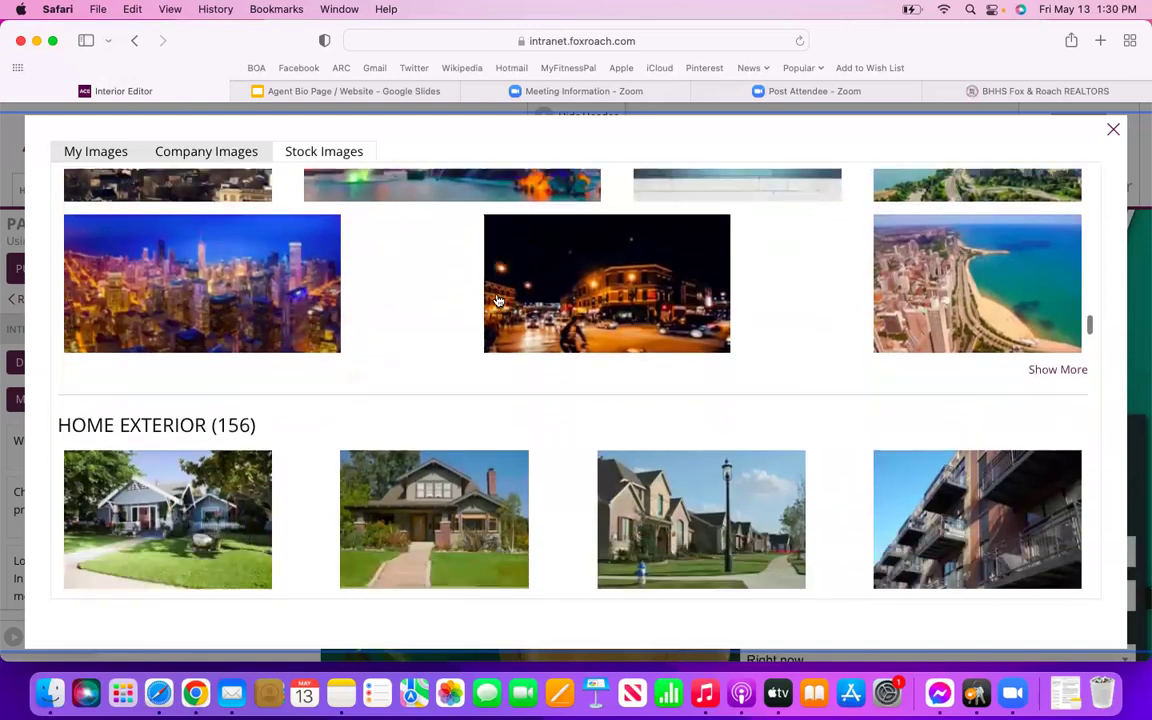
Look through the Home Exterior stock photos for a possible desktop background picture.
scroll(498, 300, down, 2)
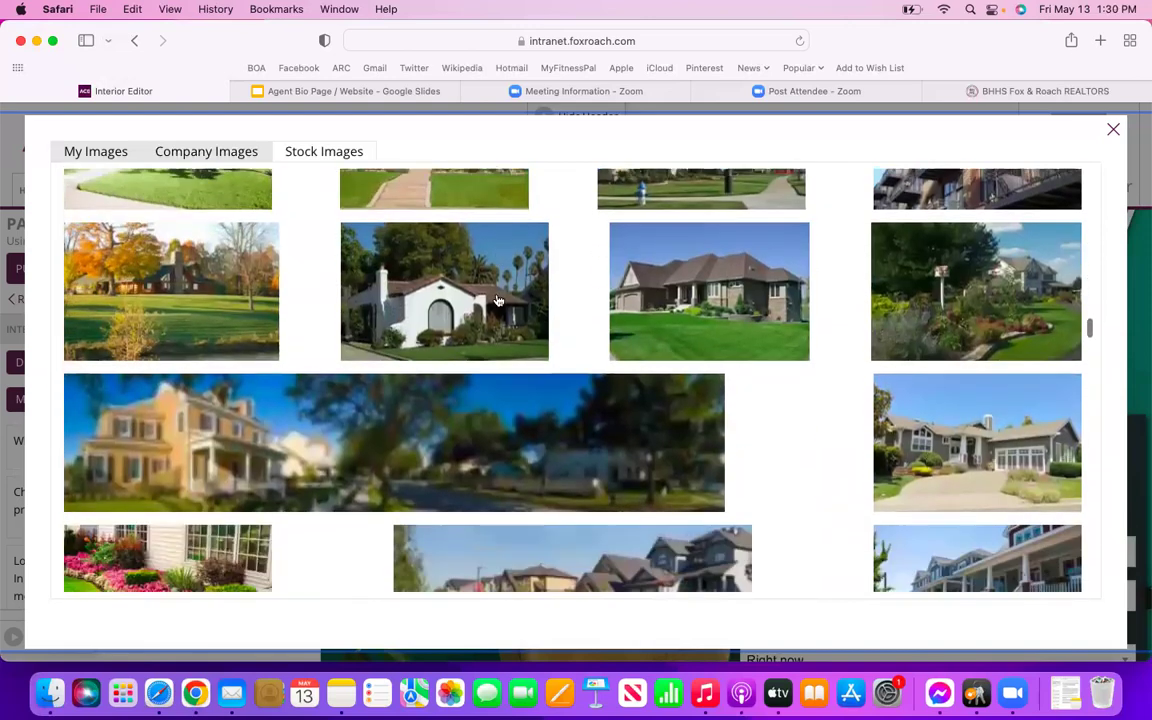
scroll(498, 300, down, 2)
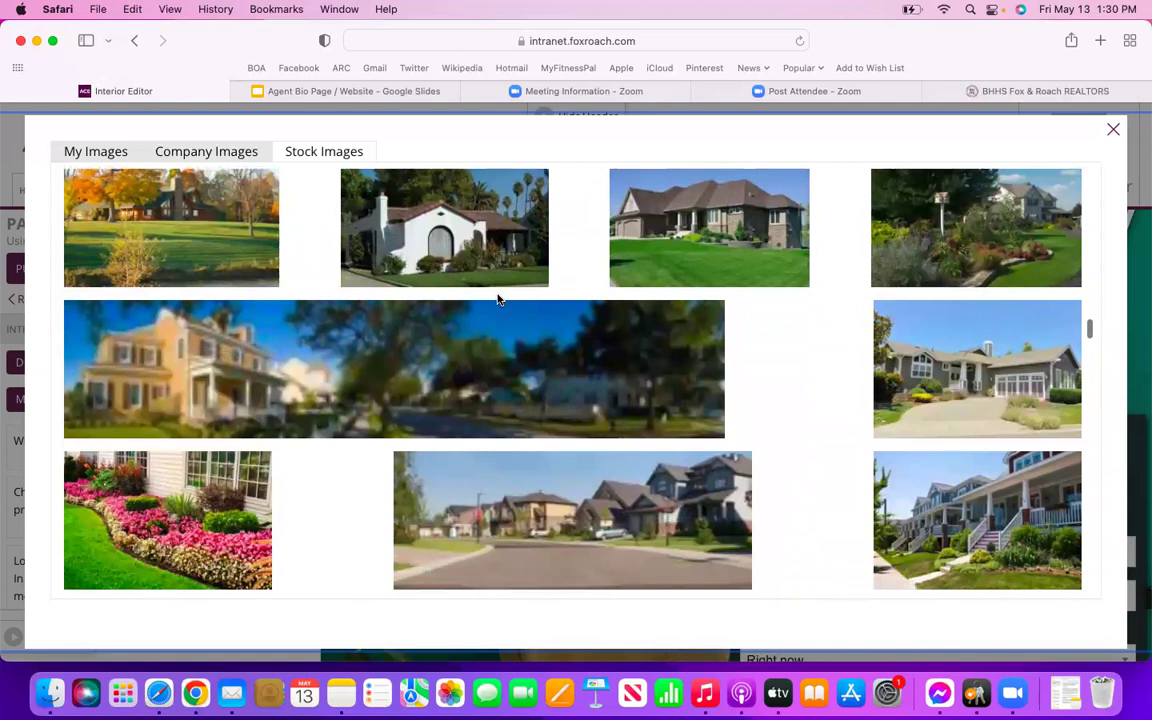
scroll(498, 300, down, 2)
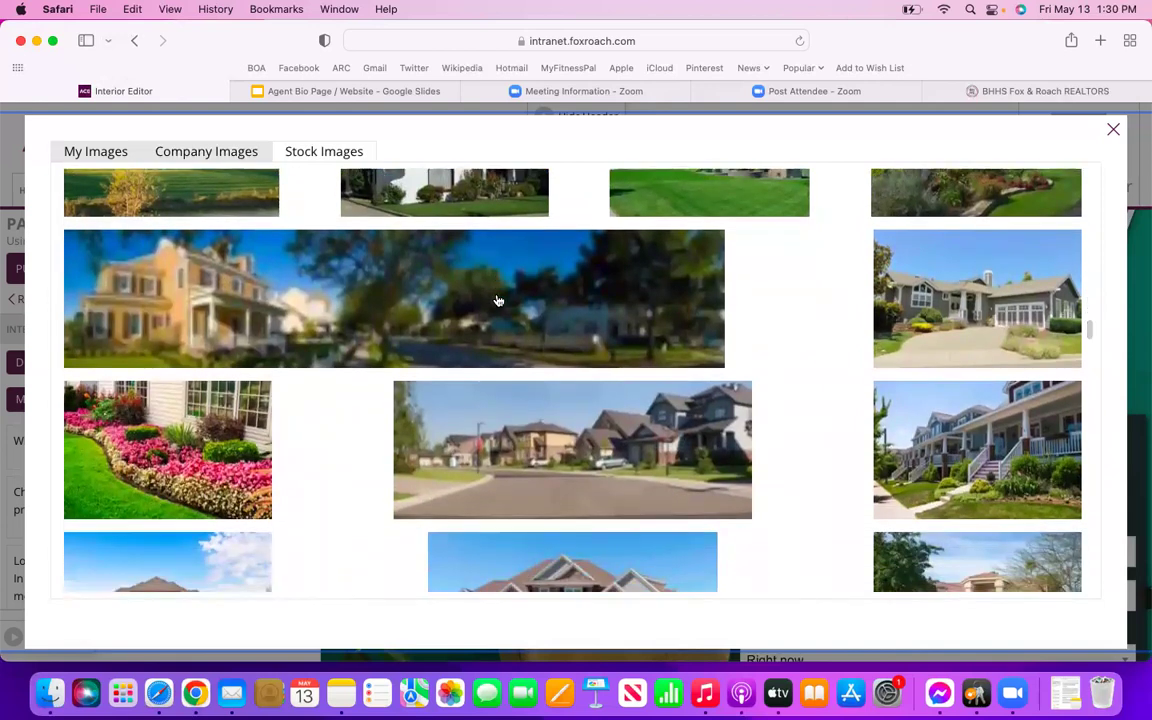
scroll(498, 300, down, 1)
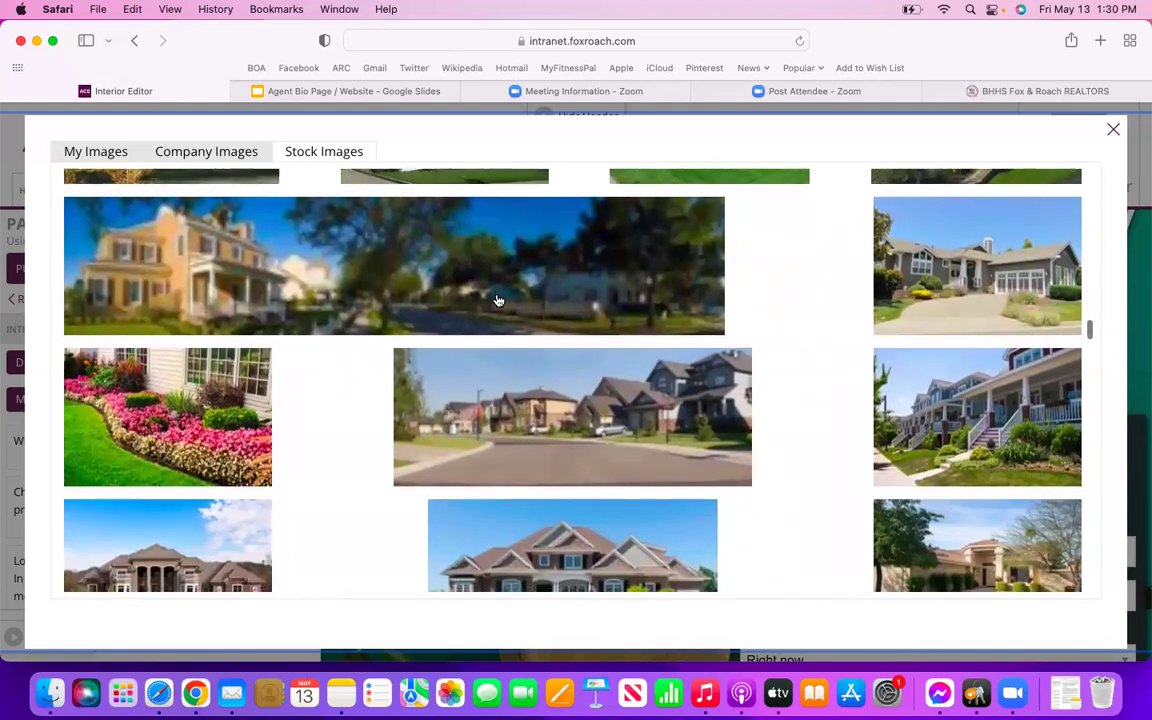
scroll(498, 300, down, 1)
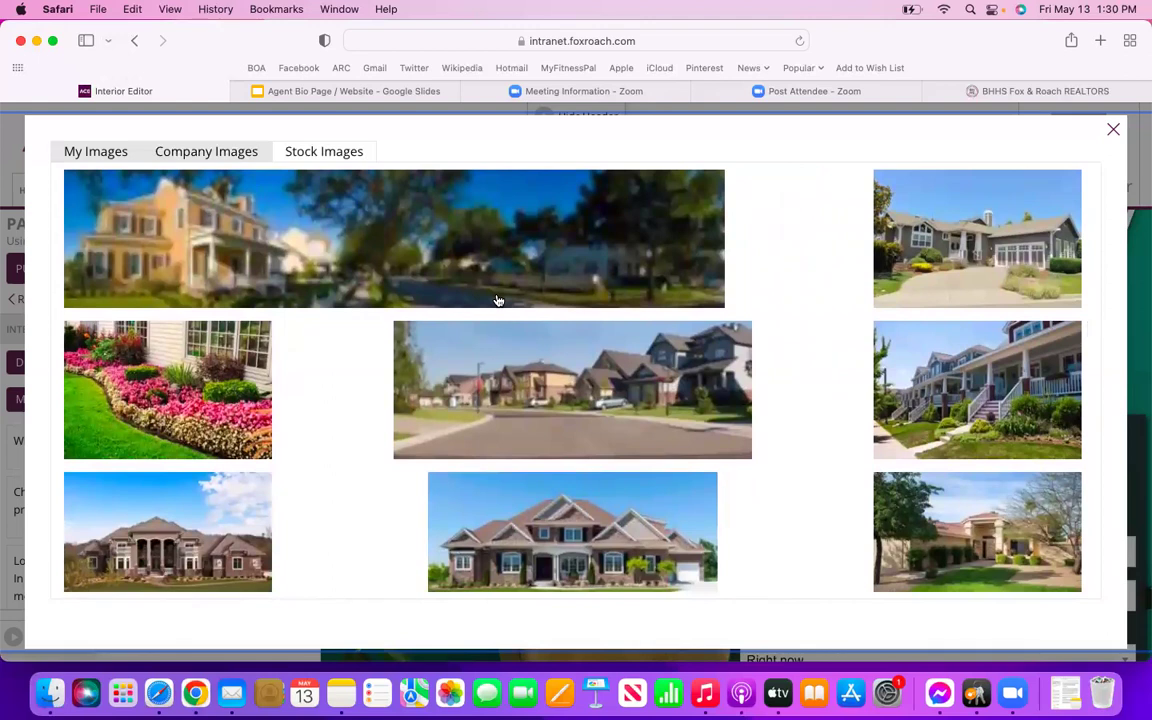
scroll(498, 300, down, 3)
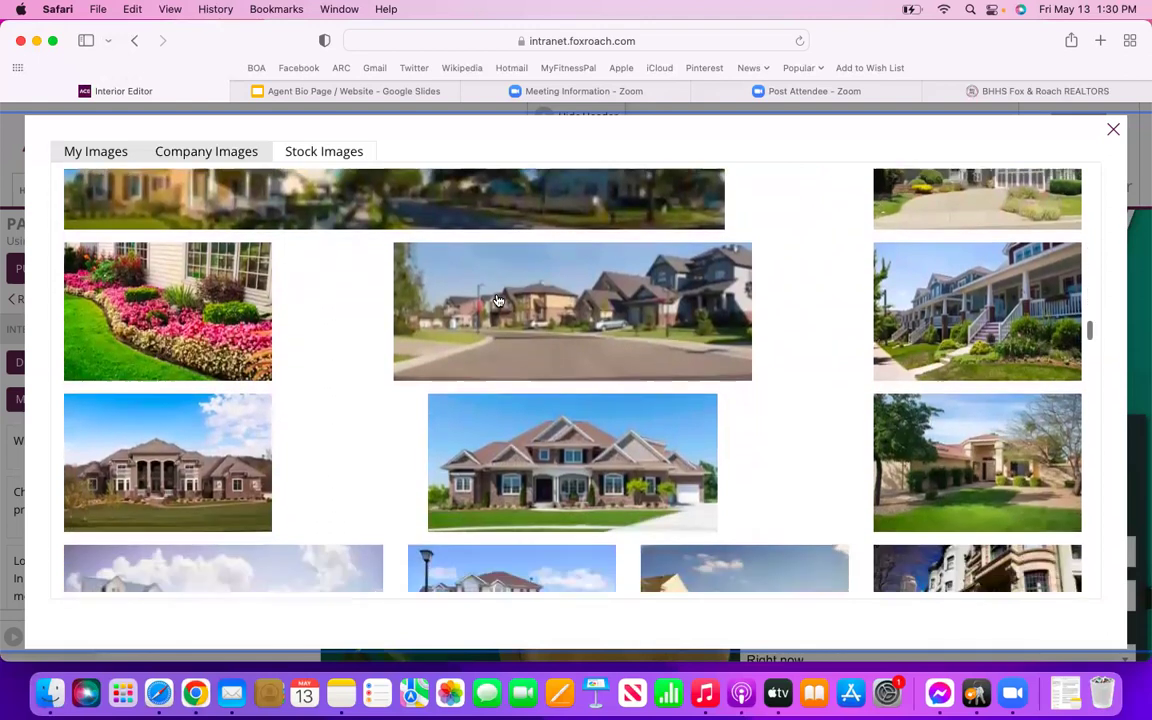
scroll(498, 300, down, 5)
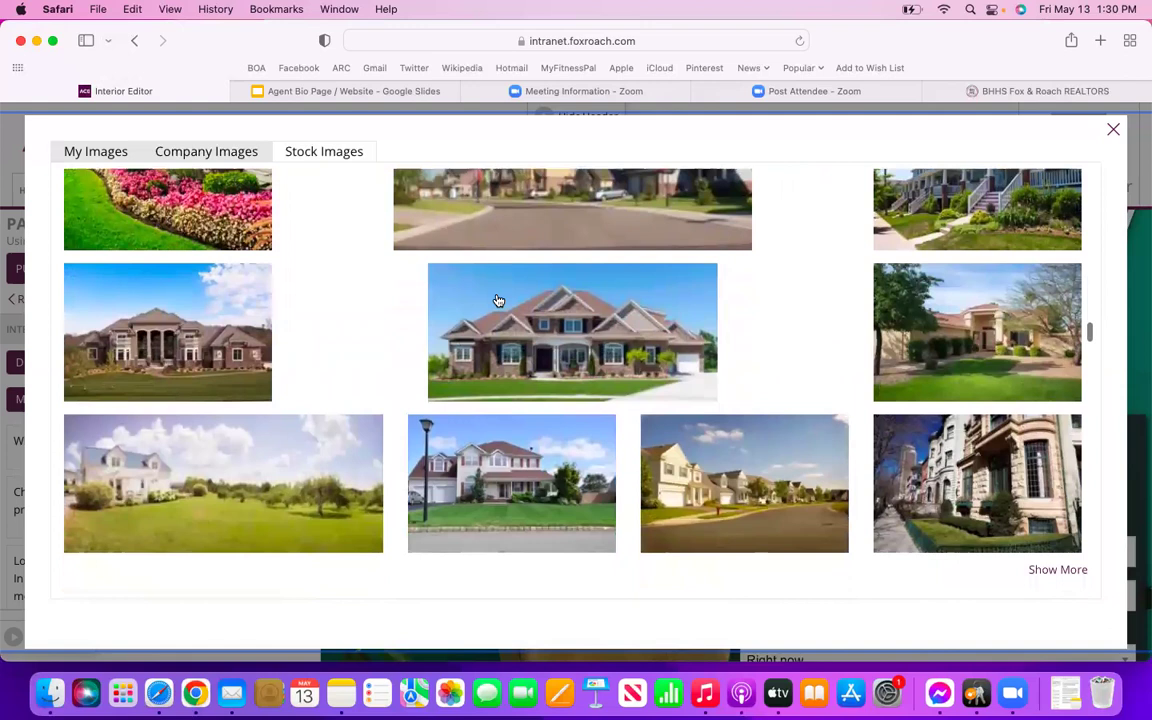
scroll(498, 300, down, 4)
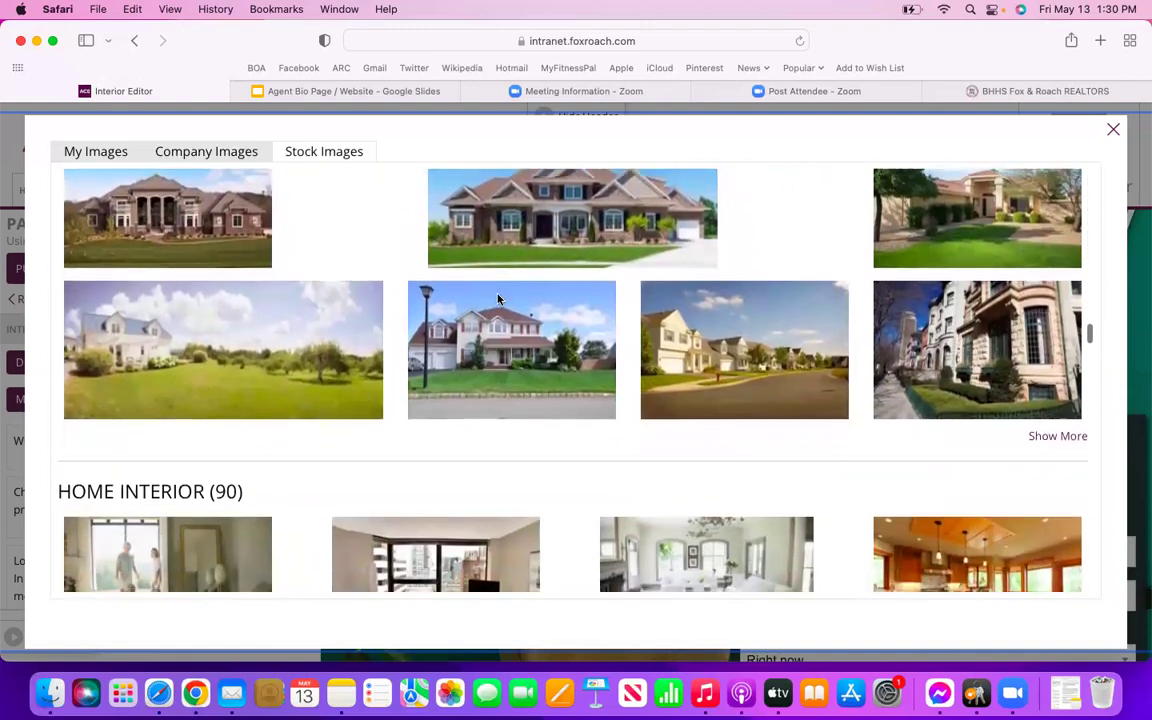
Set the Home Interior stock photo of the open living area with a white kitchen island as the lead page's desktop background.
scroll(498, 300, down, 2)
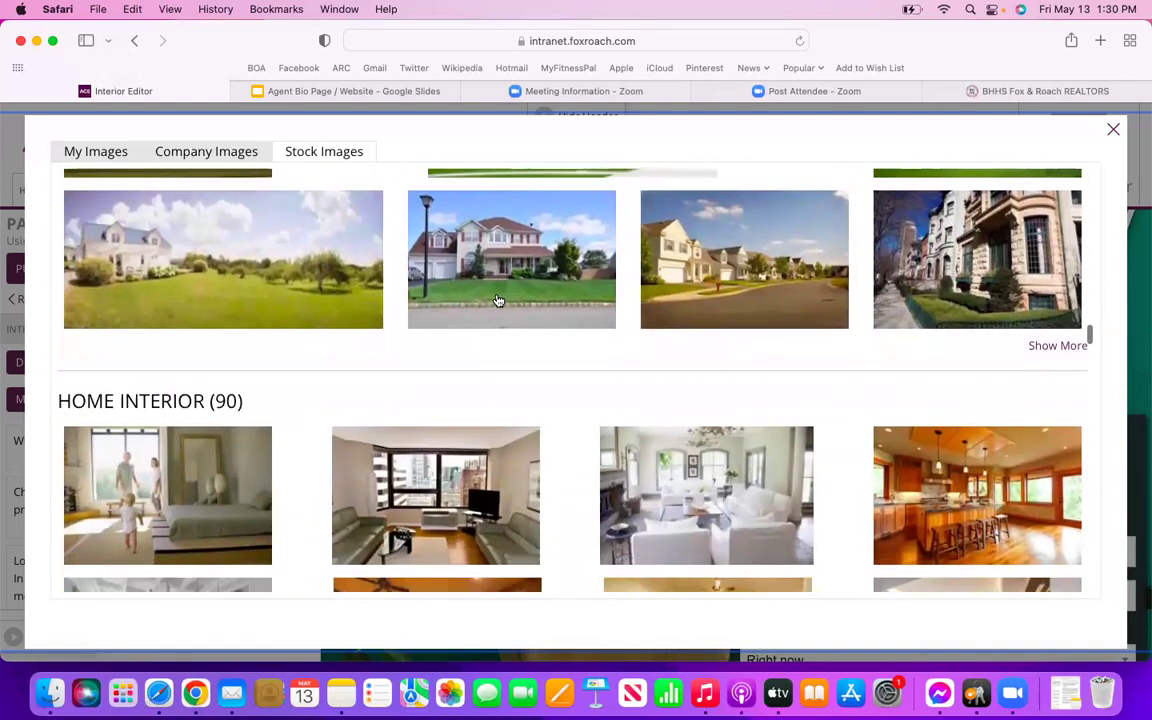
scroll(498, 300, down, 1)
scroll(498, 300, down, 3)
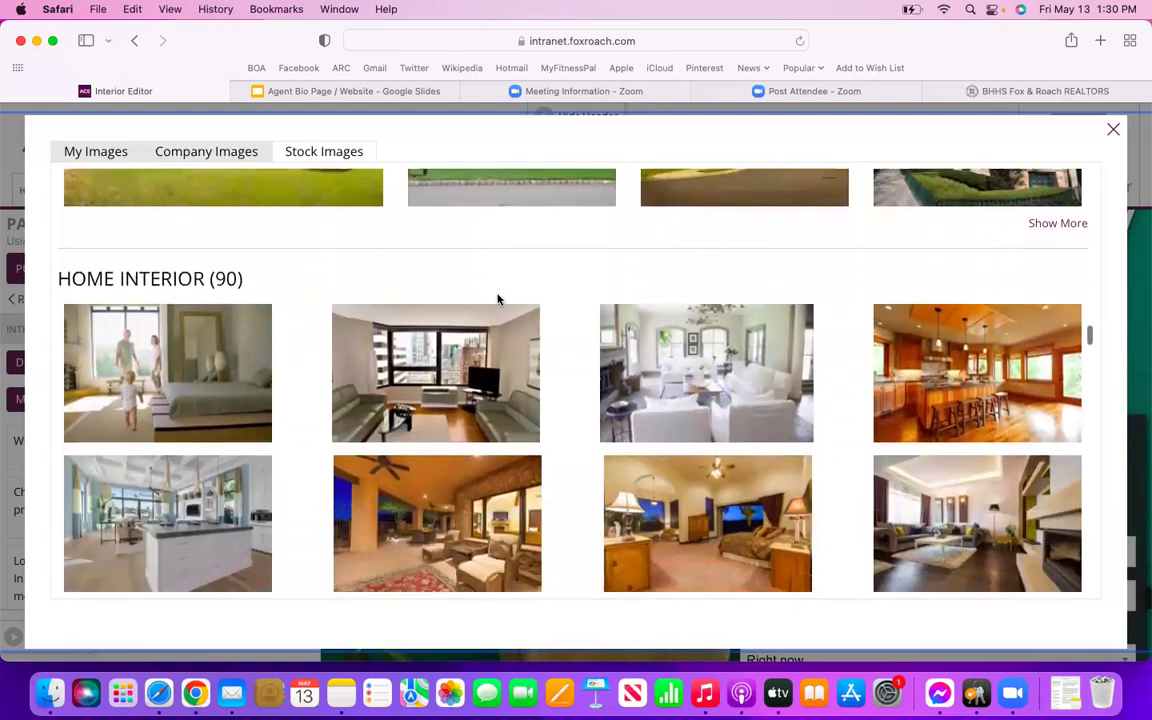
scroll(498, 299, down, 4)
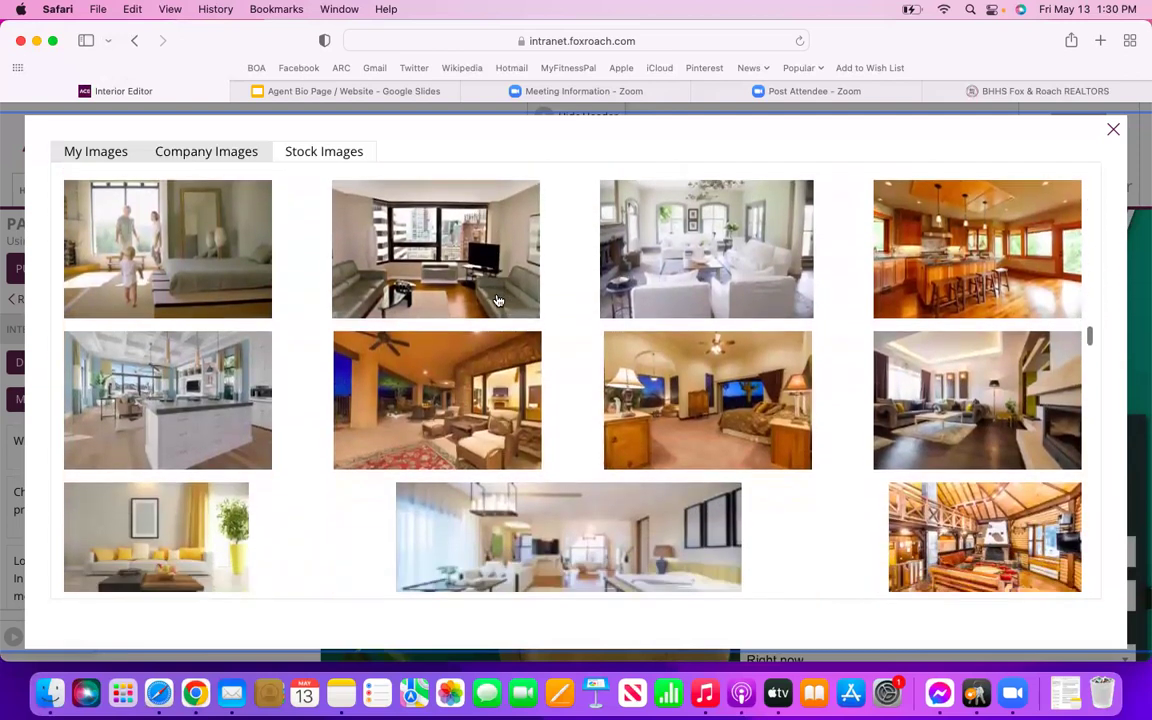
scroll(498, 300, down, 3)
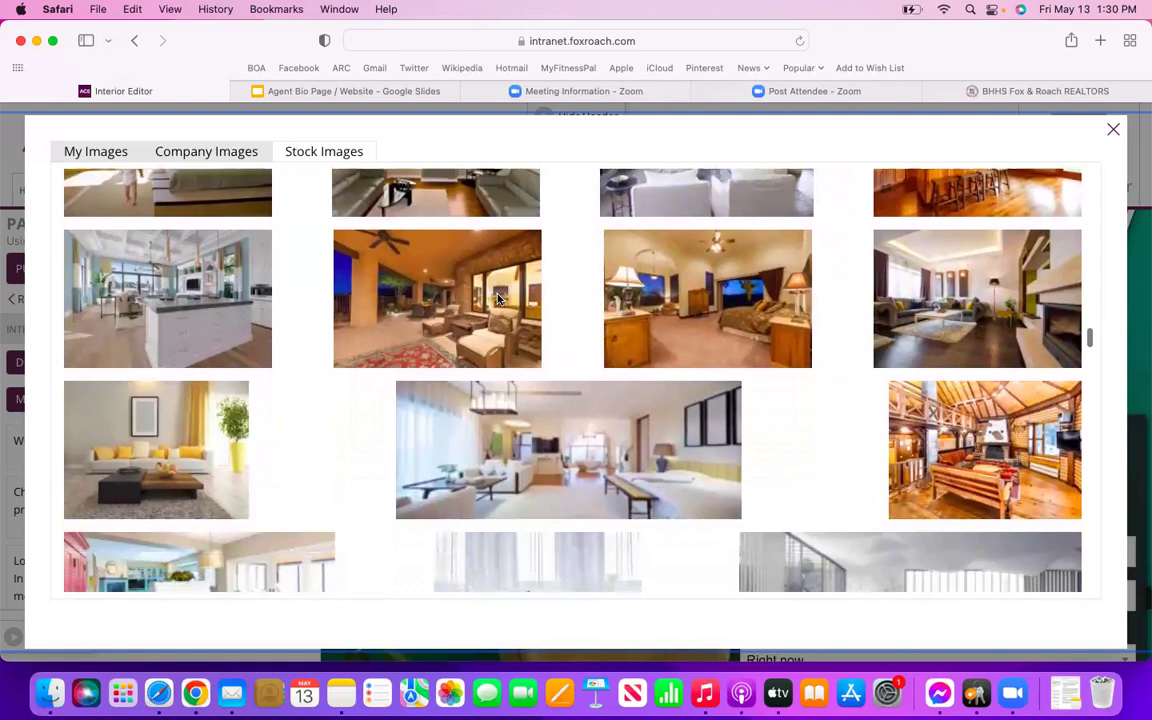
click(145, 293)
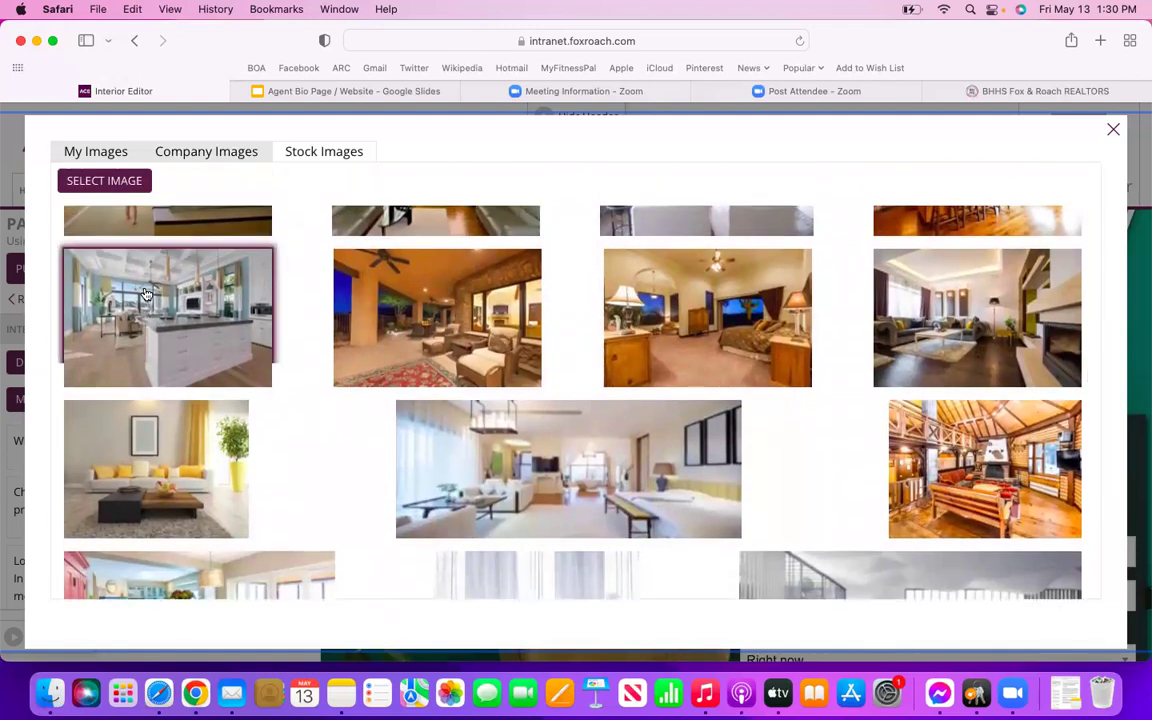
click(108, 182)
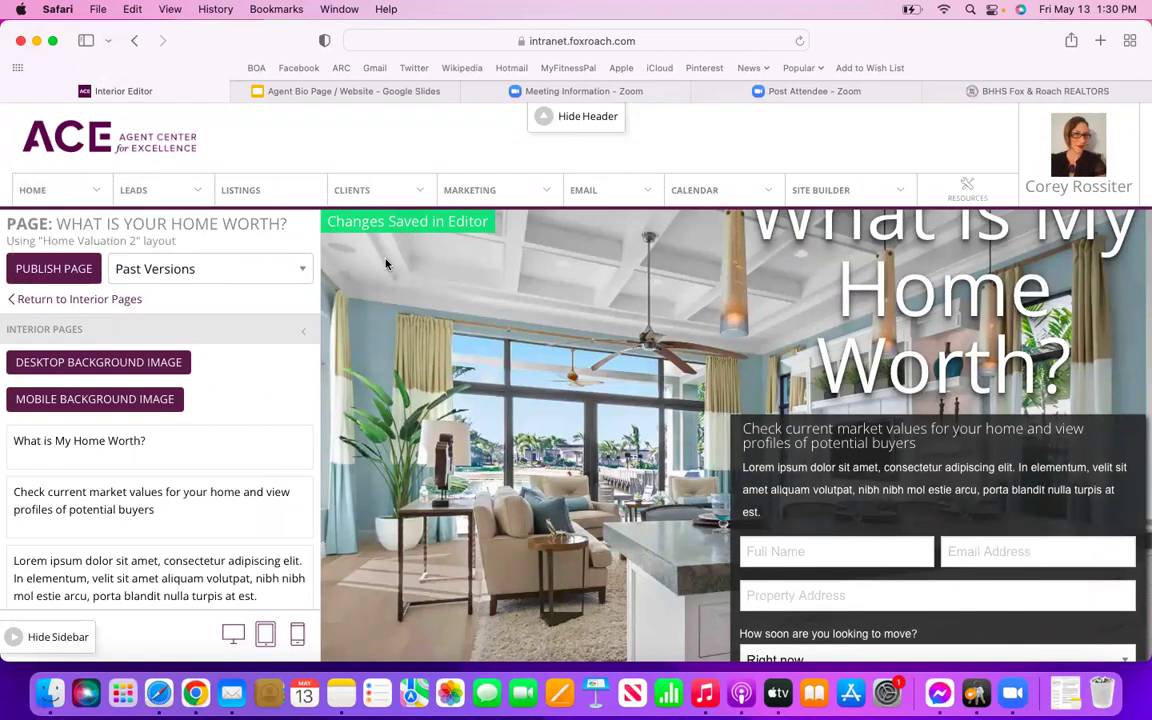
Set the mobile background image to the same Home Interior stock photo of the open living area with the white kitchen island.
scroll(531, 418, down, 1)
scroll(531, 418, up, 2)
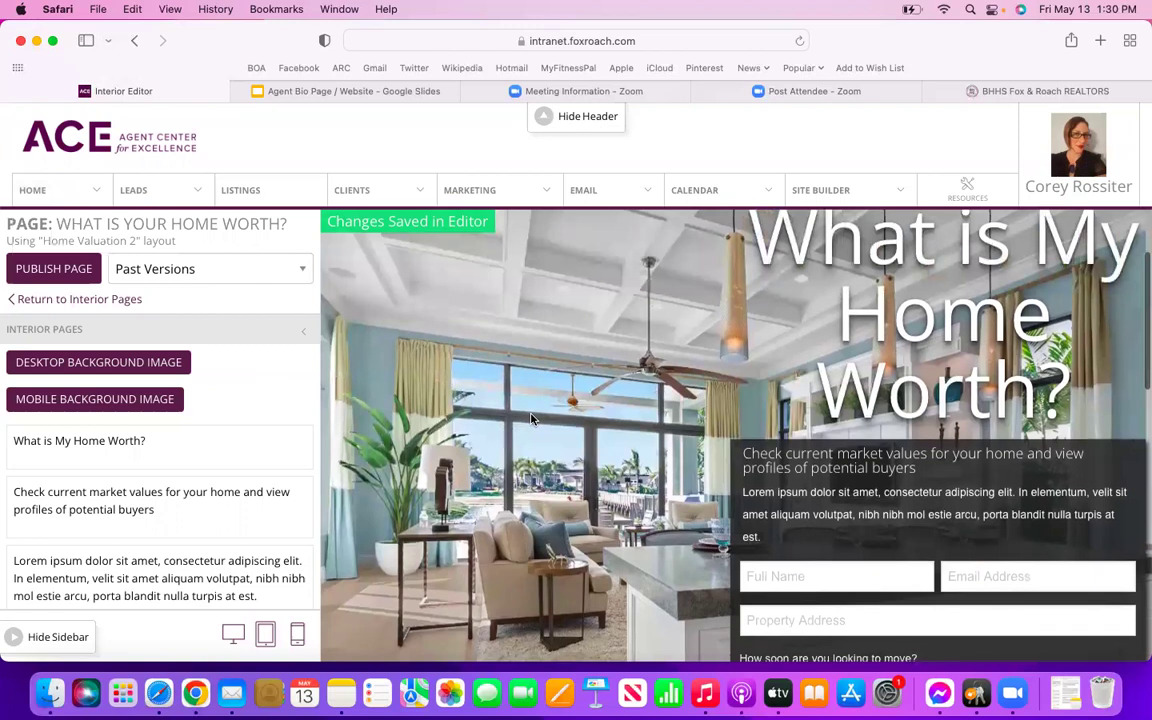
scroll(531, 418, up, 1)
scroll(531, 418, down, 2)
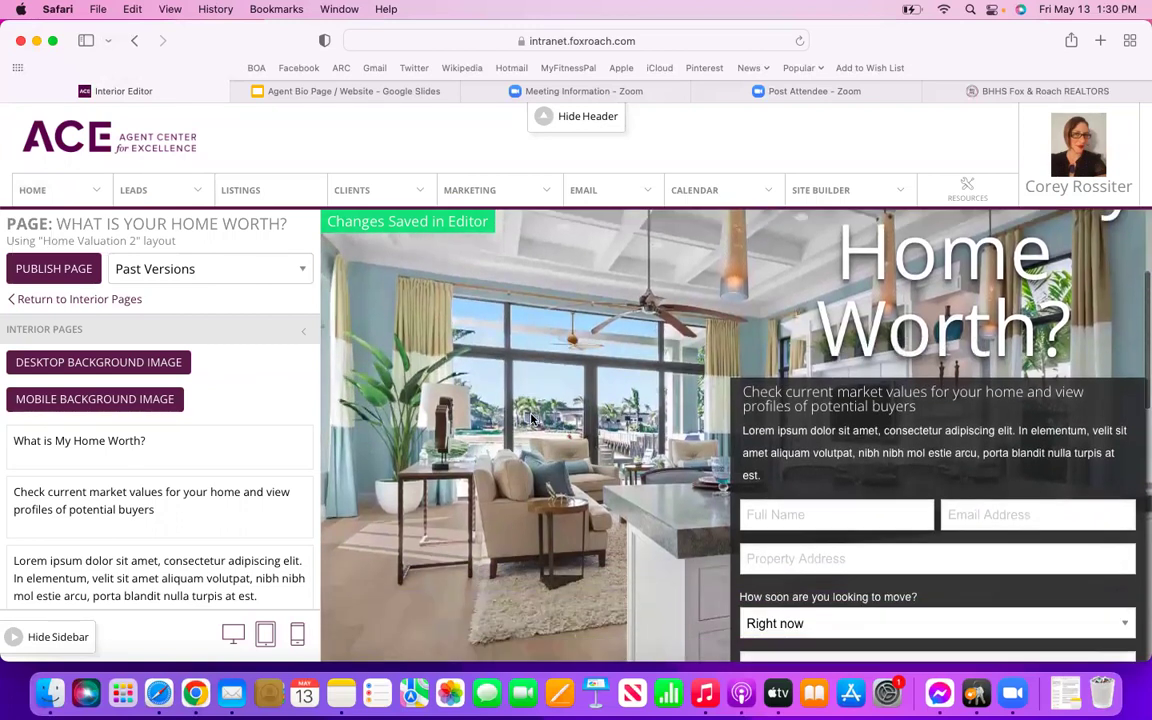
click(143, 403)
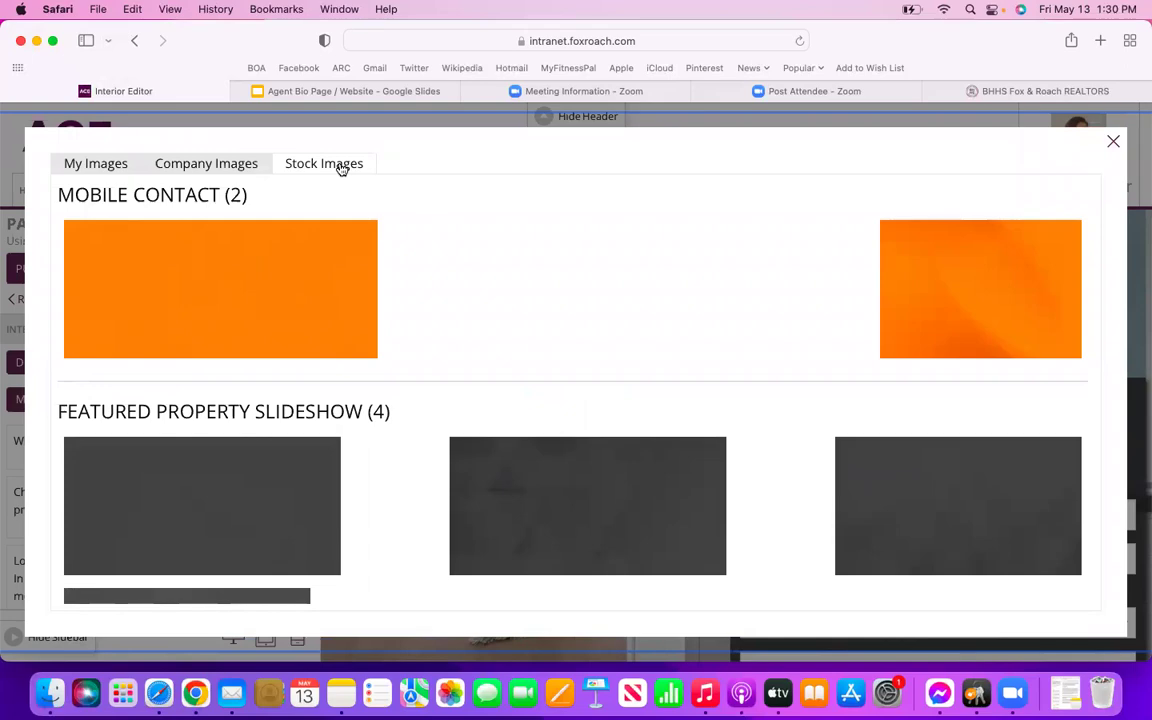
scroll(370, 288, down, 20)
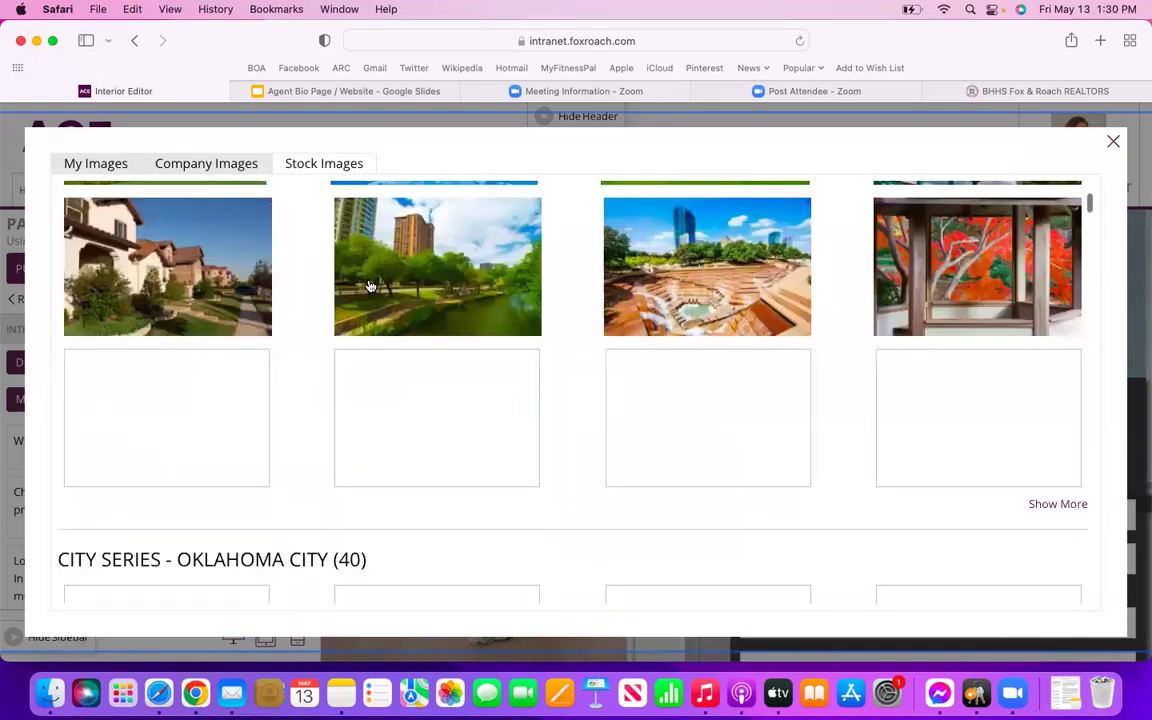
scroll(370, 288, down, 20)
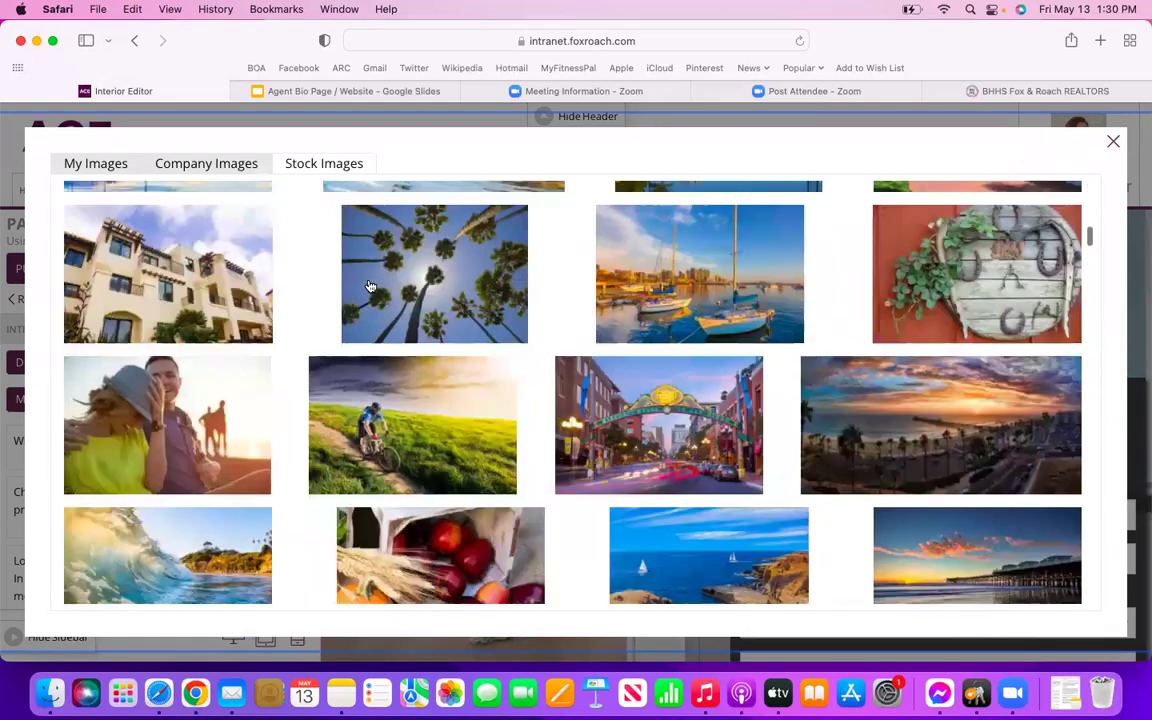
scroll(370, 288, down, 20)
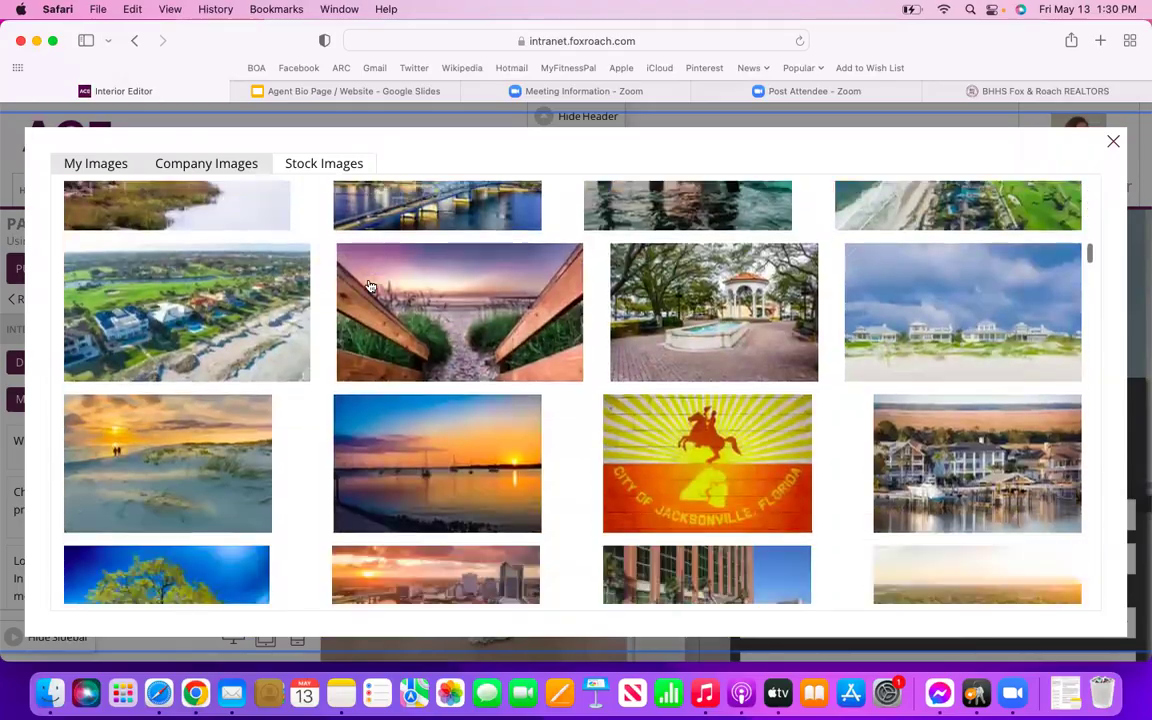
scroll(370, 288, down, 20)
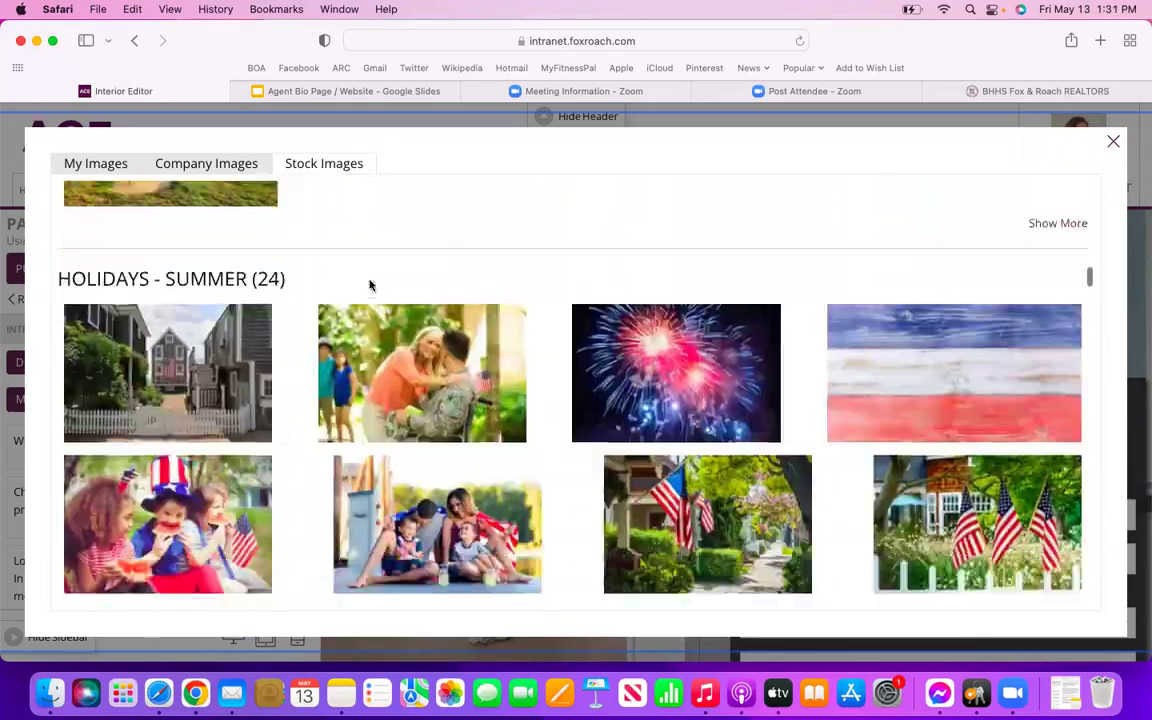
scroll(370, 291, down, 20)
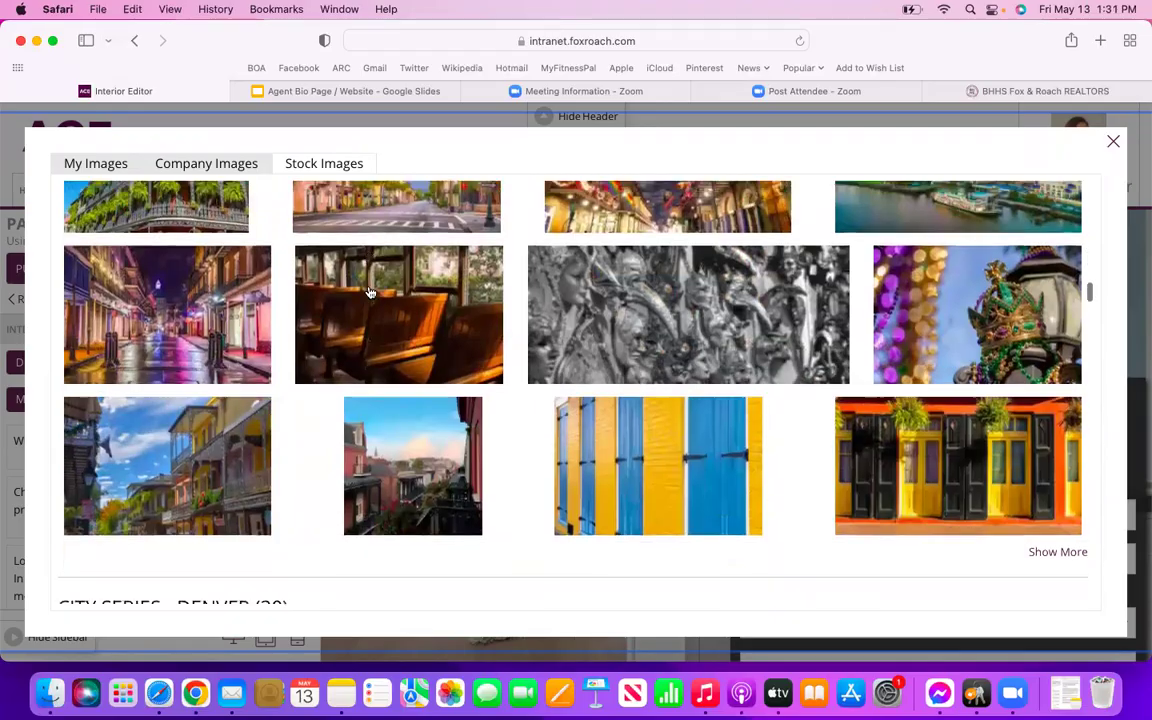
scroll(370, 291, down, 20)
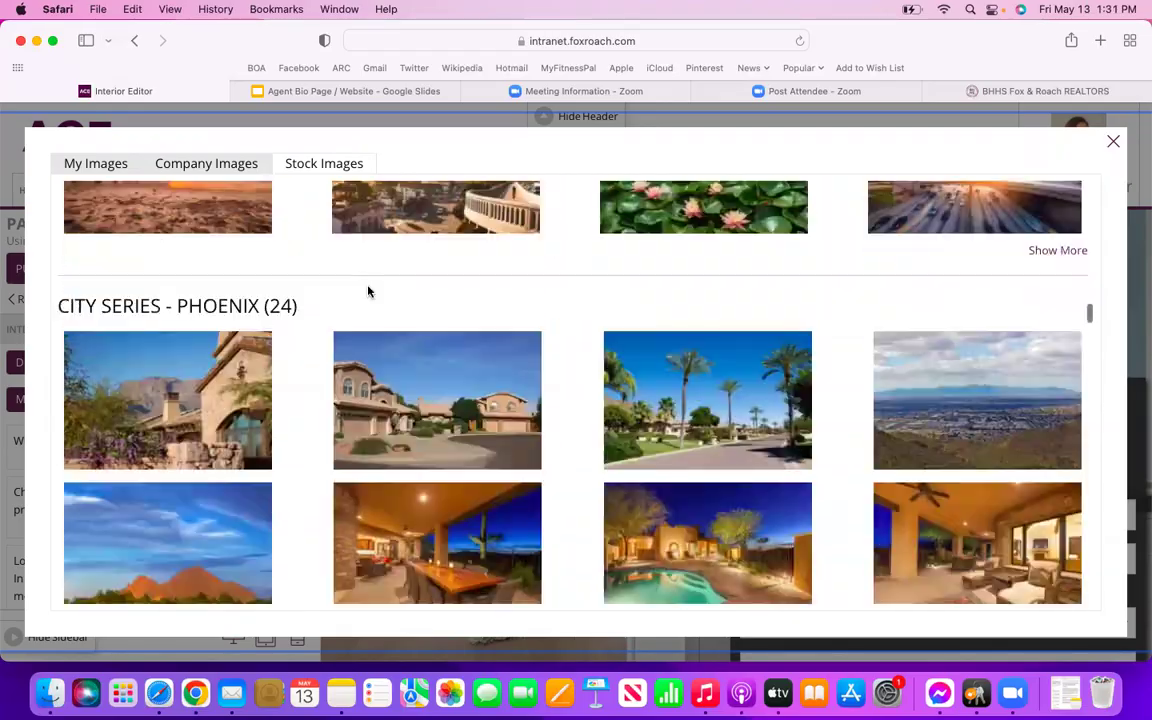
scroll(368, 291, down, 20)
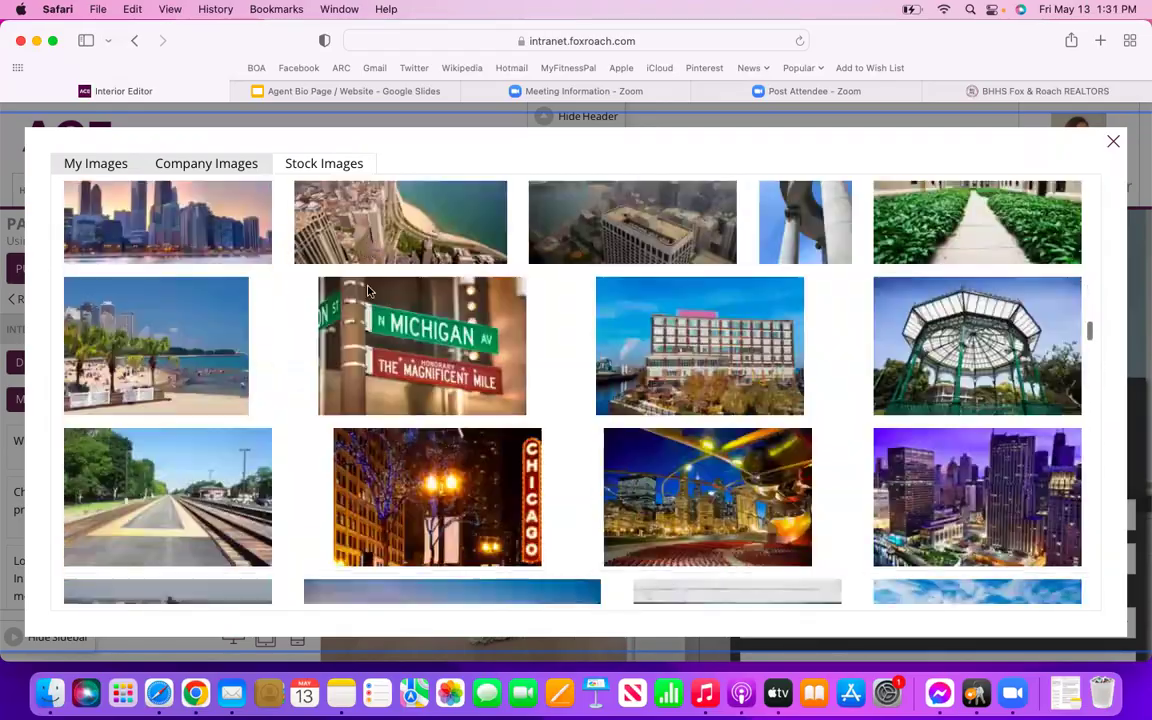
scroll(368, 291, down, 20)
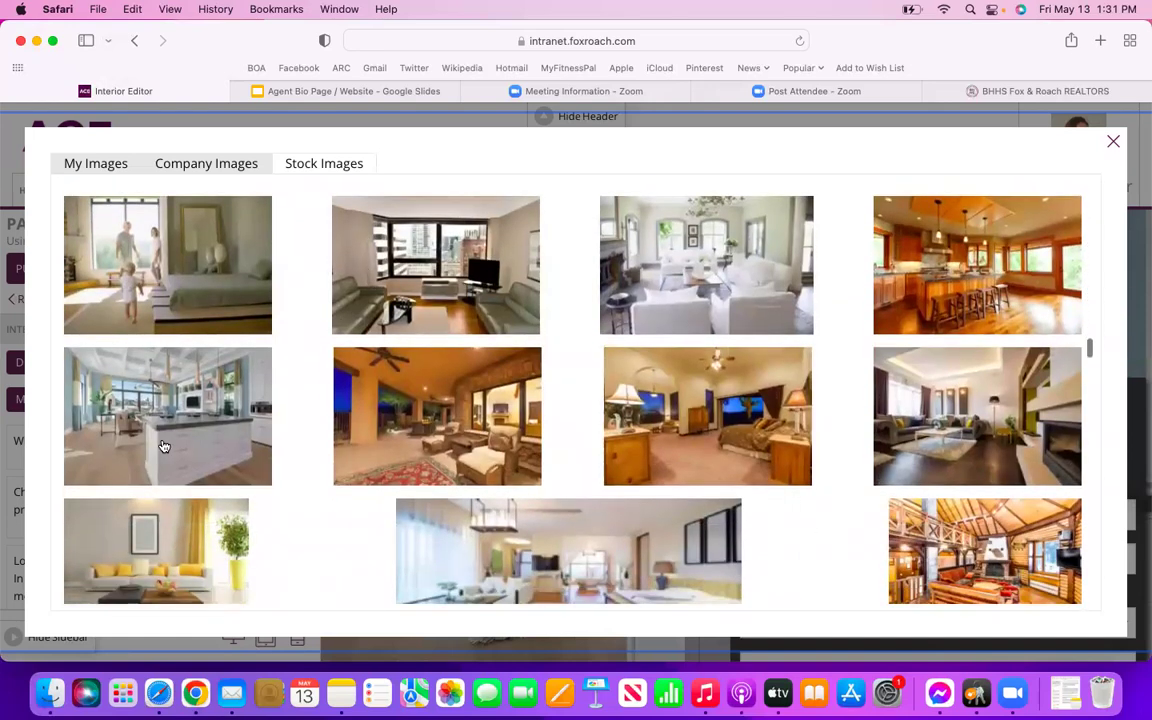
click(164, 446)
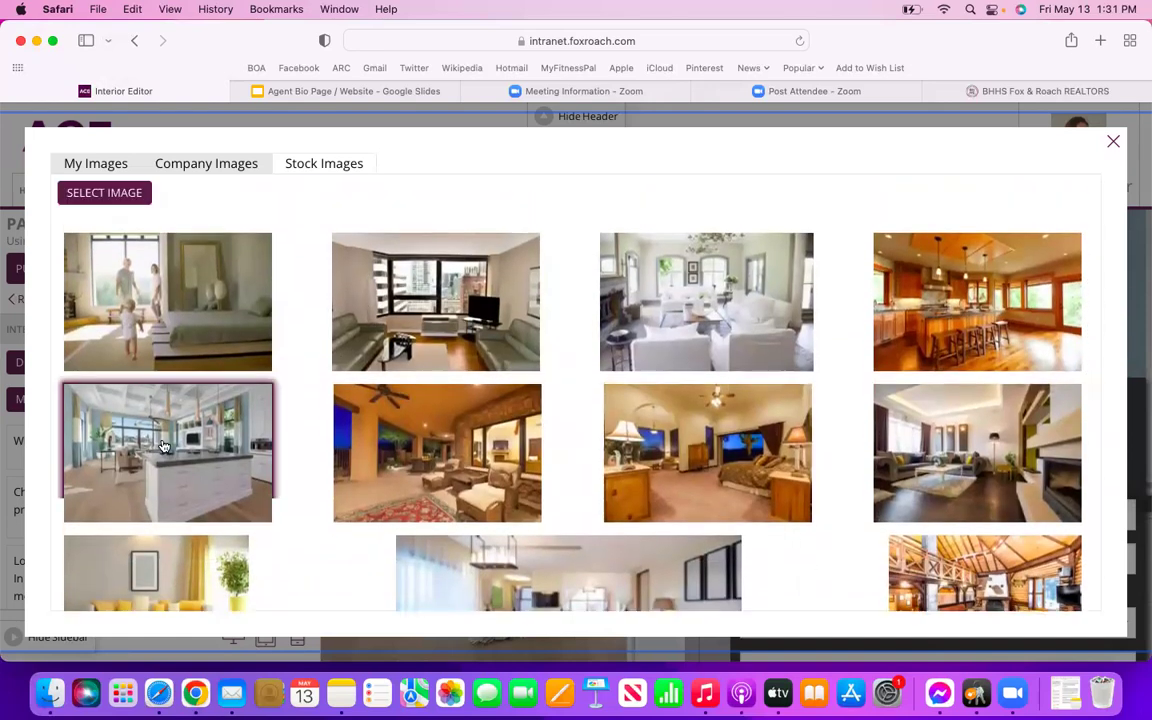
click(104, 193)
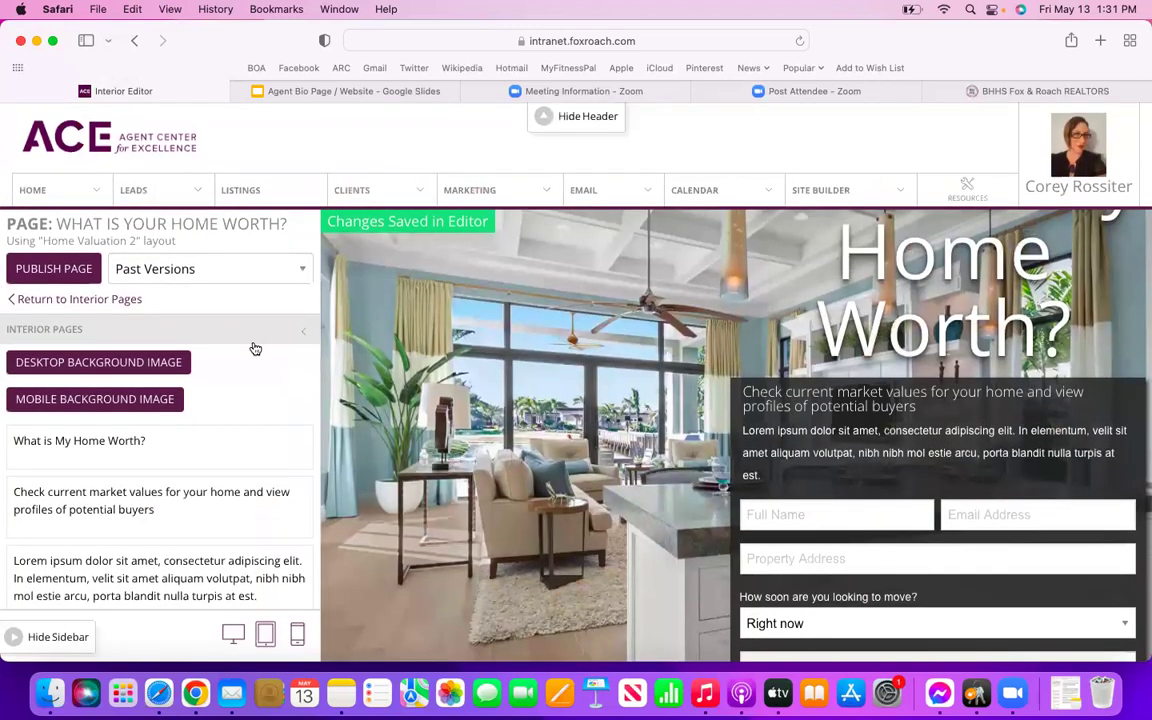
In the subheading, replace "profiles of potential buyers" with "current market statistics and buyer heat maps.".
click(150, 440)
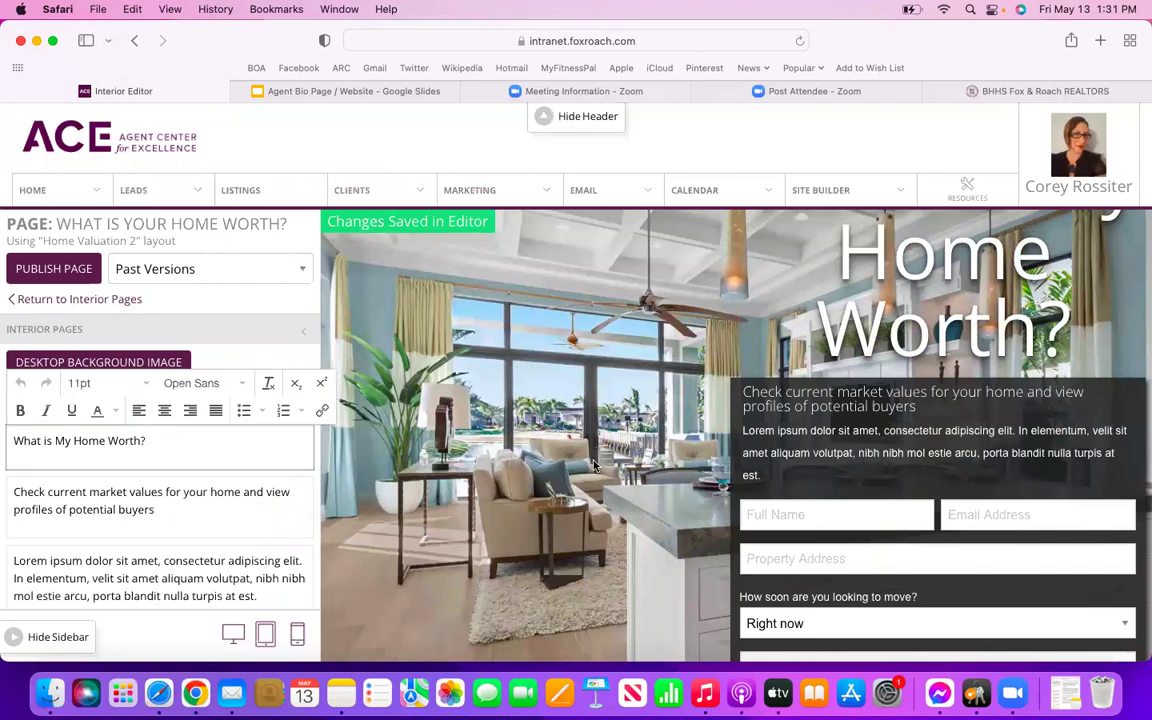
scroll(593, 465, up, 2)
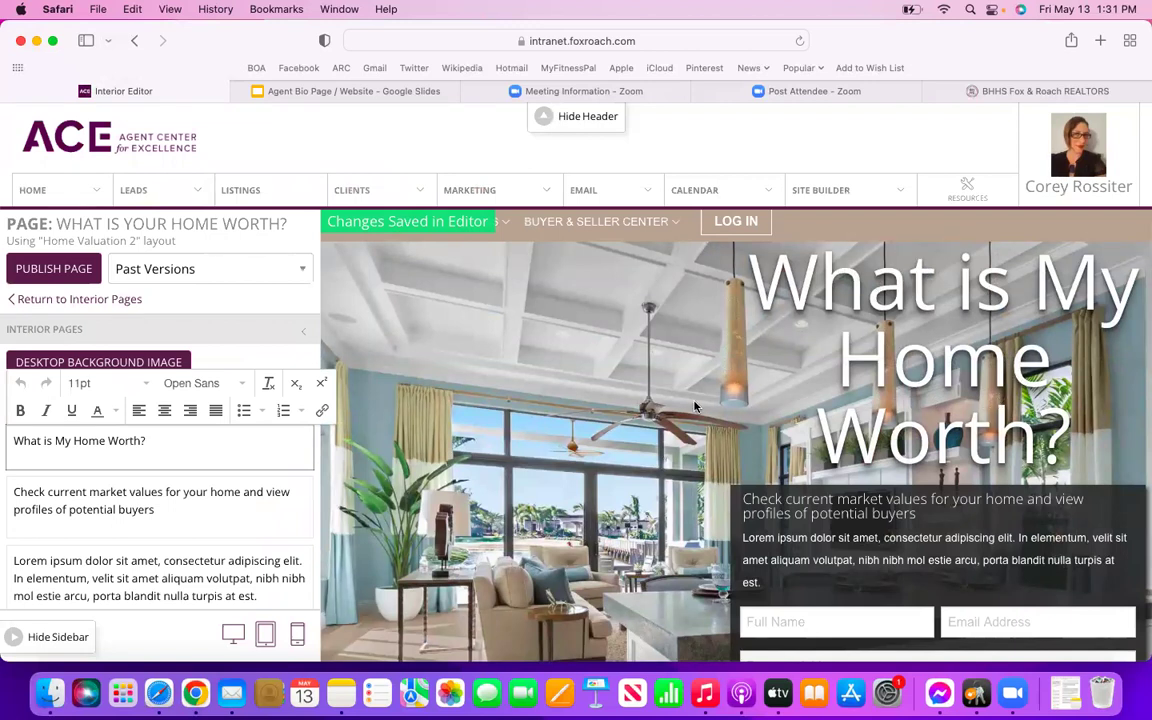
scroll(260, 487, down, 2)
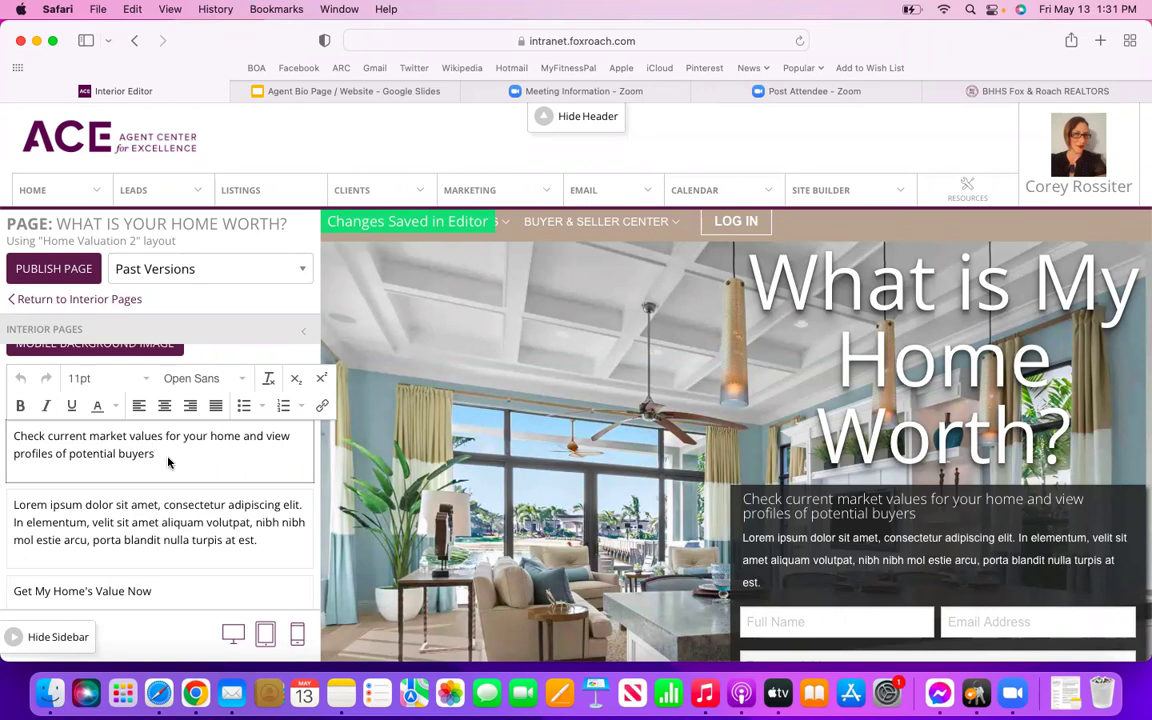
key(BackSpace)
key(BackSpace)
key(BackSpace)
key(BackSpace)
key(BackSpace)
key(BackSpace)
key(BackSpace)
key(BackSpace)
key(BackSpace)
key(BackSpace)
key(BackSpace)
key(BackSpace)
key(BackSpace)
key(BackSpace)
key(BackSpace)
key(BackSpace)
key(BackSpace)
key(BackSpace)
key(BackSpace)
key(BackSpace)
key(BackSpace)
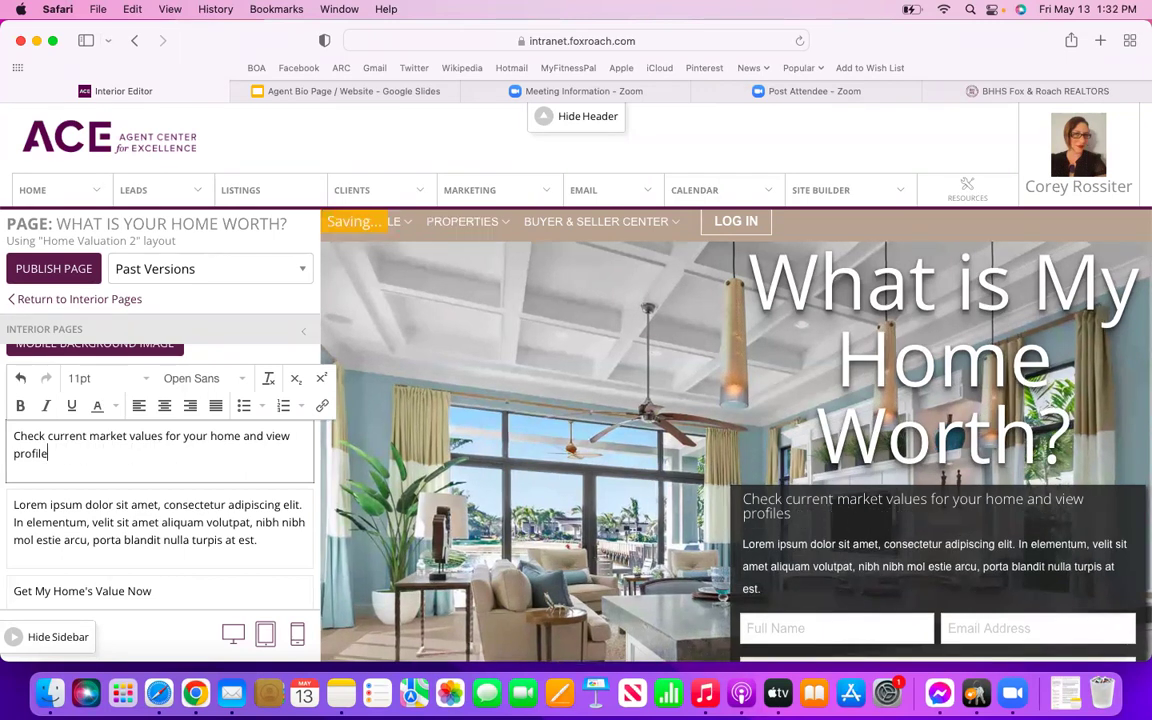
key(BackSpace)
key(BackSpace)
key(BackSpace)
key(BackSpace)
key(BackSpace)
key(BackSpace)
key(BackSpace)
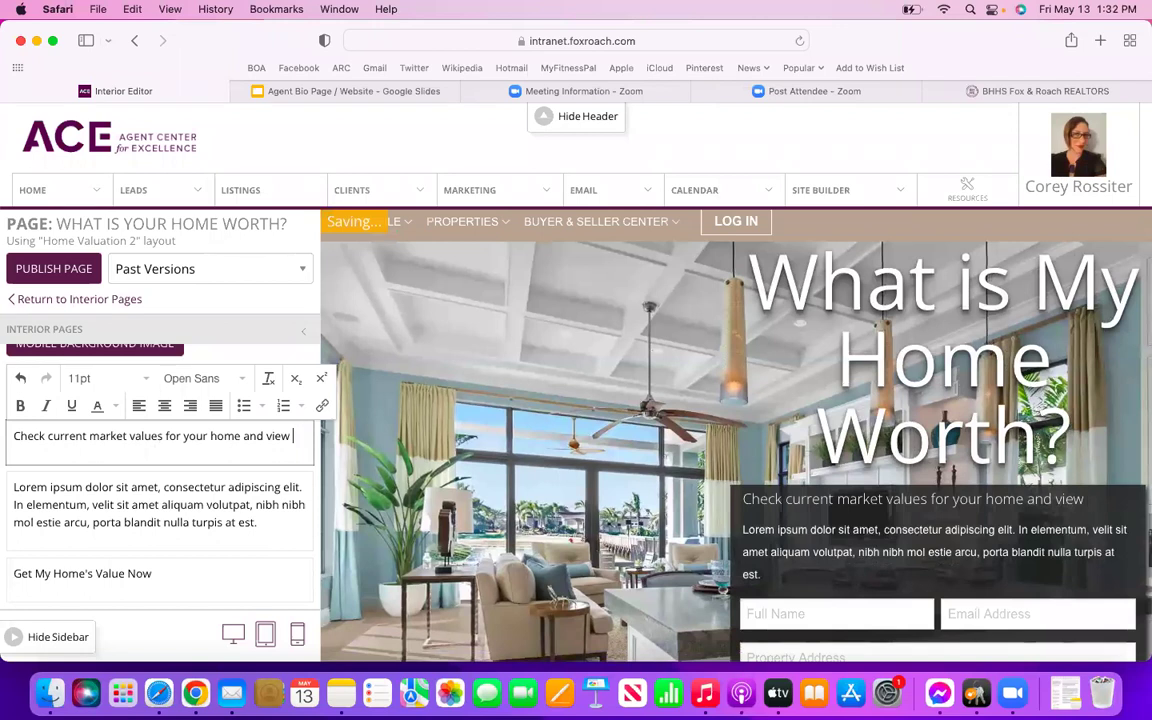
text(current marke)
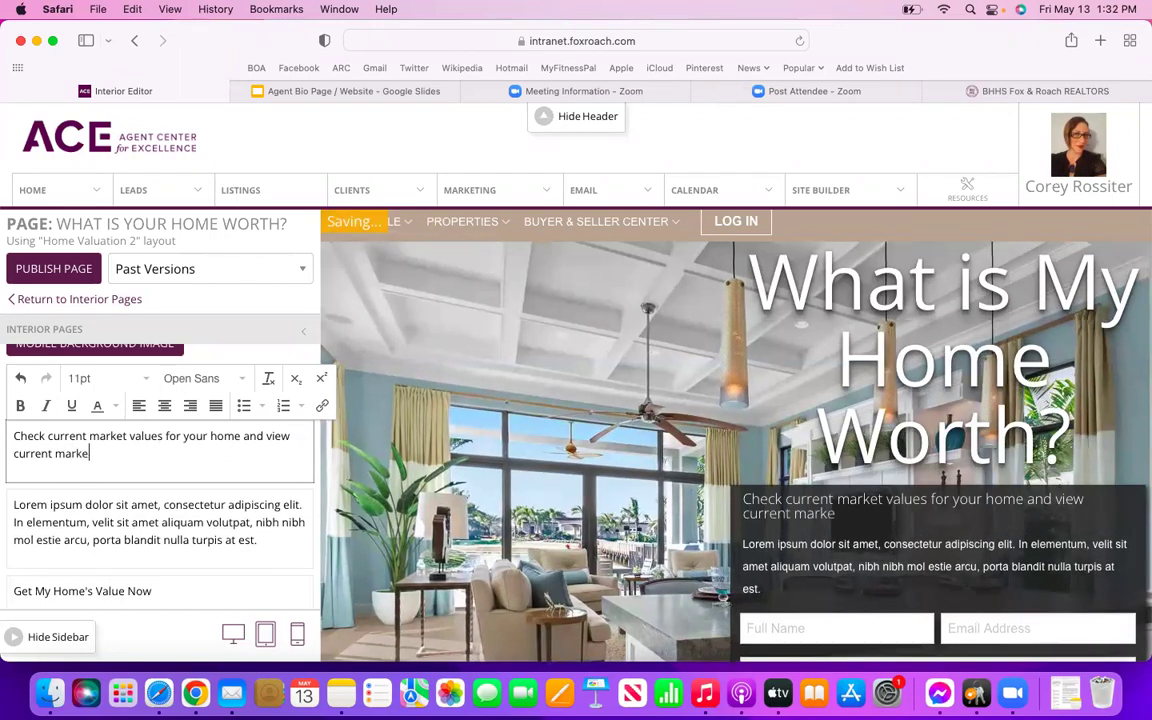
text(t statistic)
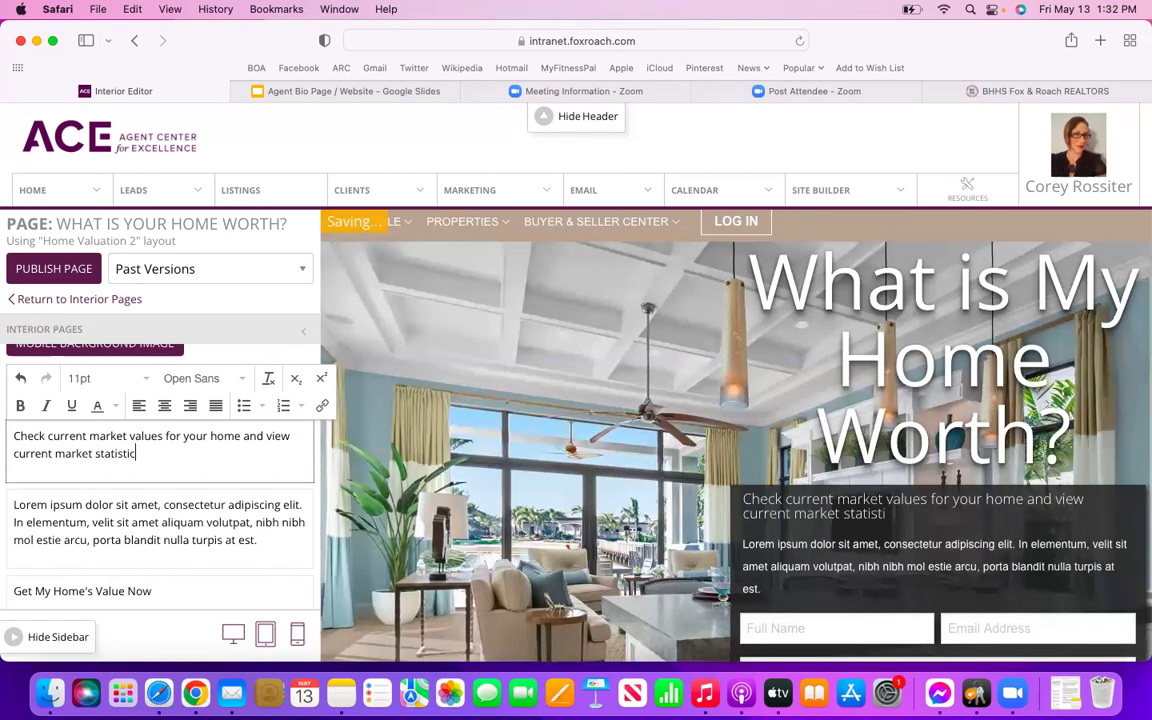
text(s and buyer he)
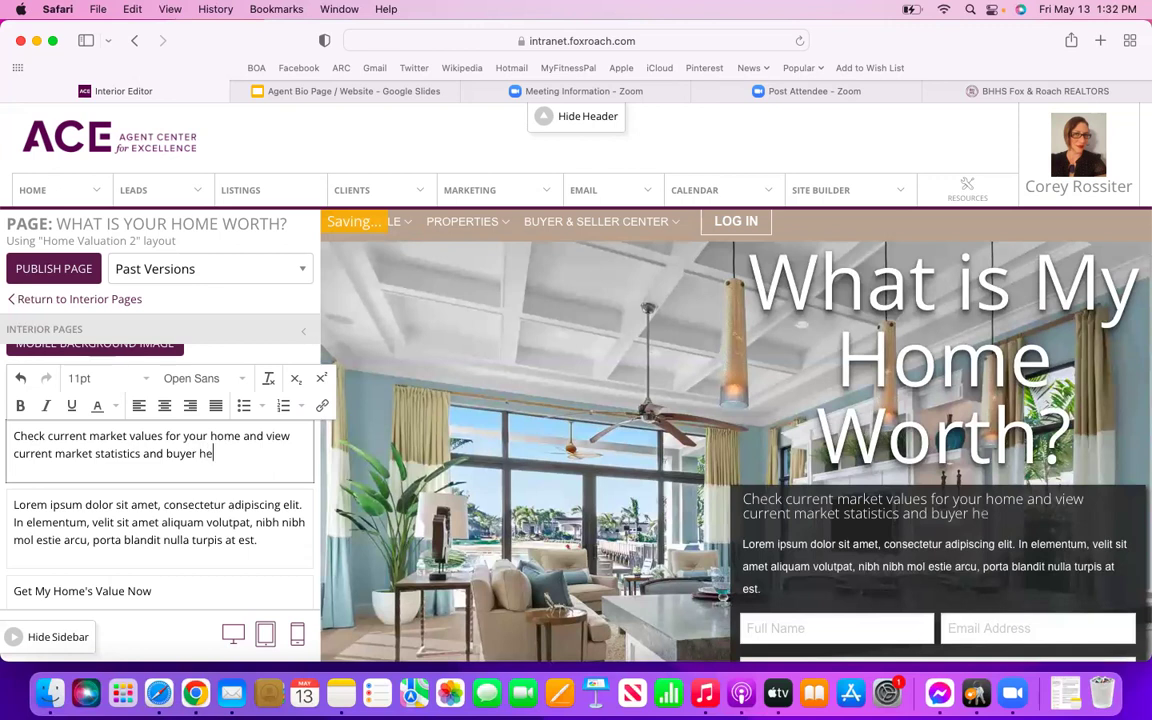
text(at maps.)
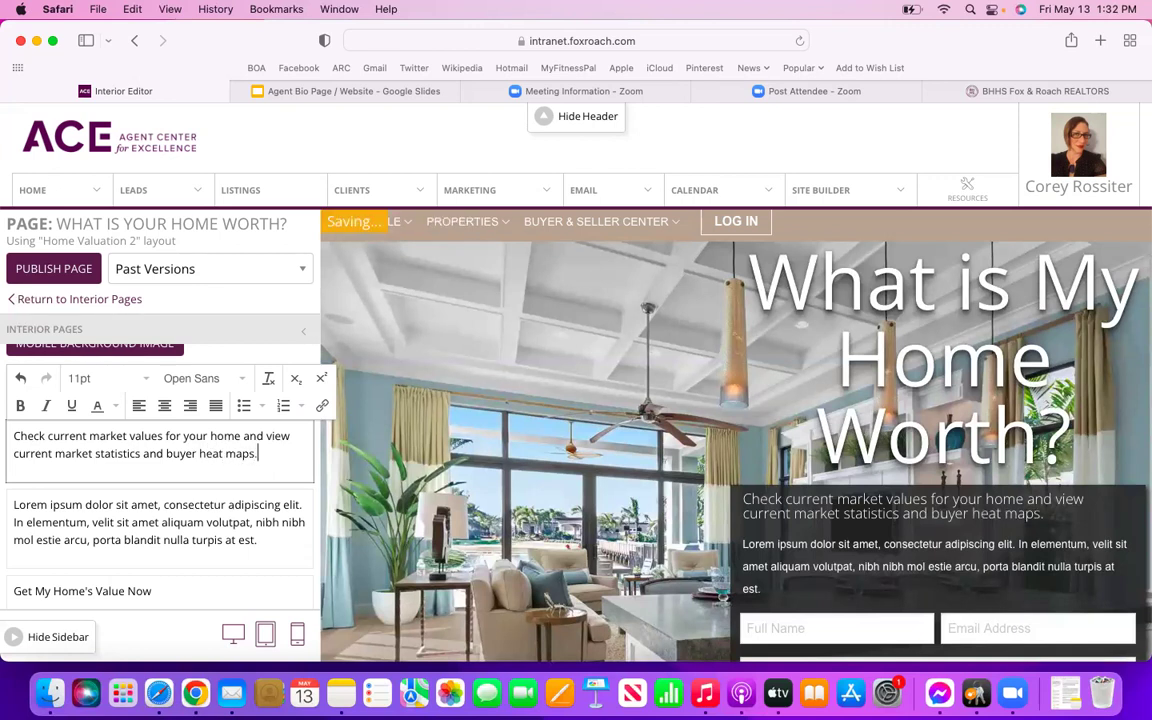
Replace the placeholder paragraph below the subheading with "No gimmicks, no registration necessary. Simply".
scroll(169, 557, down, 2)
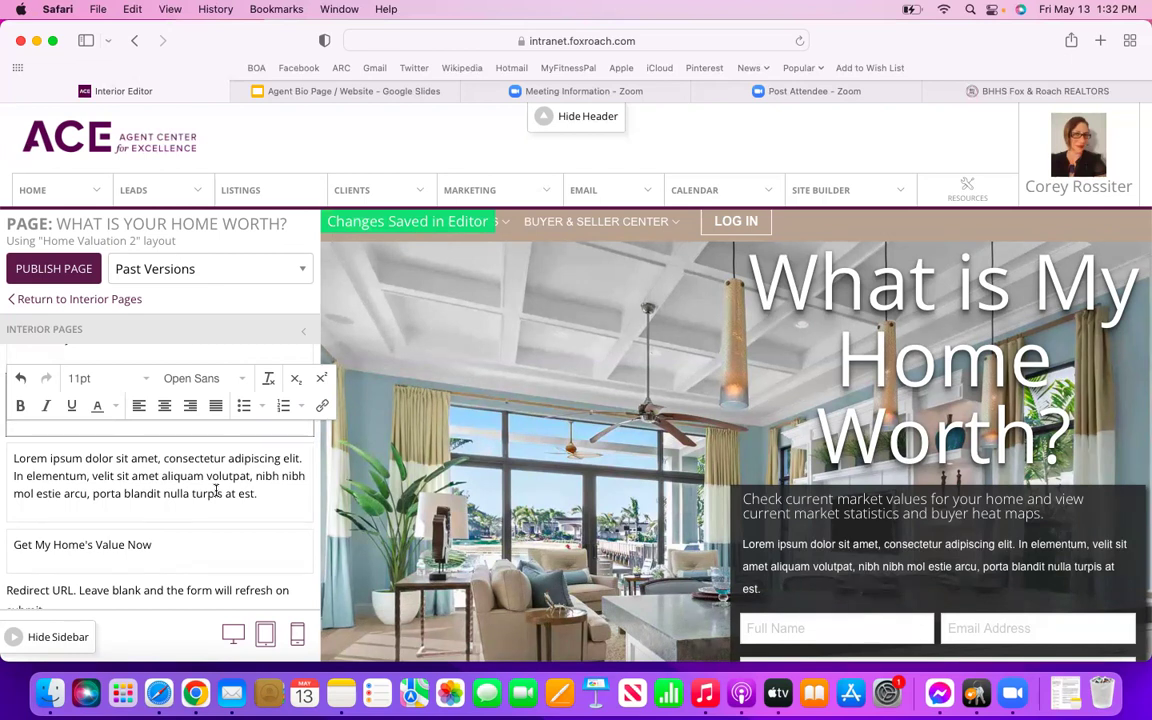
drag(258, 493, 4, 450)
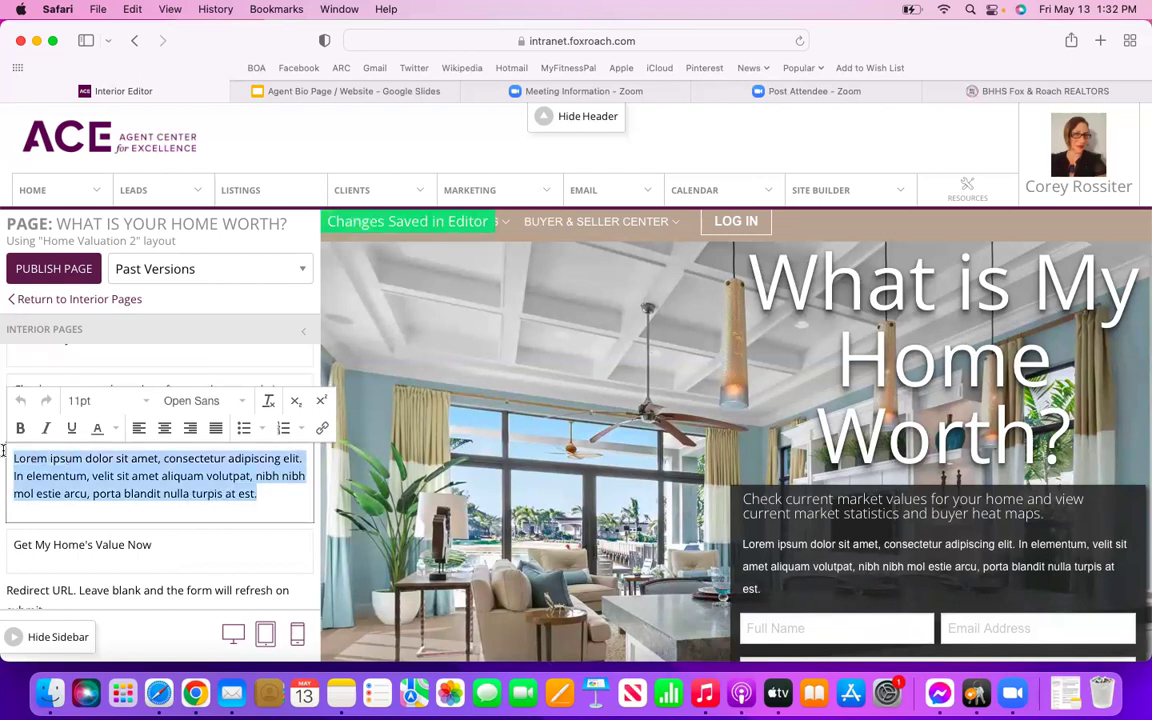
key(BackSpace)
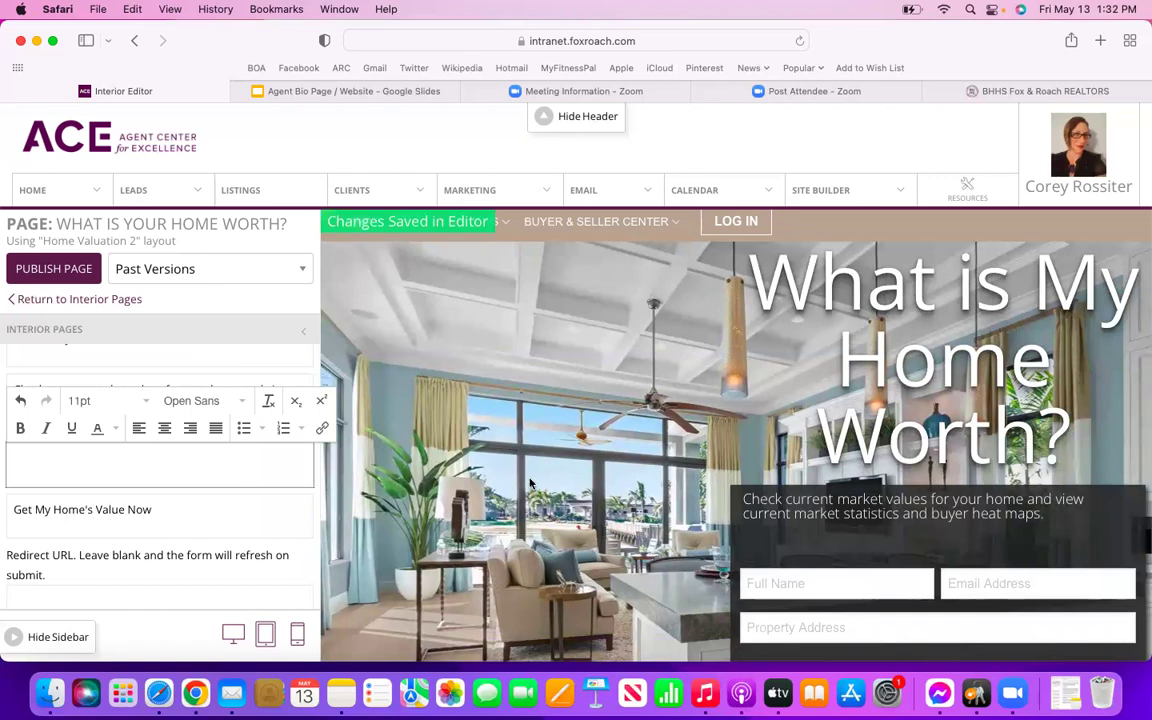
click(86, 464)
text(No)
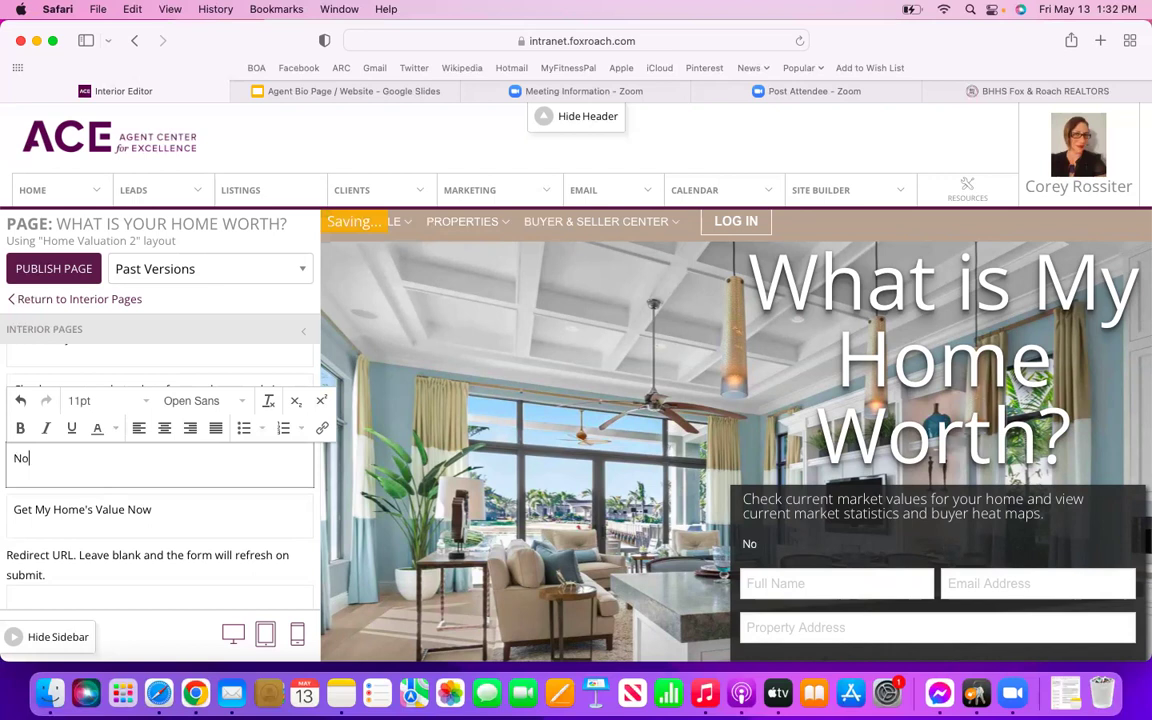
text( gimmicks)
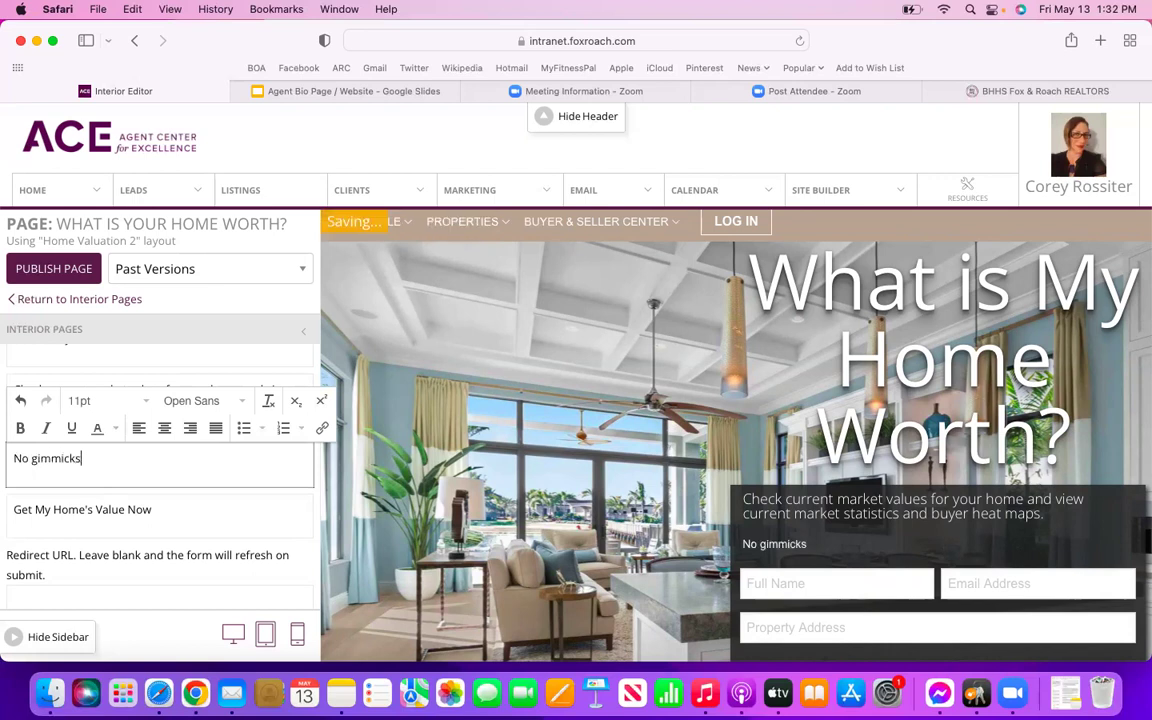
text(, no registration nece)
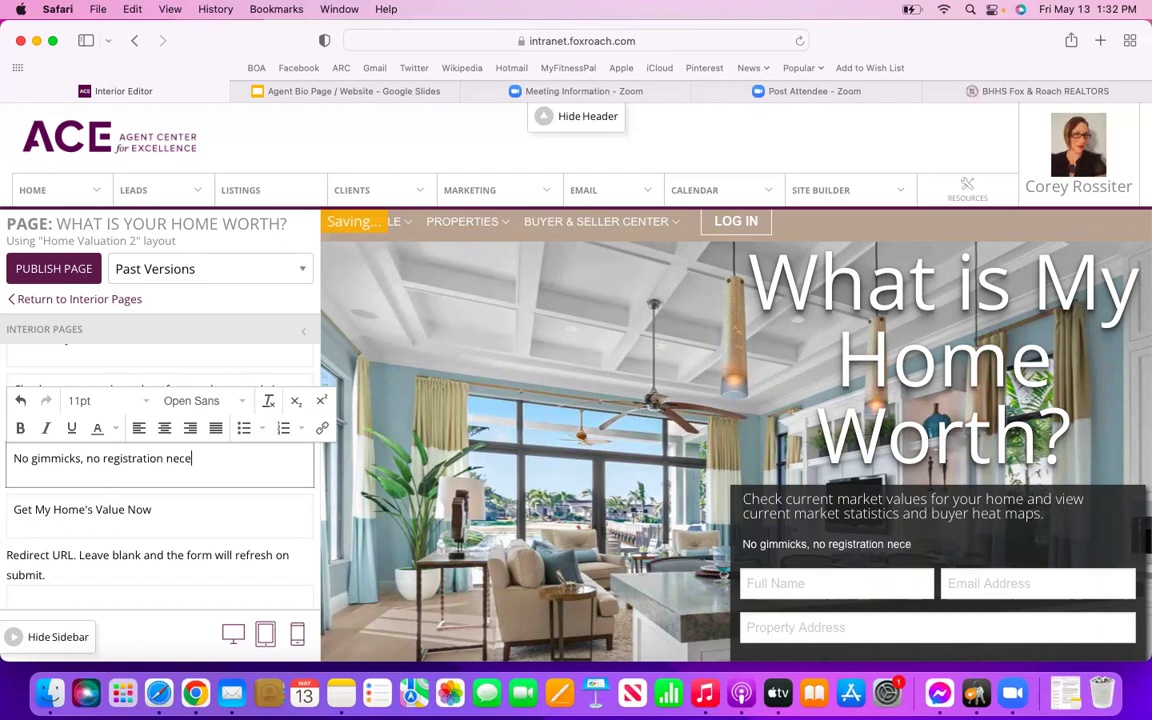
text(ssary. Simply nte)
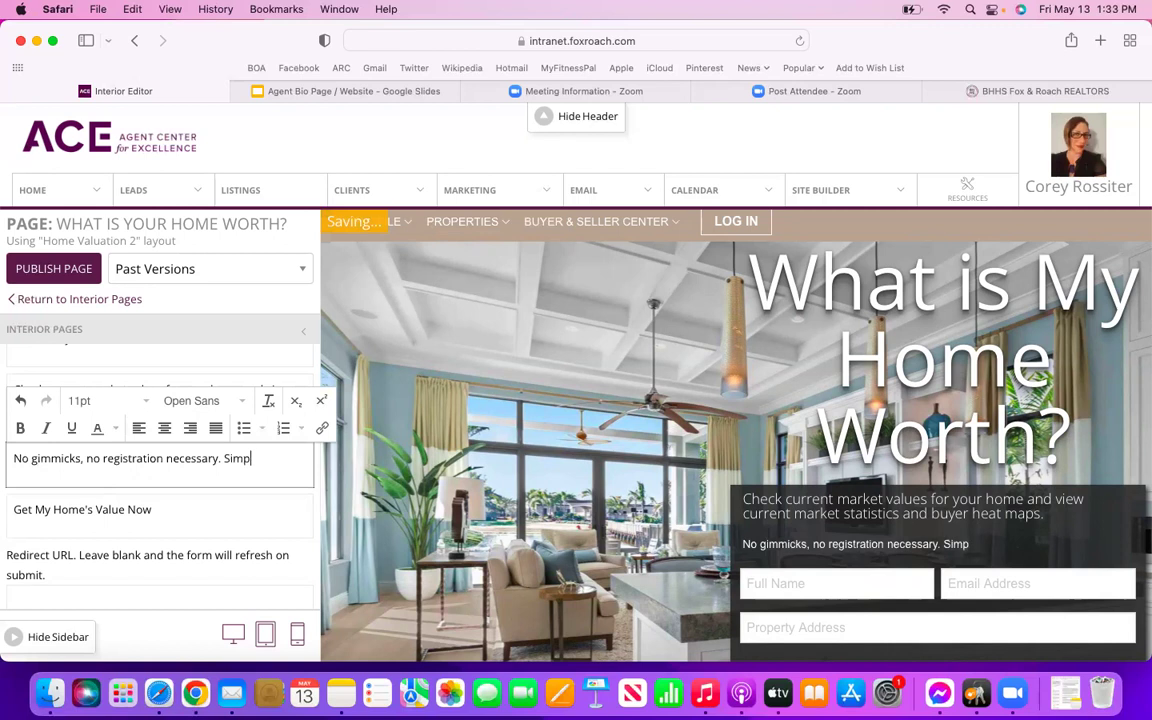
Continue the body paragraph with "enter your address to get up to 3 automated valuations for your home. Or,".
key(BackSpace)
key(BackSpace)
key(BackSpace)
text(e)
text(nter your a)
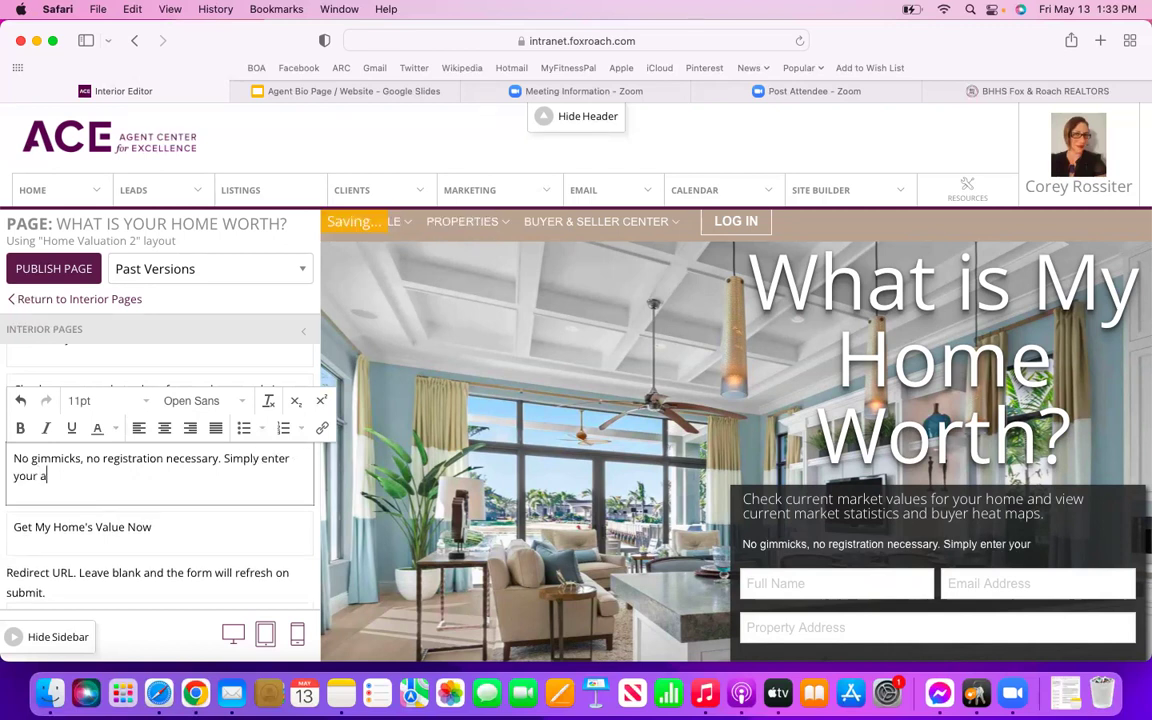
text(ddress to get )
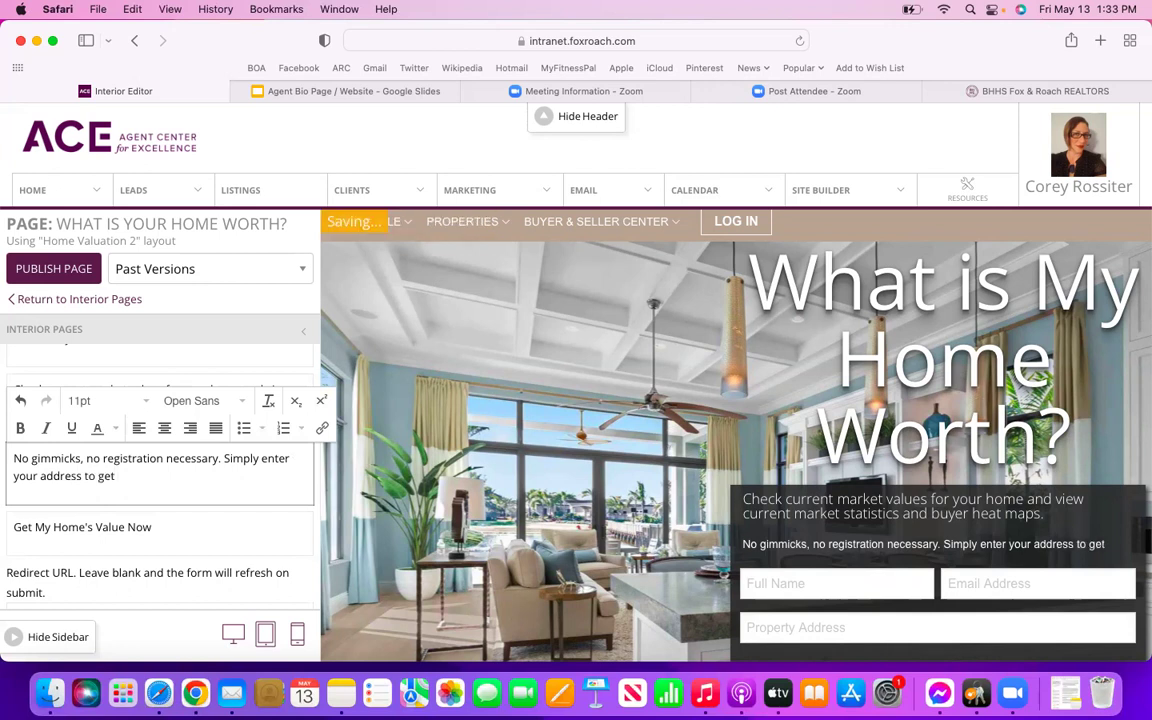
text(up to 3 A)
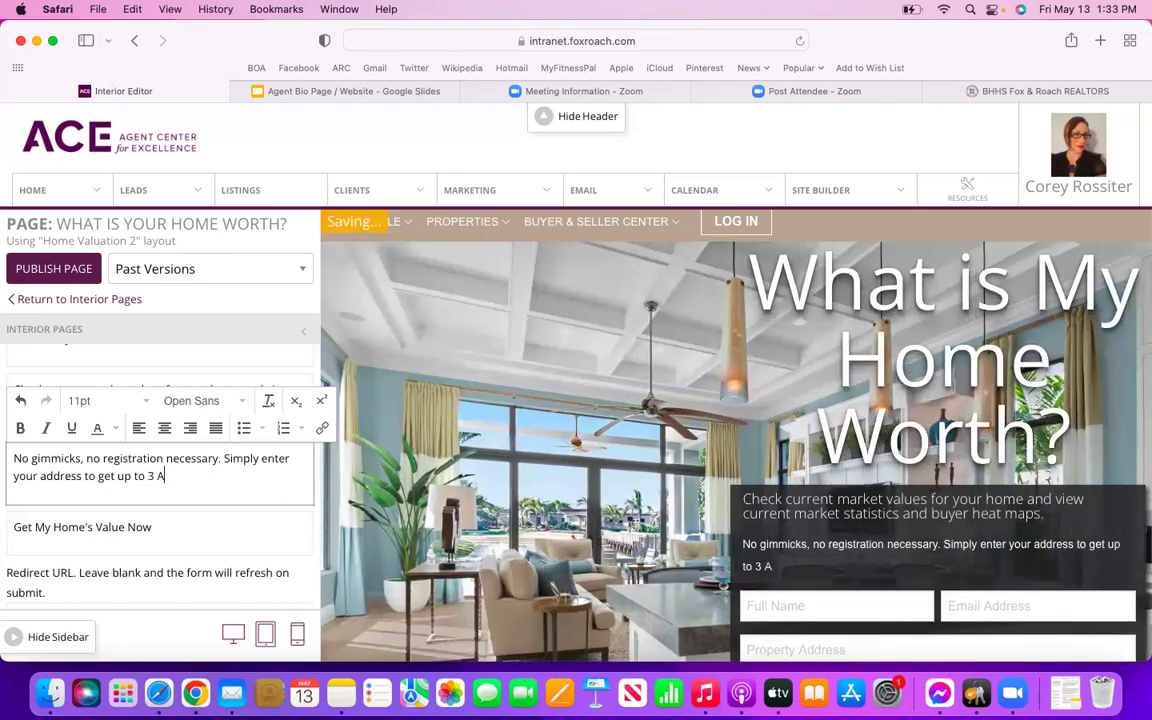
key(BackSpace)
text(automae)
key(BackSpace)
text(ted valu)
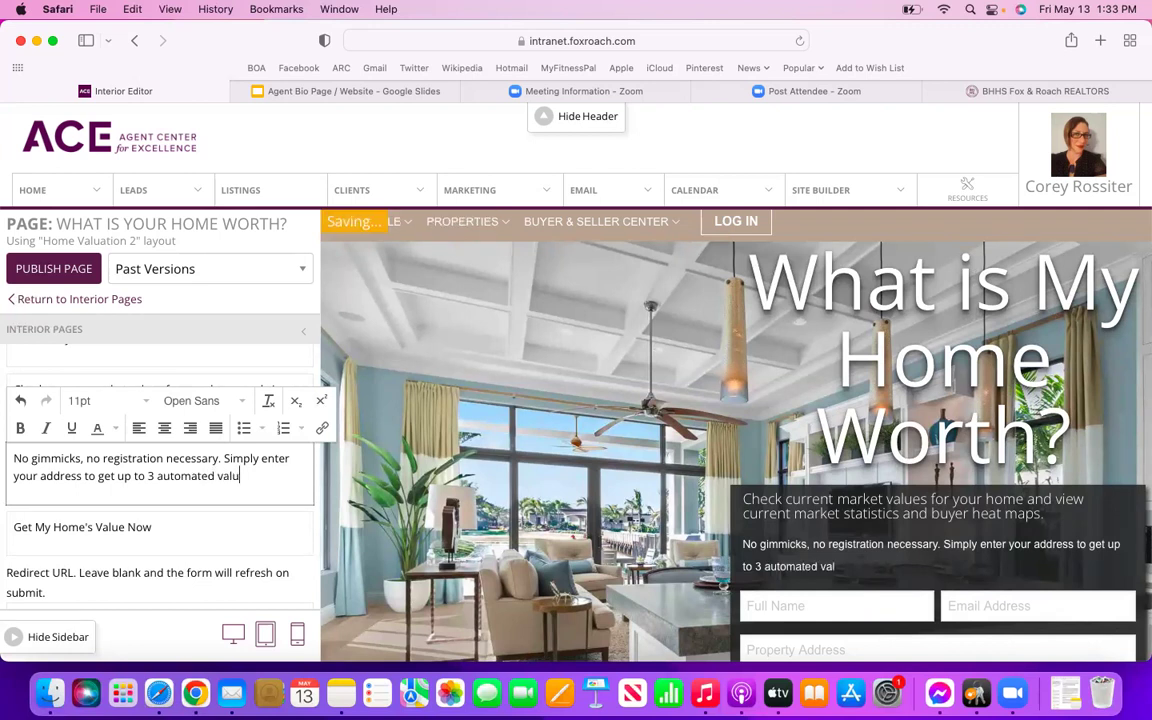
text(ations for your)
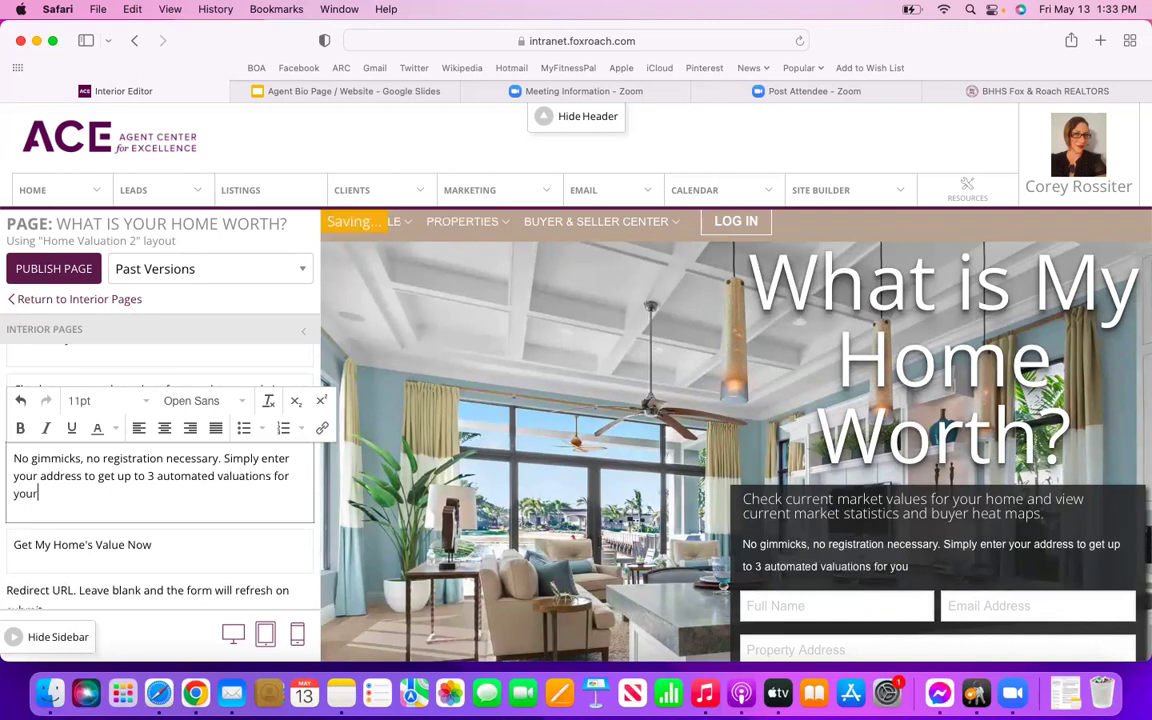
text( home. Or, )
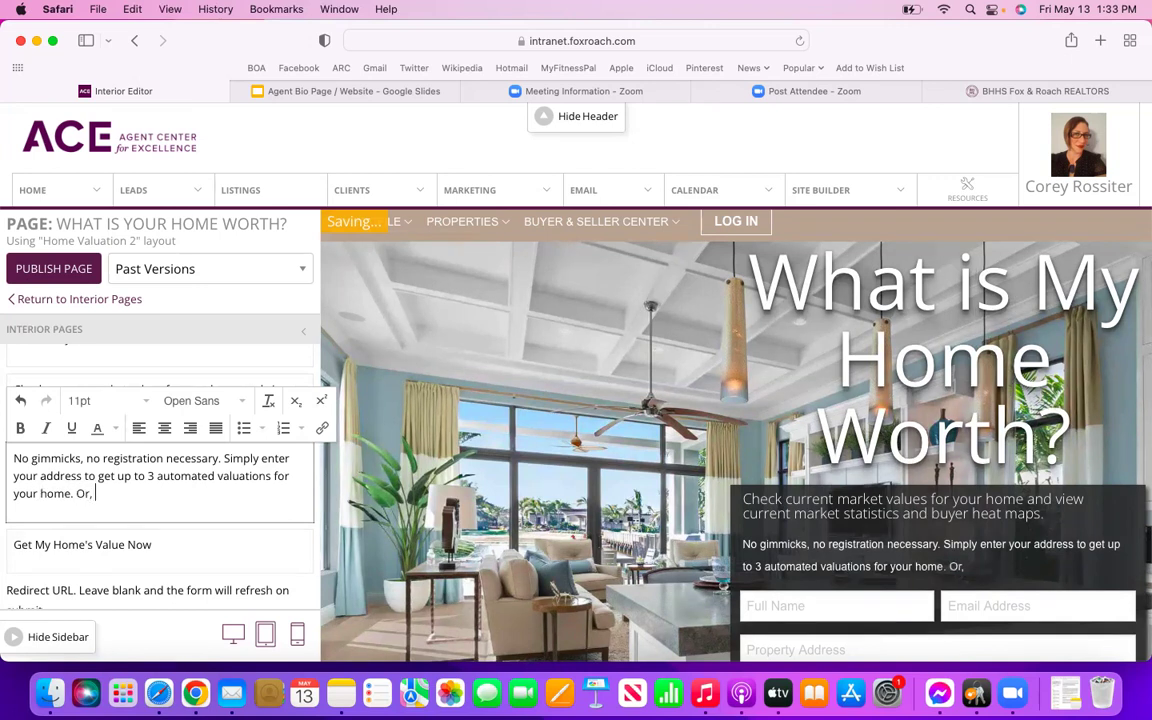
Finish the body paragraph with "if you would like, sign up for a monthly report.".
text(if you would )
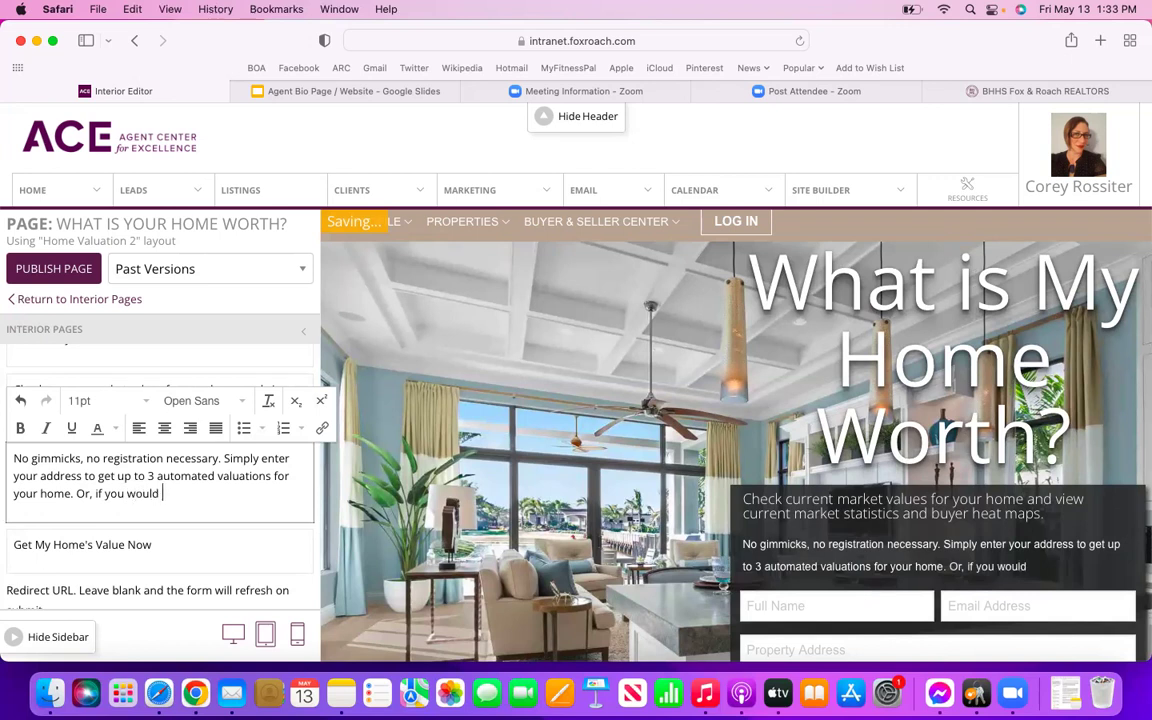
text(like, sign up for)
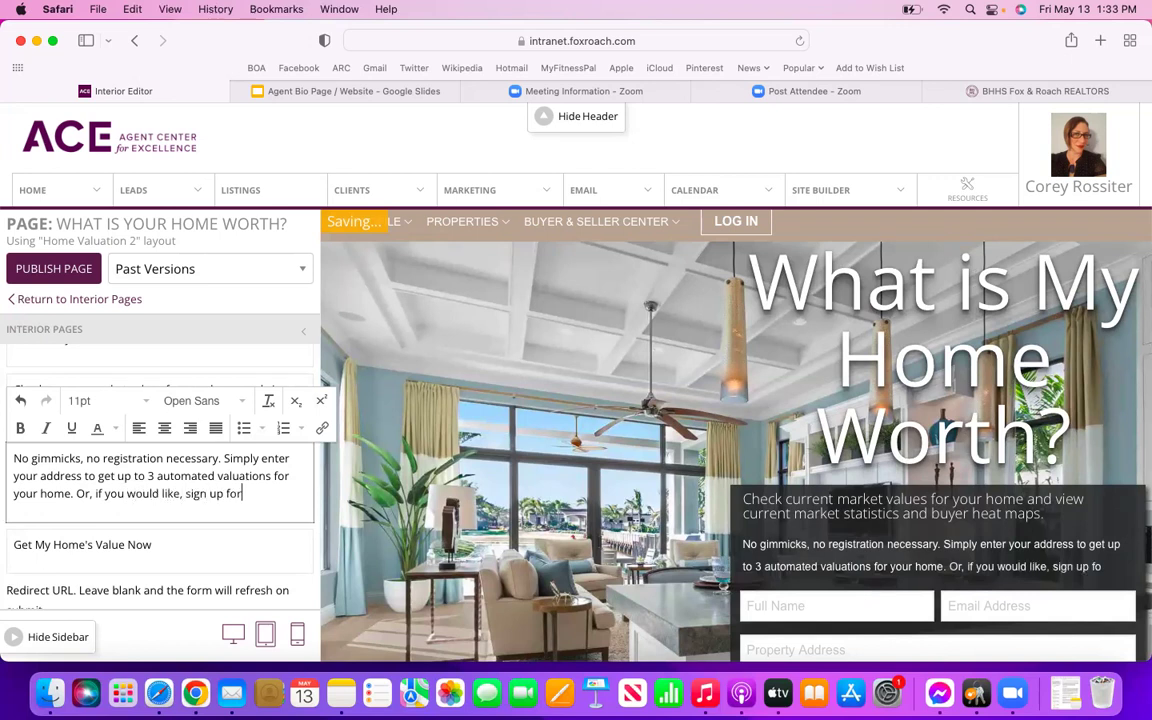
text( a monthly)
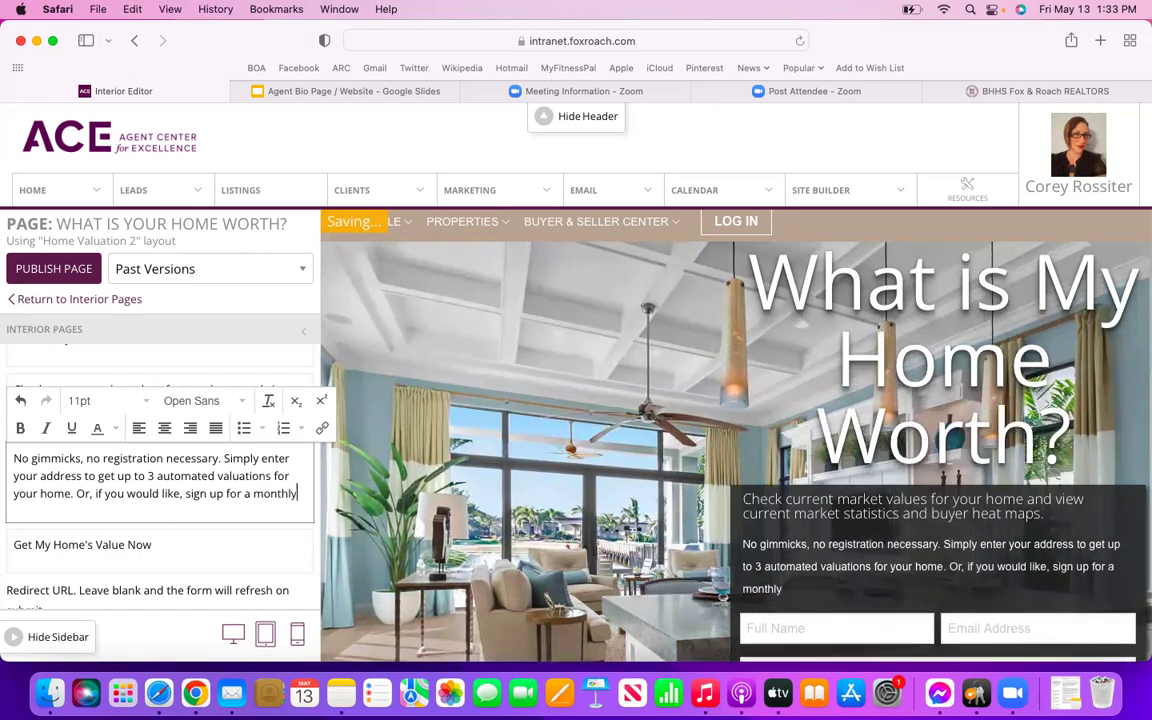
text( report)
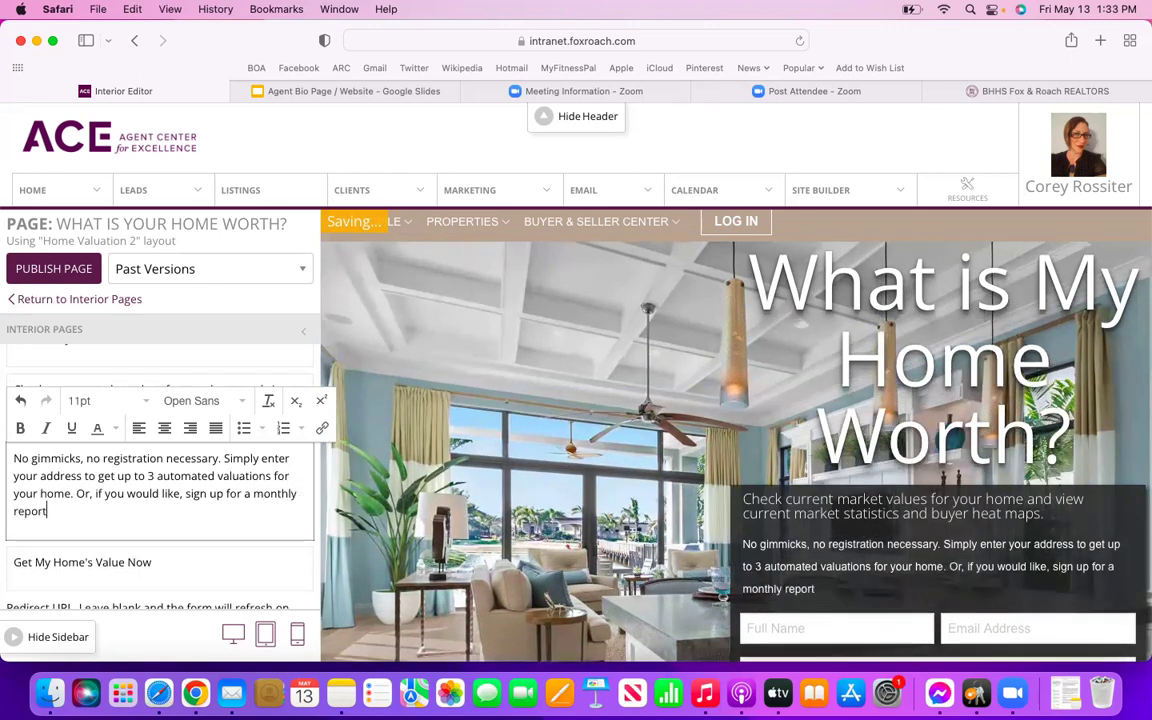
text(.)
Review the lead form's fields, submit button and footer in the page preview.
scroll(149, 498, down, 2)
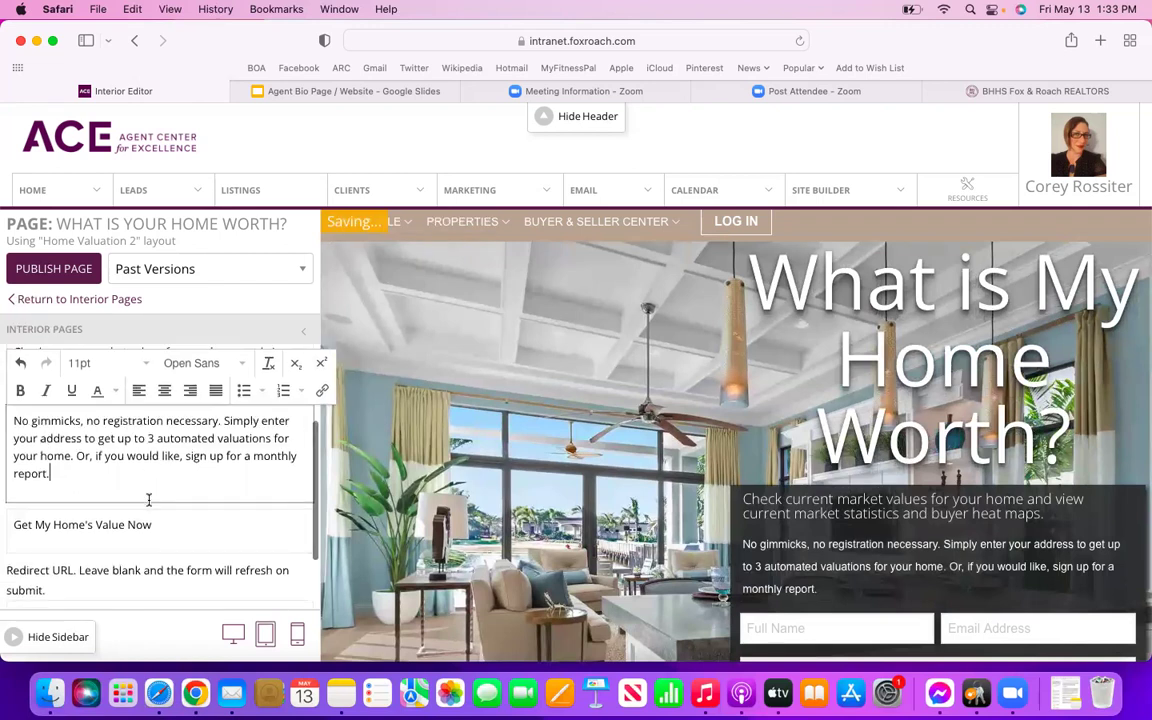
scroll(580, 481, down, 4)
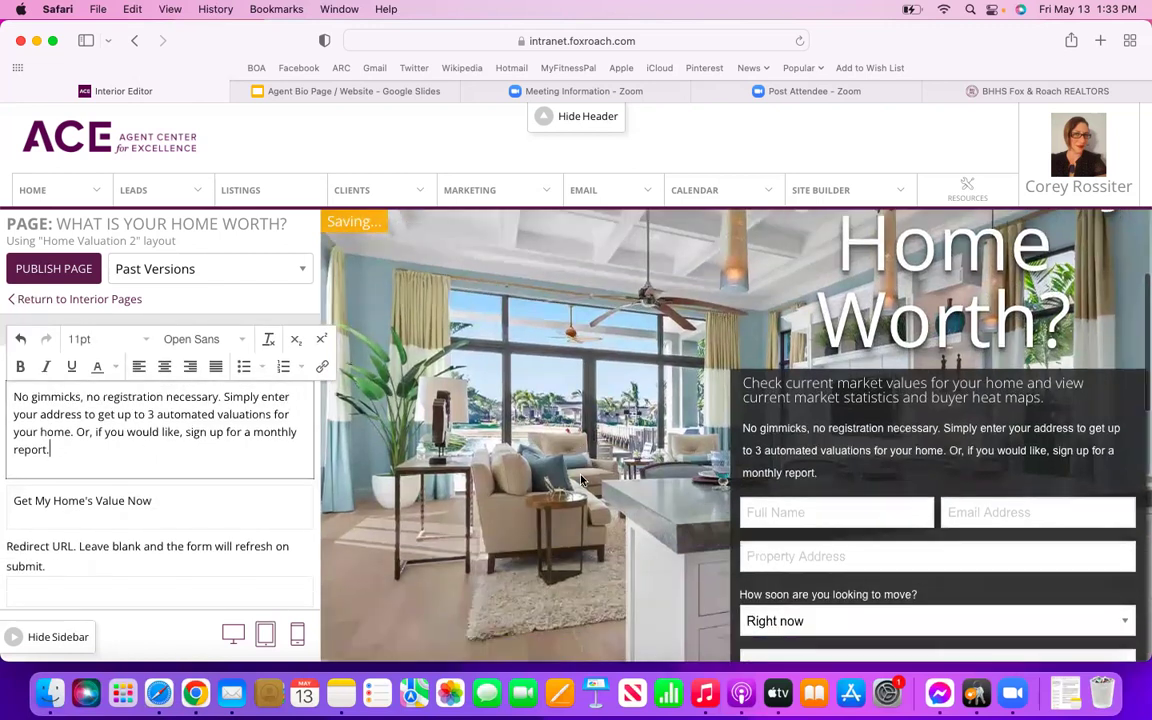
scroll(580, 481, down, 3)
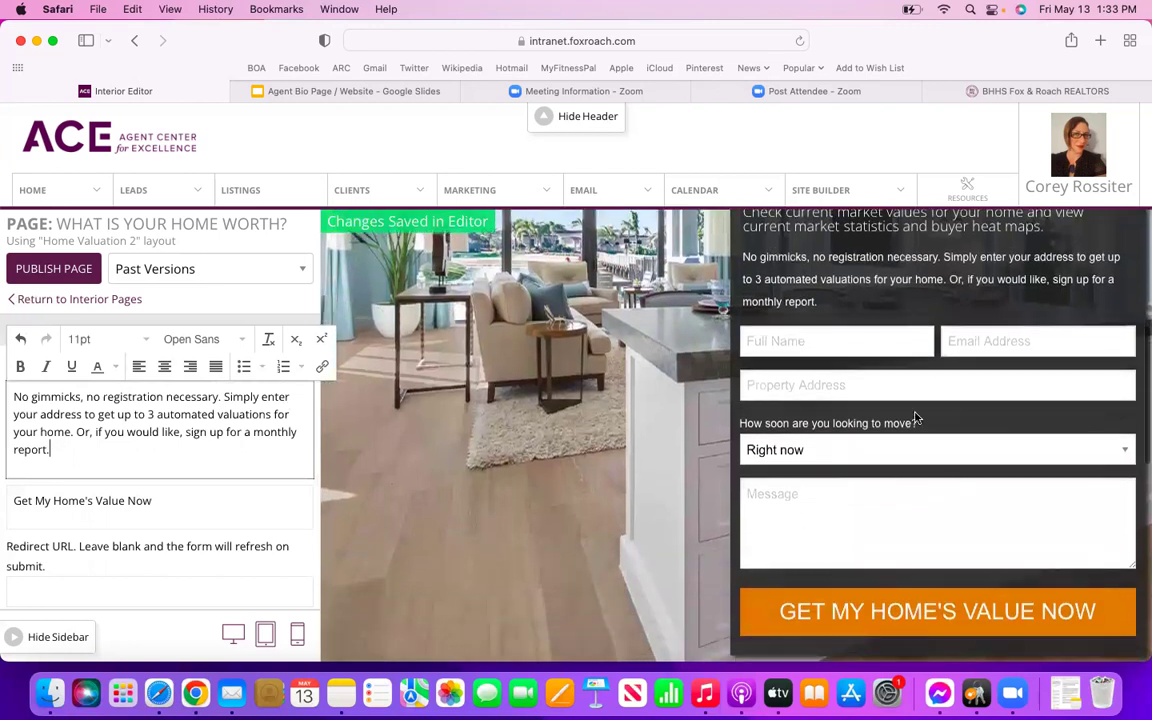
scroll(552, 460, down, 2)
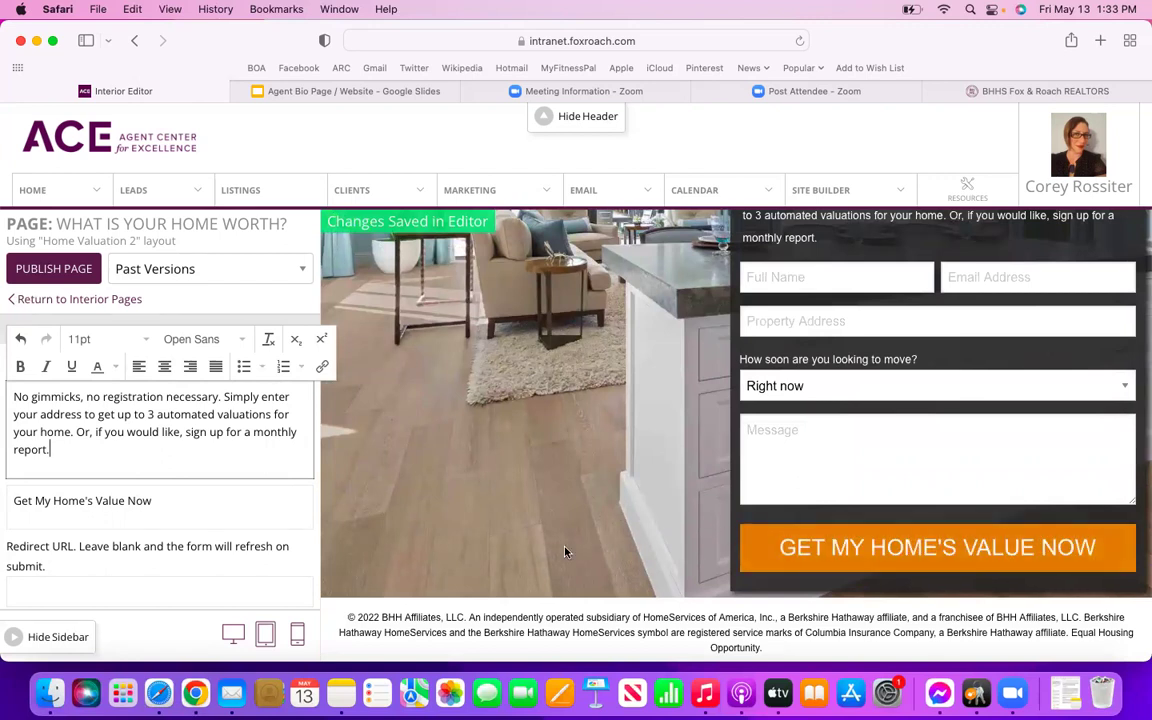
scroll(920, 524, up, 2)
scroll(920, 526, down, 3)
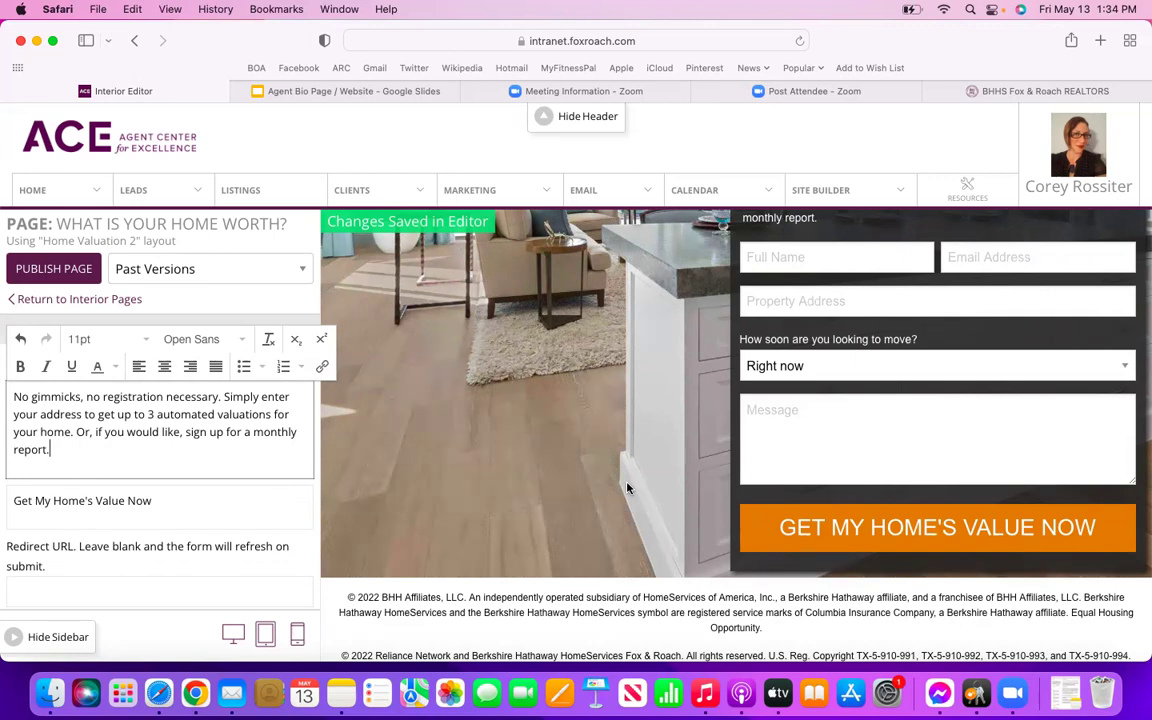
Change the form's submit button text from "Get My Home's Value Now" to "Go To Home Valuation Page".
scroll(90, 519, down, 2)
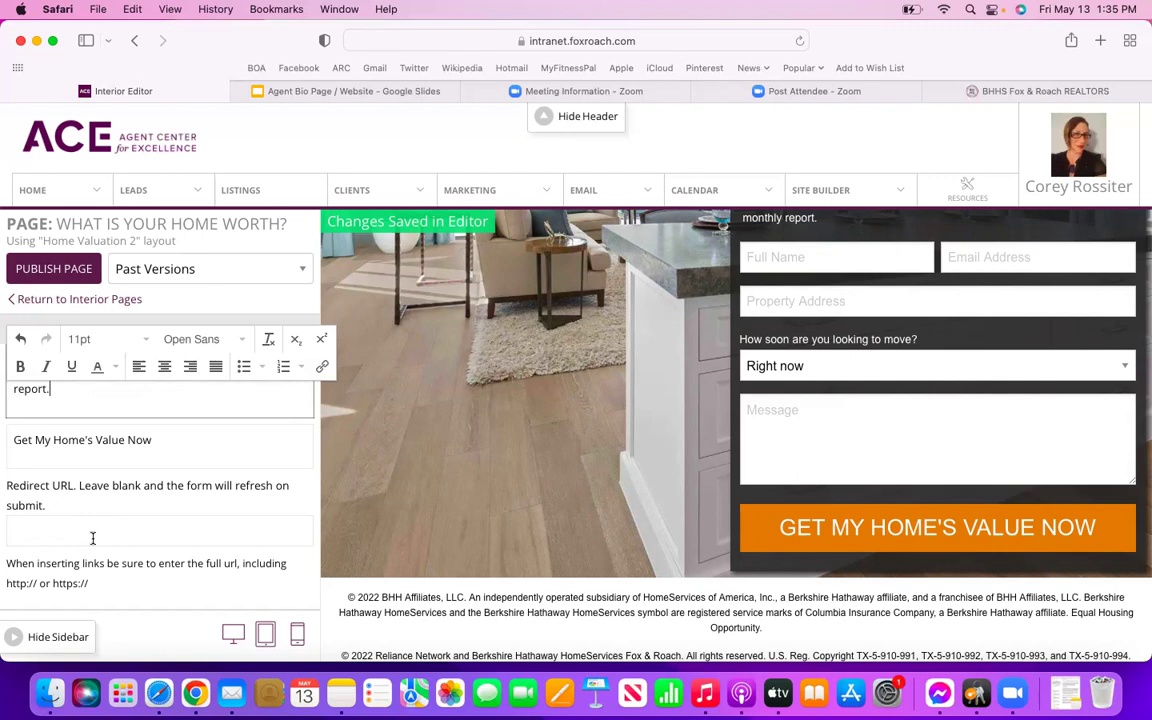
triple_click(166, 440)
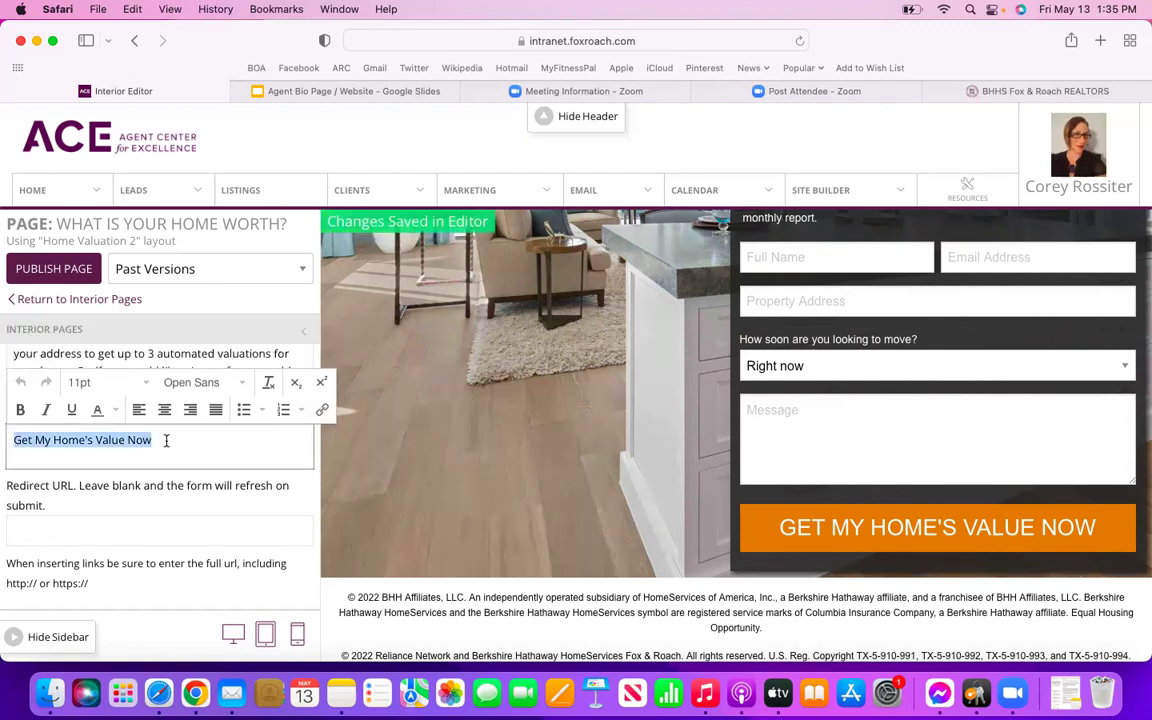
text(Go )
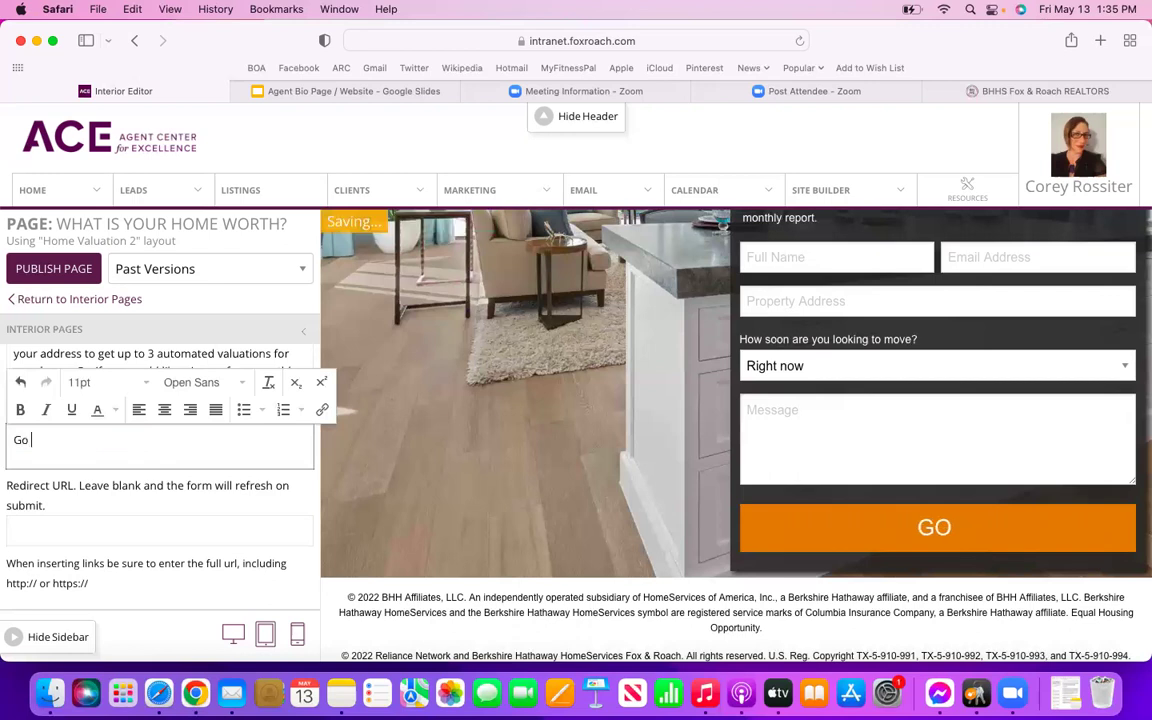
text(To Home V)
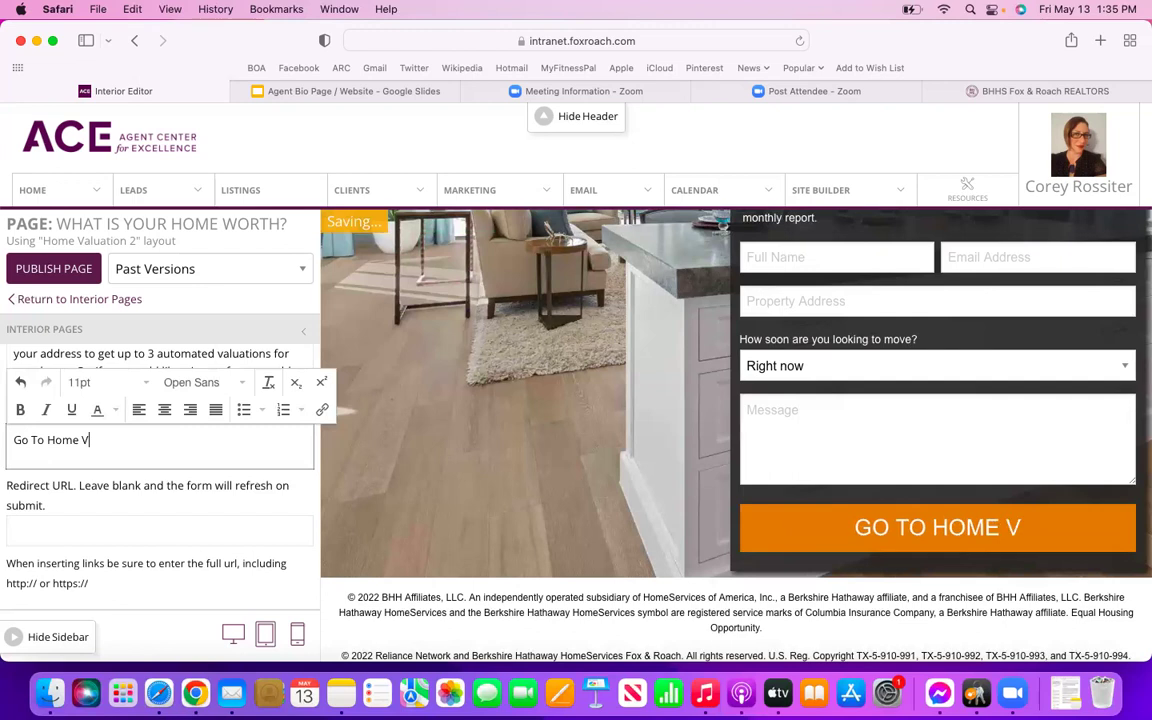
text(aluation Page)
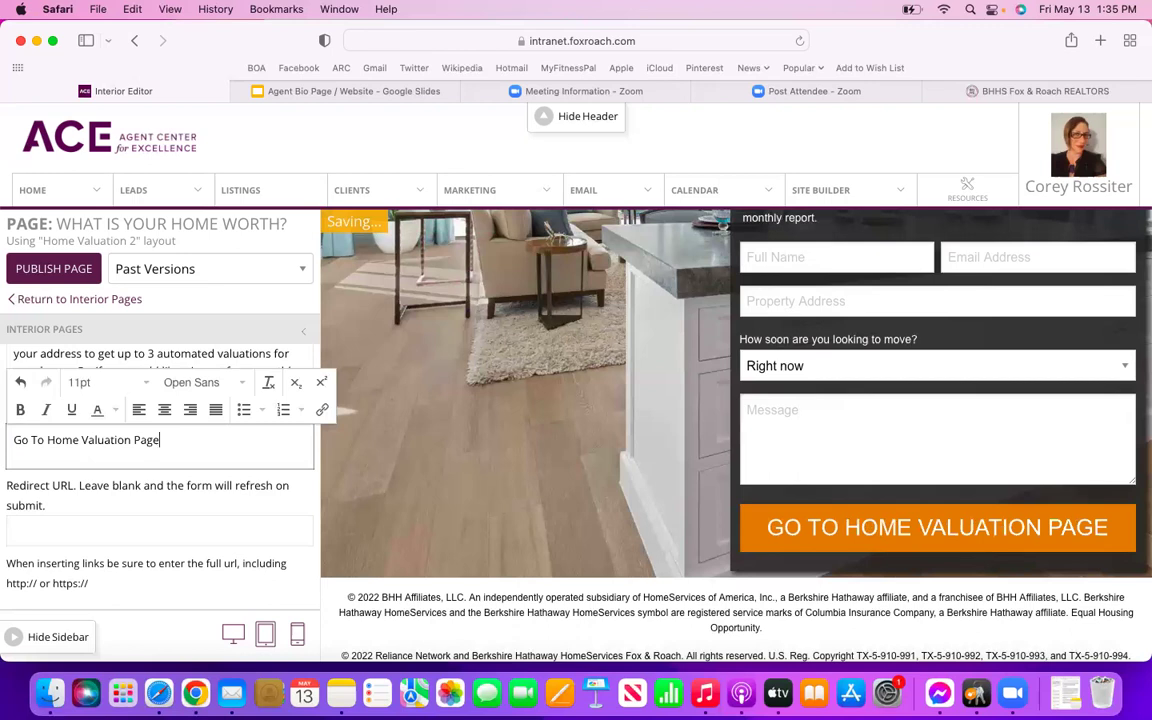
Load intranet.foxroach.com in the browser tab showing the BHHS Fox & Roach website and search the resources for "hvs".
click(91, 532)
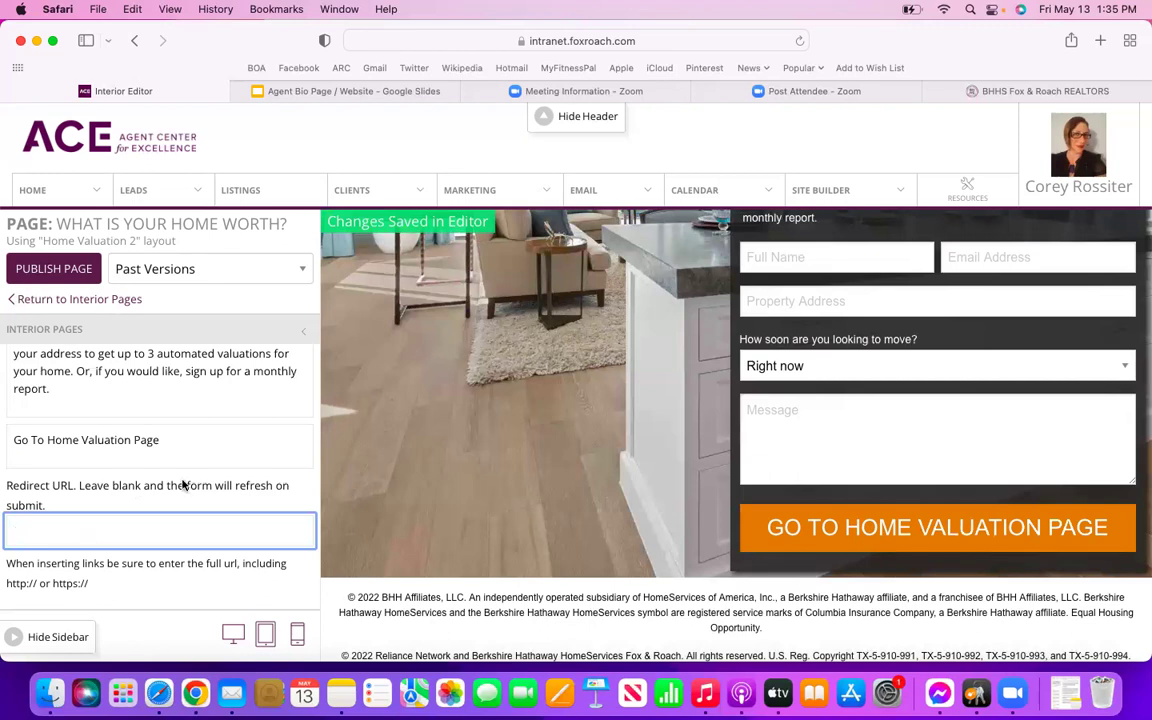
click(969, 93)
click(701, 42)
text(intr)
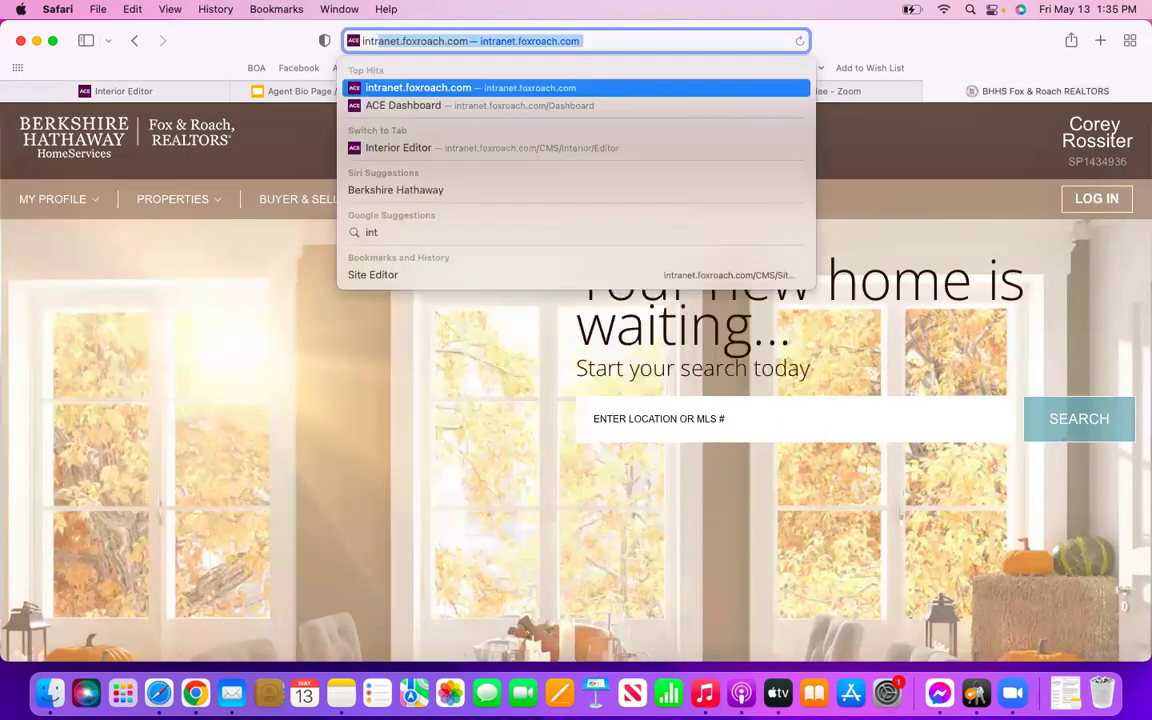
key(Return)
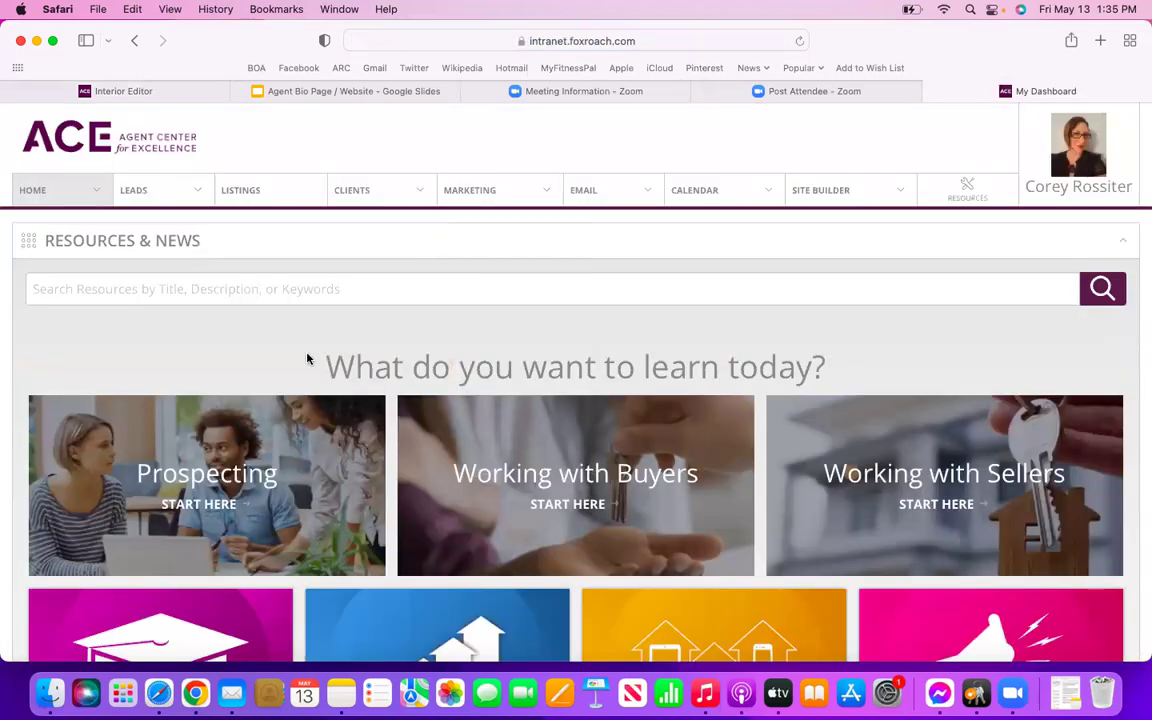
click(238, 288)
text(hvs)
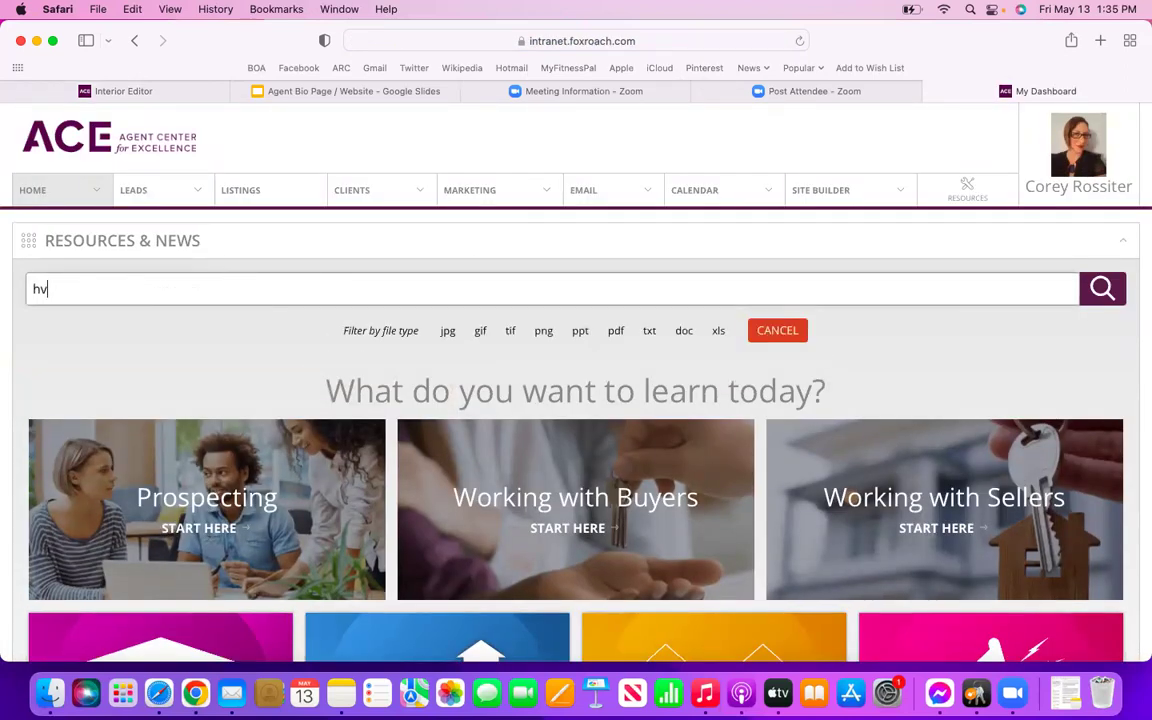
key(Return)
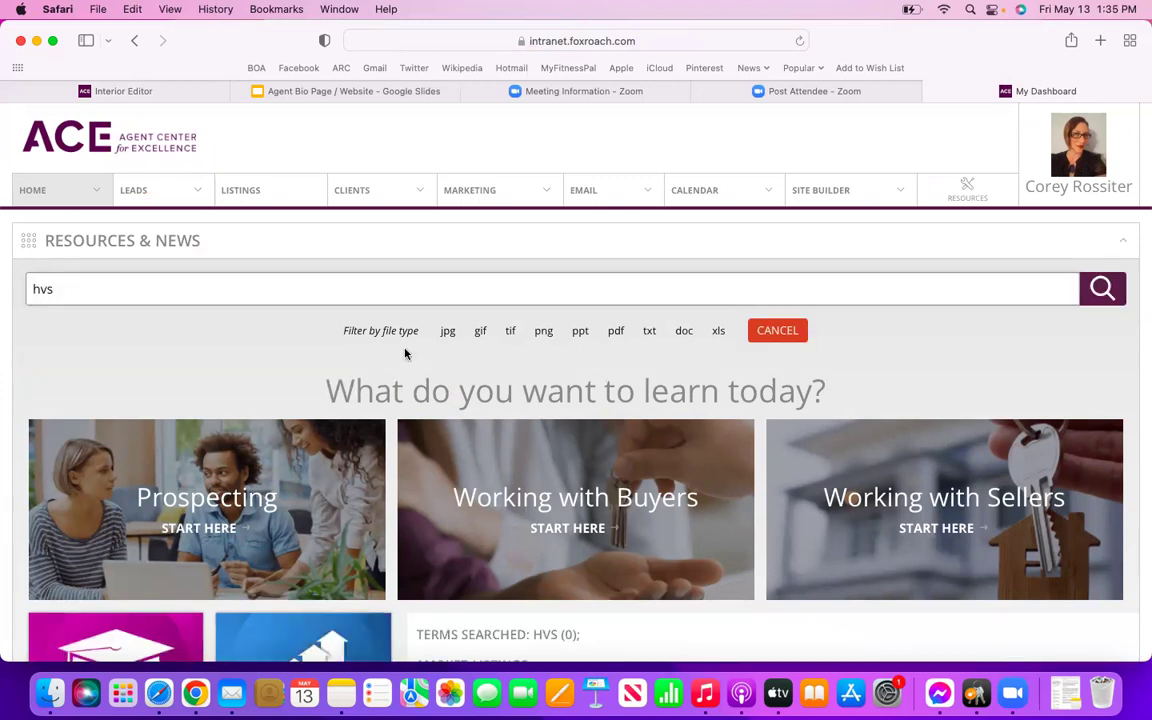
Open Buyer Match from the resource search results and go to its Market My Valuation Page section.
scroll(405, 352, down, 2)
scroll(405, 352, down, 6)
click(486, 354)
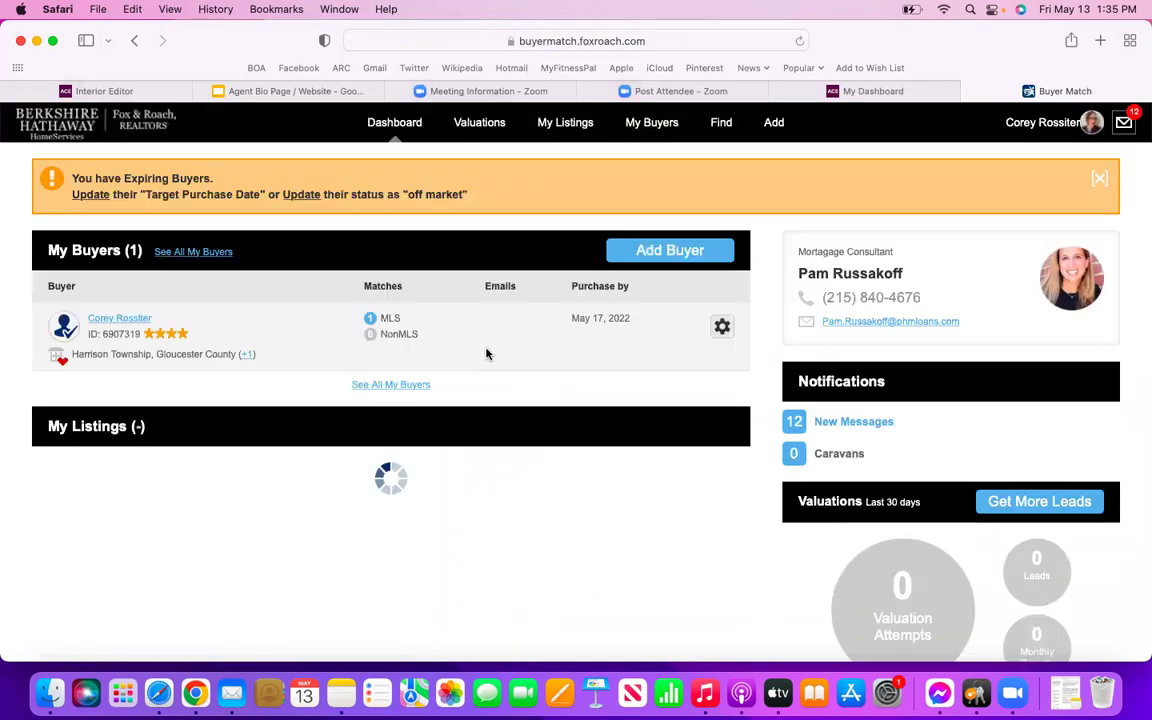
mouse_move(478, 121)
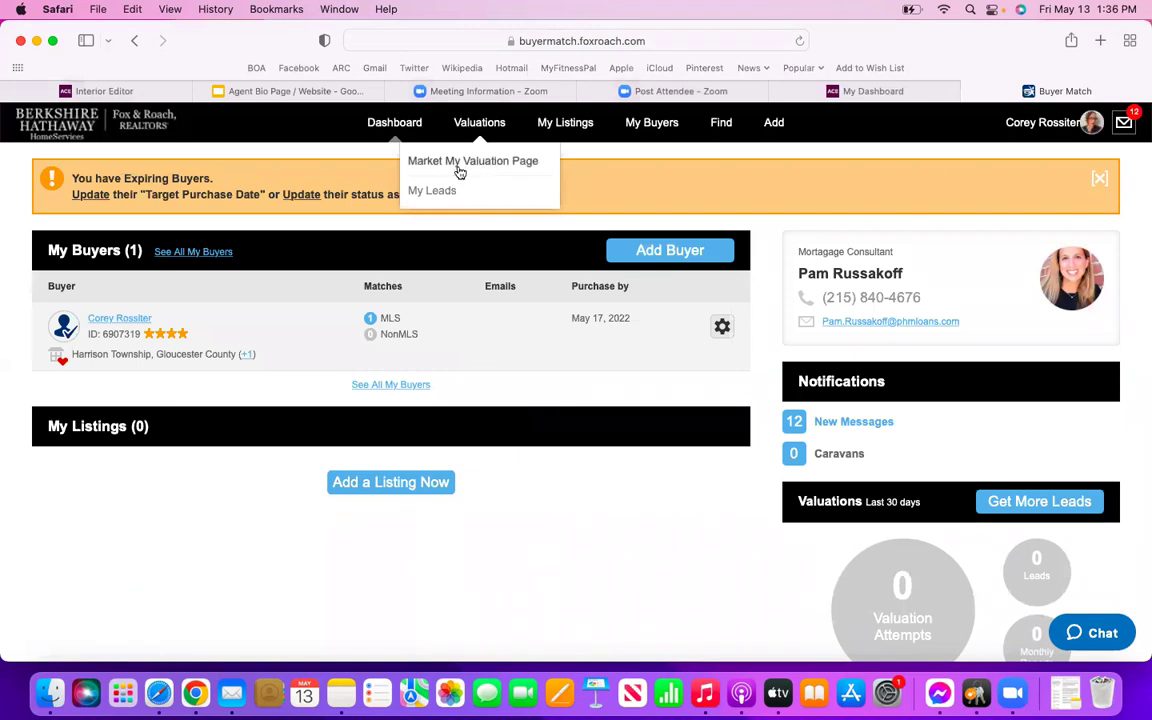
click(491, 164)
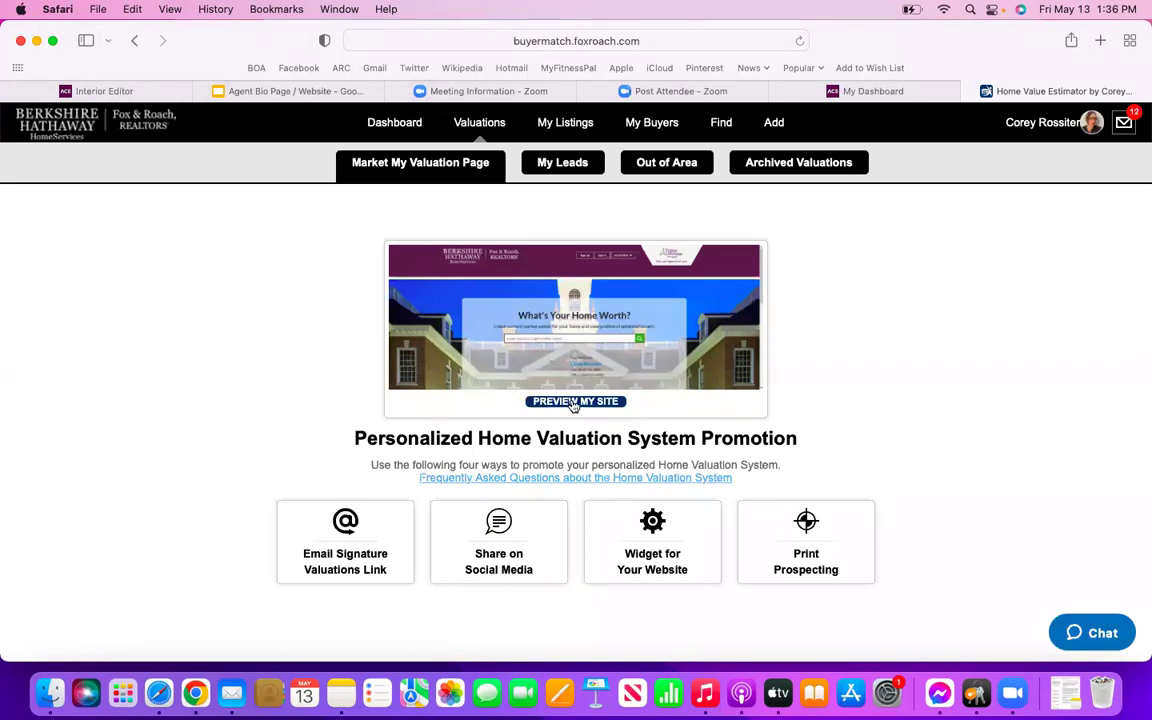
Copy the agent's personal valuations link from the Email Signature Valuations Link section and paste it as the lead form's redirect URL in the Interior Editor.
click(343, 565)
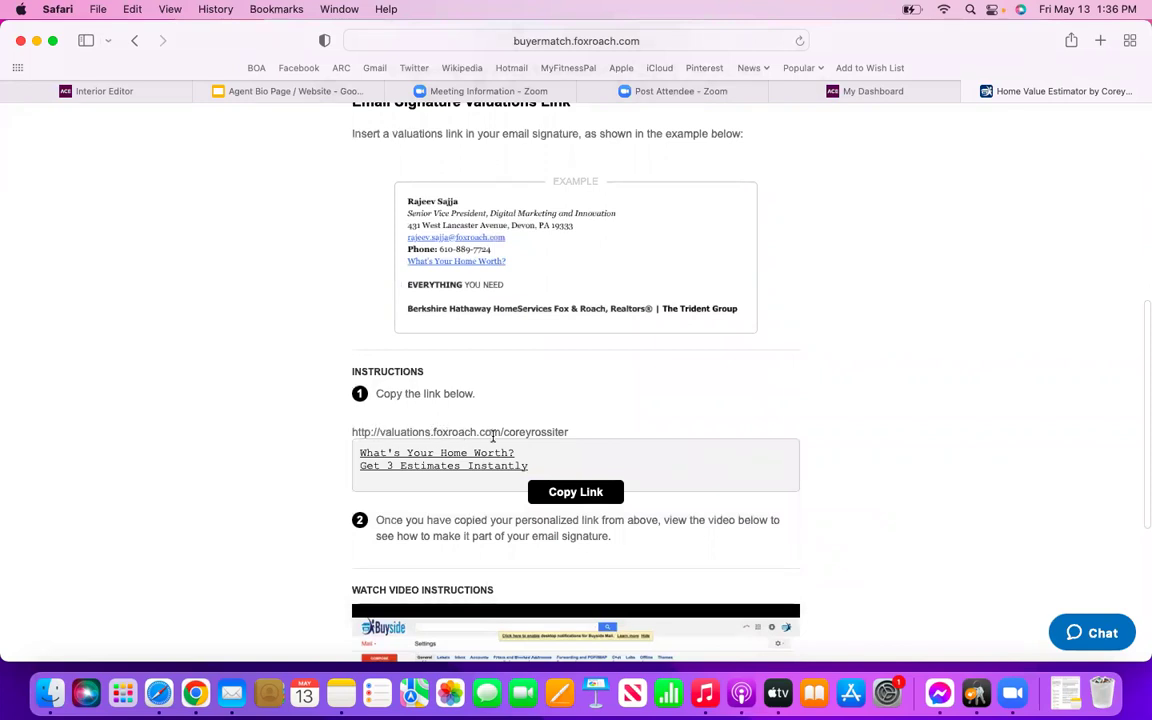
click(571, 497)
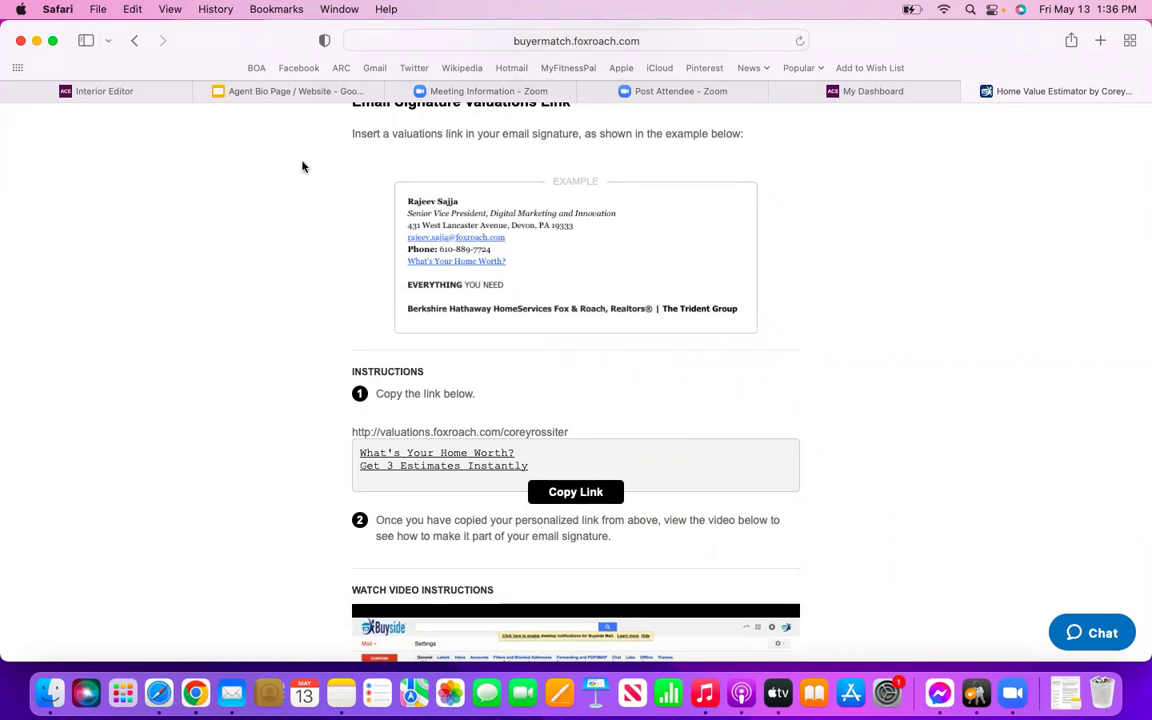
click(136, 92)
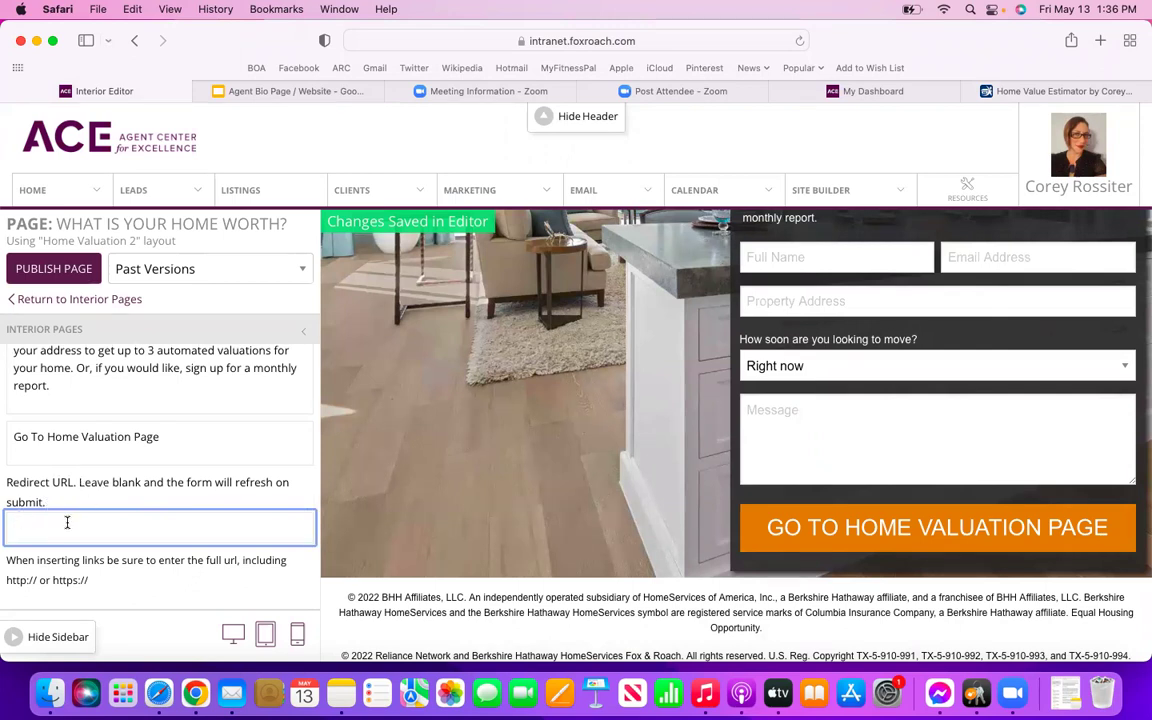
key(super+v)
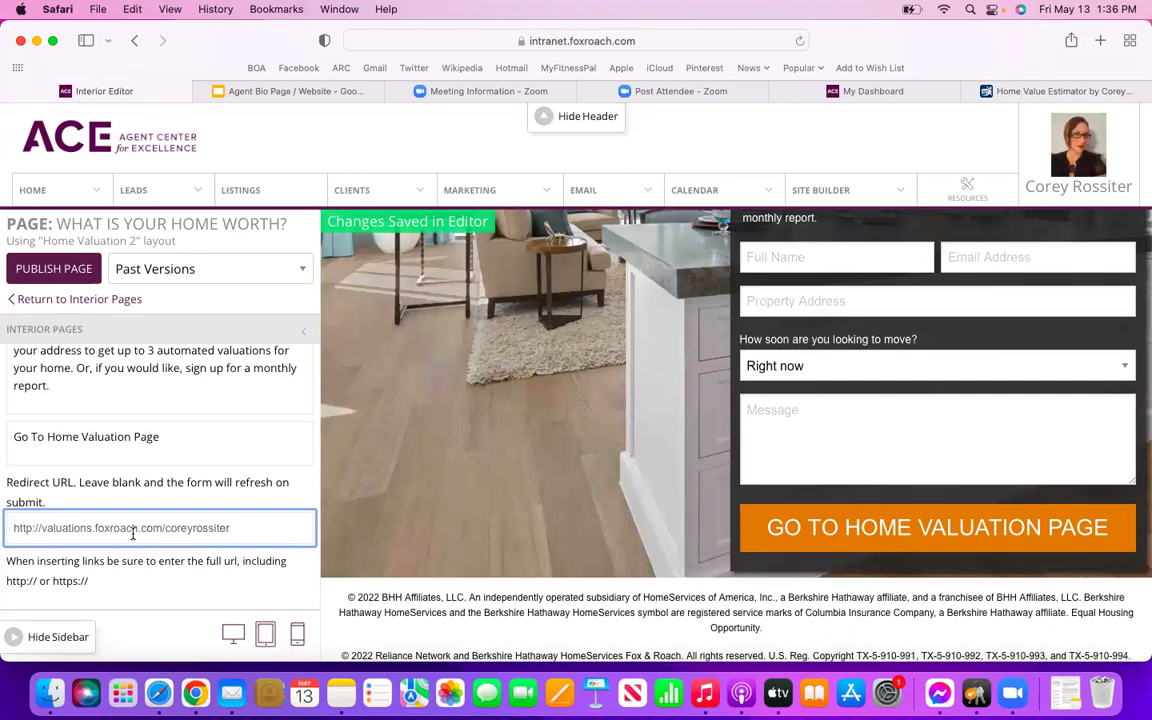
scroll(140, 536, down, 1)
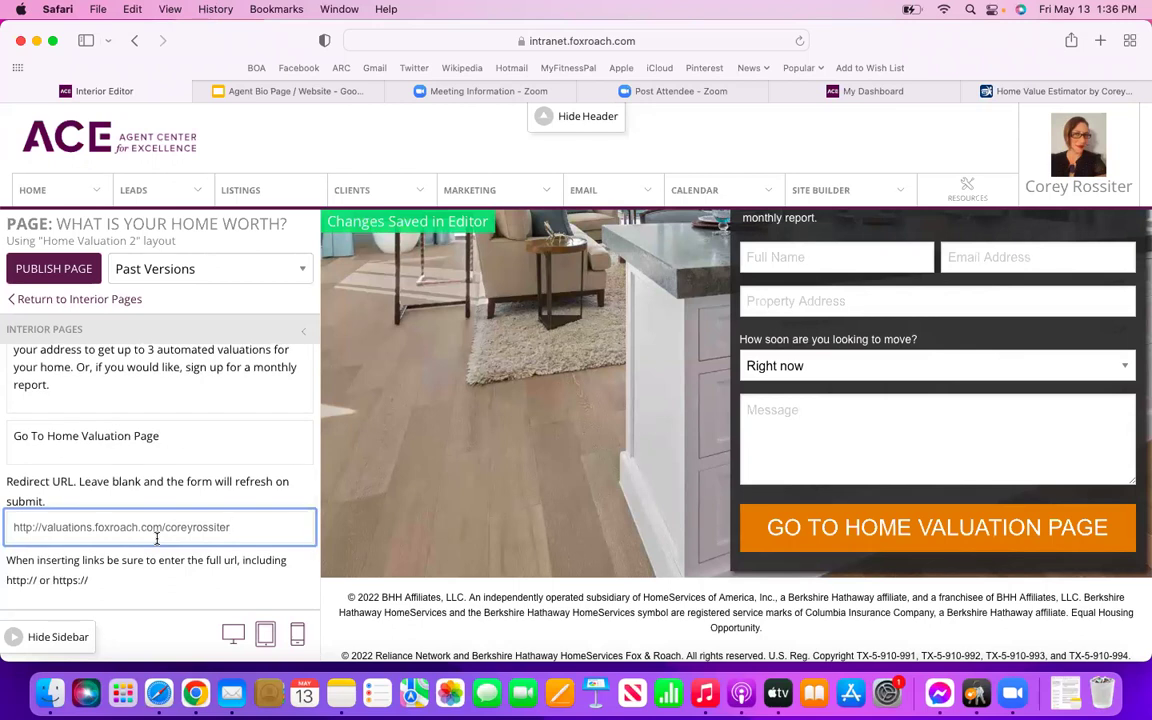
Check the edited home valuation page in the preview and publish it, confirming the overwrite.
scroll(157, 538, up, 5)
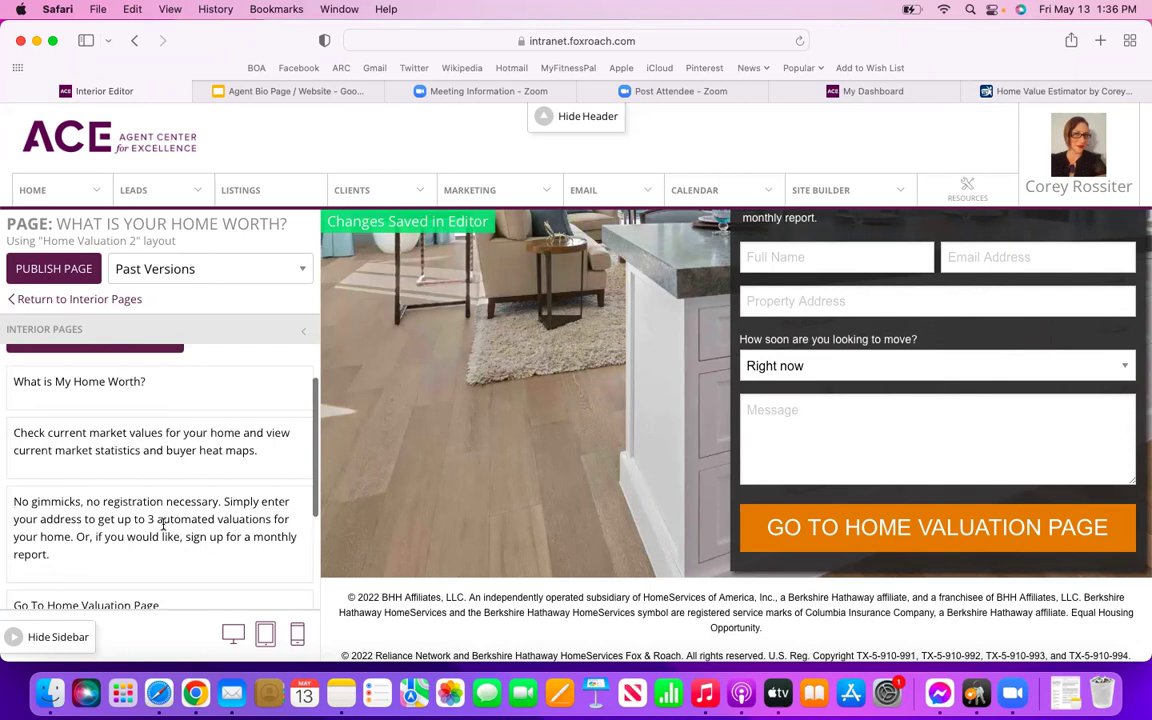
scroll(424, 458, up, 5)
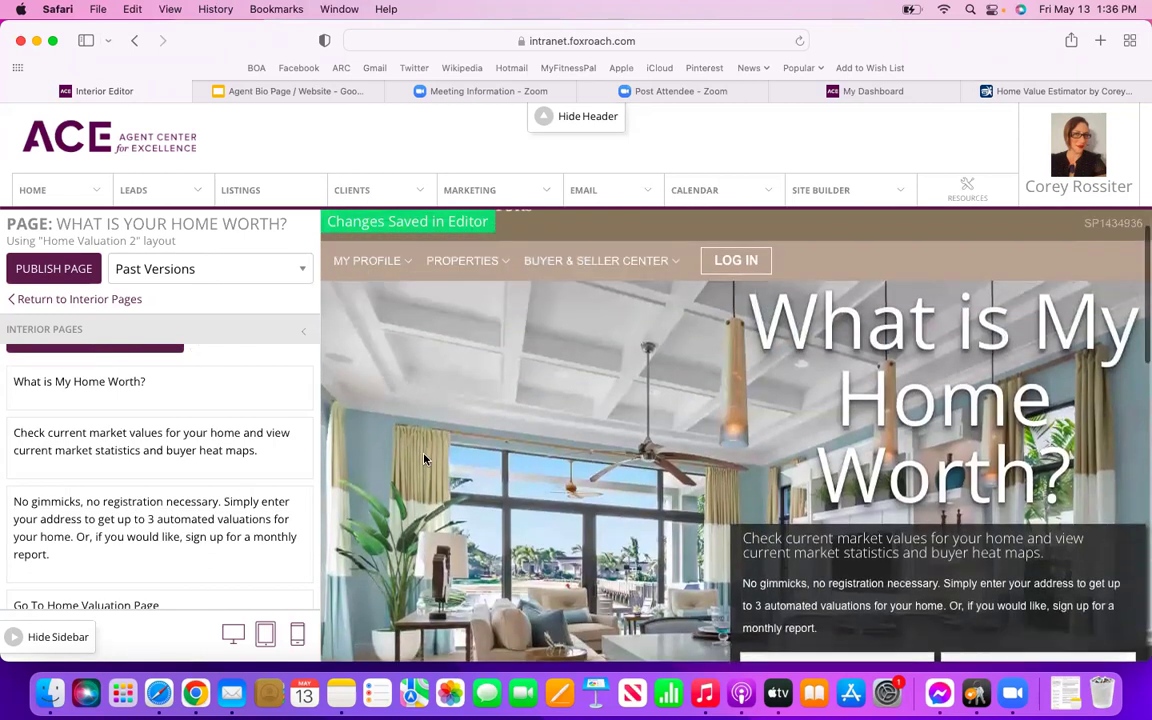
scroll(424, 458, down, 3)
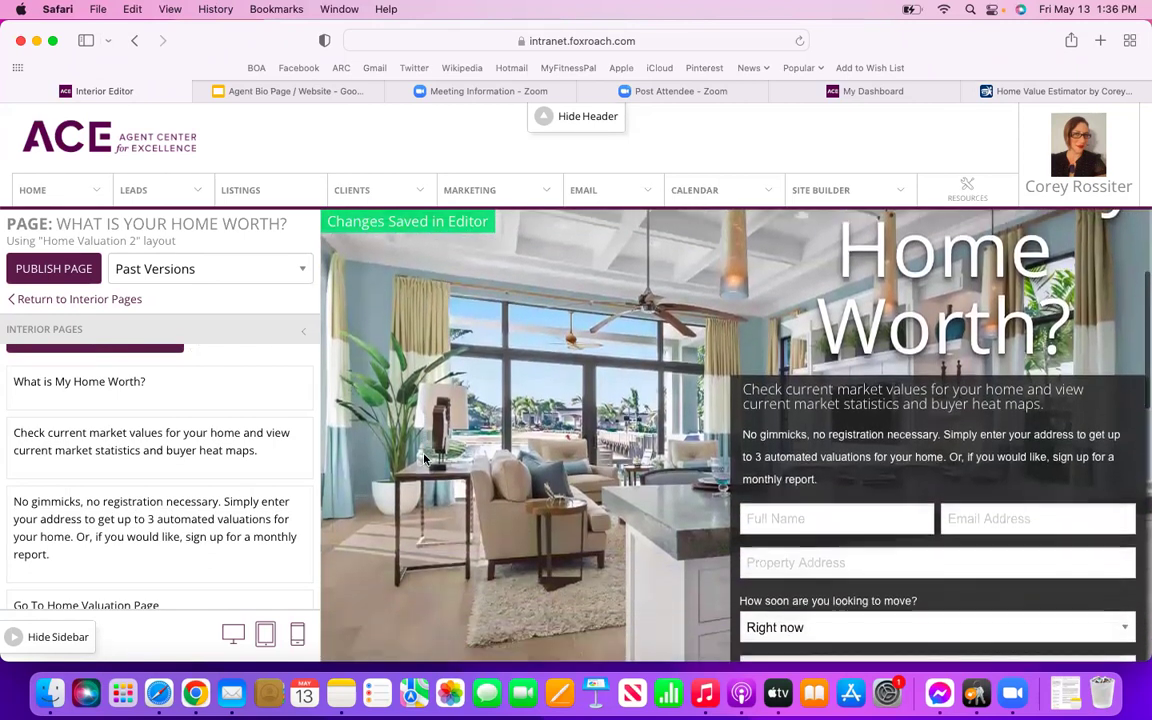
scroll(424, 458, down, 3)
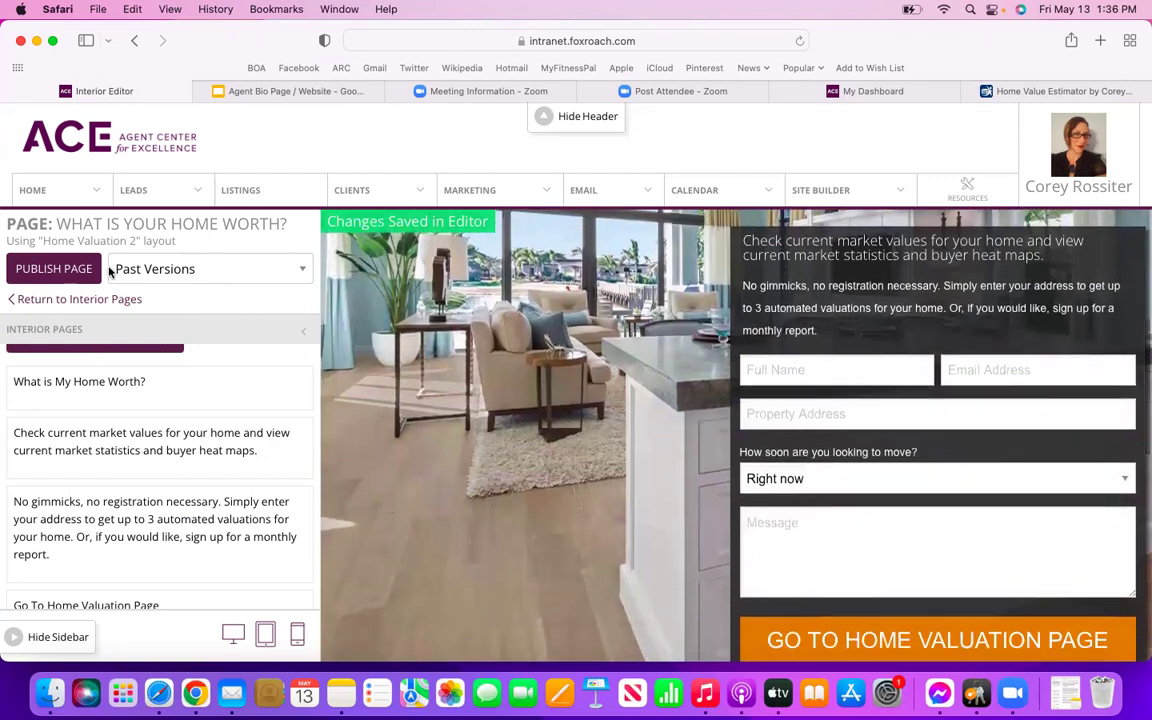
click(58, 270)
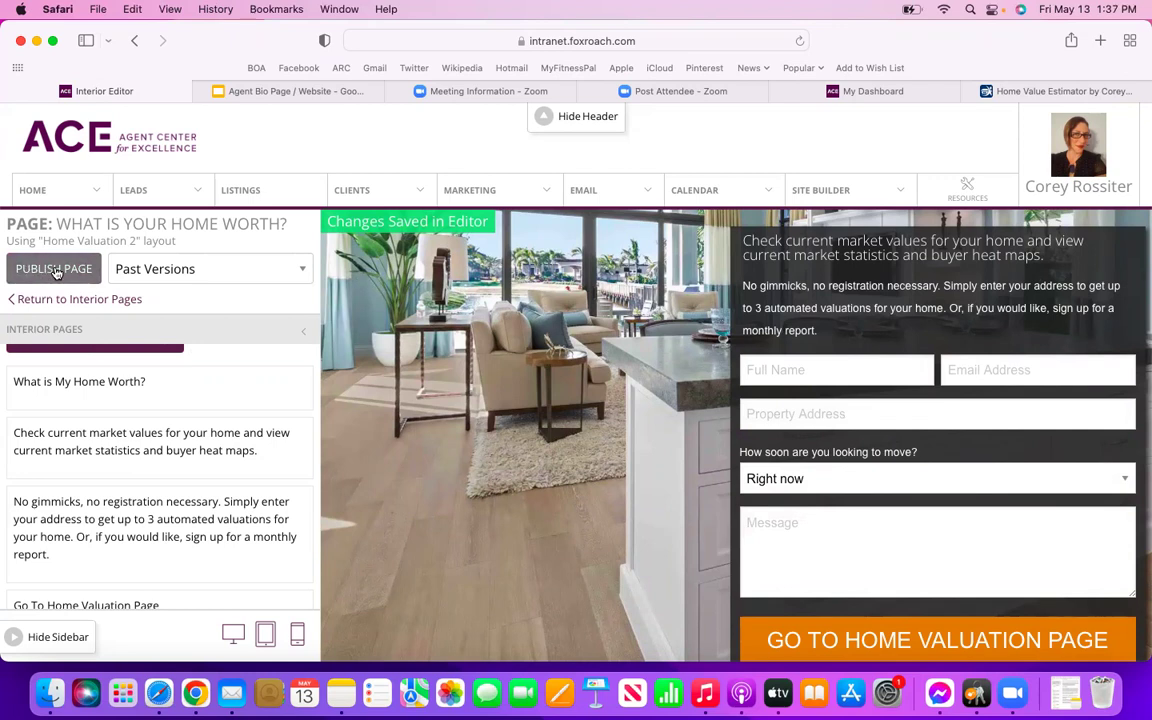
click(56, 270)
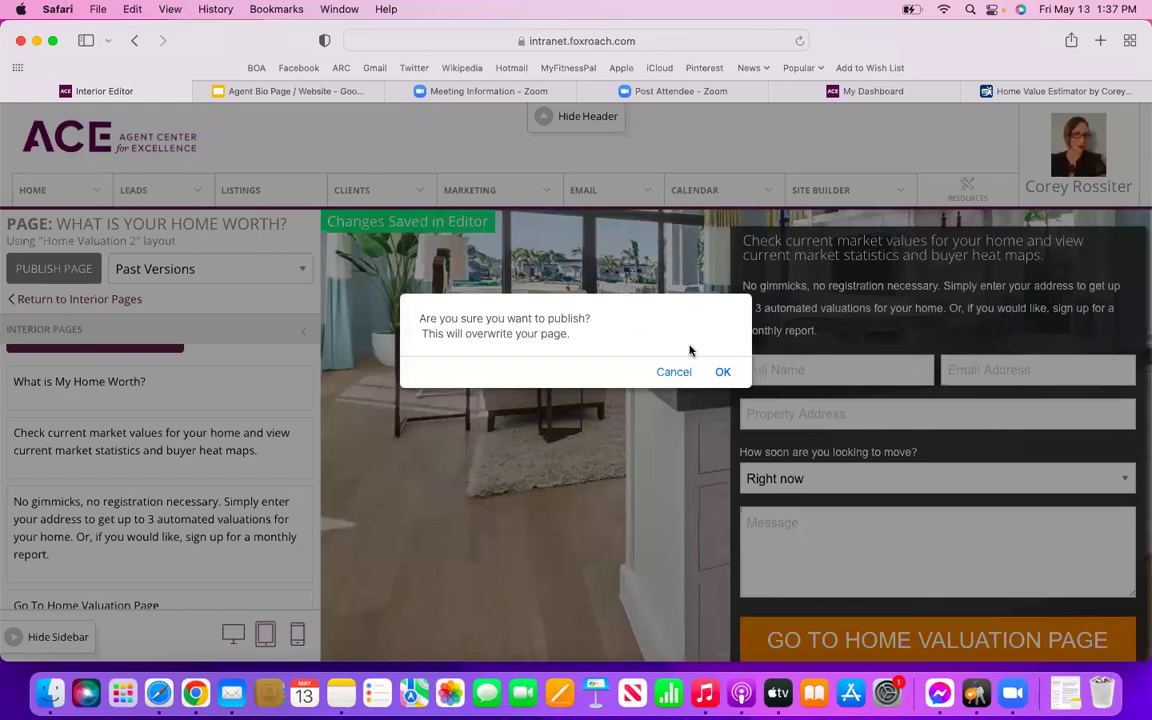
click(723, 373)
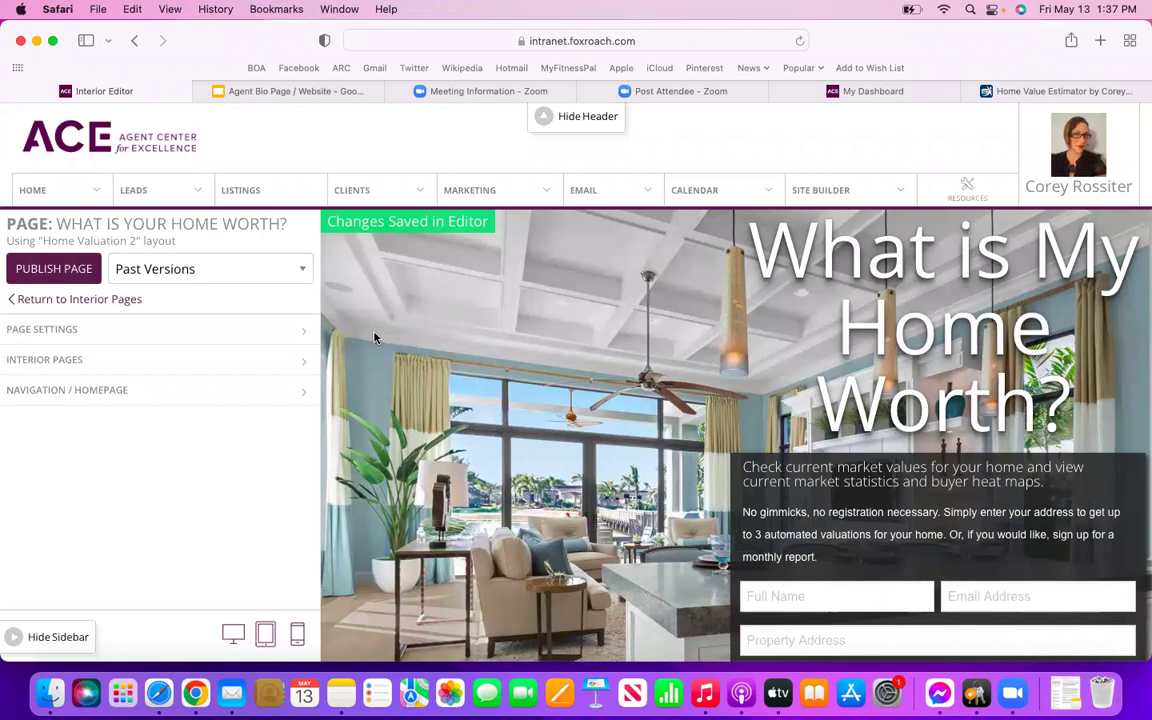
Open the site's navigation for editing and add the "What Is Your Home Worth?" lead form page to it.
click(95, 396)
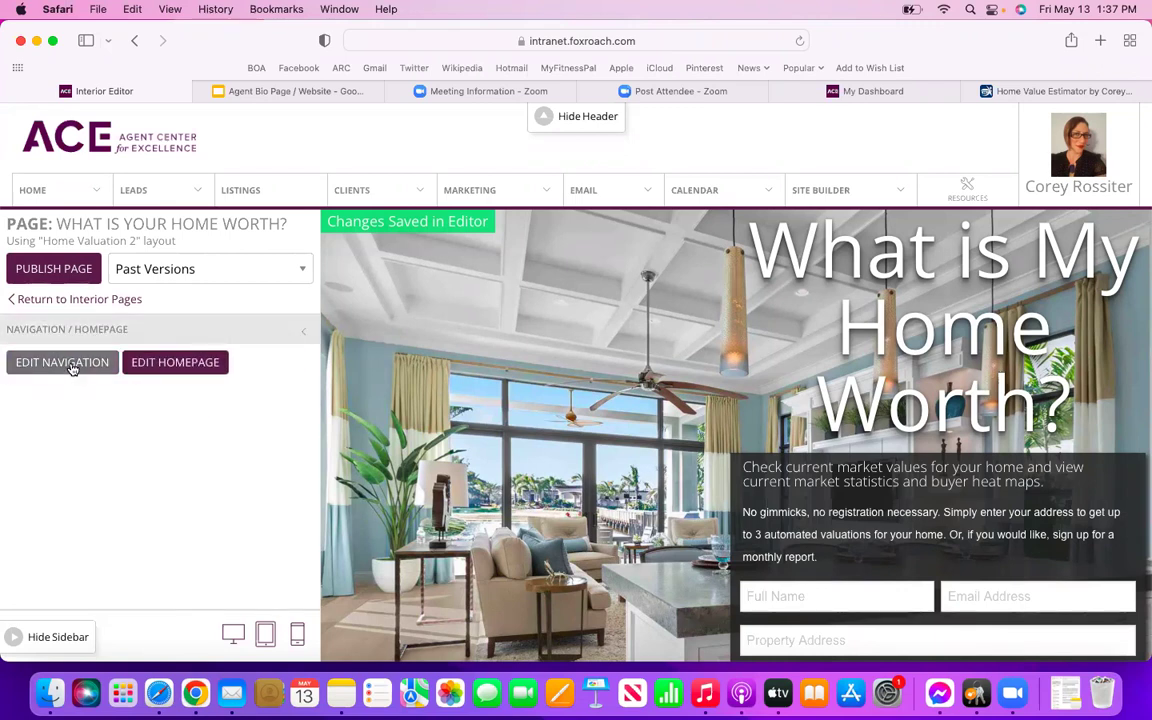
click(71, 368)
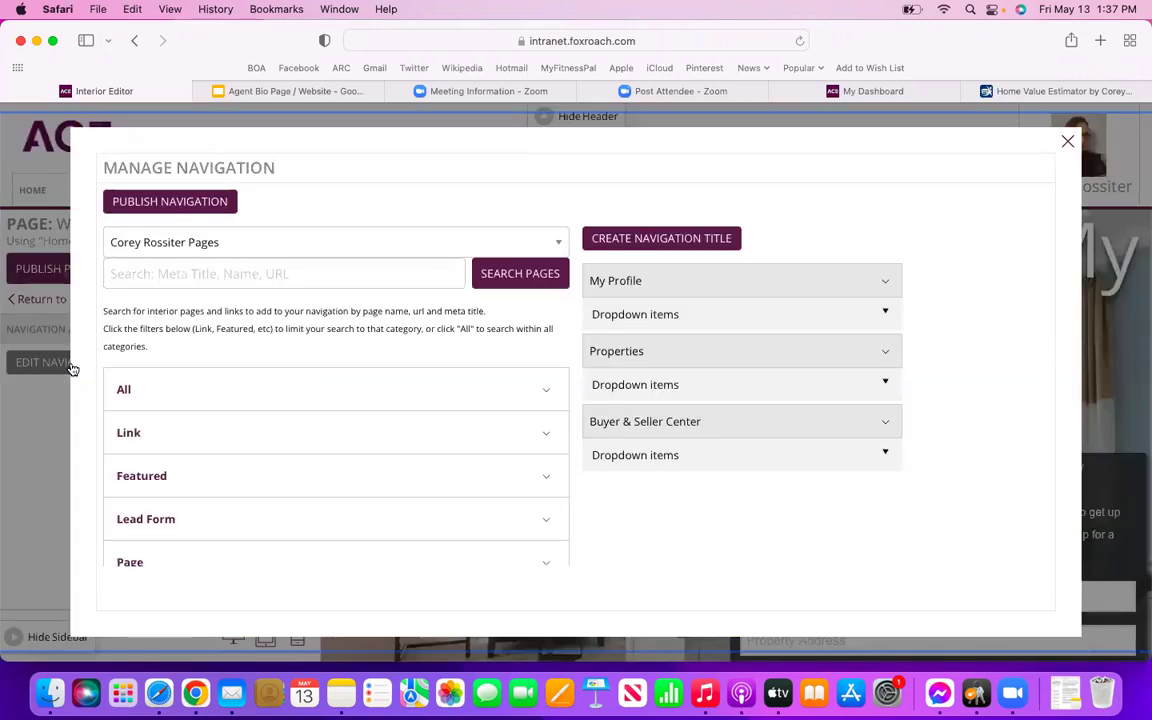
scroll(228, 408, down, 5)
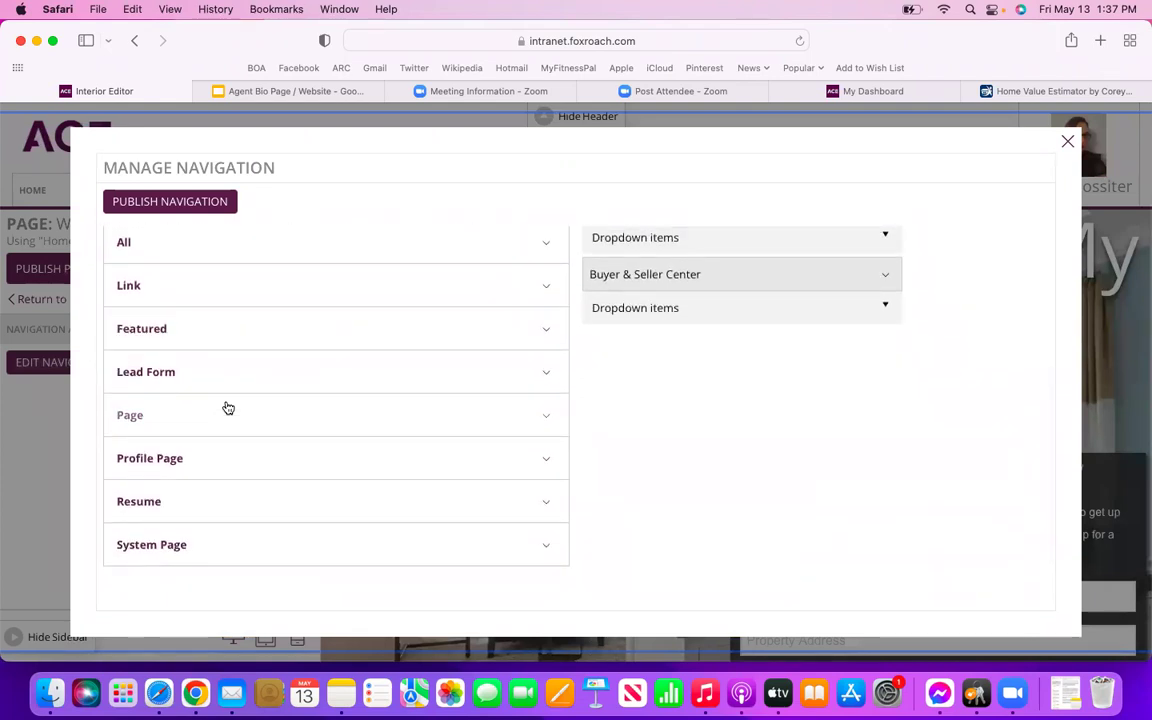
click(182, 372)
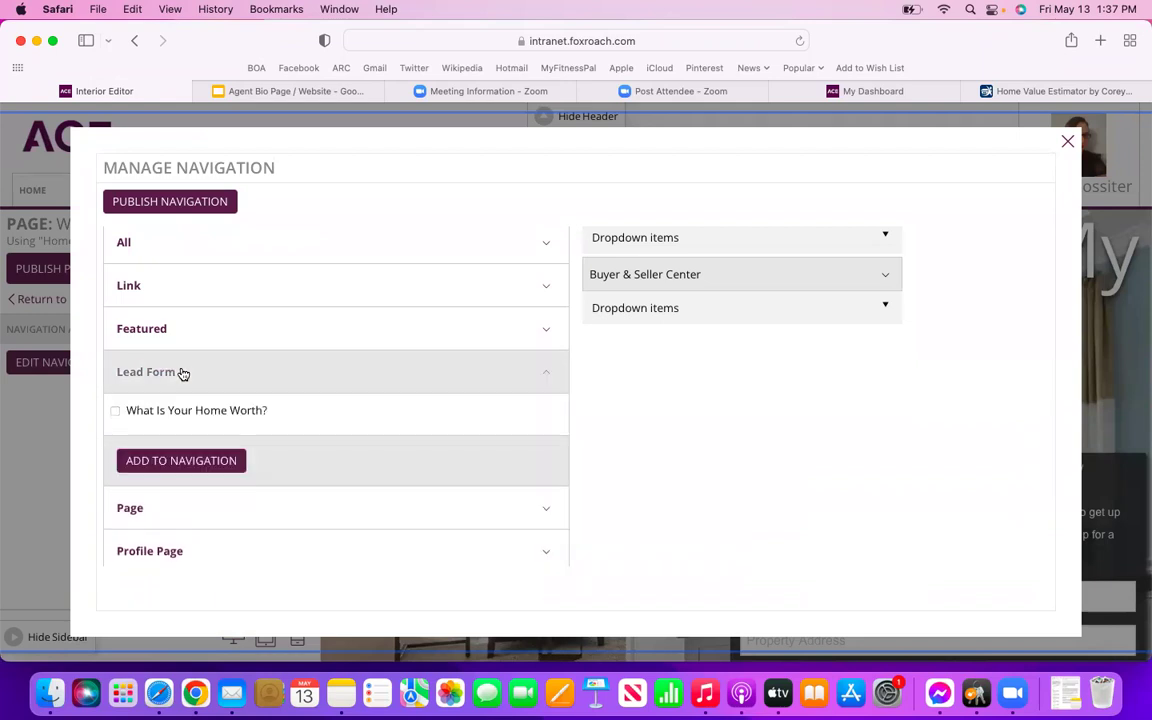
click(114, 411)
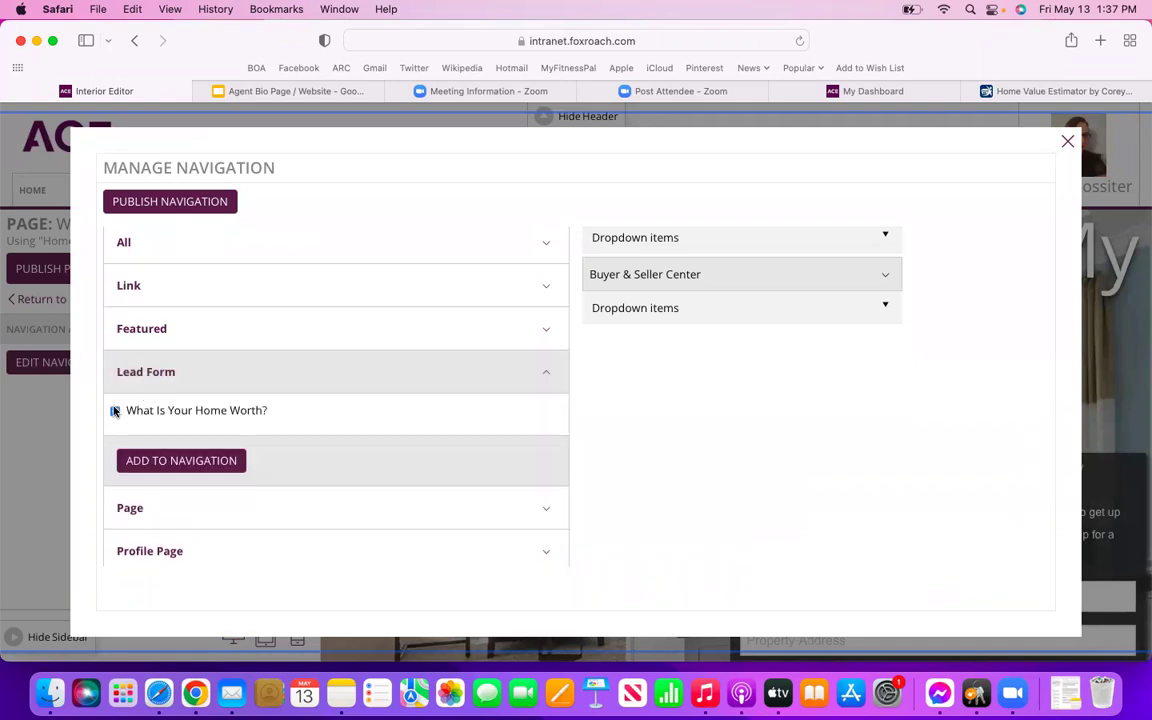
click(174, 462)
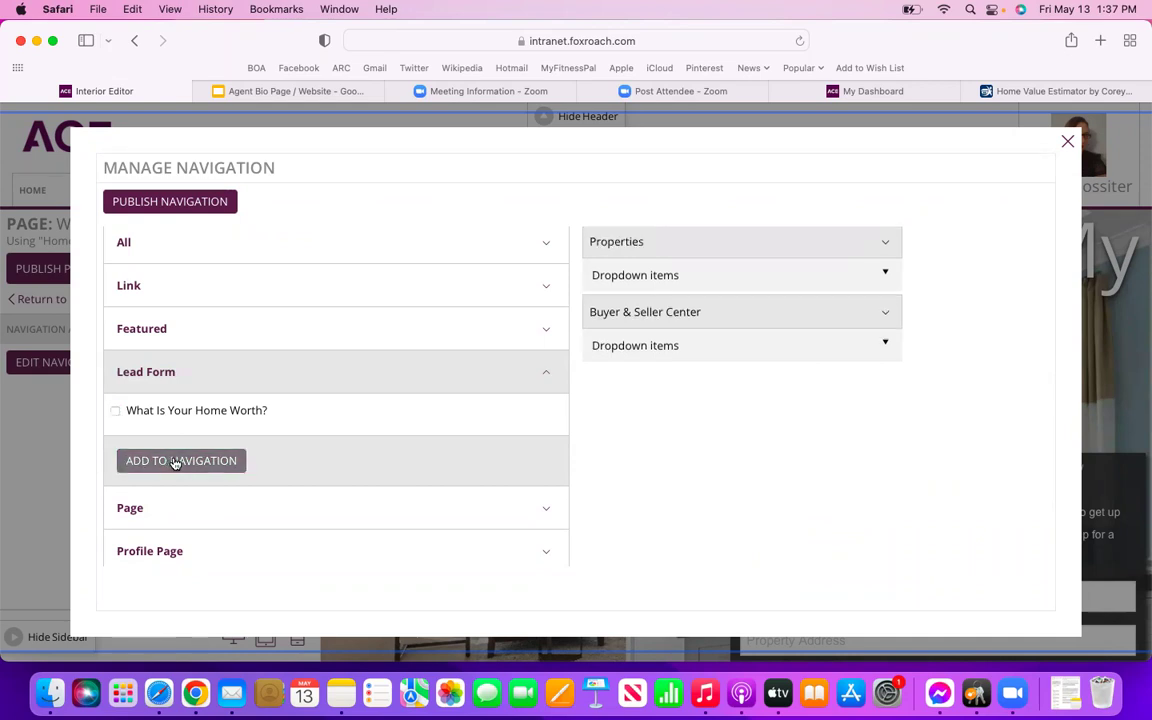
scroll(790, 481, up, 5)
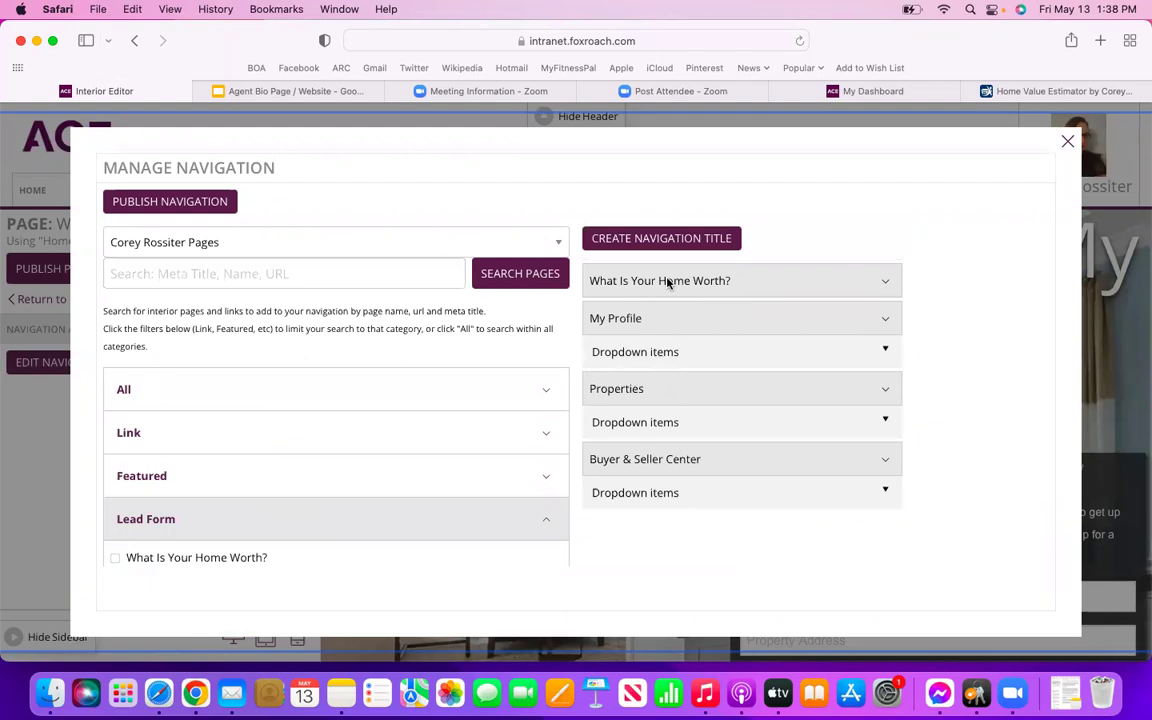
Examine the navigation titles and the dropdown items under Properties and Buyer & Seller Center.
scroll(695, 393, down, 1)
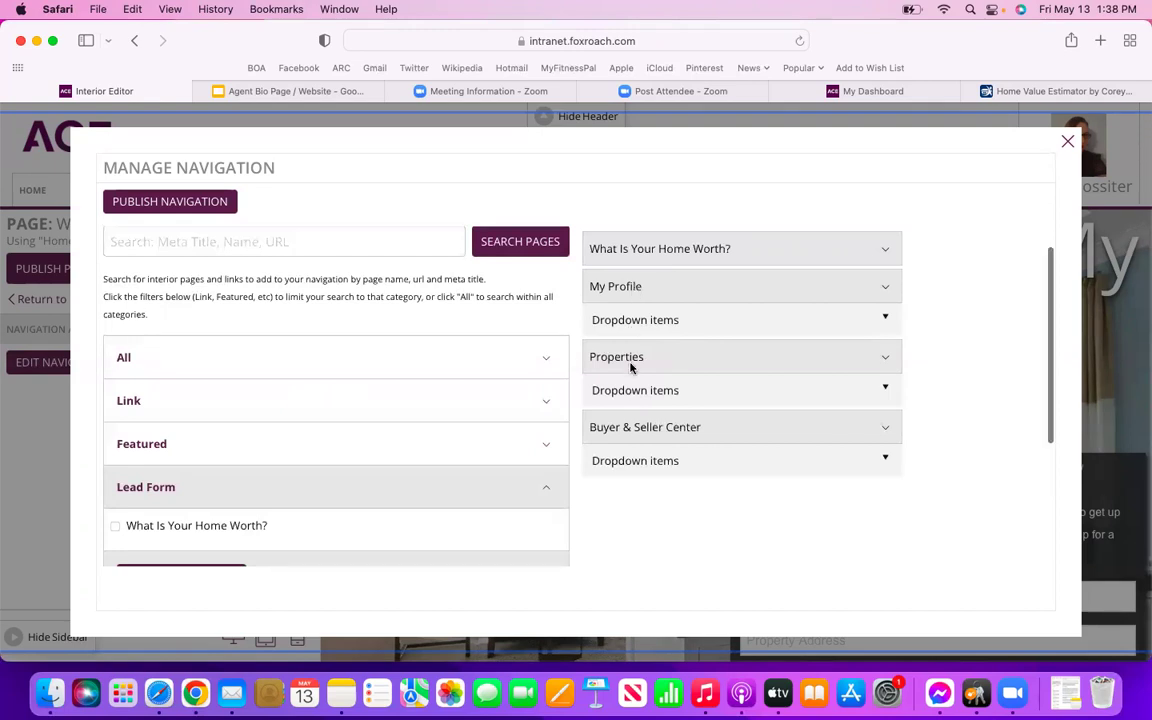
scroll(630, 370, down, 2)
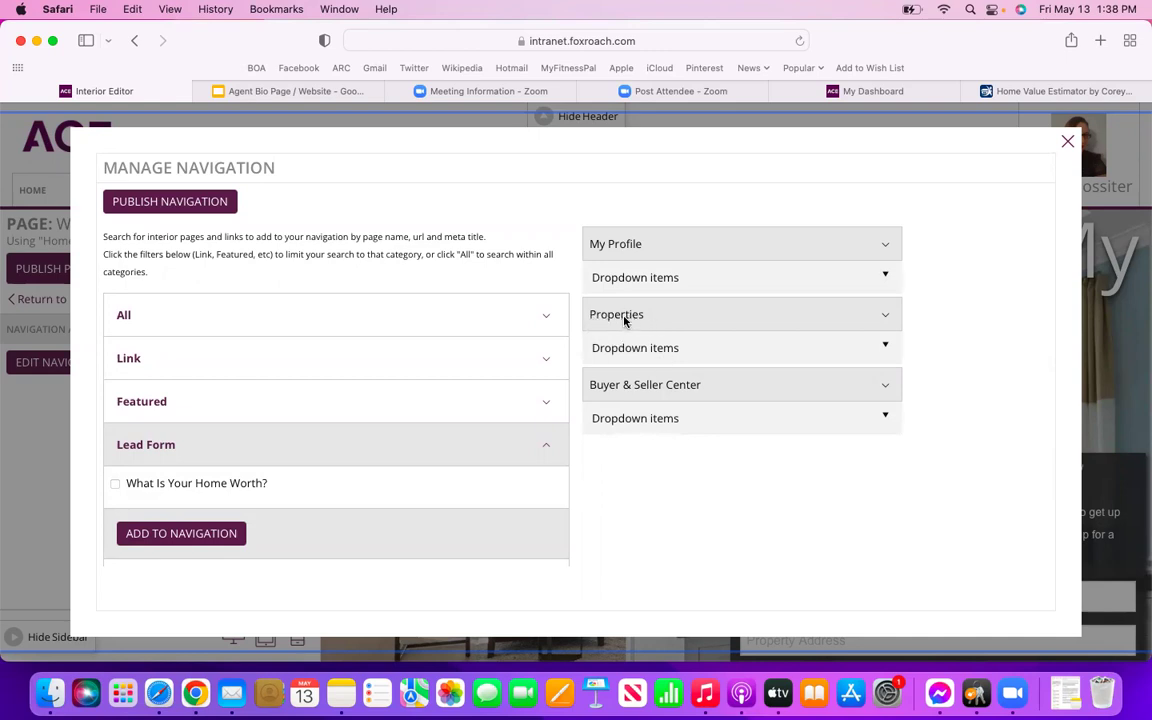
click(651, 348)
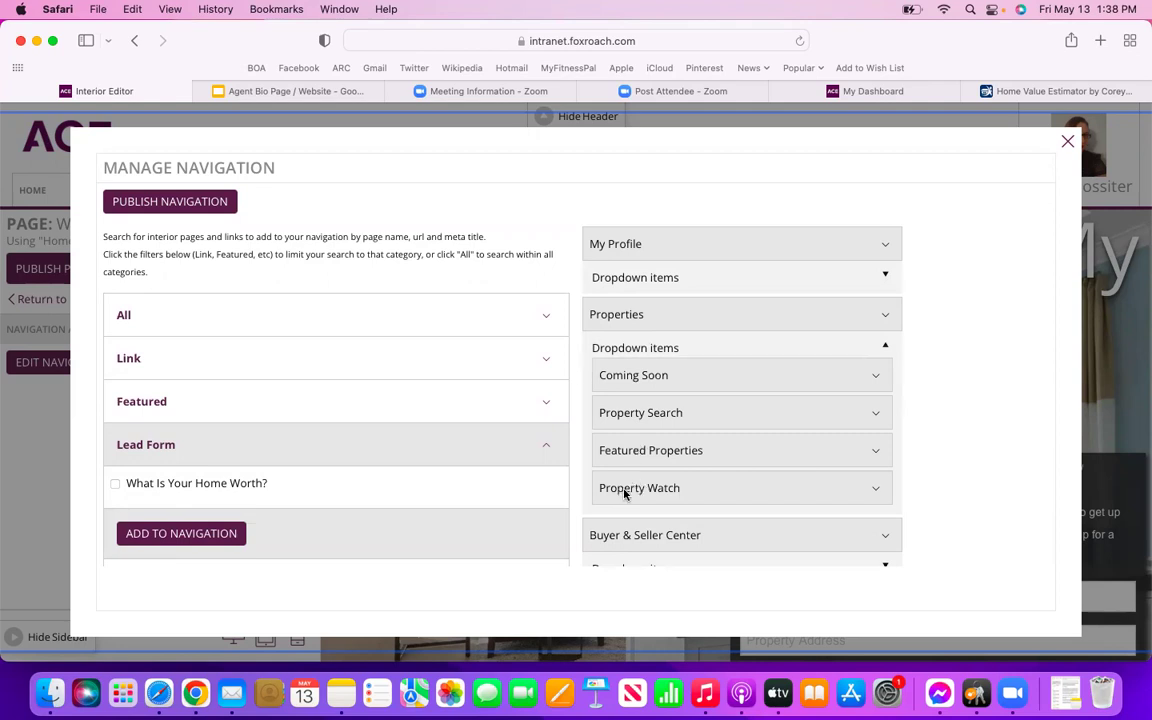
scroll(624, 493, down, 1)
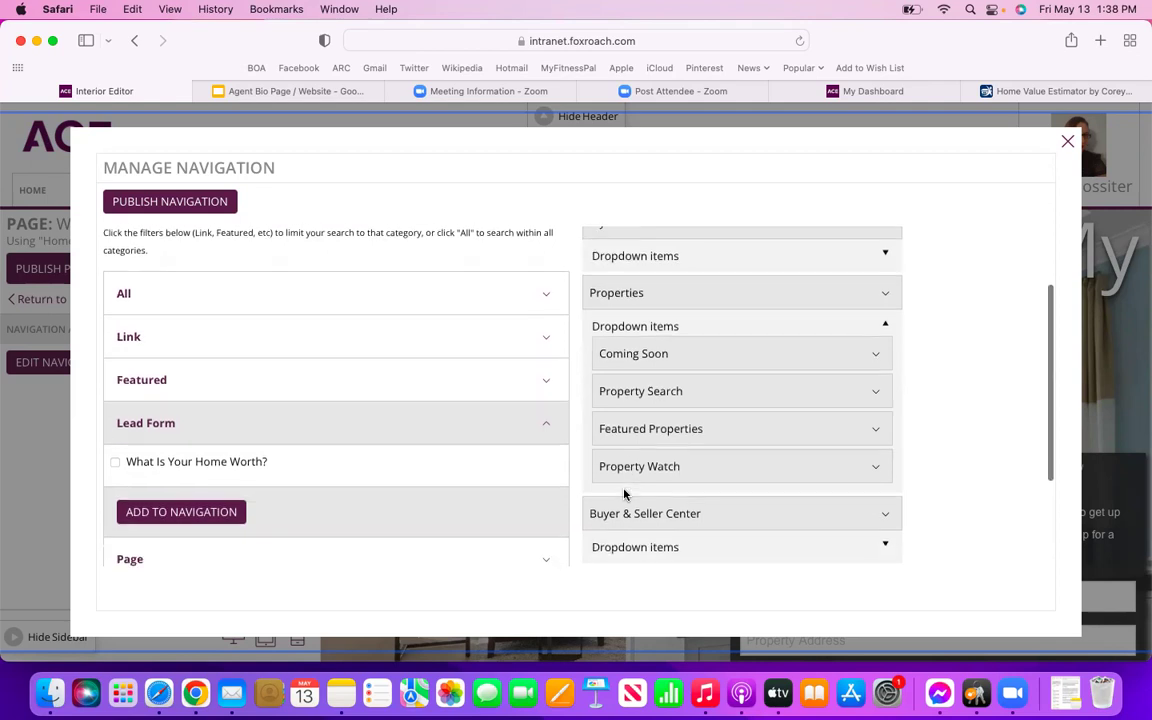
scroll(624, 493, down, 4)
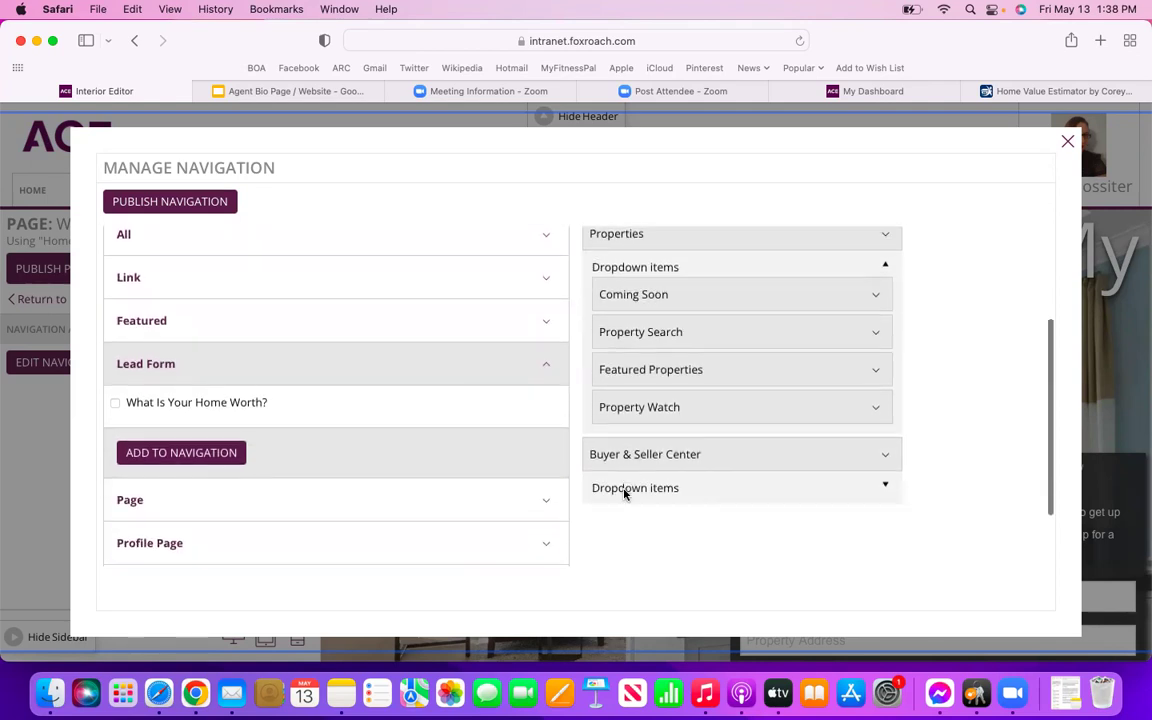
click(619, 436)
scroll(618, 438, down, 2)
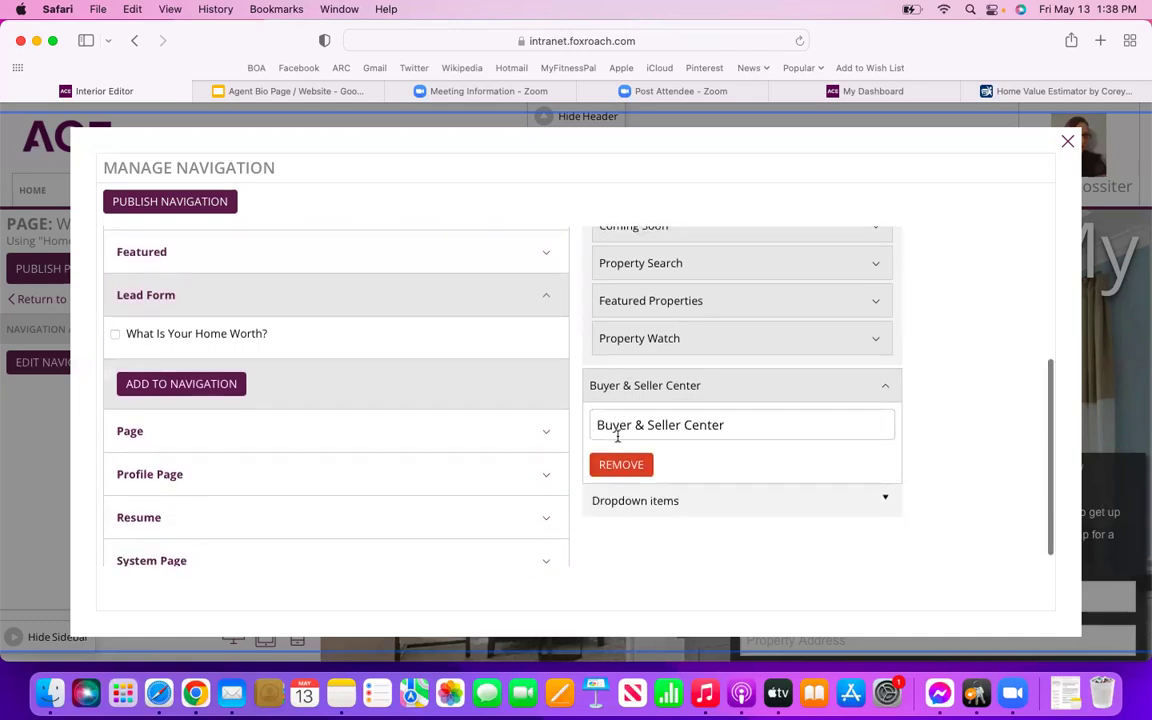
click(625, 505)
scroll(625, 505, down, 2)
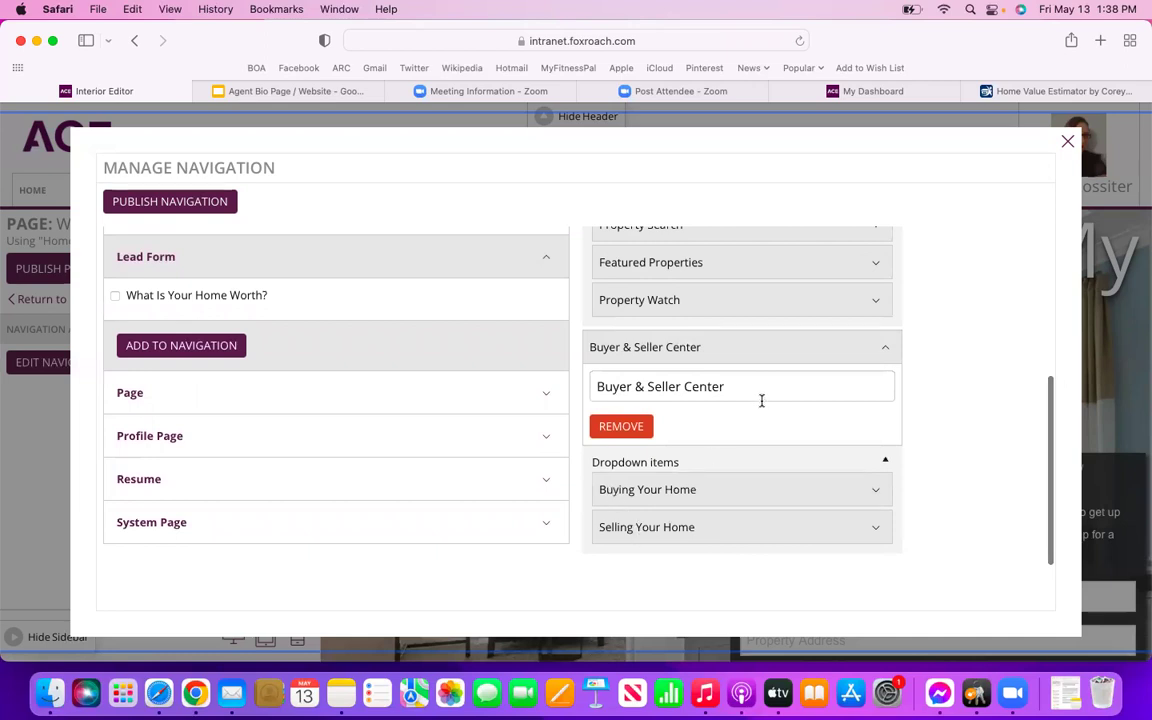
click(886, 350)
scroll(790, 401, up, 1)
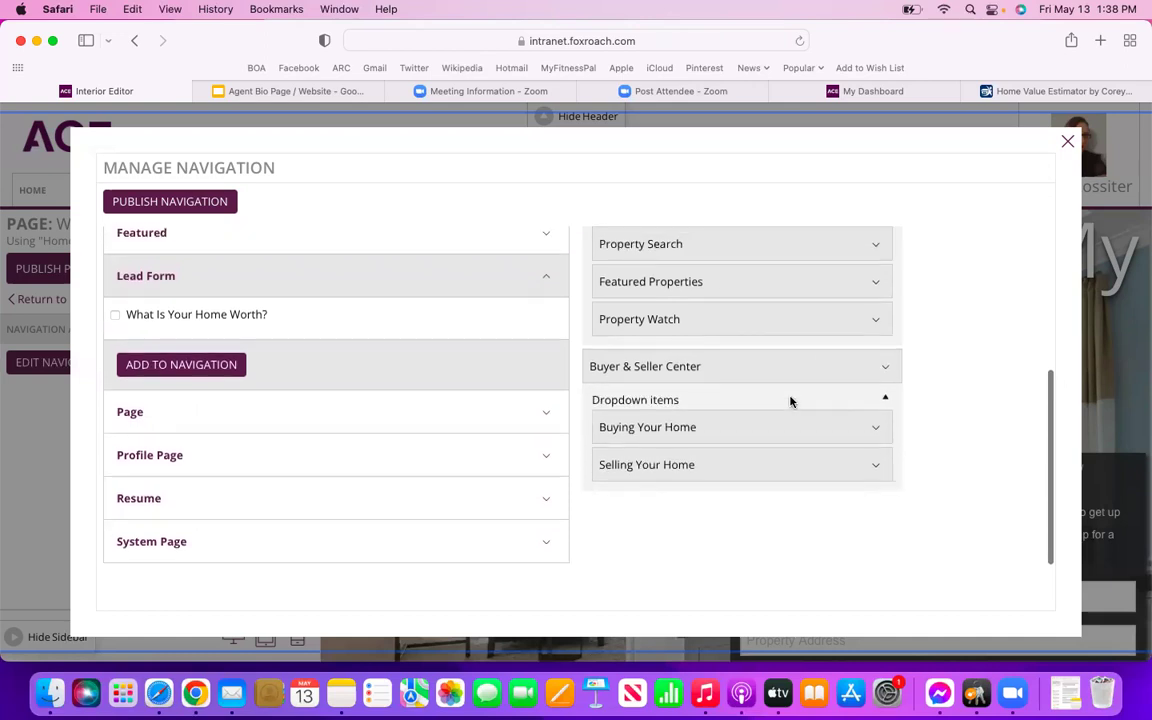
scroll(790, 401, up, 5)
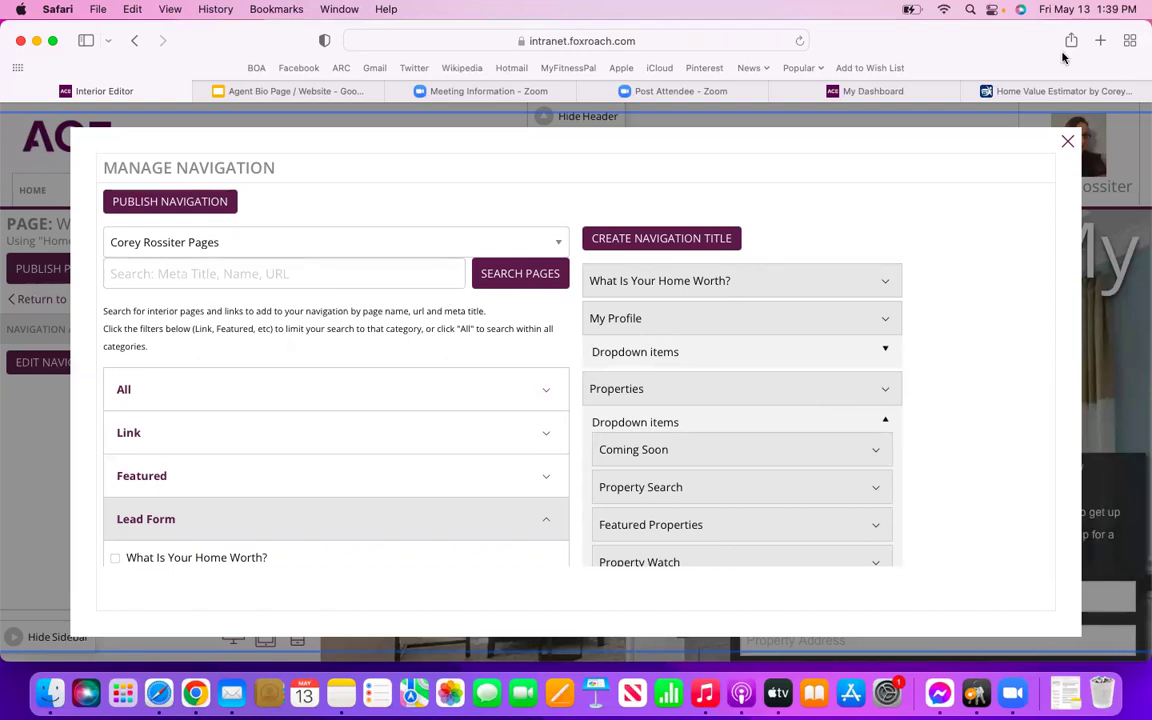
Load the agent's public foxroach.com website in the Home Value Estimator tab and inspect its My Profile, Properties and Buyer & Seller Center menus.
click(1039, 92)
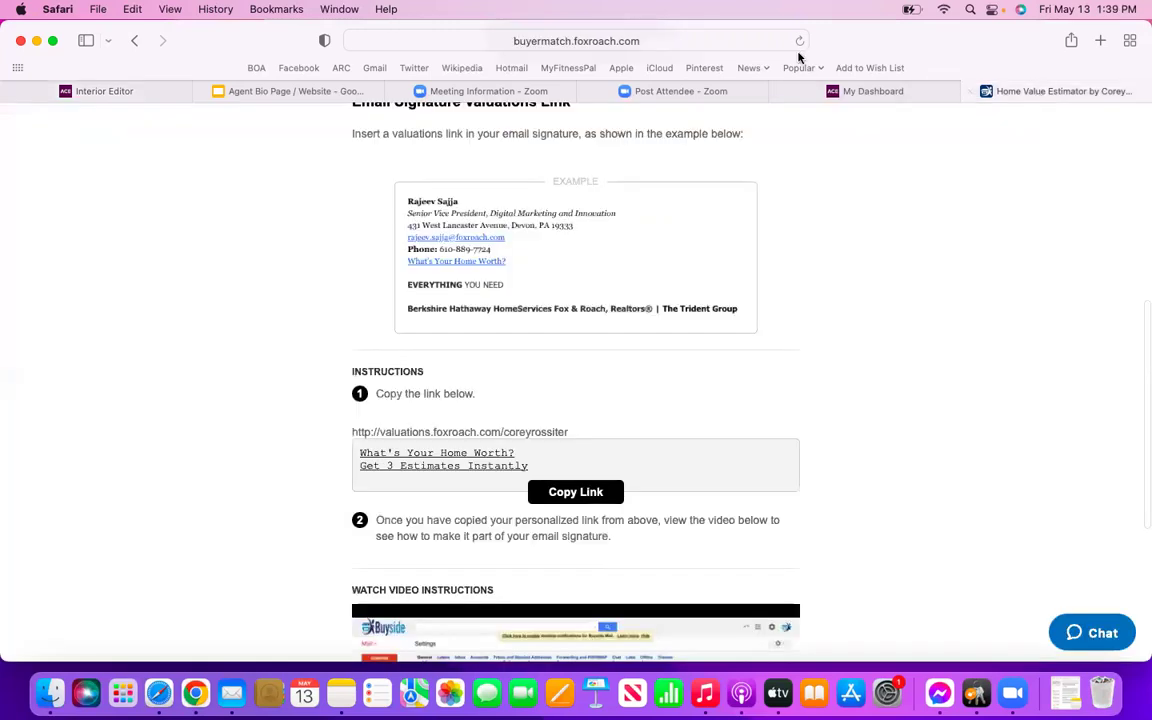
click(707, 40)
text(corey)
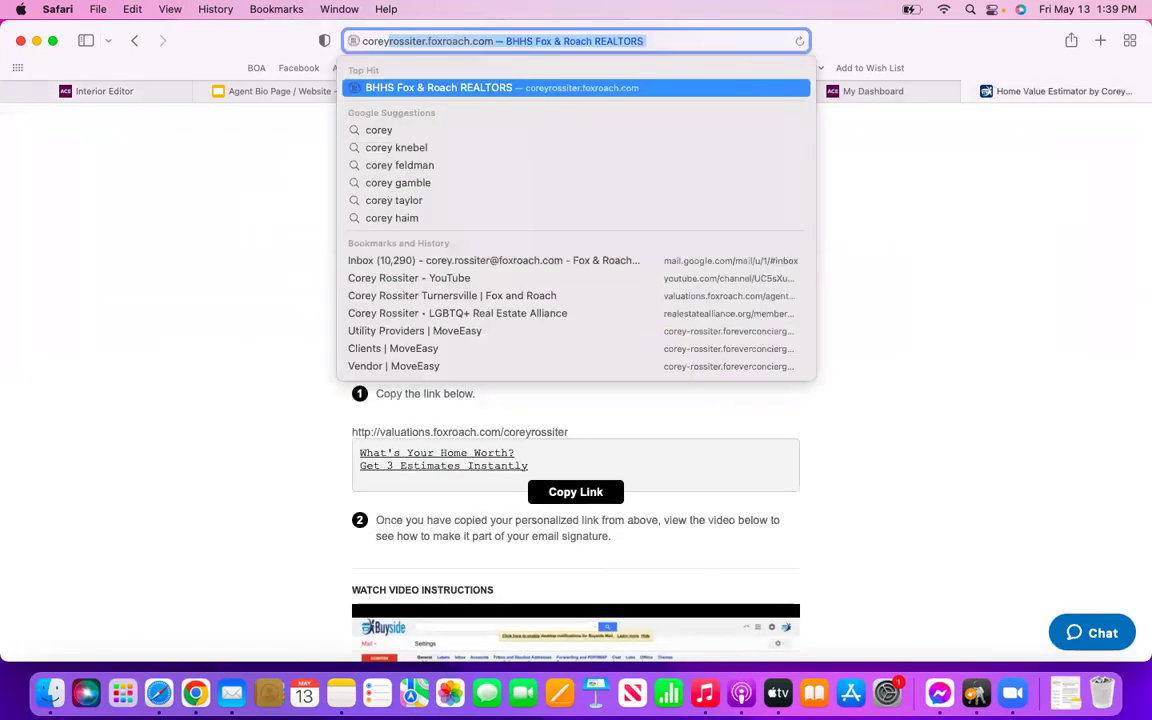
key(Return)
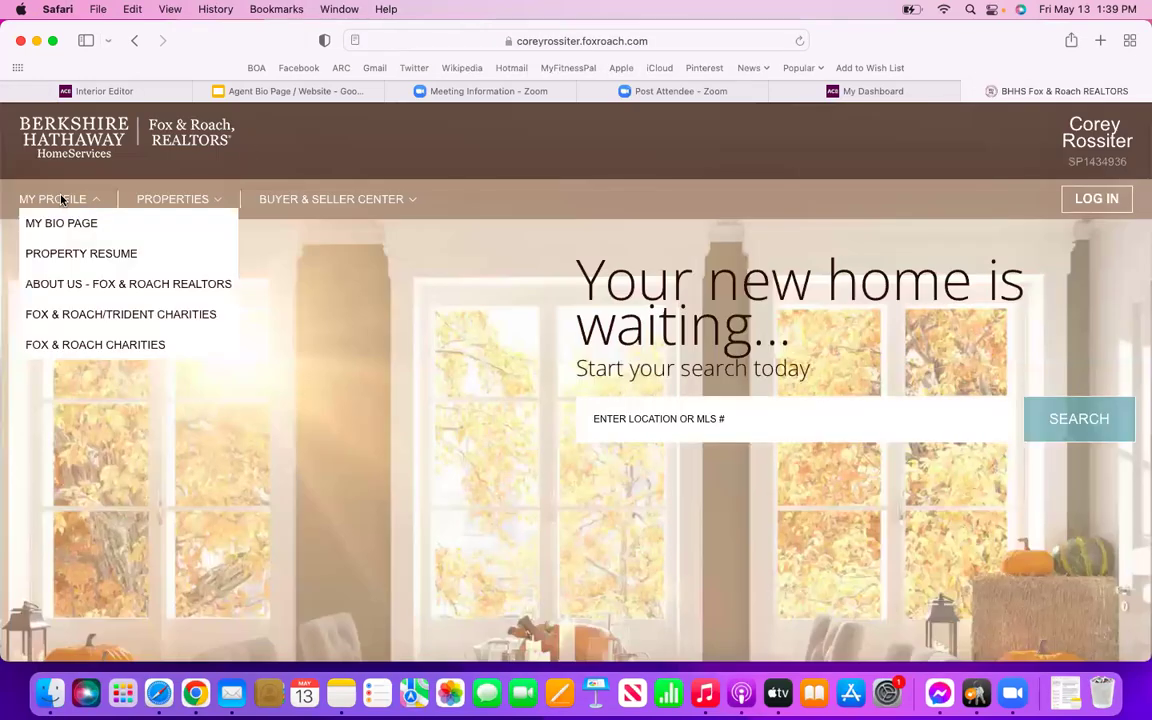
mouse_move(74, 204)
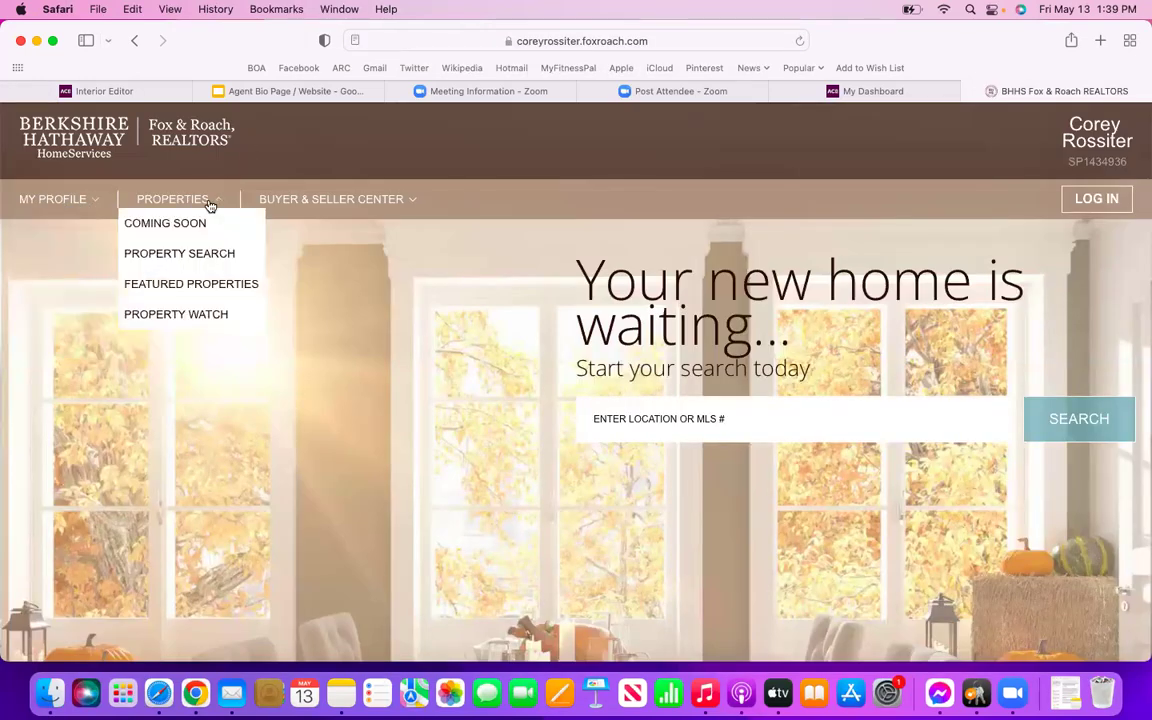
mouse_move(342, 204)
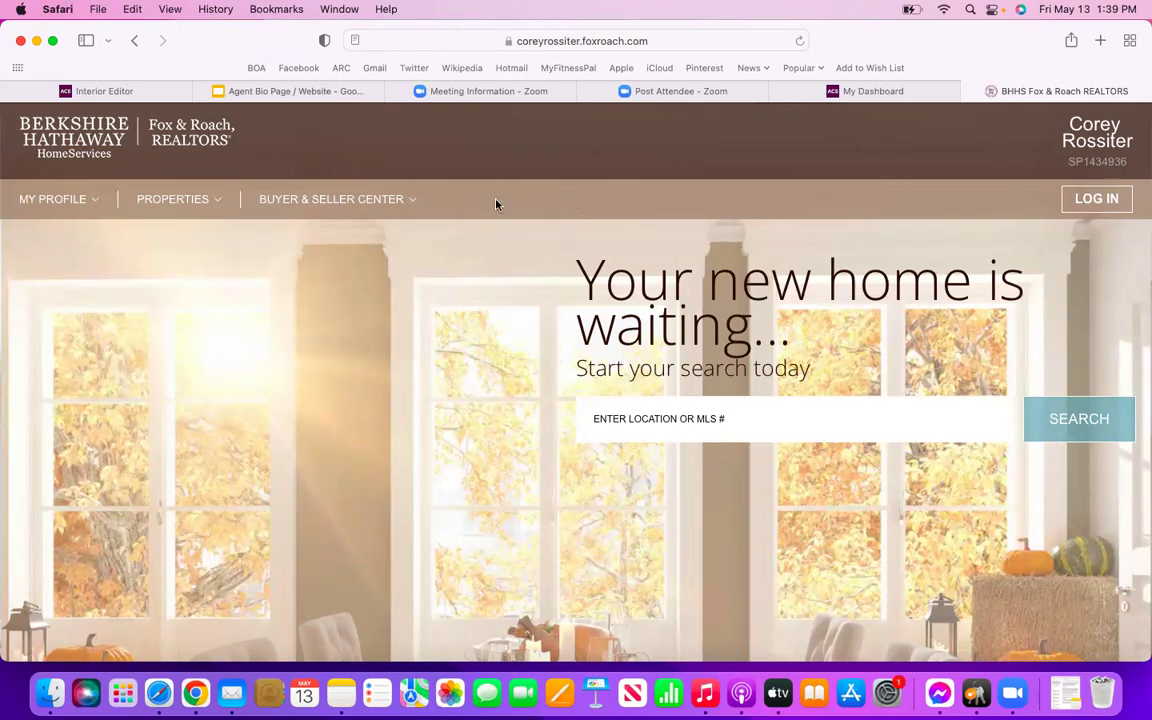
Back in the ACE editor, move "What Is Your Home Worth?" below Buyer & Seller Center in the navigation order and publish the navigation.
click(128, 91)
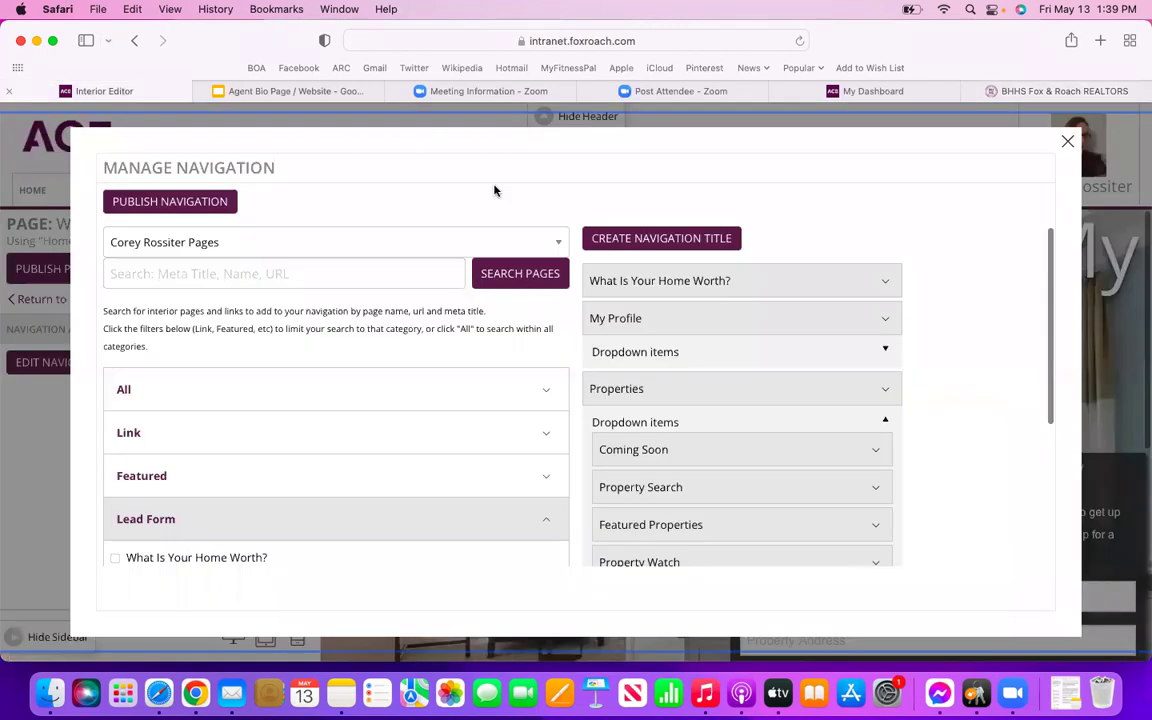
click(885, 420)
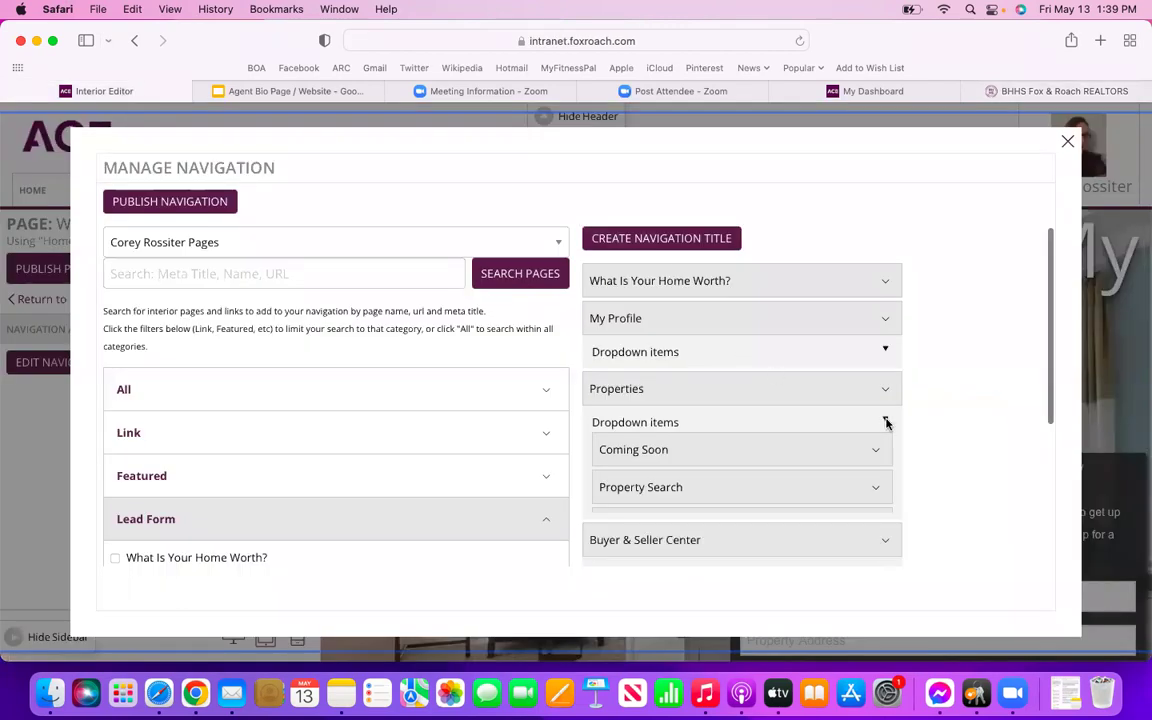
click(886, 490)
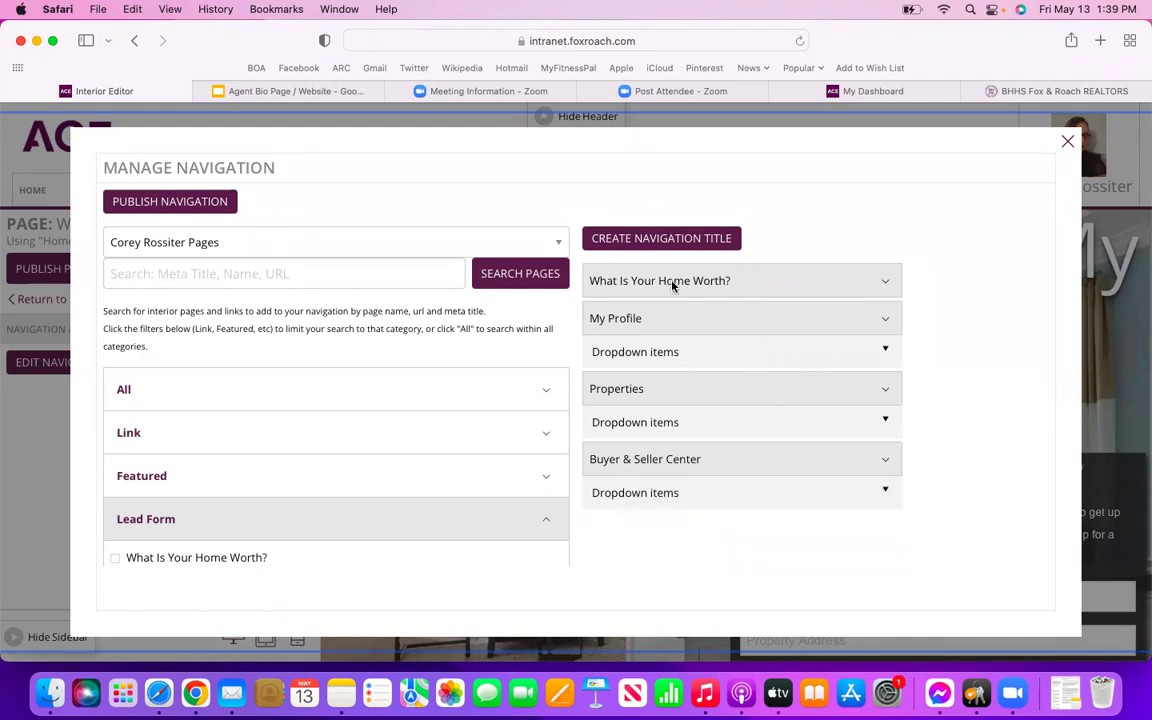
drag(672, 309, 671, 497)
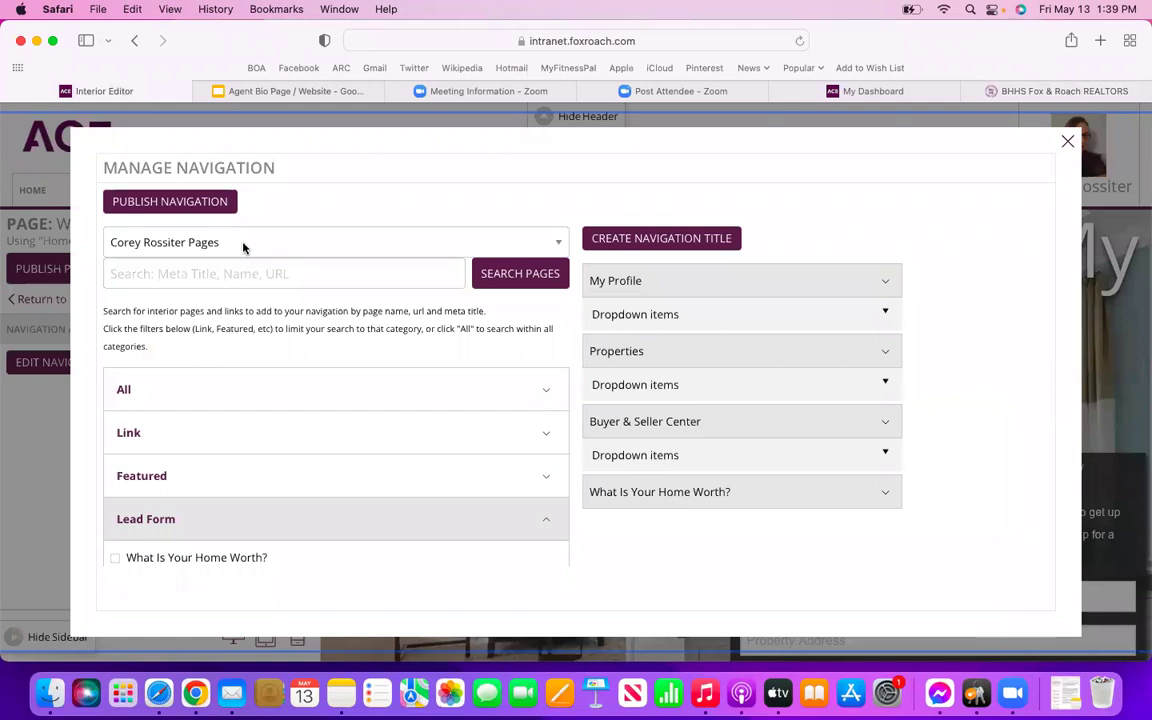
click(162, 205)
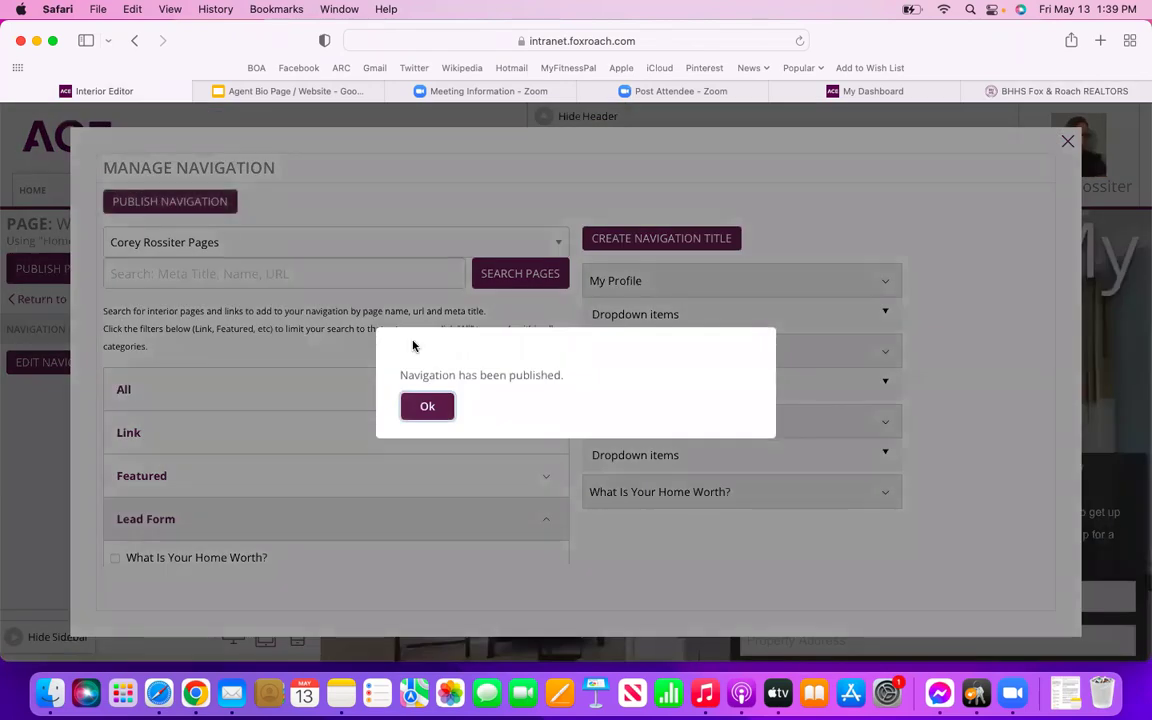
click(428, 408)
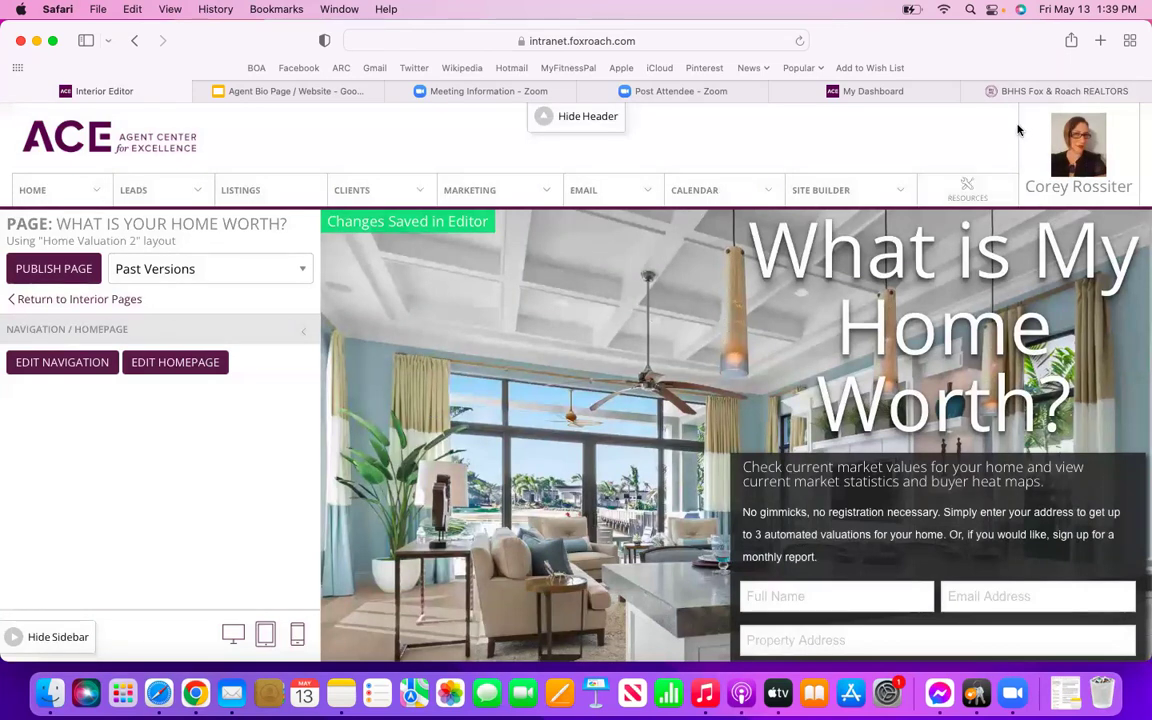
Reload the agent's public website, test the "What Is Your Home Worth?" navigation link, inspect the page it loads and return to the homepage.
click(990, 90)
click(799, 42)
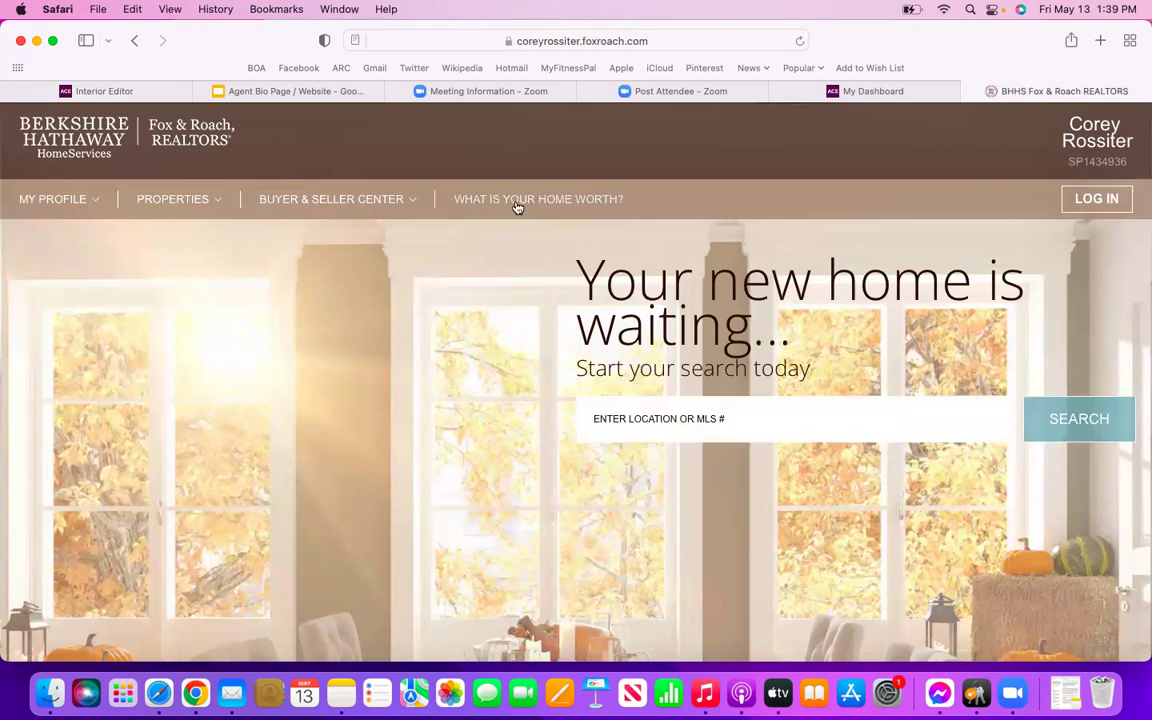
click(528, 198)
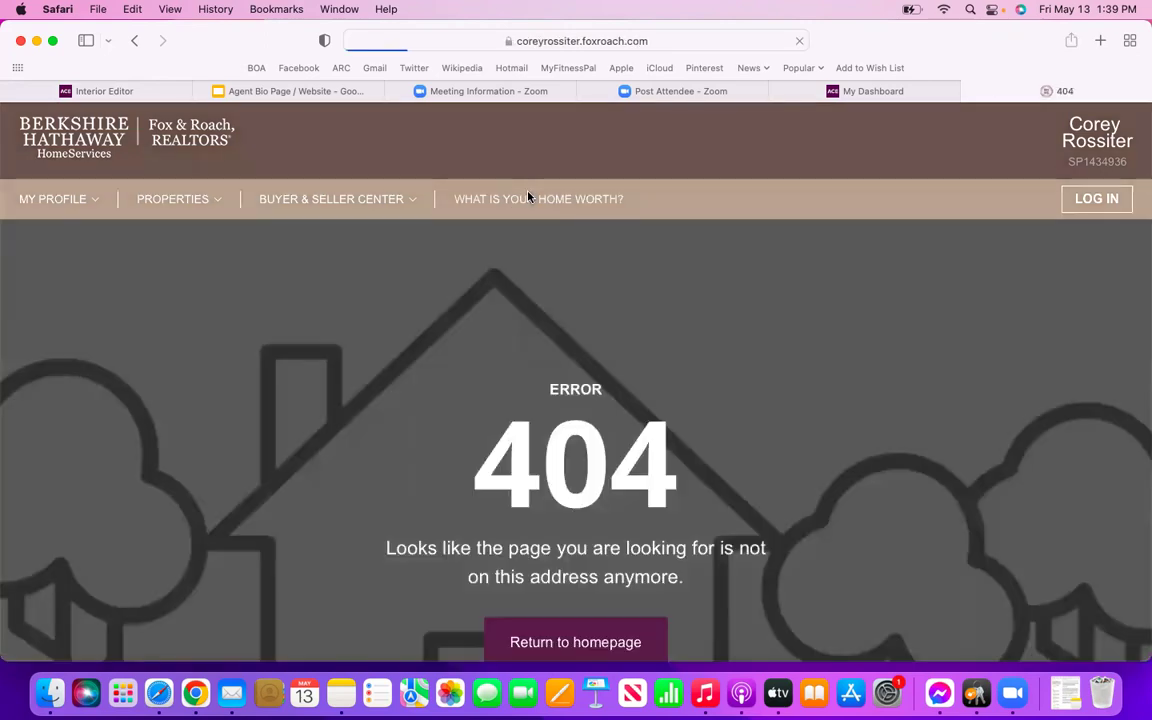
scroll(625, 458, down, 2)
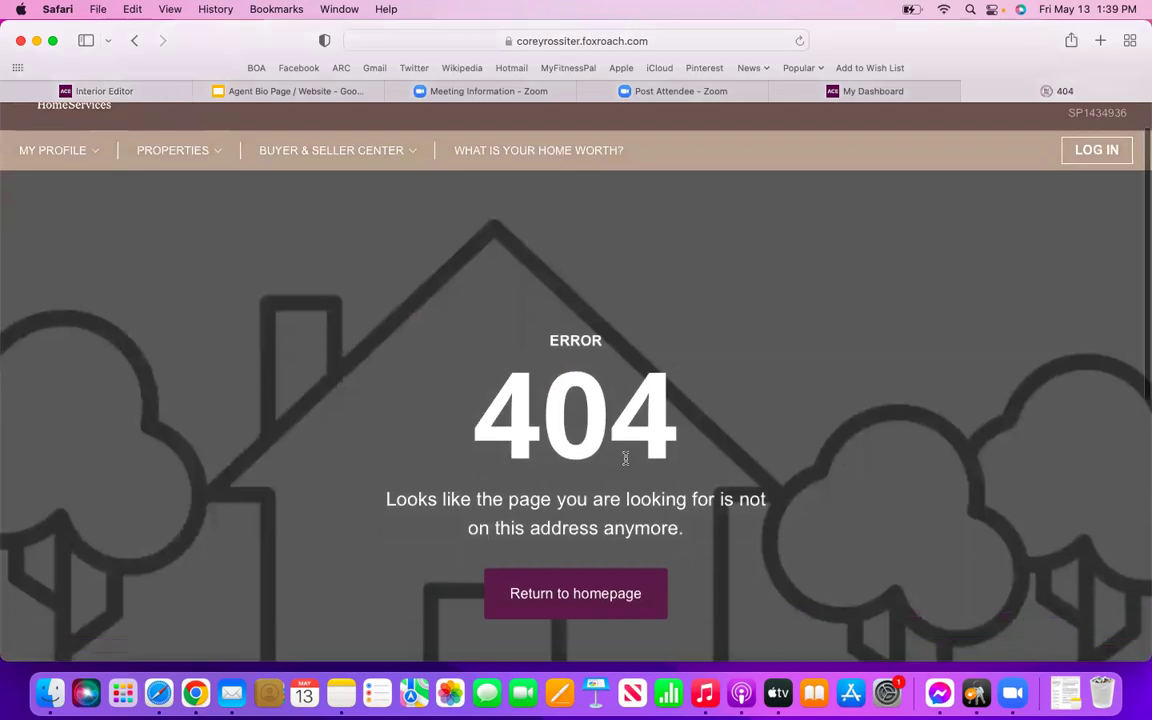
scroll(625, 458, down, 6)
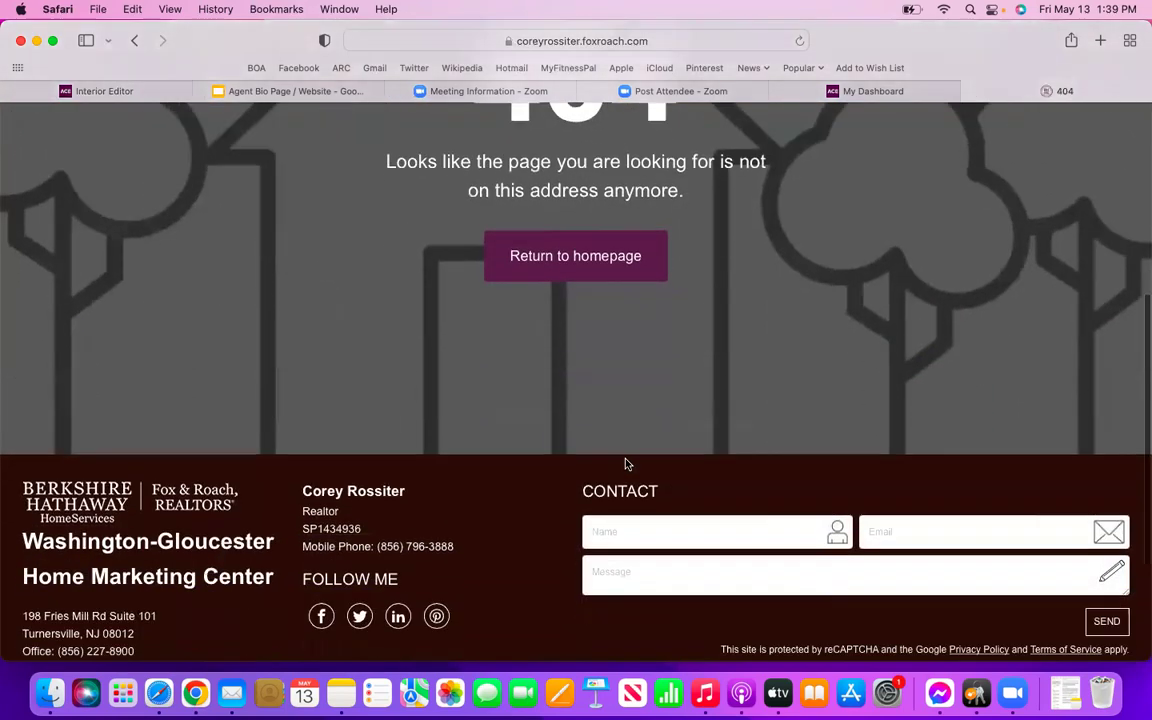
scroll(626, 463, up, 5)
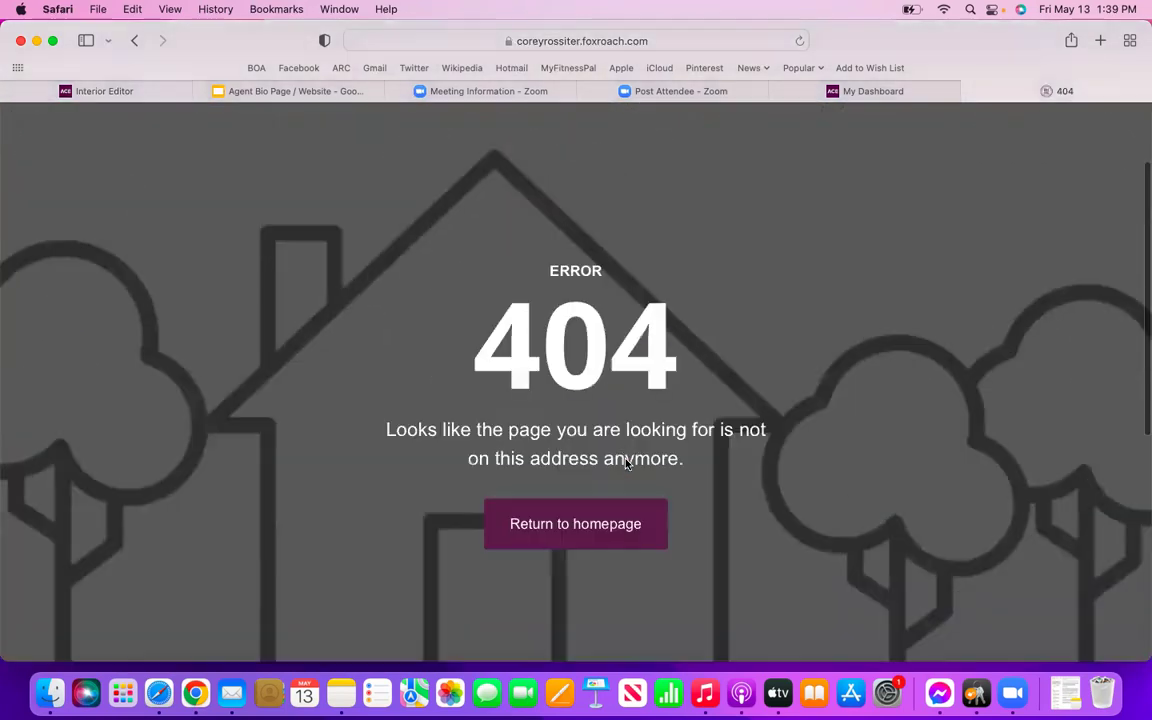
click(583, 527)
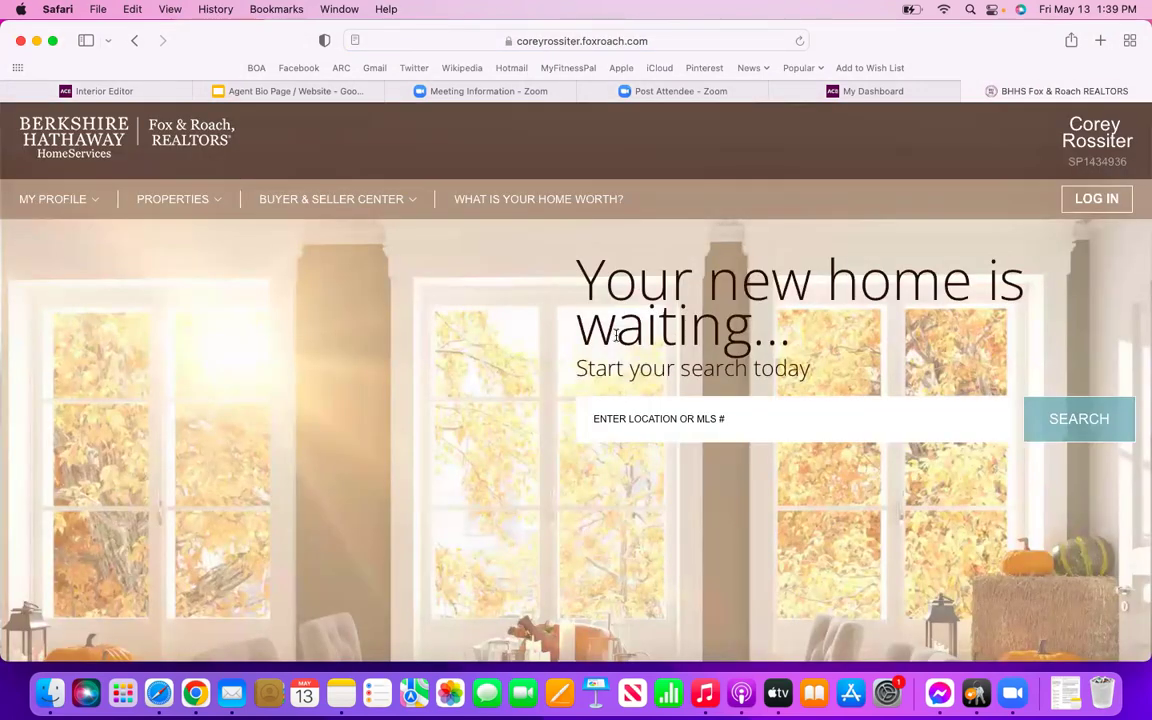
Return to the ACE editor and republish the "What Is Your Home Worth?" page, confirming the overwrite.
click(135, 90)
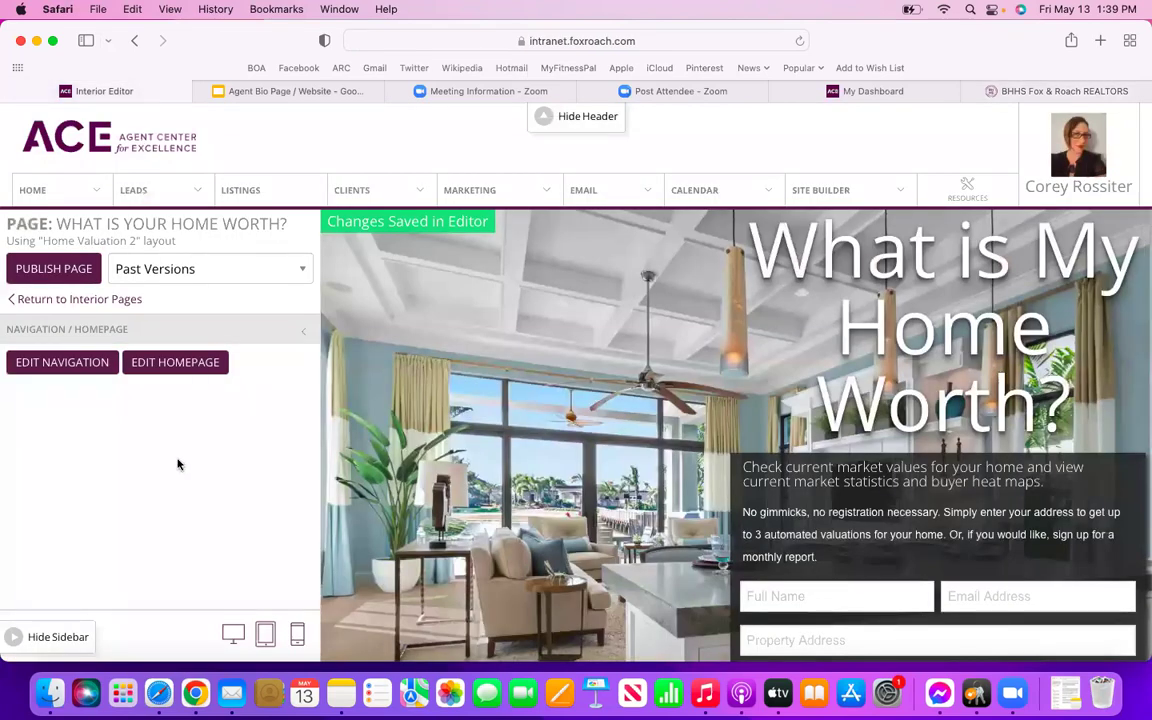
click(47, 270)
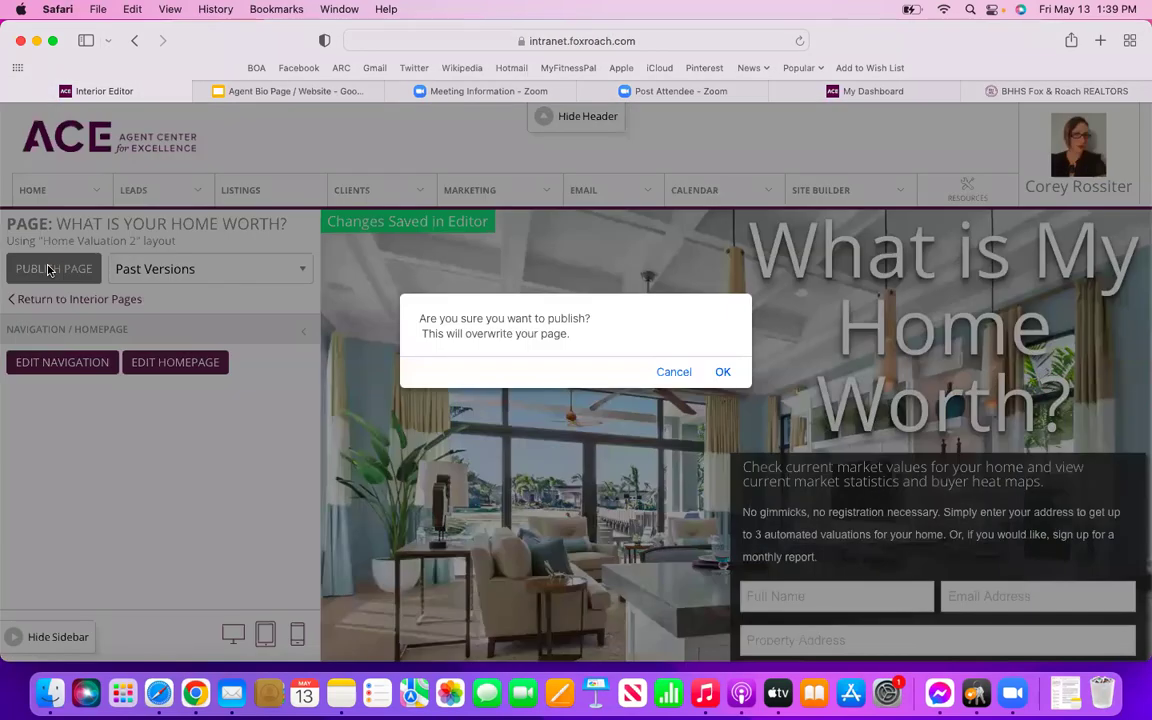
click(720, 373)
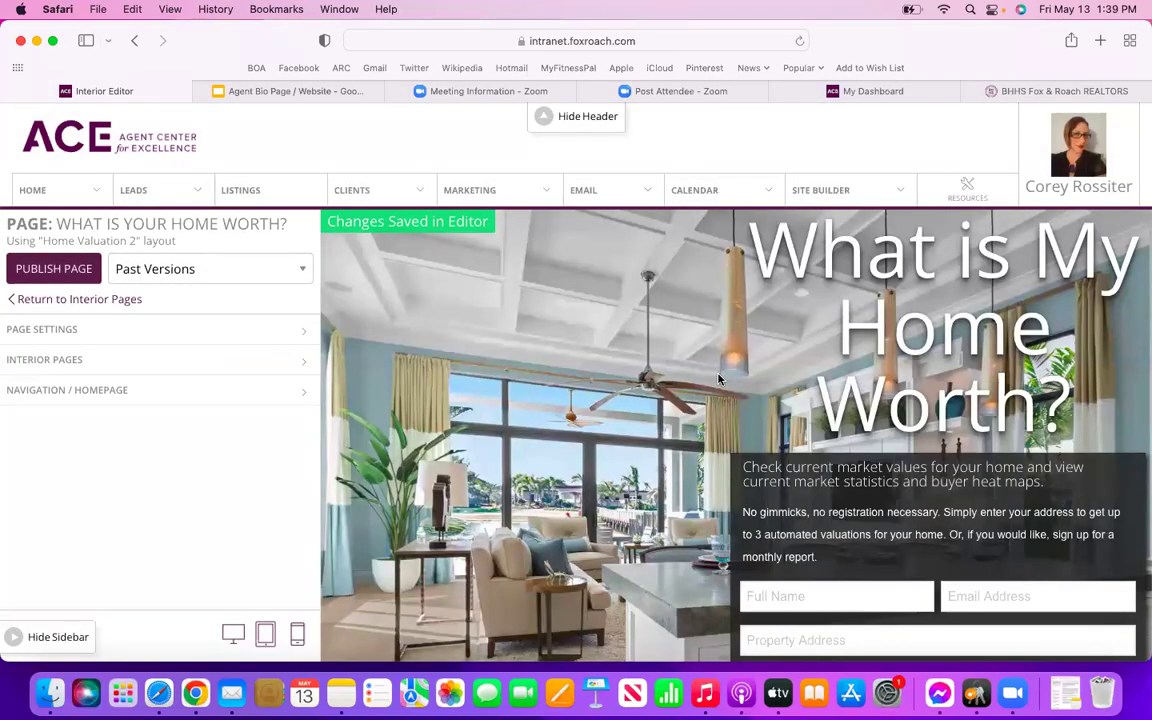
Reopen the site's navigation for editing, review its titles and publish the navigation again.
click(143, 395)
click(75, 365)
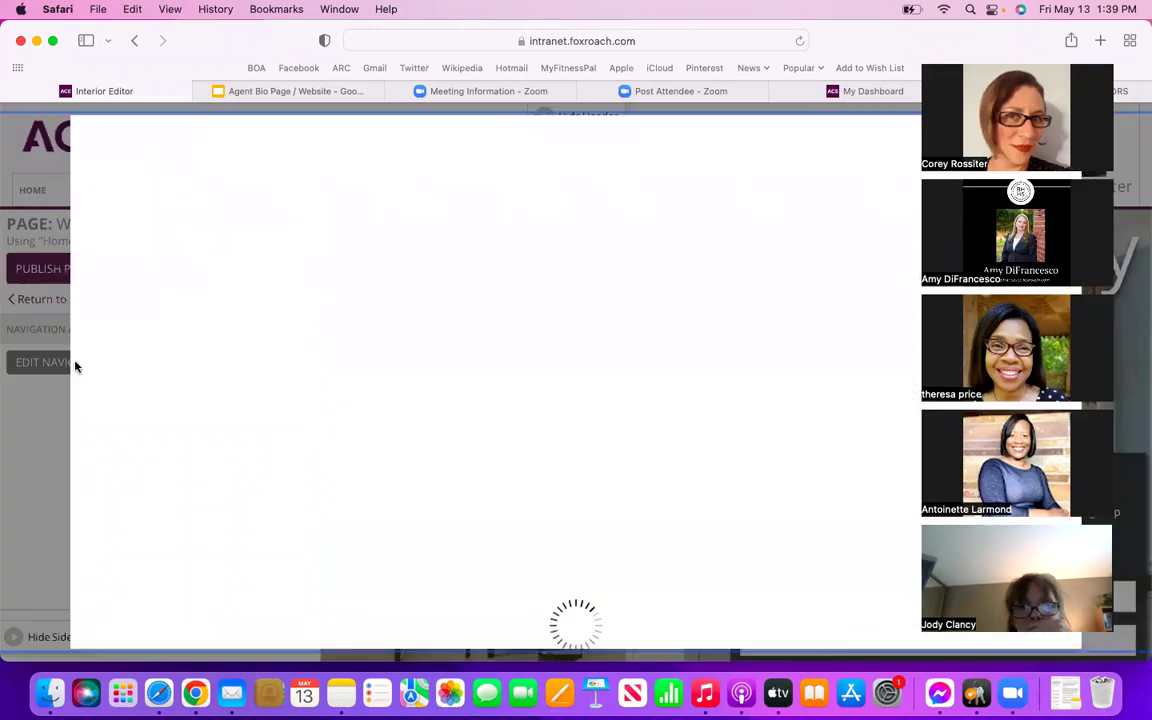
scroll(635, 442, down, 2)
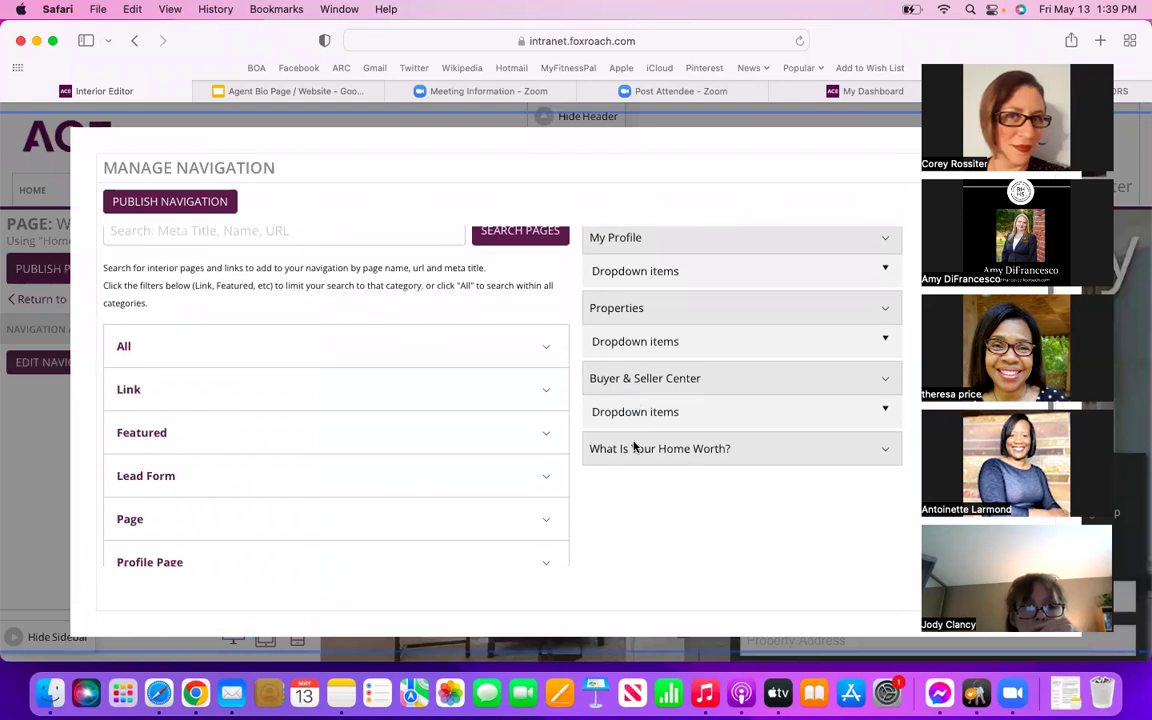
scroll(635, 442, down, 3)
scroll(635, 442, up, 4)
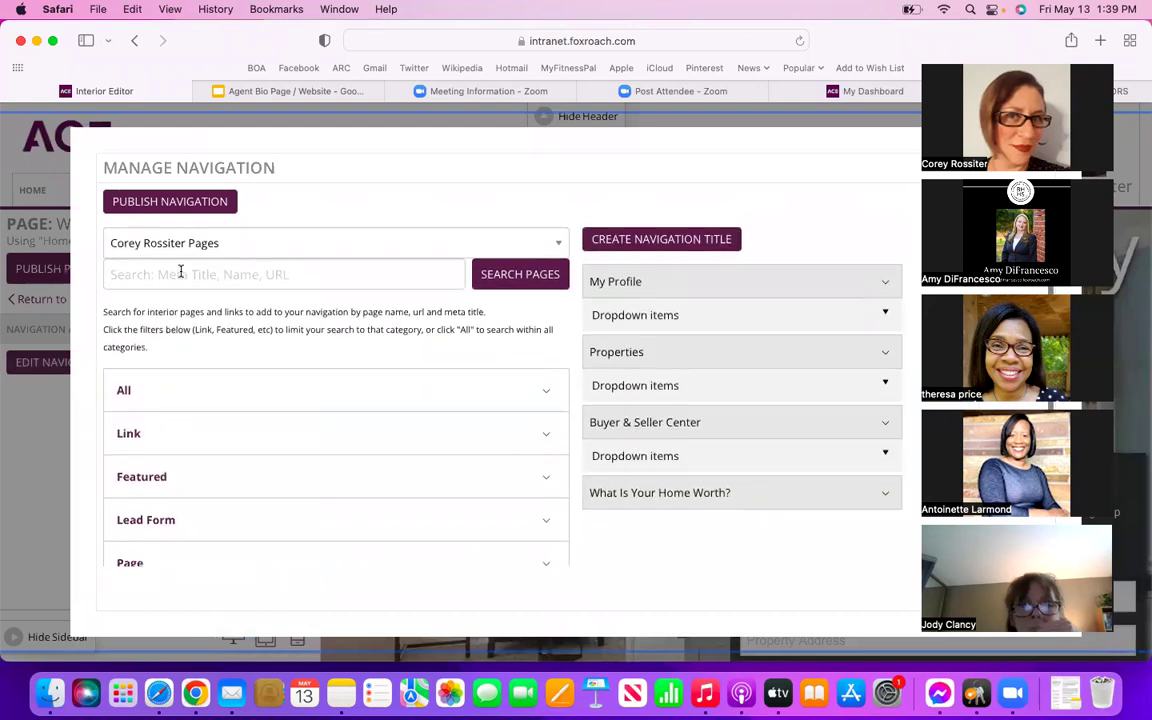
click(160, 201)
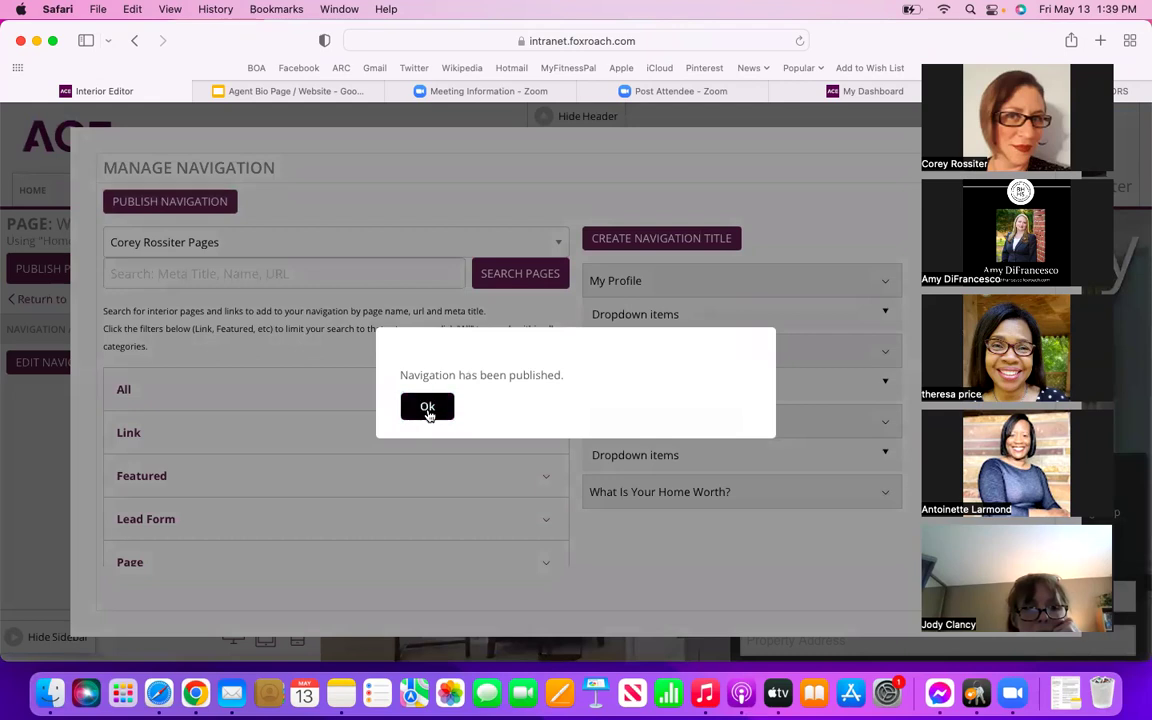
click(427, 408)
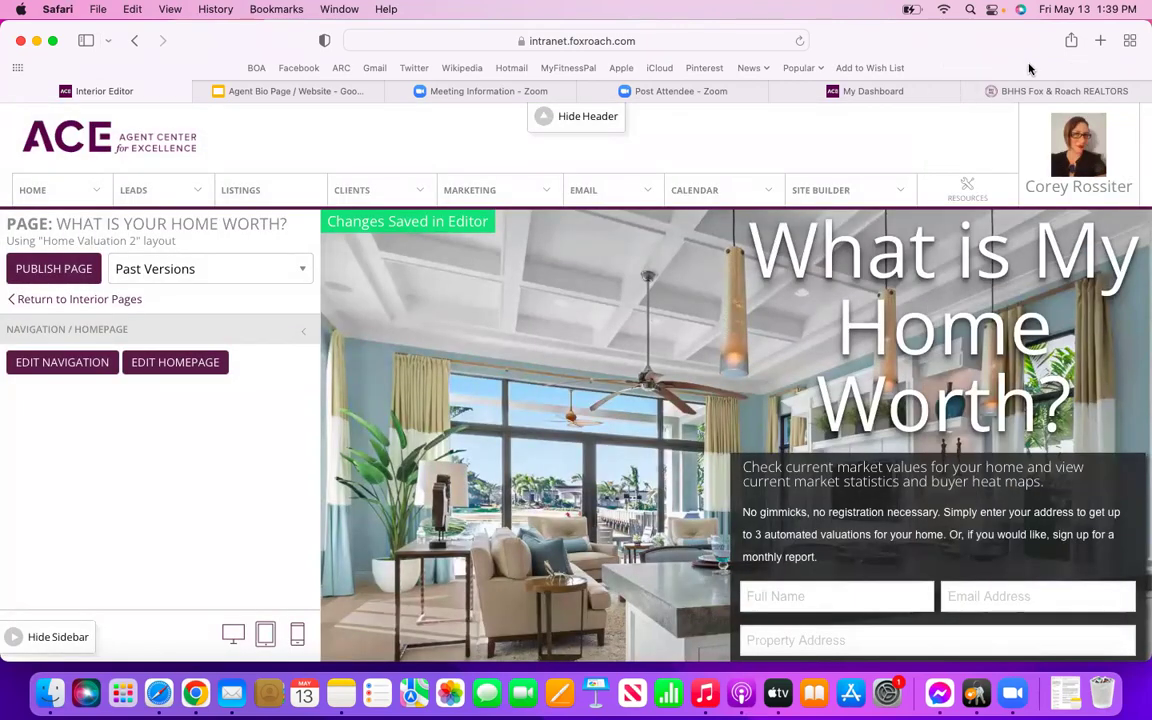
Refresh the public website and check the page behind its "What Is Your Home Worth?" link from header to footer.
click(1015, 92)
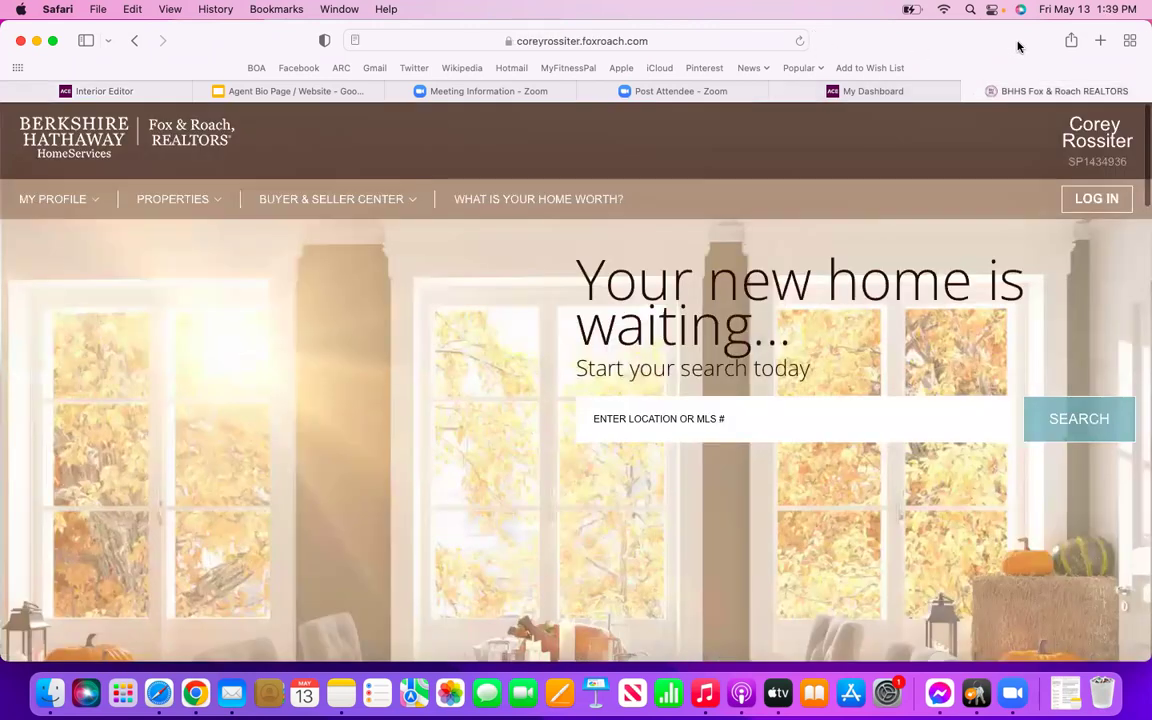
click(800, 41)
click(512, 206)
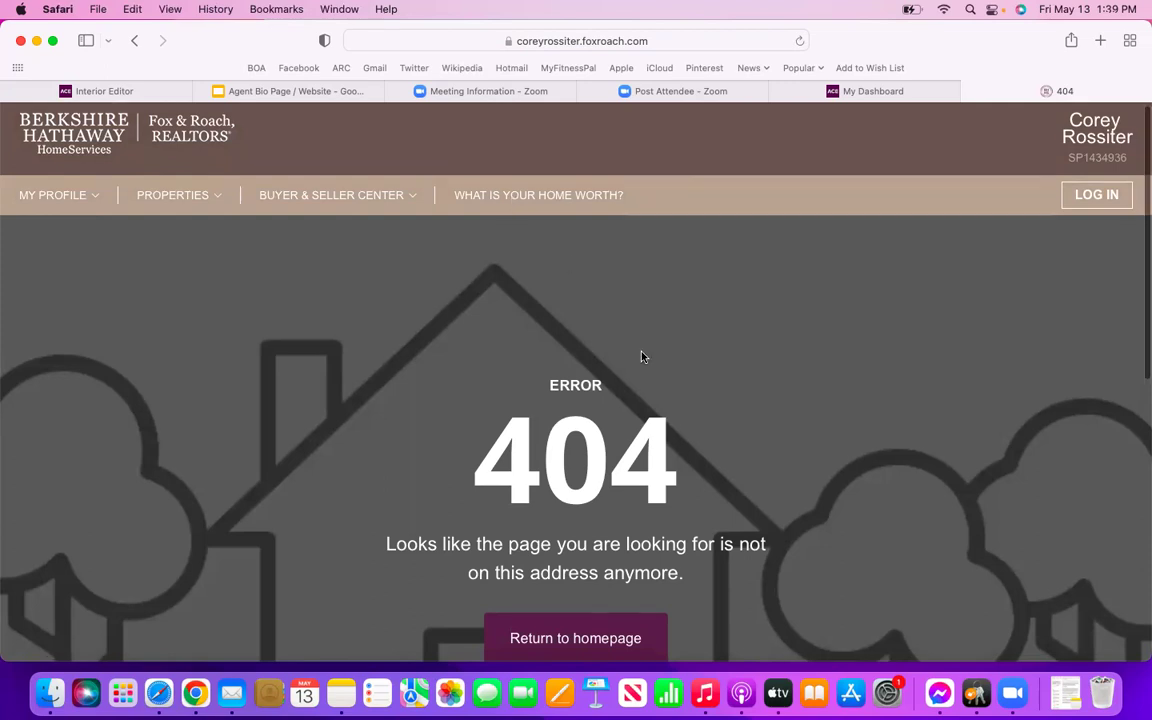
scroll(643, 357, down, 2)
scroll(642, 352, down, 1)
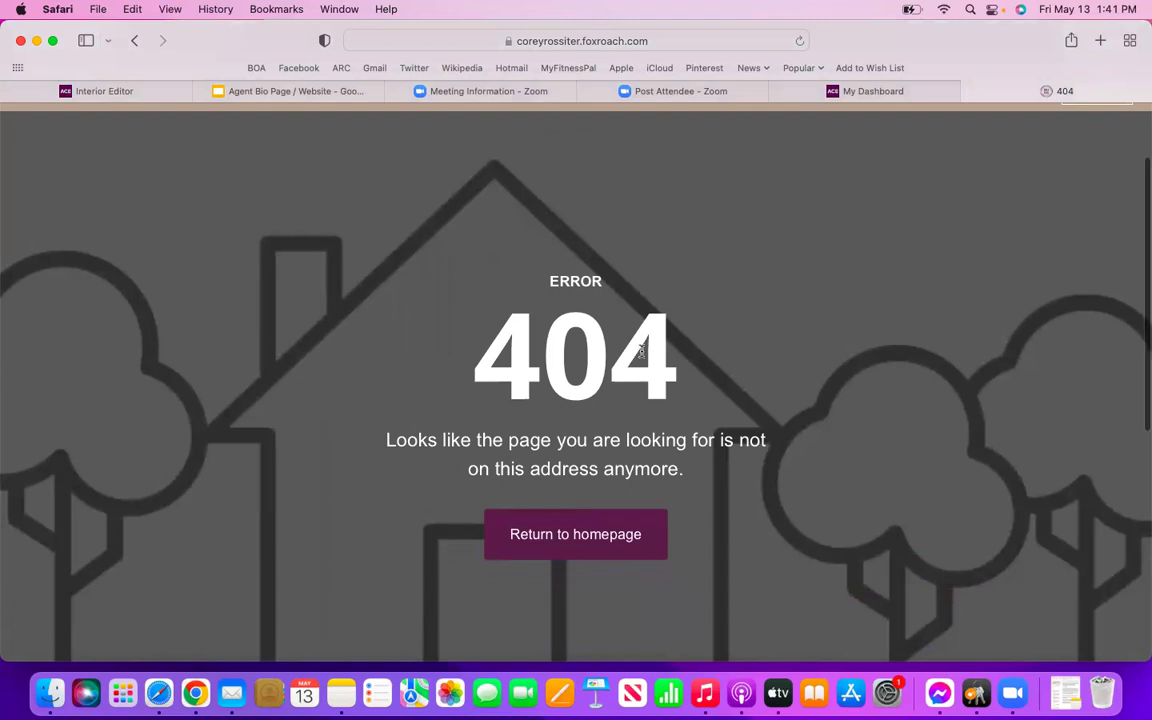
scroll(642, 351, down, 10)
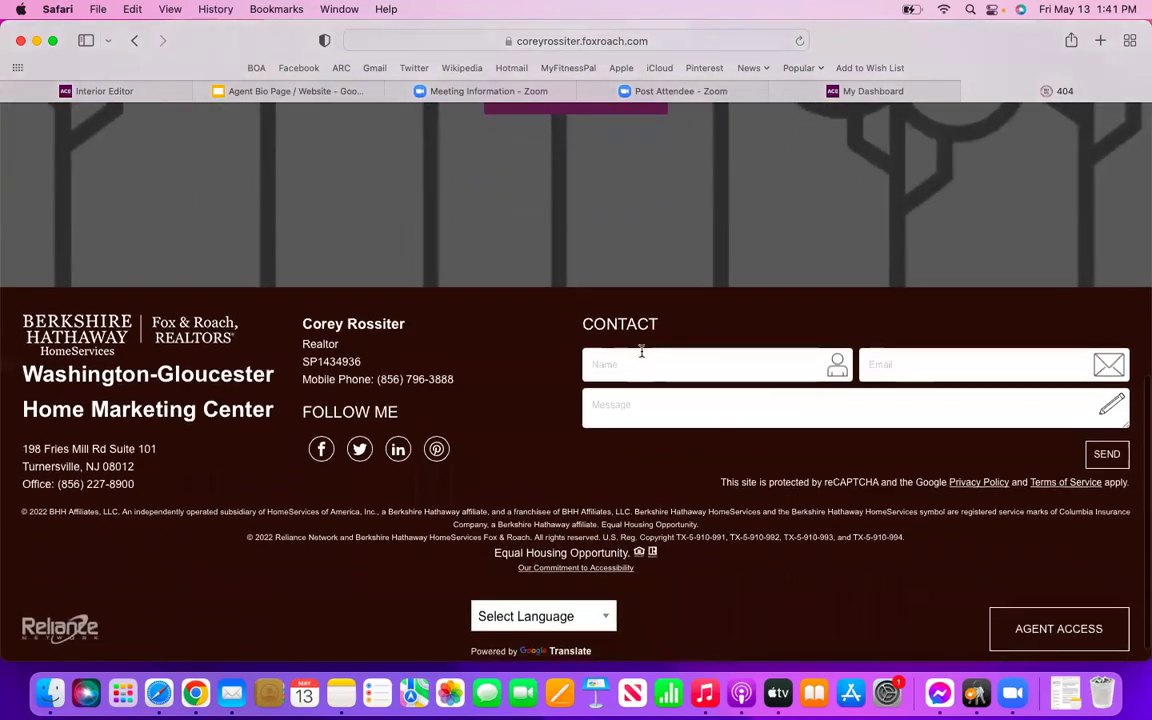
scroll(642, 351, up, 10)
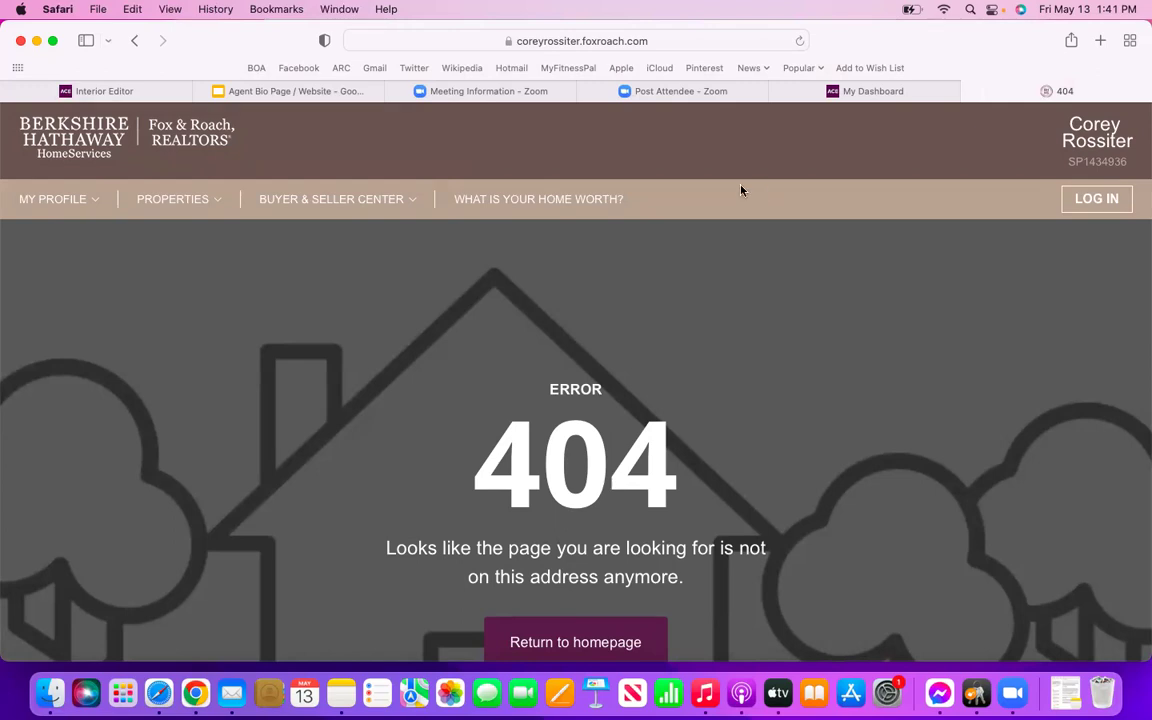
In the ACE navigation editor, set the "What Is Your Home Worth?" item to open in a new tab and publish the navigation.
click(112, 90)
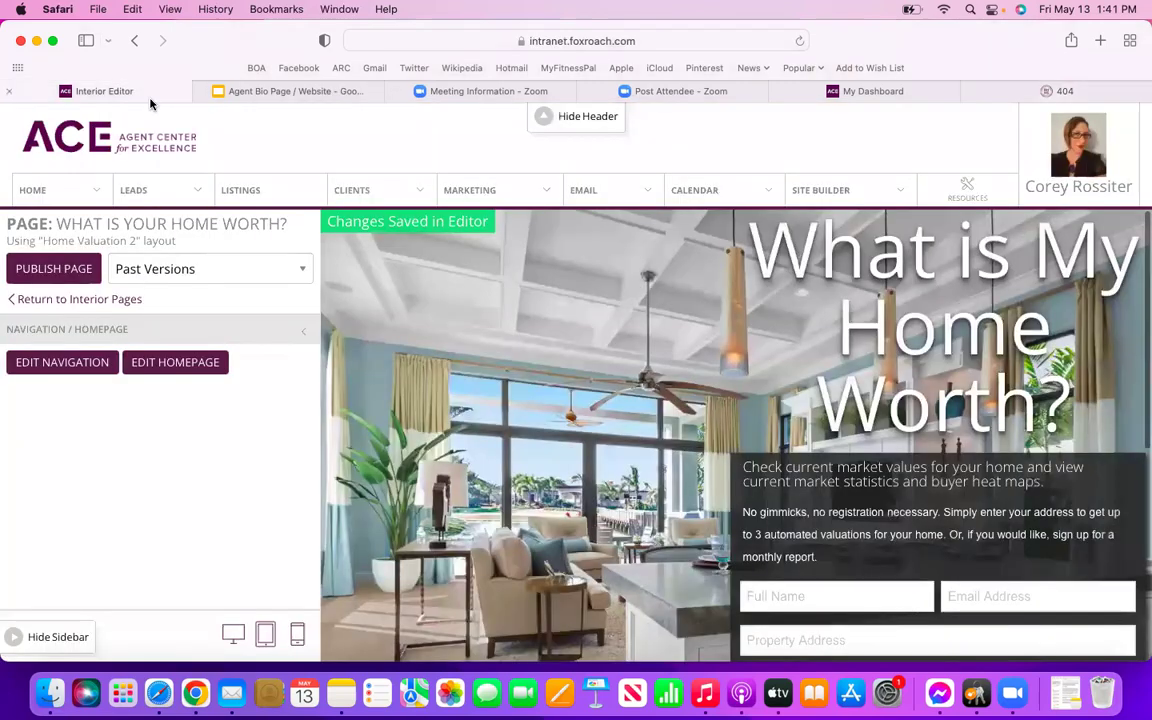
click(72, 368)
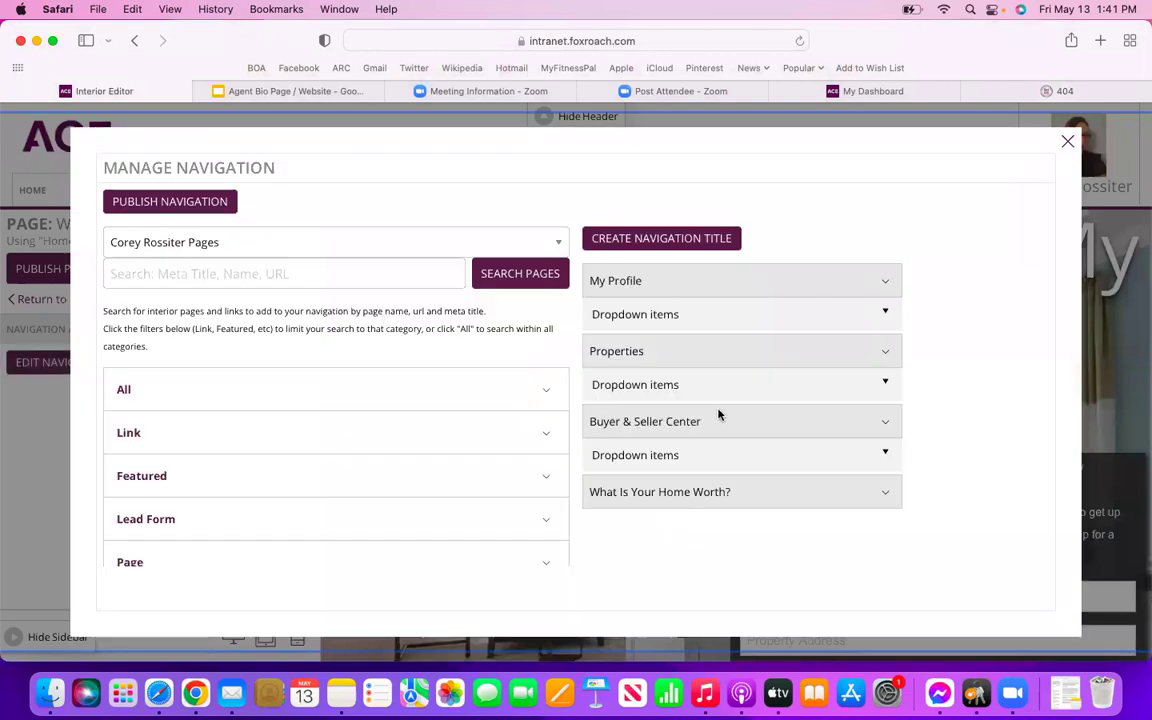
click(886, 498)
scroll(841, 514, down, 2)
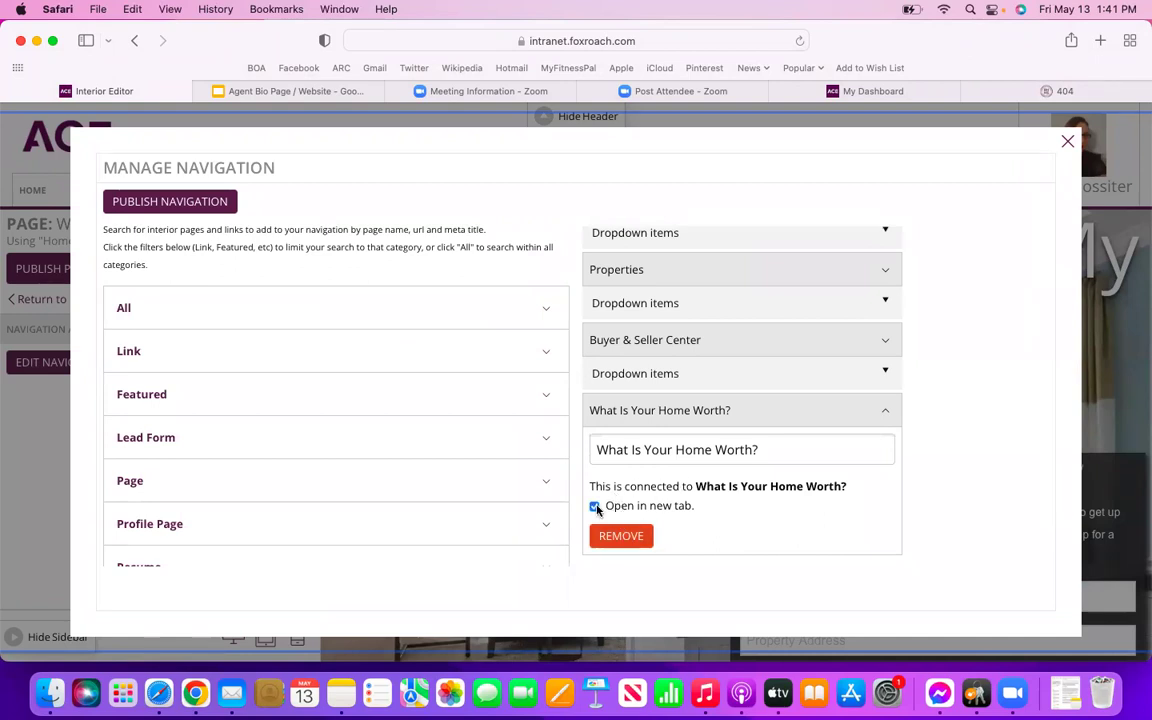
scroll(725, 521, down, 2)
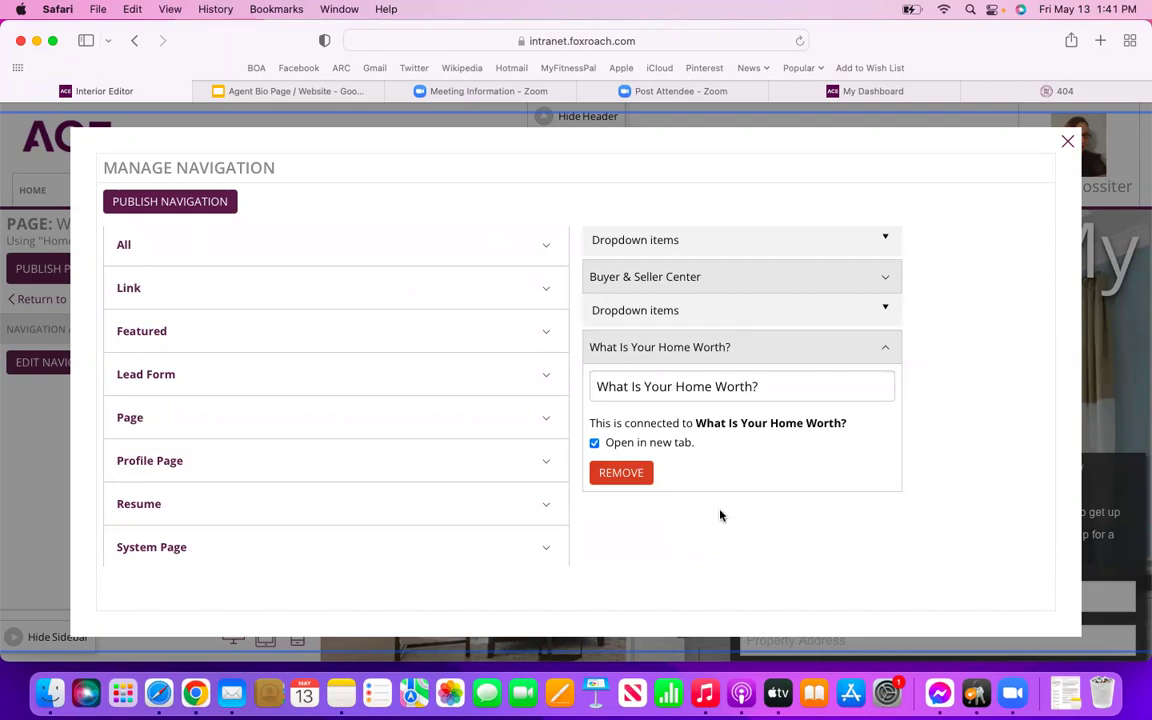
click(207, 206)
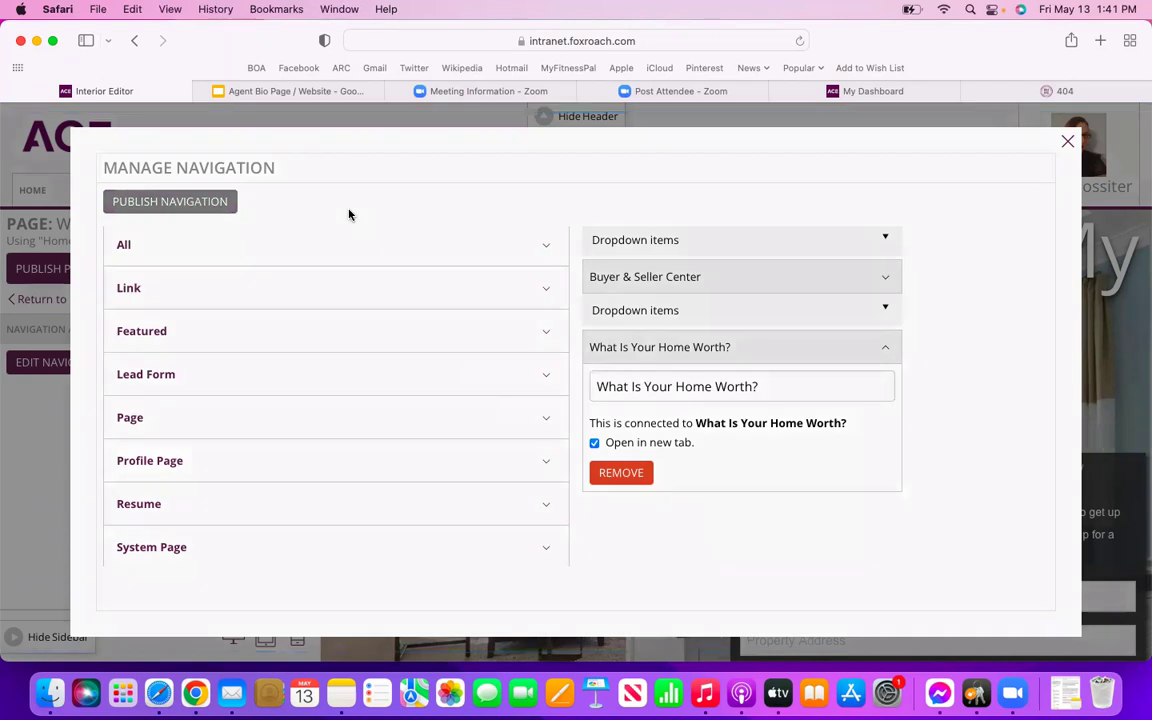
click(430, 407)
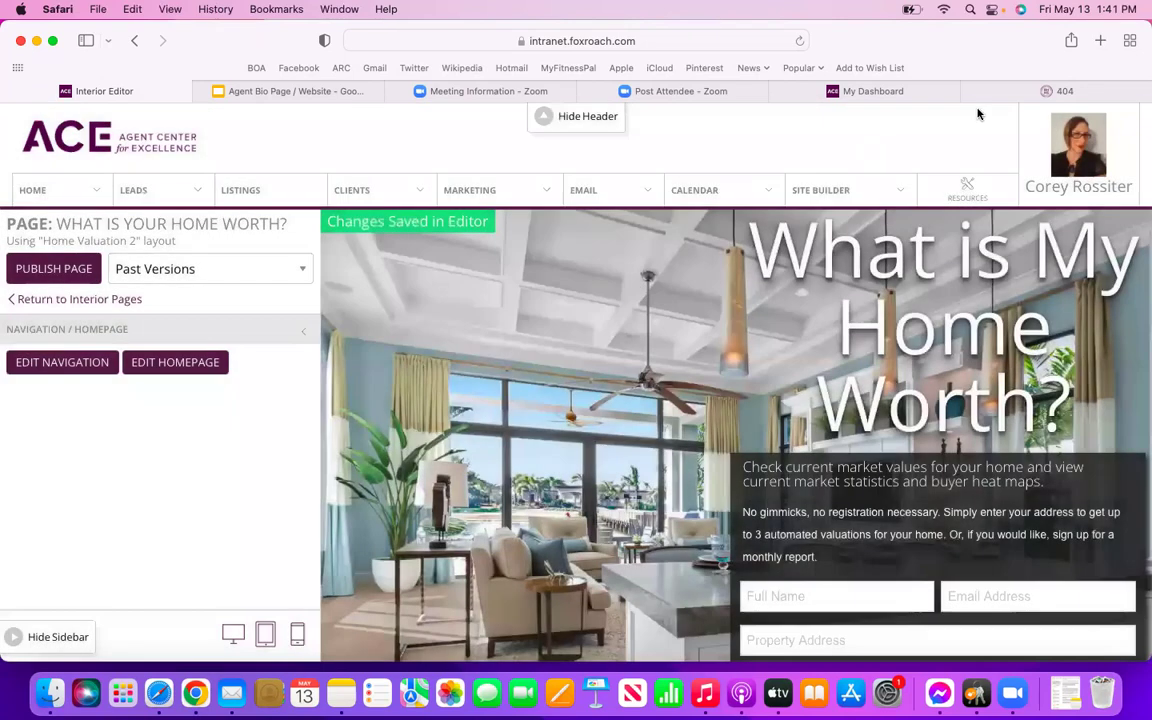
Return to the public site's homepage, reload it and test whether "What Is Your Home Worth?" opens in a new tab.
click(985, 91)
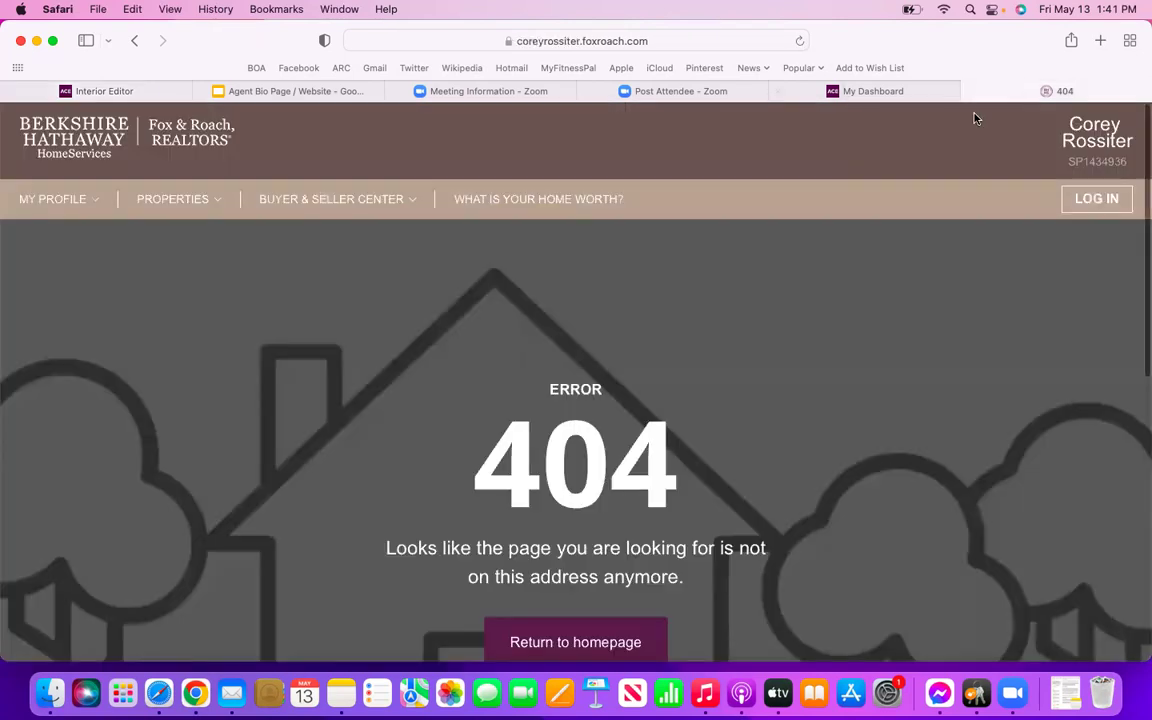
click(522, 641)
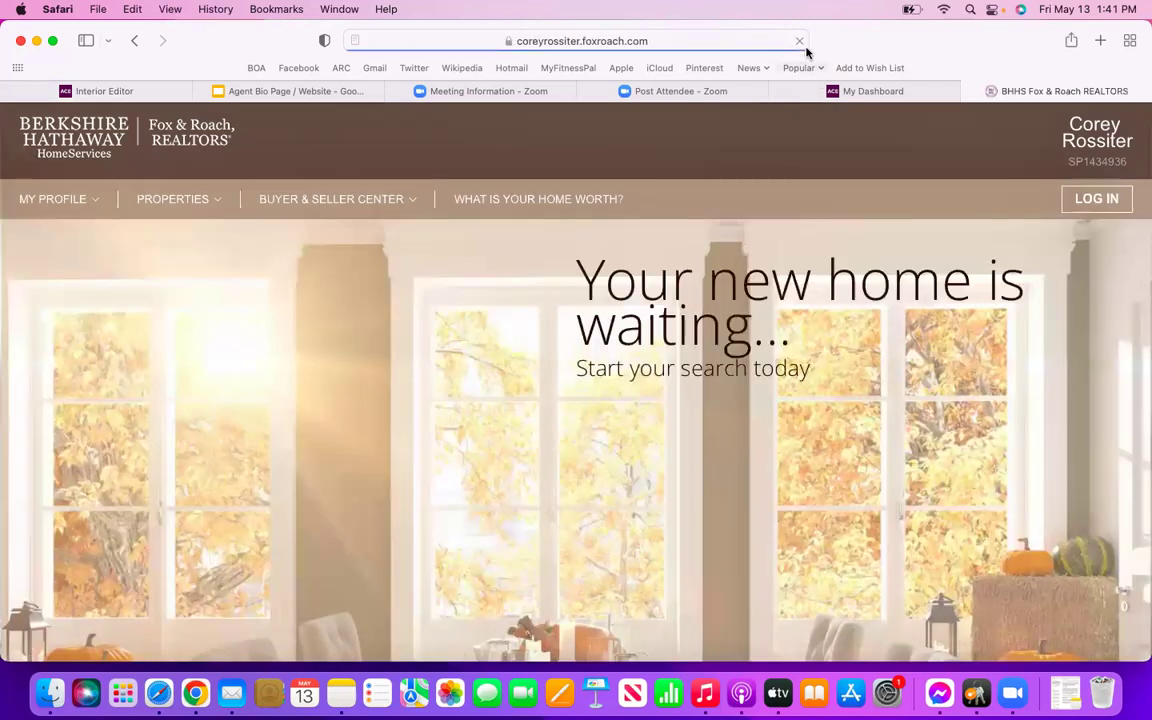
click(799, 42)
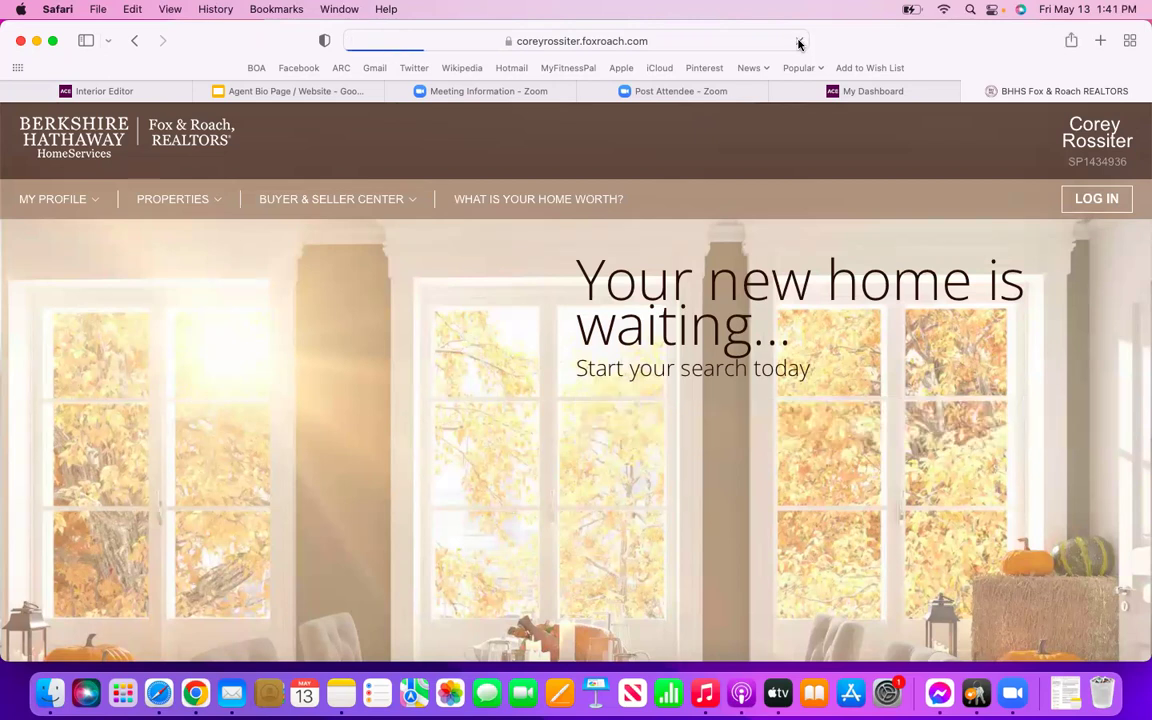
click(552, 202)
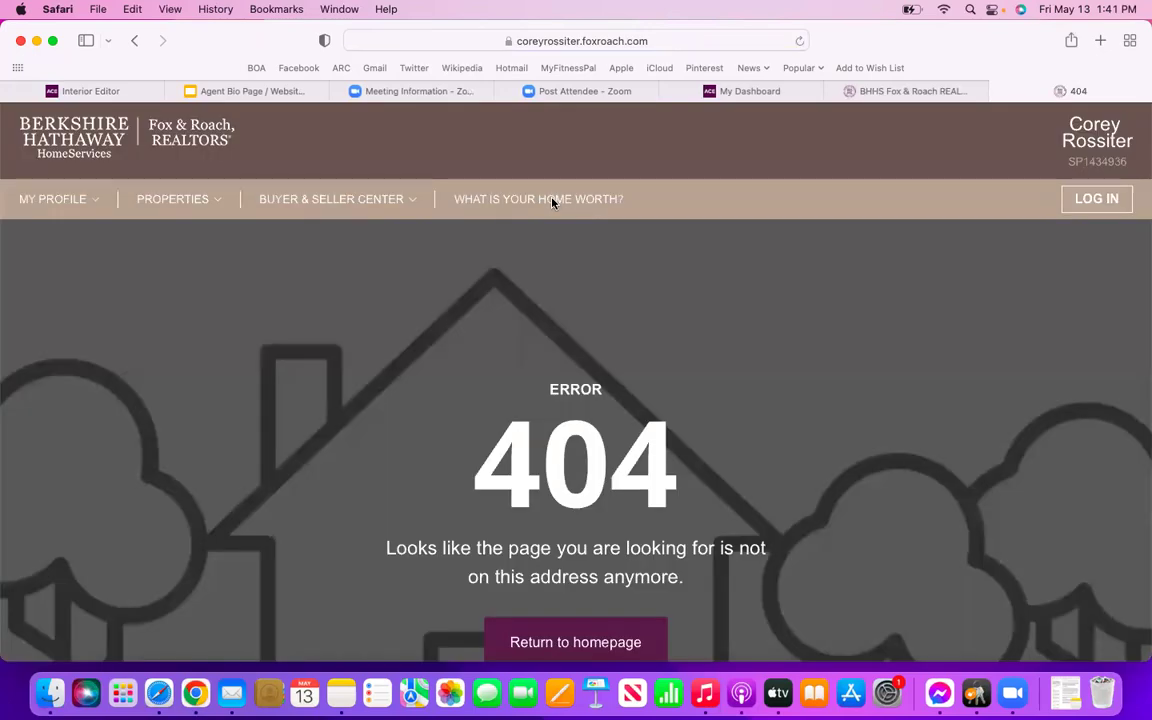
Close the error page and, back in ACE, delete the "What Is Your Home Worth?" item from the site's navigation.
click(1001, 91)
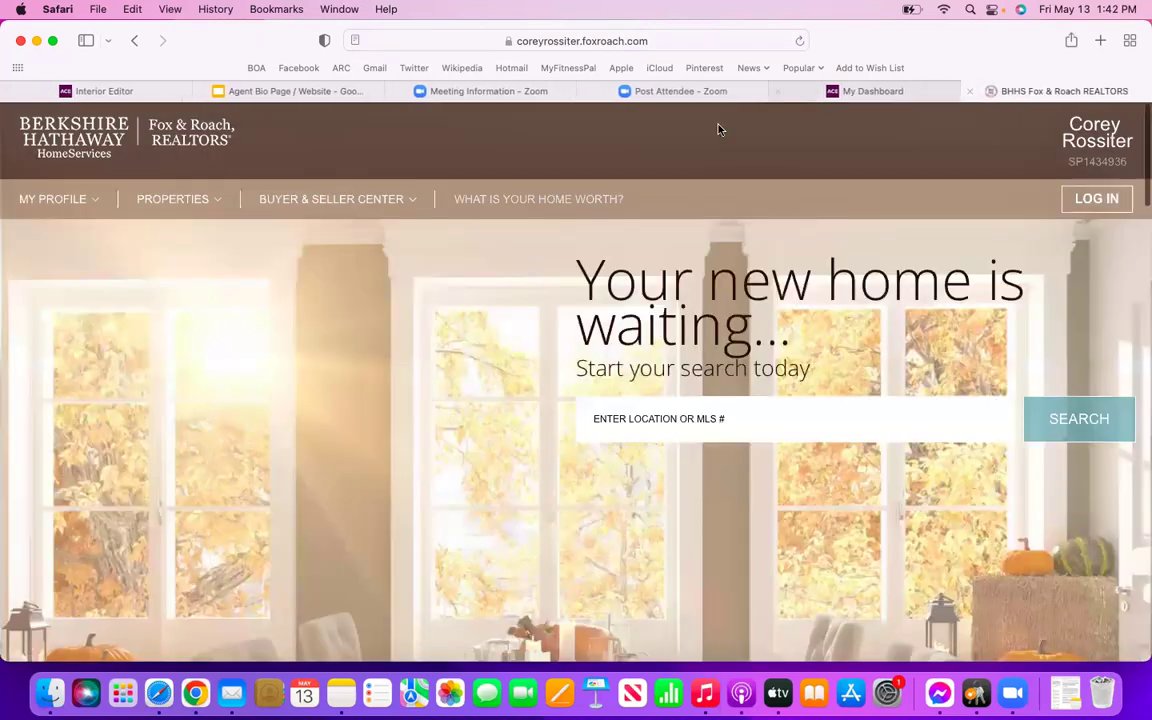
click(141, 93)
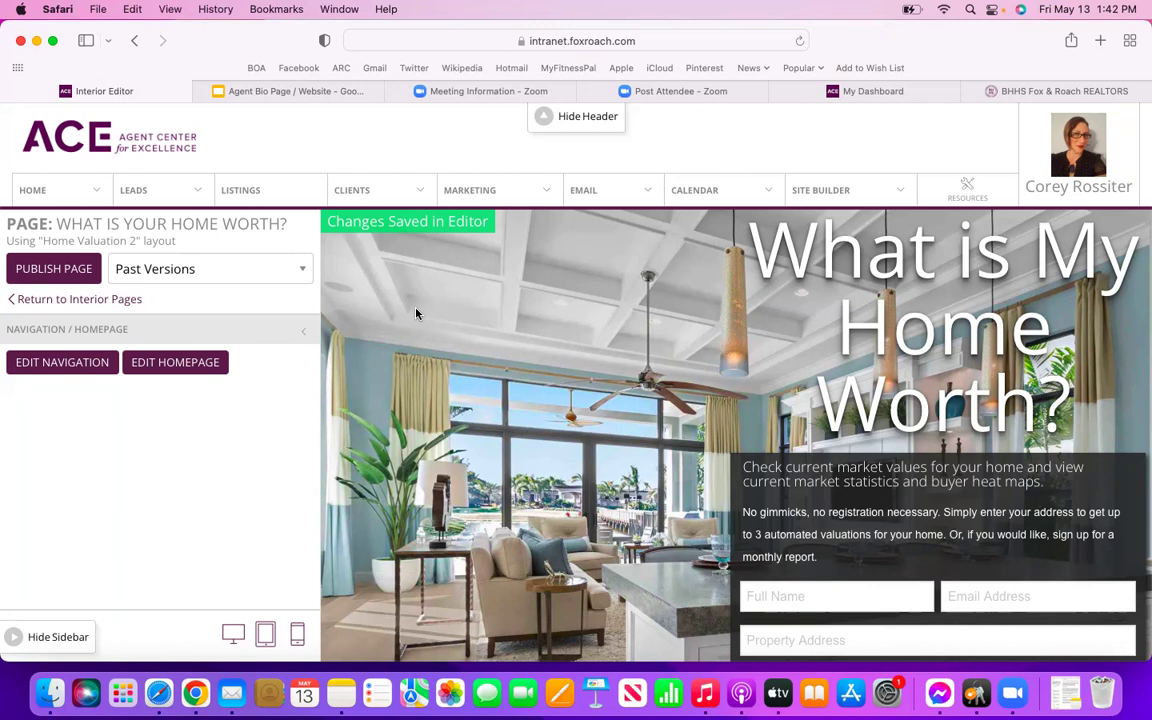
click(70, 364)
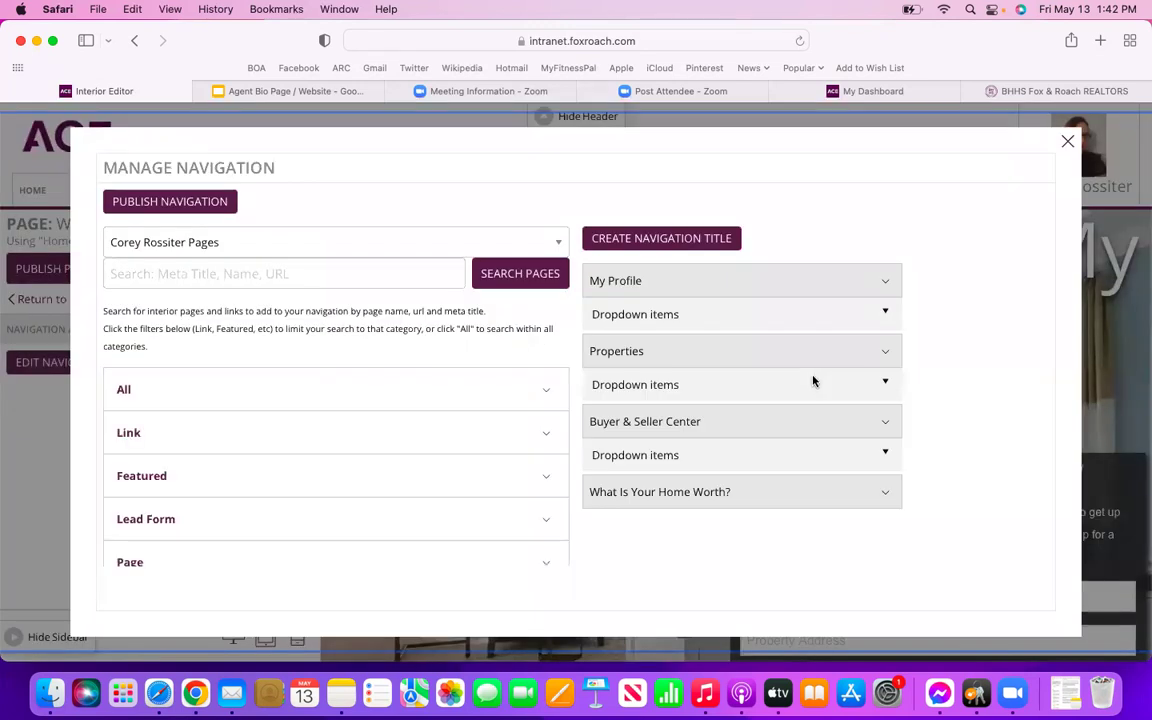
click(751, 501)
scroll(752, 503, down, 2)
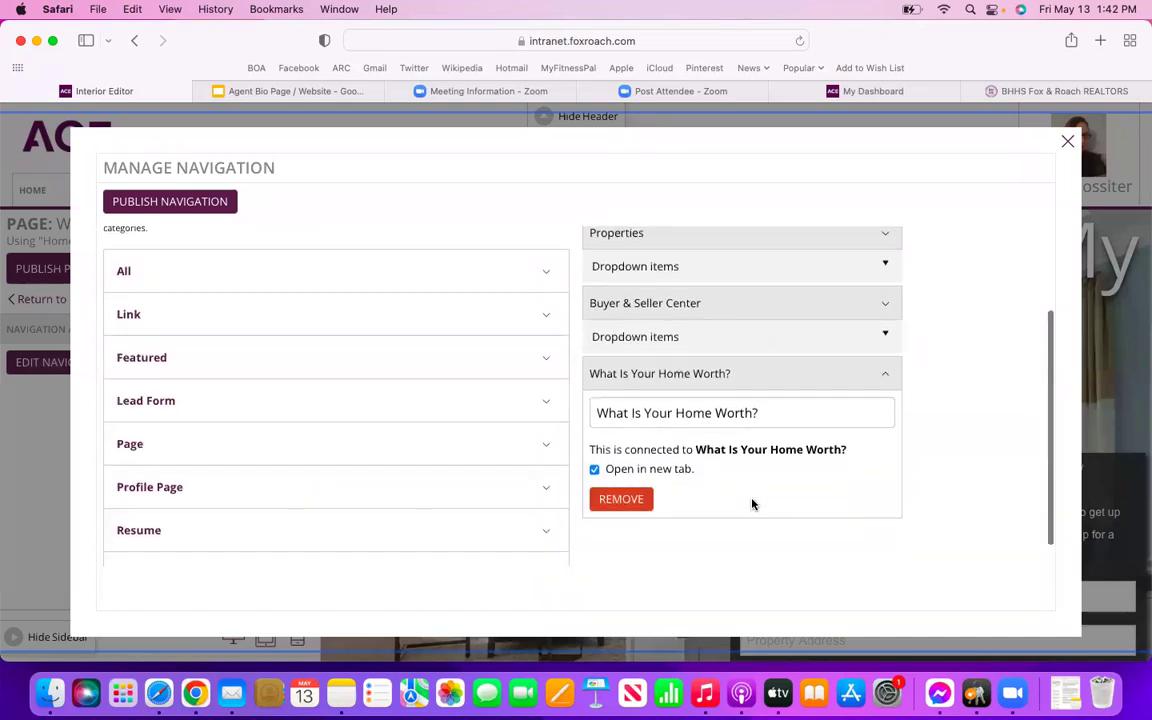
click(620, 499)
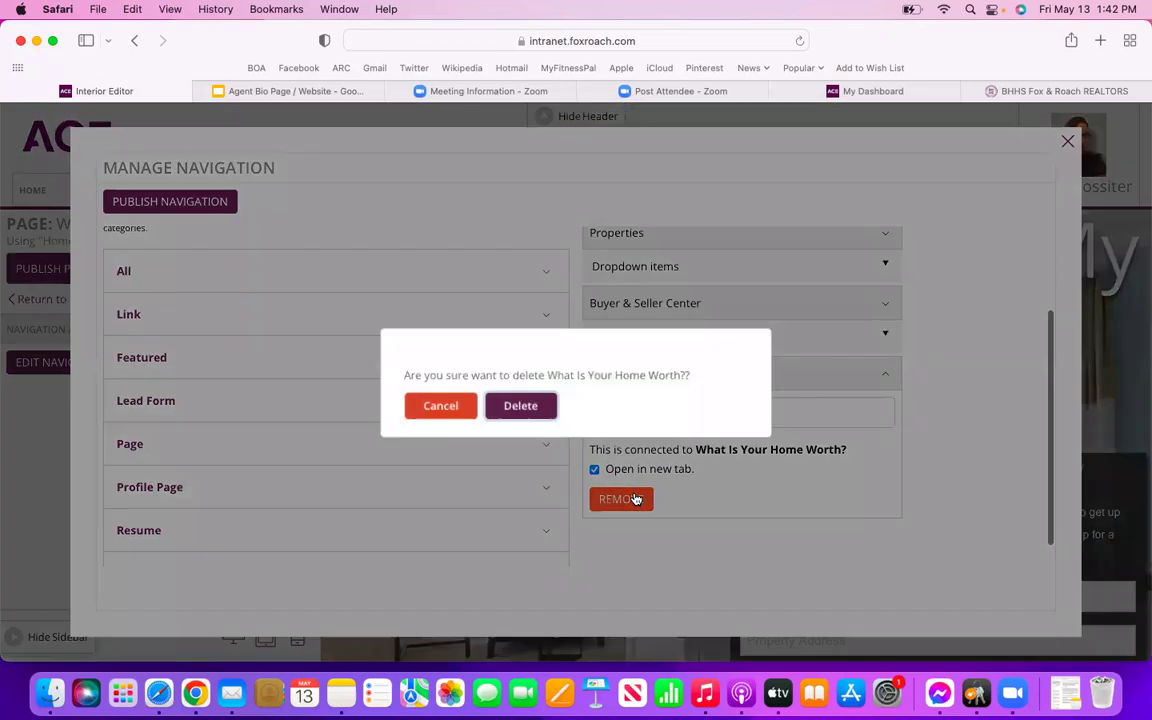
click(527, 410)
scroll(757, 450, up, 3)
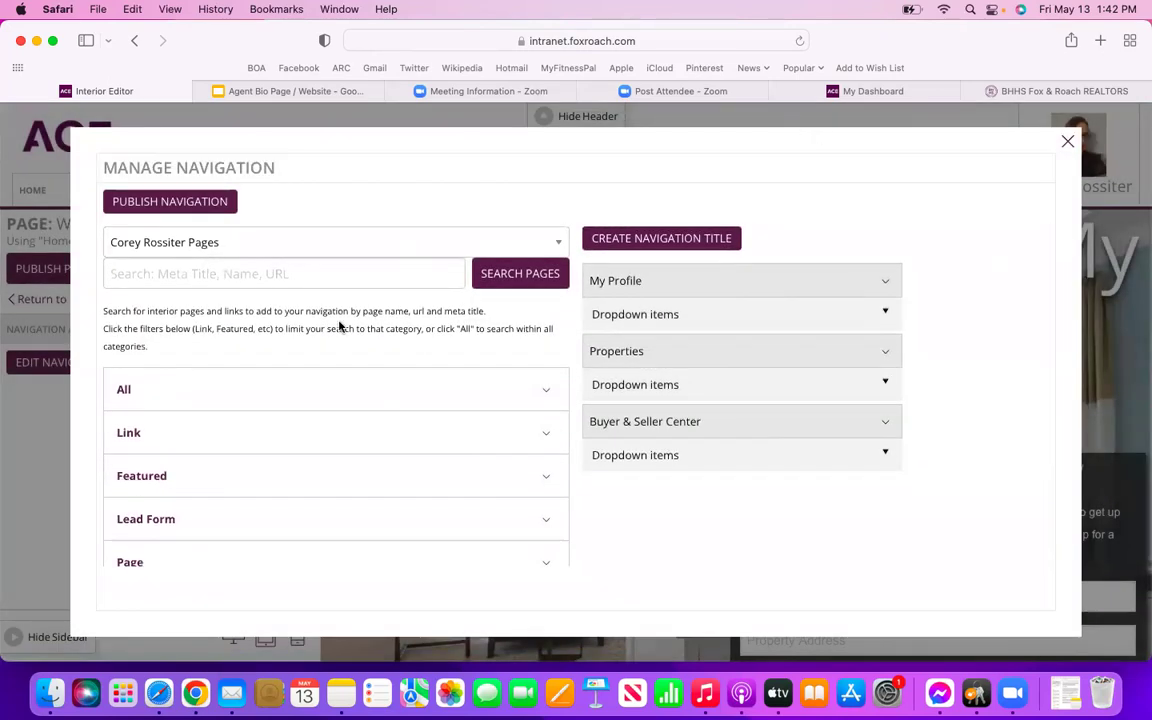
Add the "What Is Your Home Worth?" lead form page to the navigation again.
scroll(340, 326, down, 3)
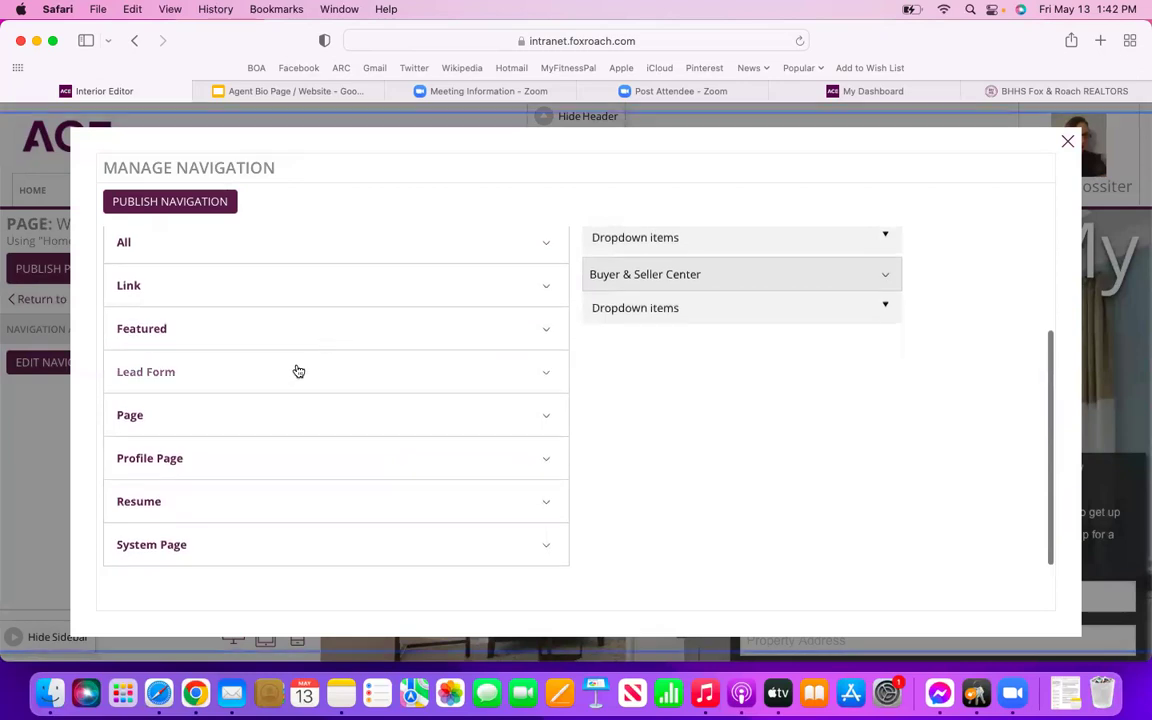
click(298, 371)
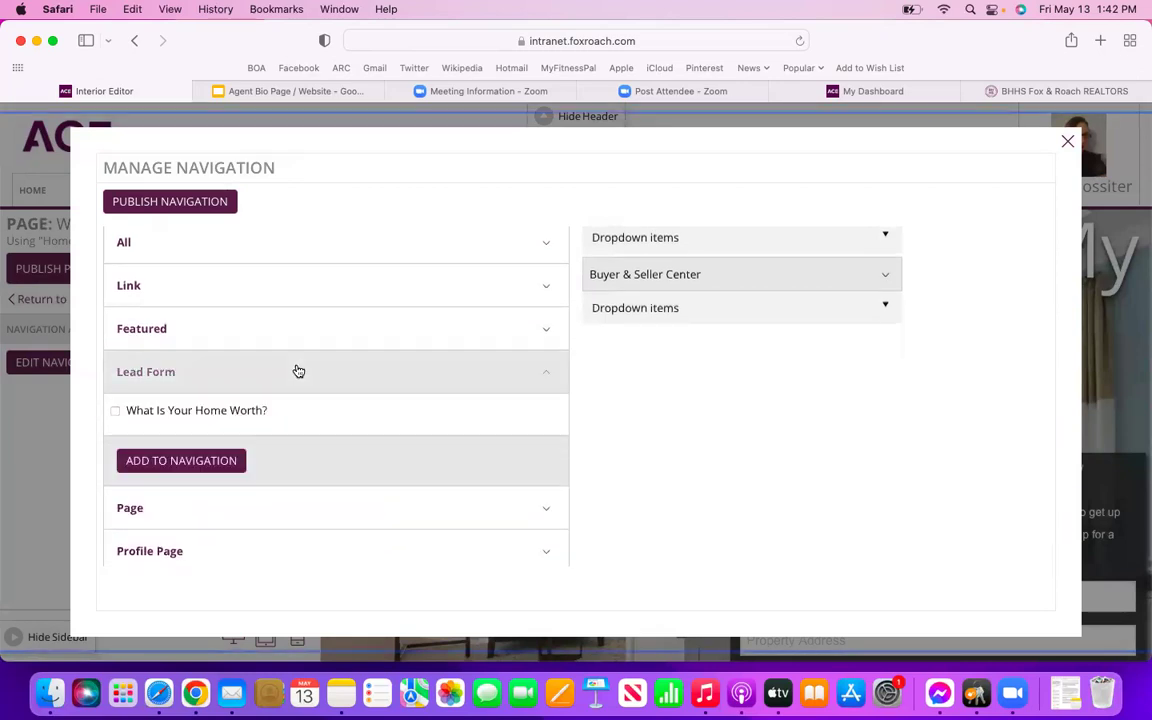
click(115, 410)
click(167, 467)
scroll(617, 411, up, 5)
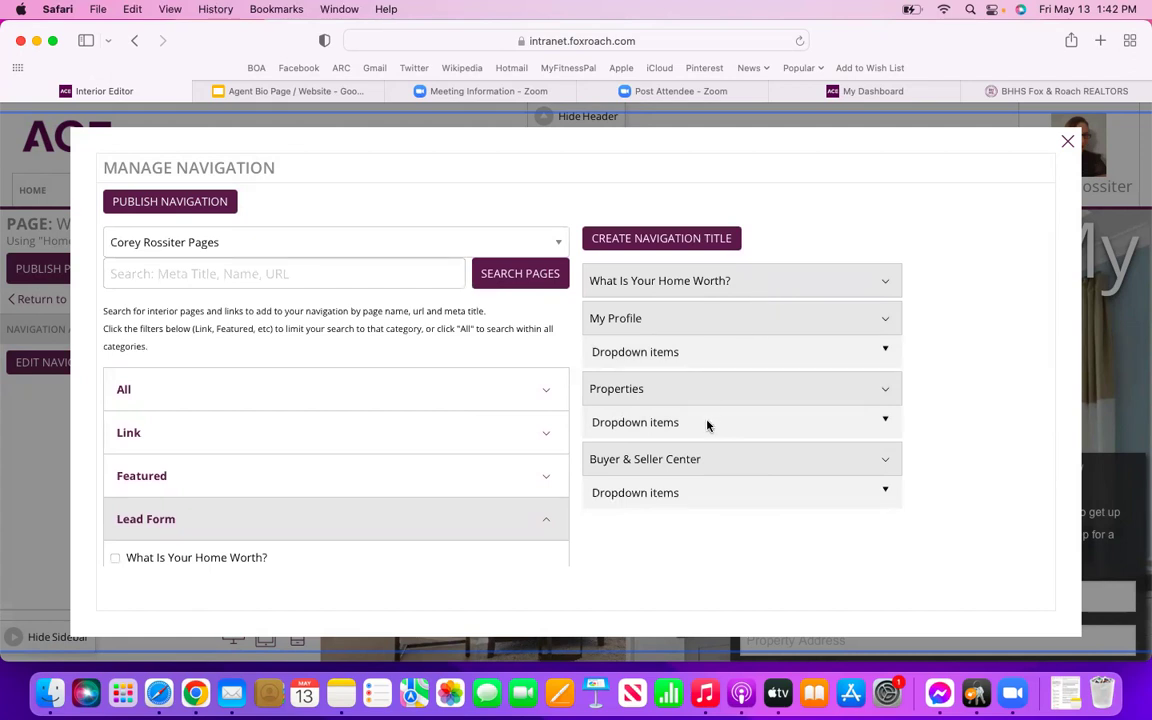
Move "What Is Your Home Worth?" to the start of the Buyer & Seller Center dropdown items and publish the navigation.
click(695, 460)
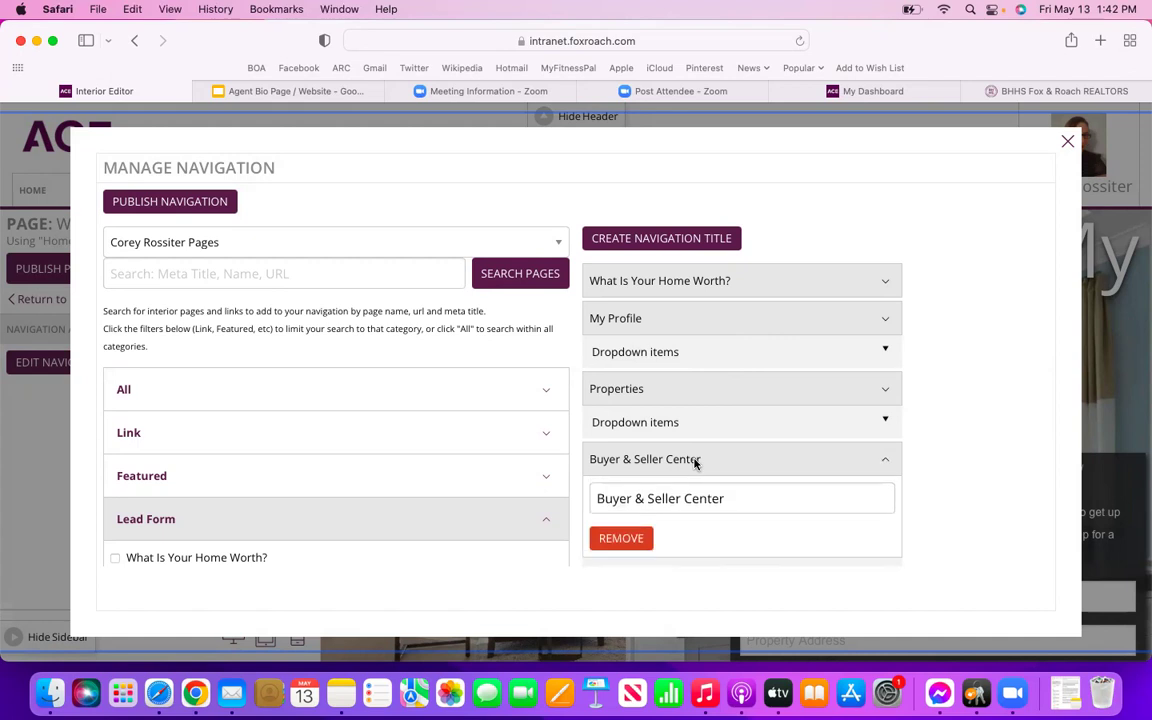
scroll(694, 464, down, 2)
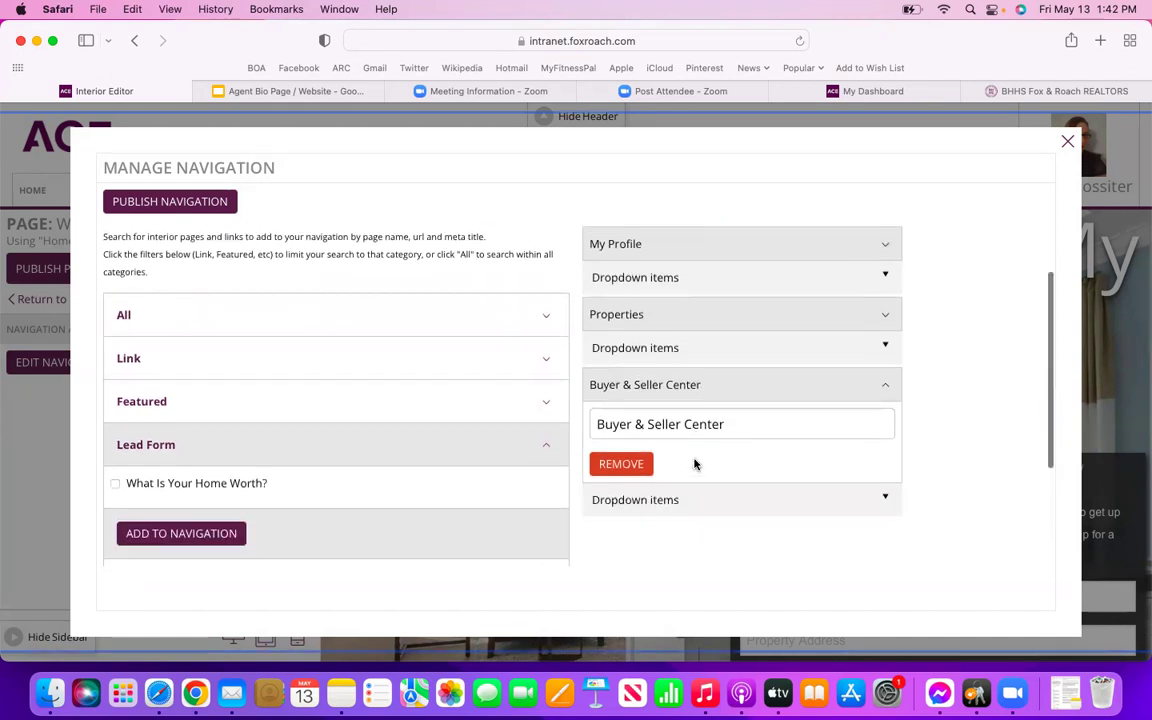
click(886, 388)
click(769, 424)
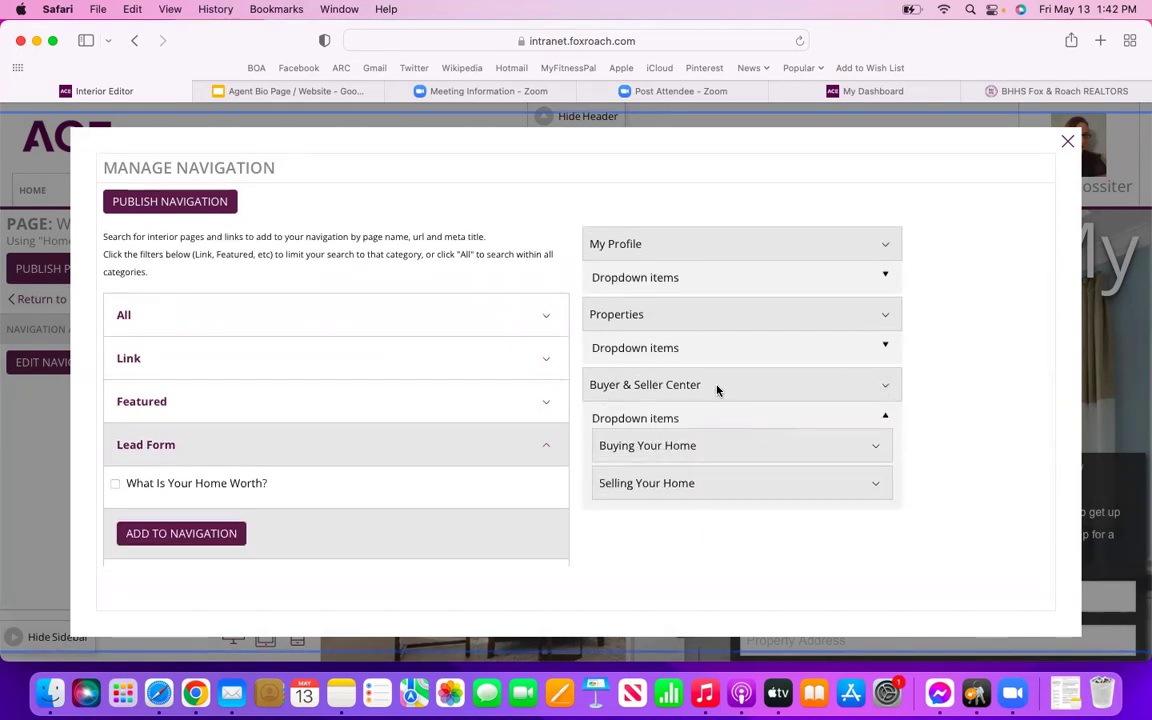
scroll(710, 370, up, 2)
drag(666, 283, 666, 476)
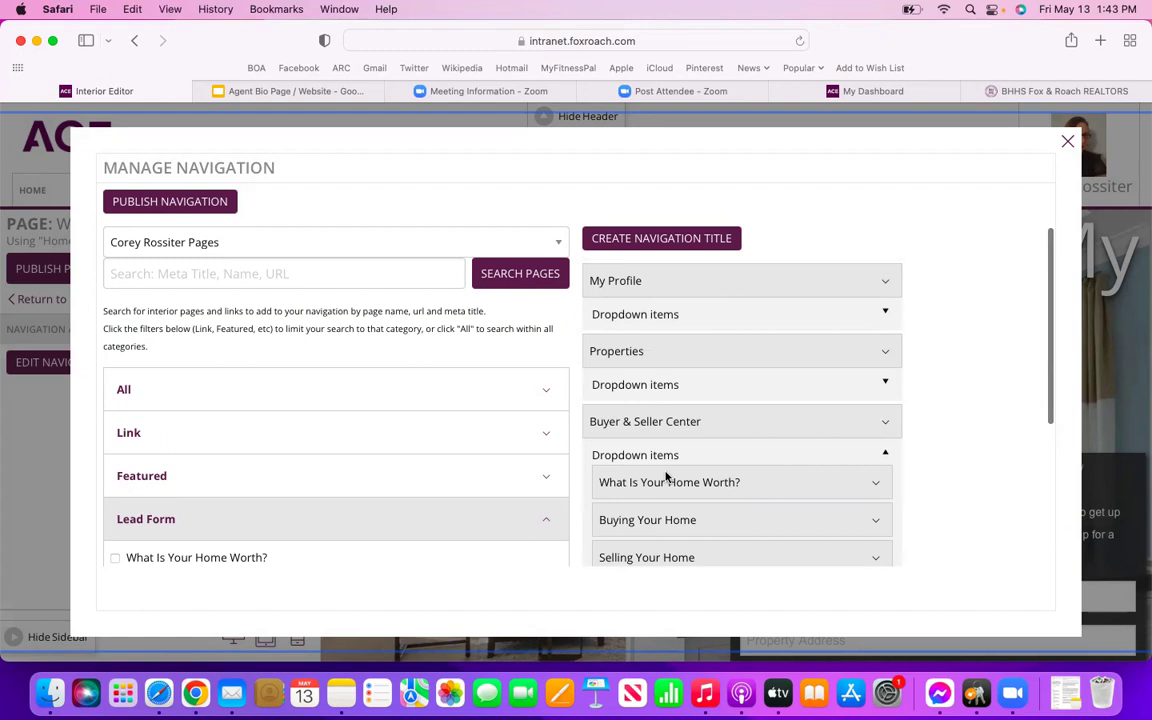
scroll(666, 476, down, 5)
click(200, 203)
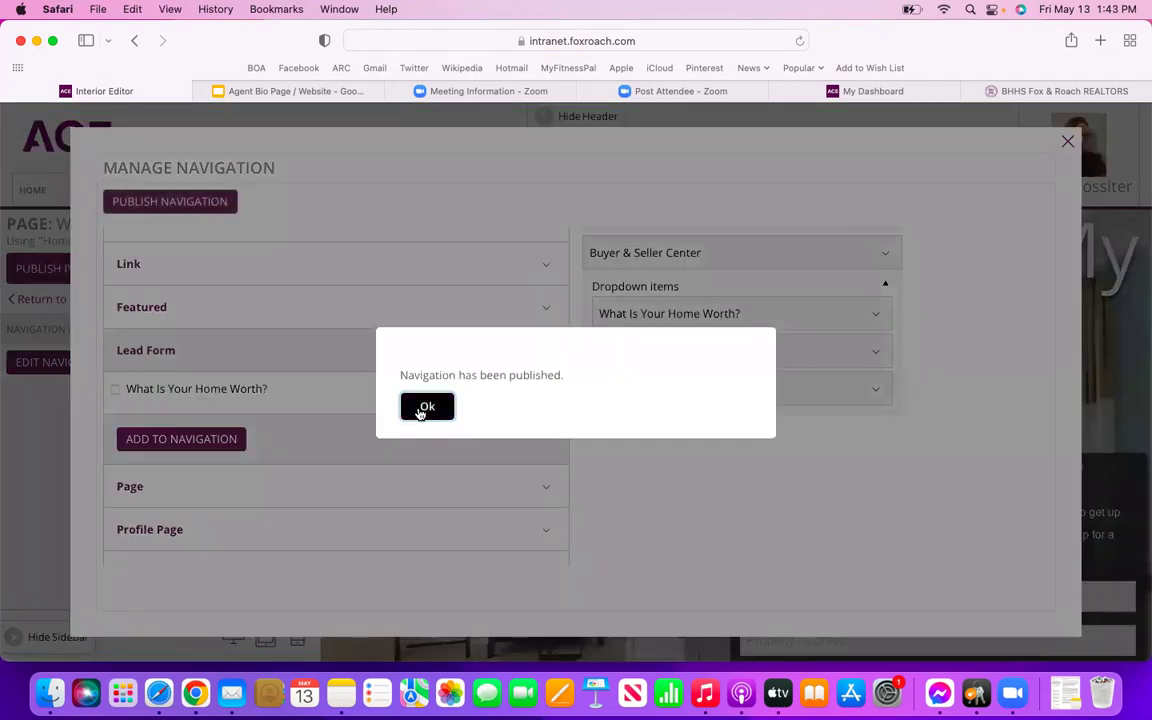
click(424, 408)
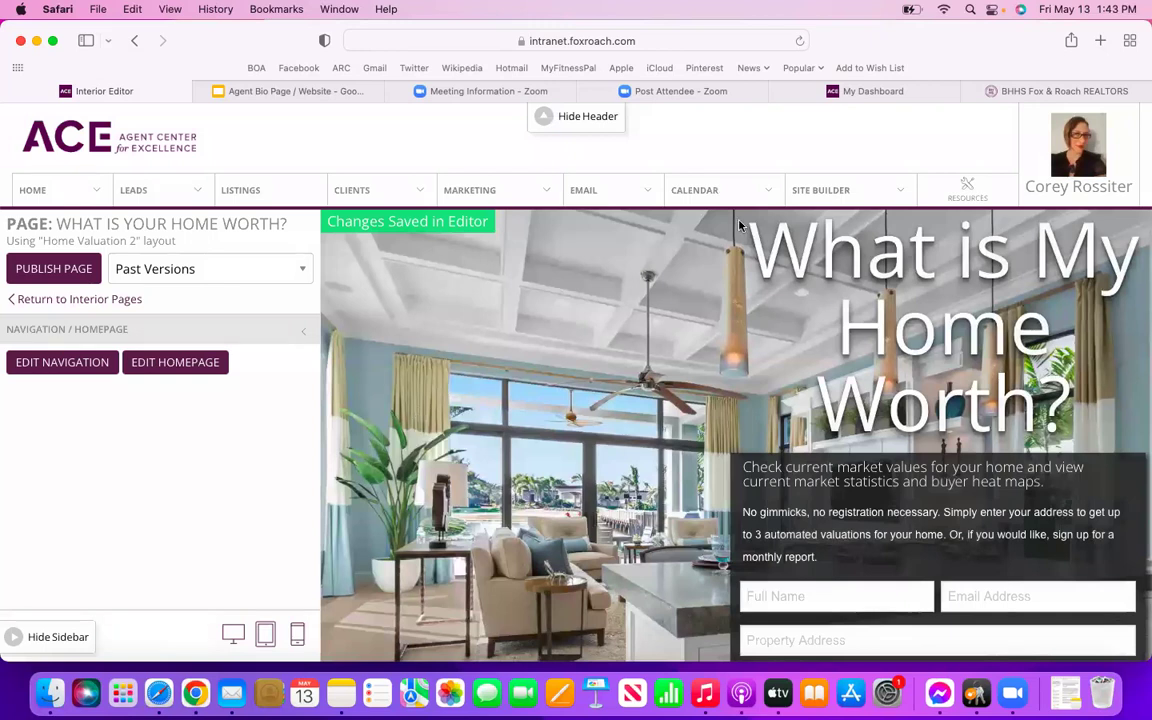
Reload the public website, test the first link under Buyer & Seller Center and close that page.
click(1049, 92)
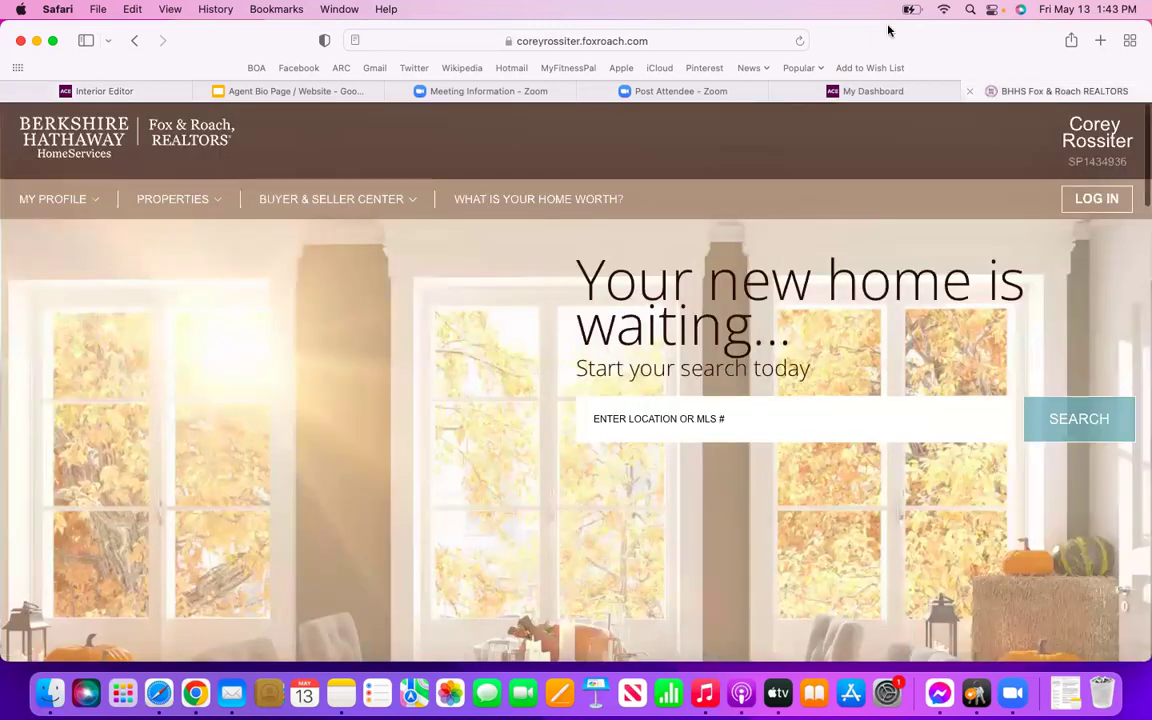
click(799, 41)
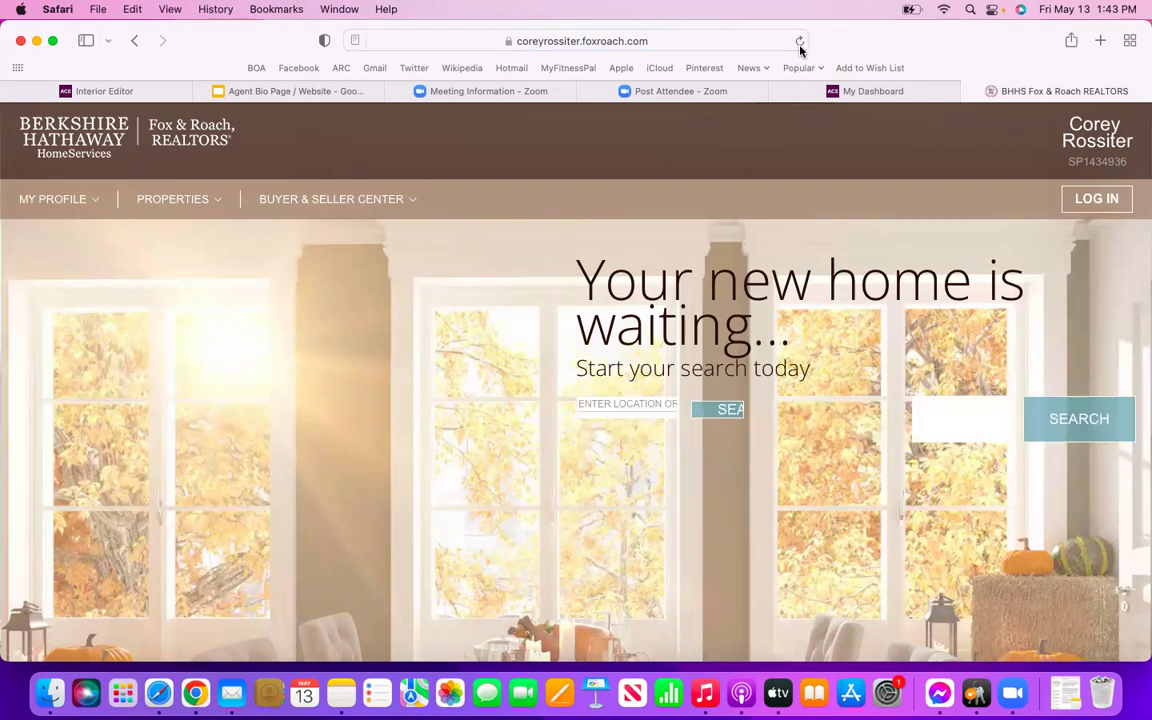
mouse_move(37, 197)
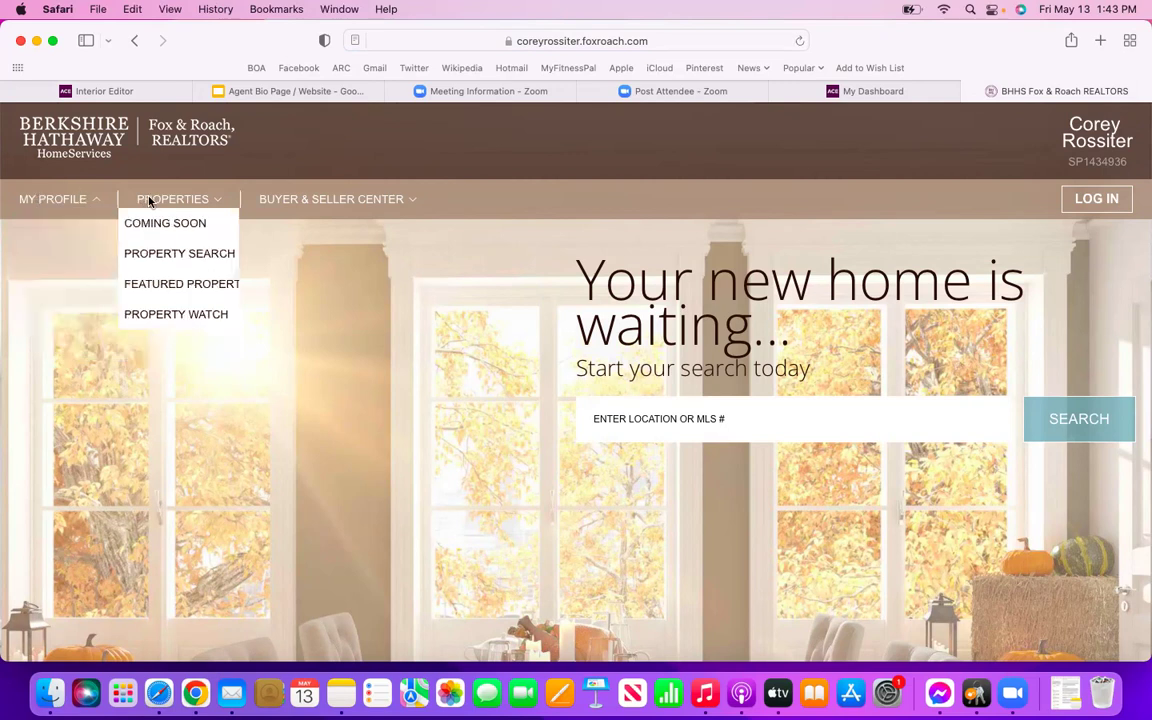
mouse_move(316, 199)
click(322, 226)
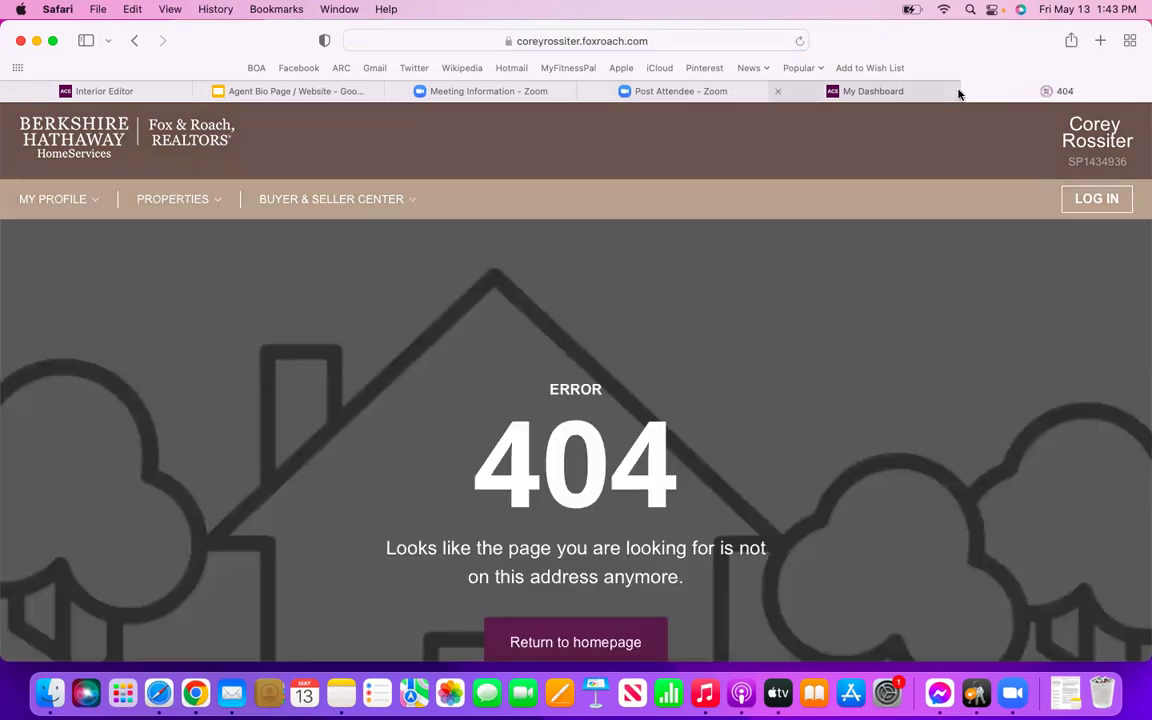
click(969, 91)
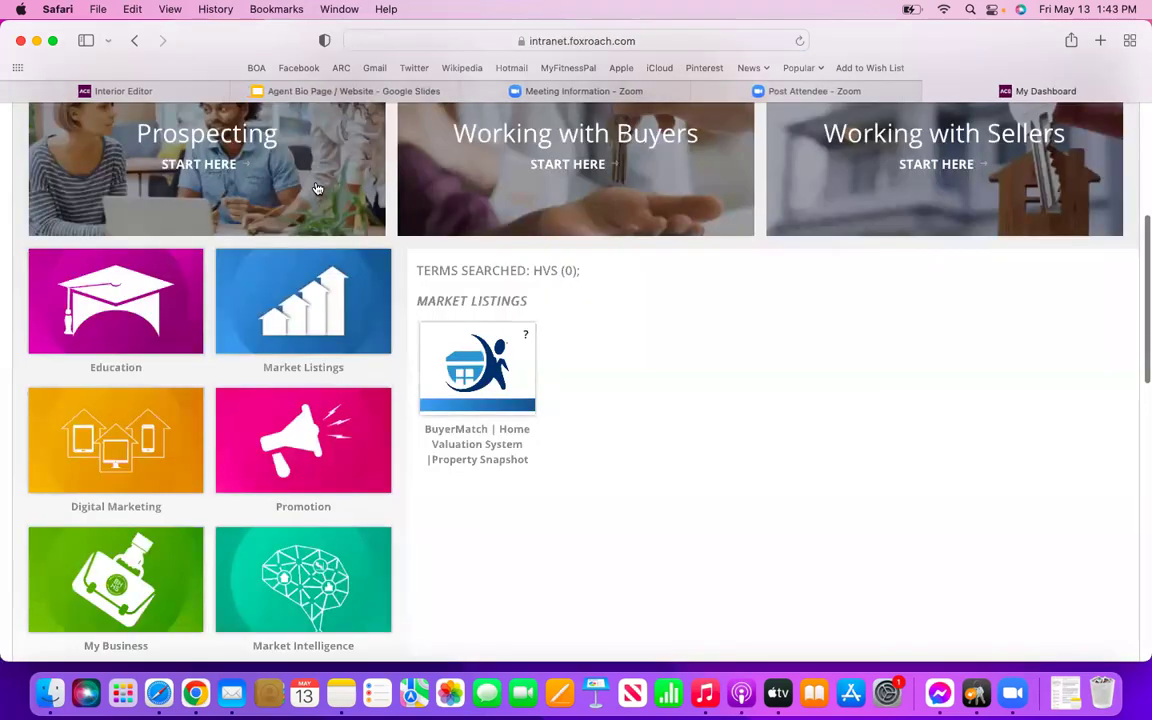
Return from the ACE page editor to the list of interior pages and find the "What Is Your Home Worth?" page.
click(168, 85)
click(86, 302)
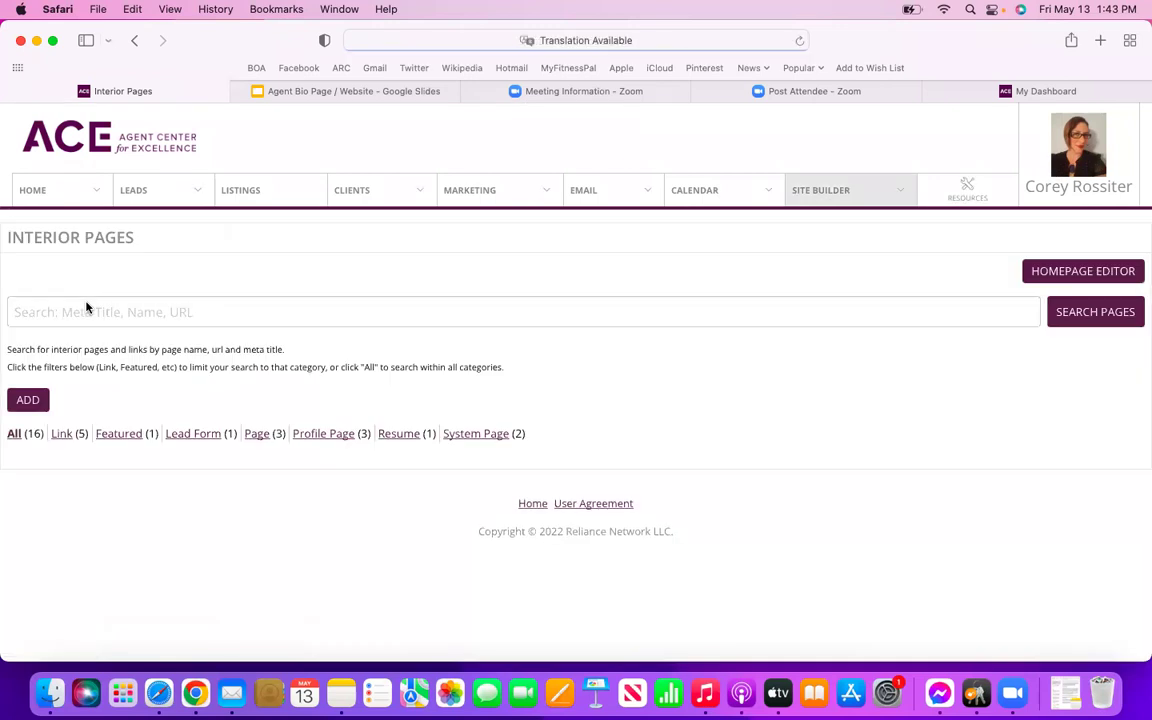
scroll(82, 403, down, 2)
scroll(82, 403, down, 5)
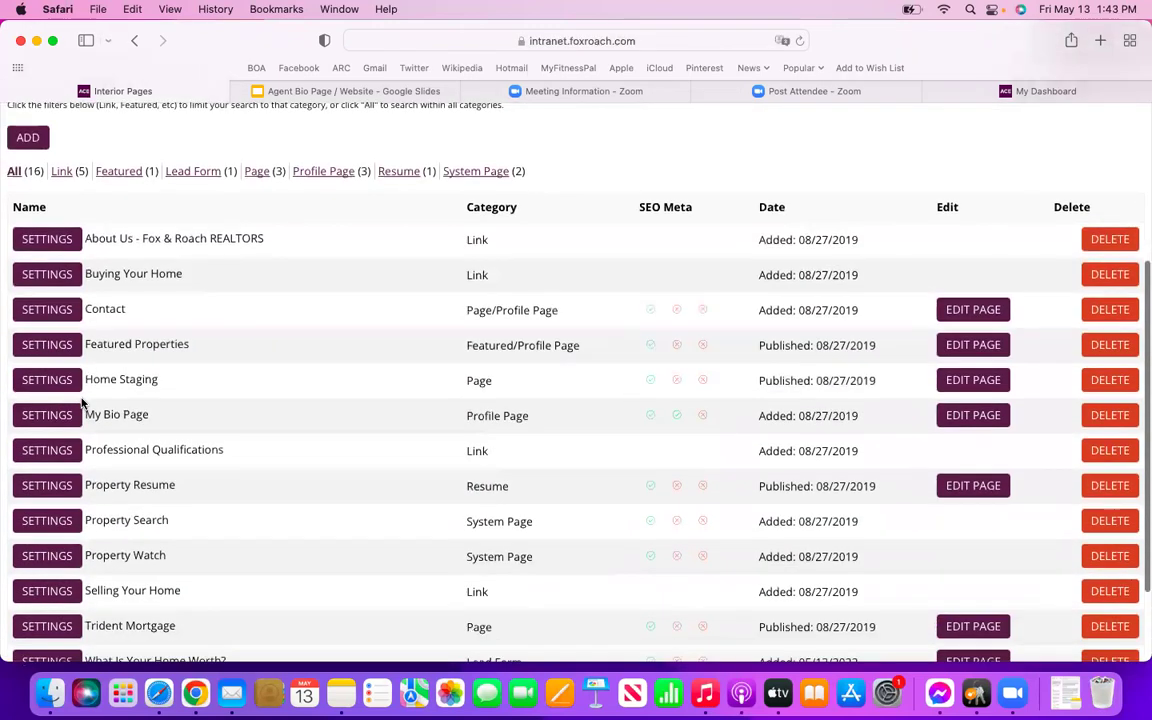
Open the "What Is Your Home Worth?" page's settings, review its name, URL and meta fields, and try to update them.
click(47, 543)
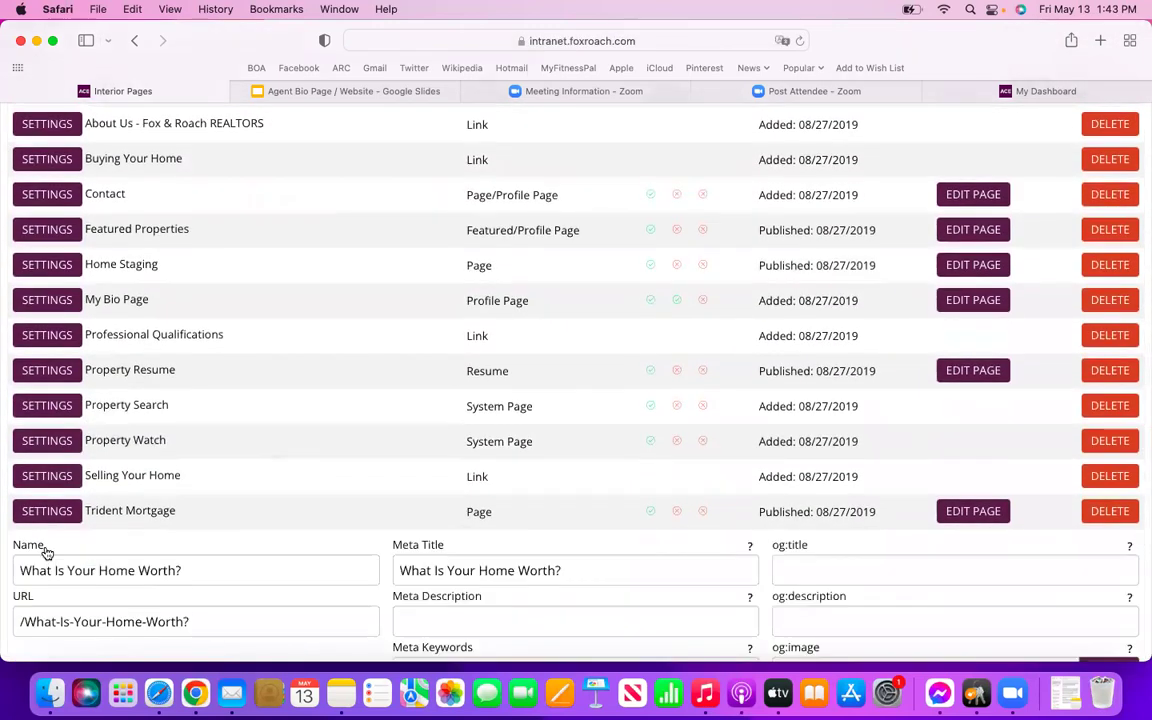
scroll(132, 476, down, 2)
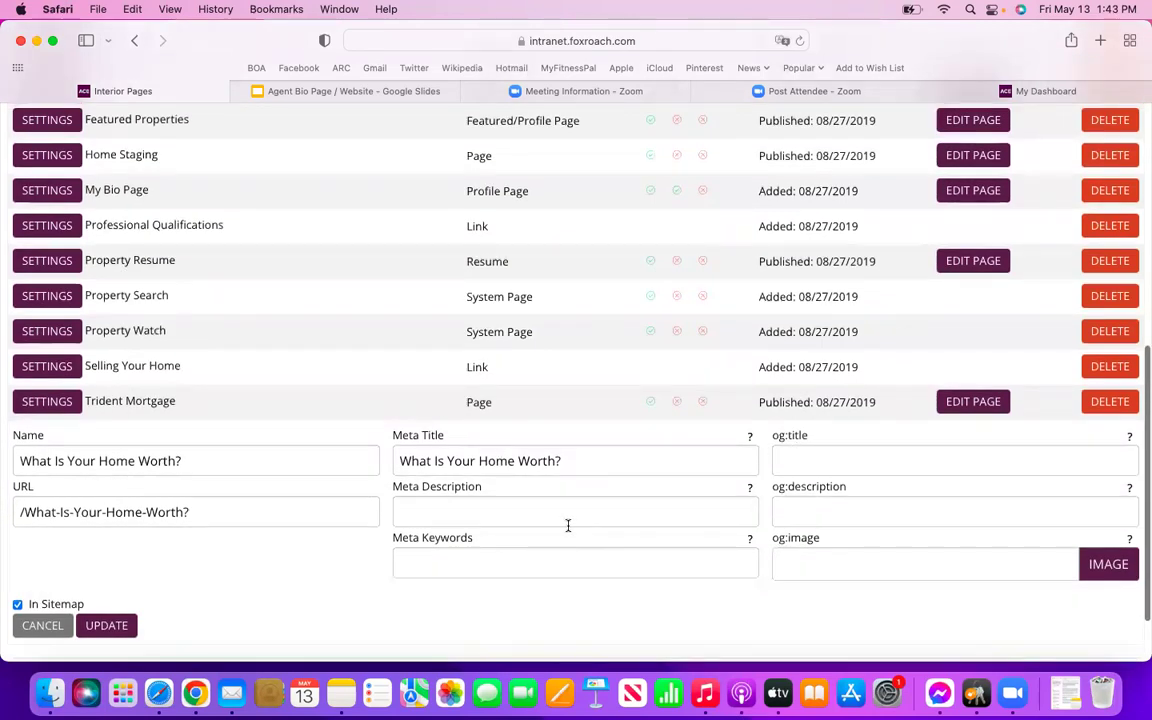
scroll(514, 543, down, 1)
scroll(514, 543, down, 1)
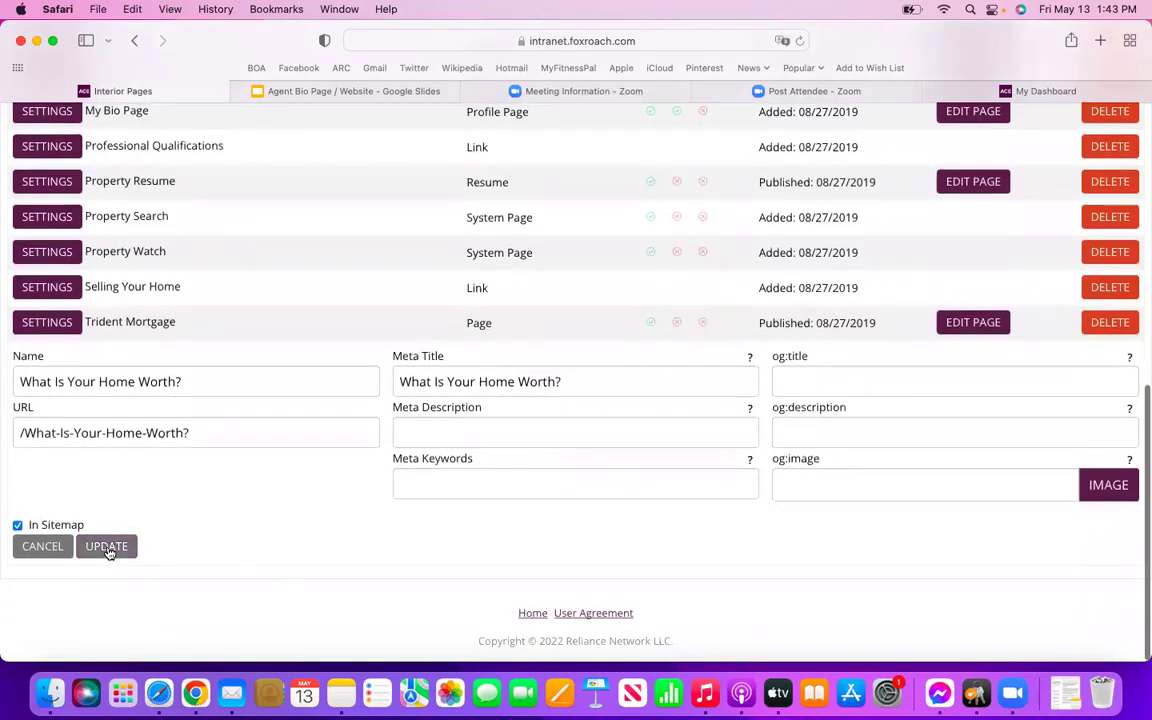
click(107, 548)
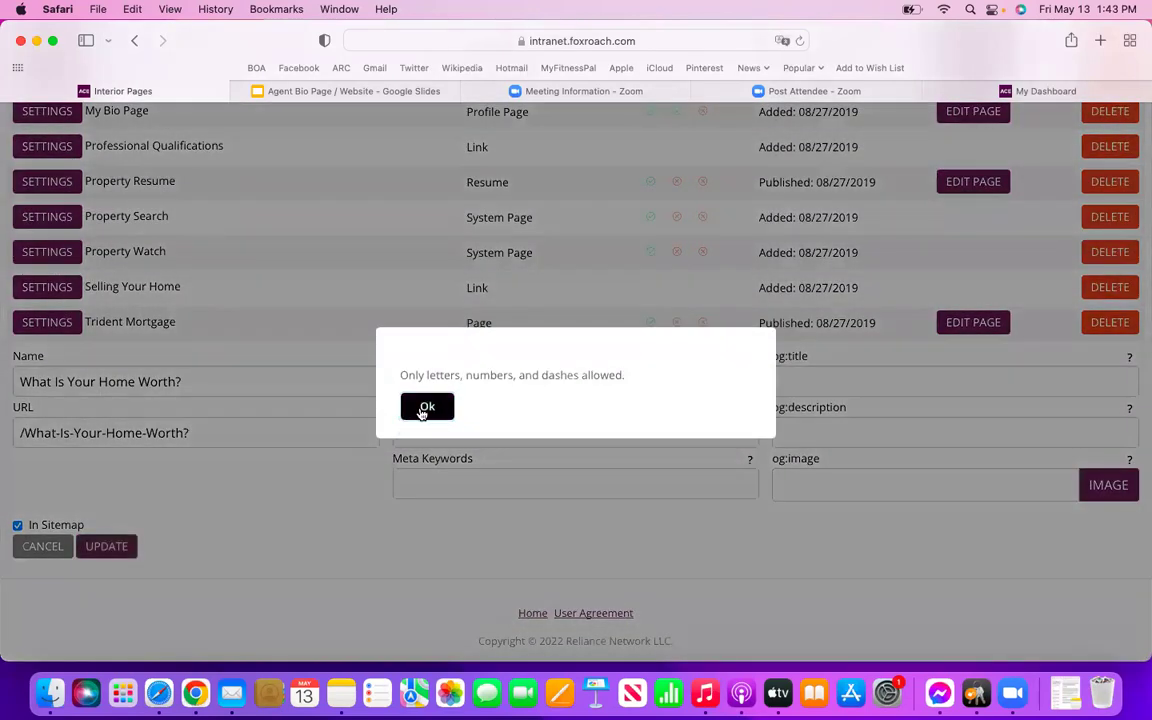
click(424, 409)
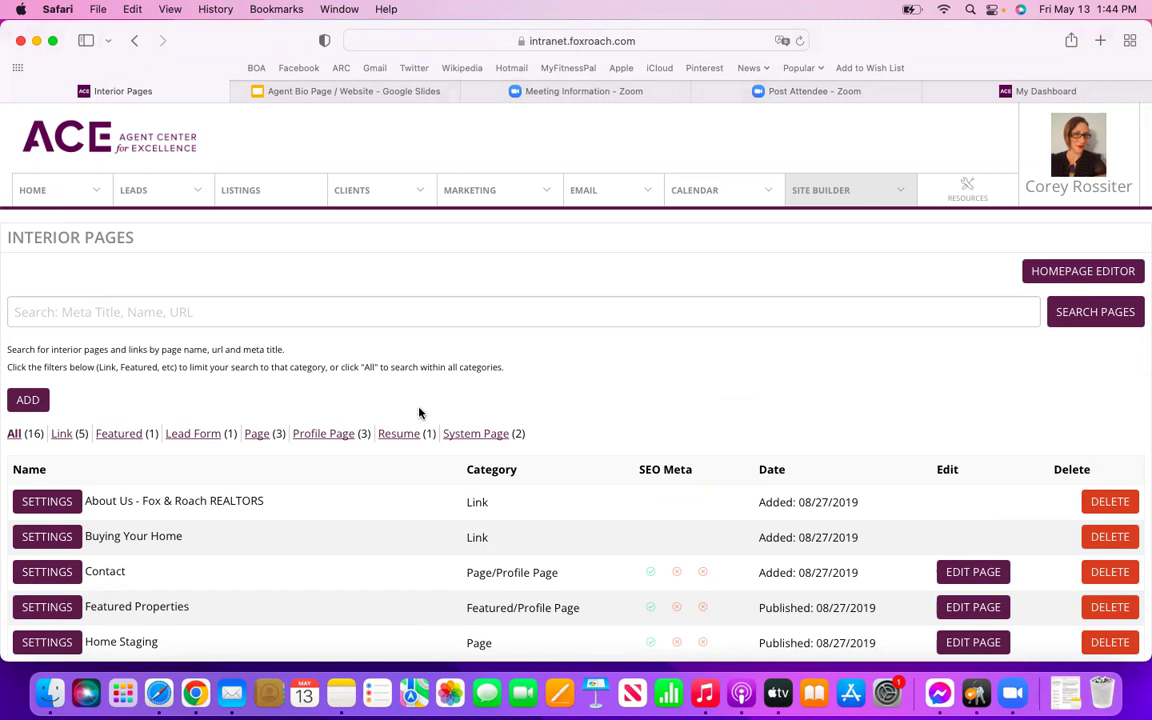
Start adding a new interior page to show the available page types.
scroll(420, 413, down, 1)
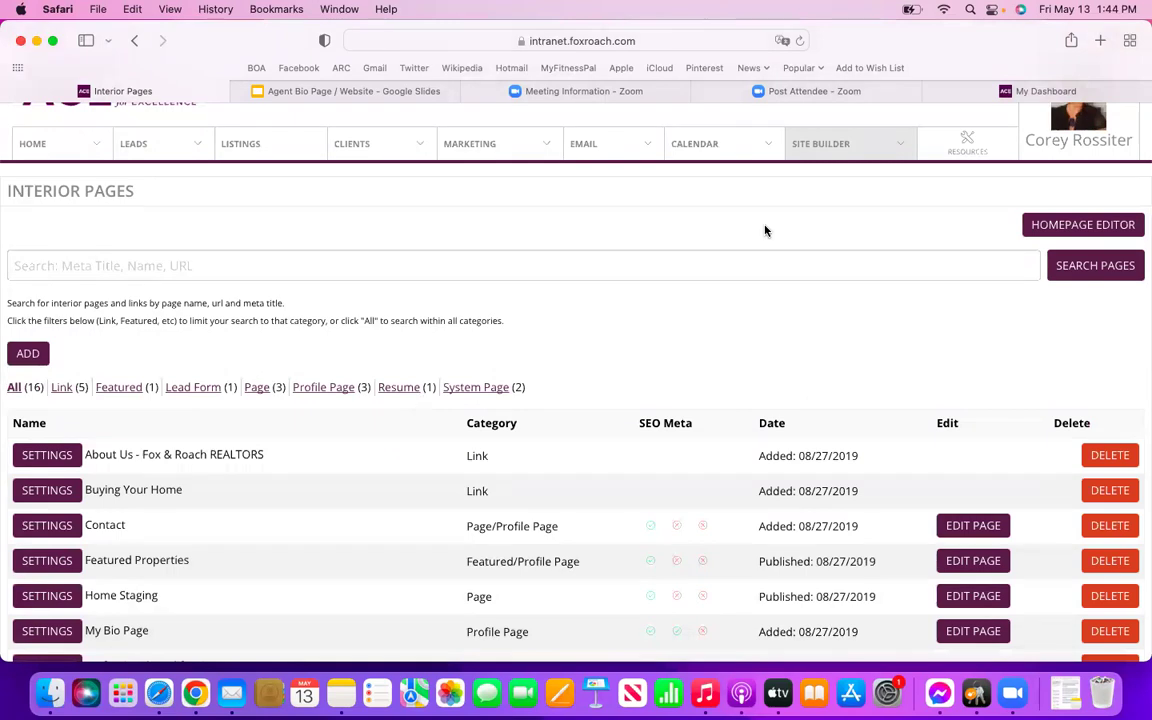
click(821, 148)
mouse_move(822, 180)
scroll(205, 540, down, 2)
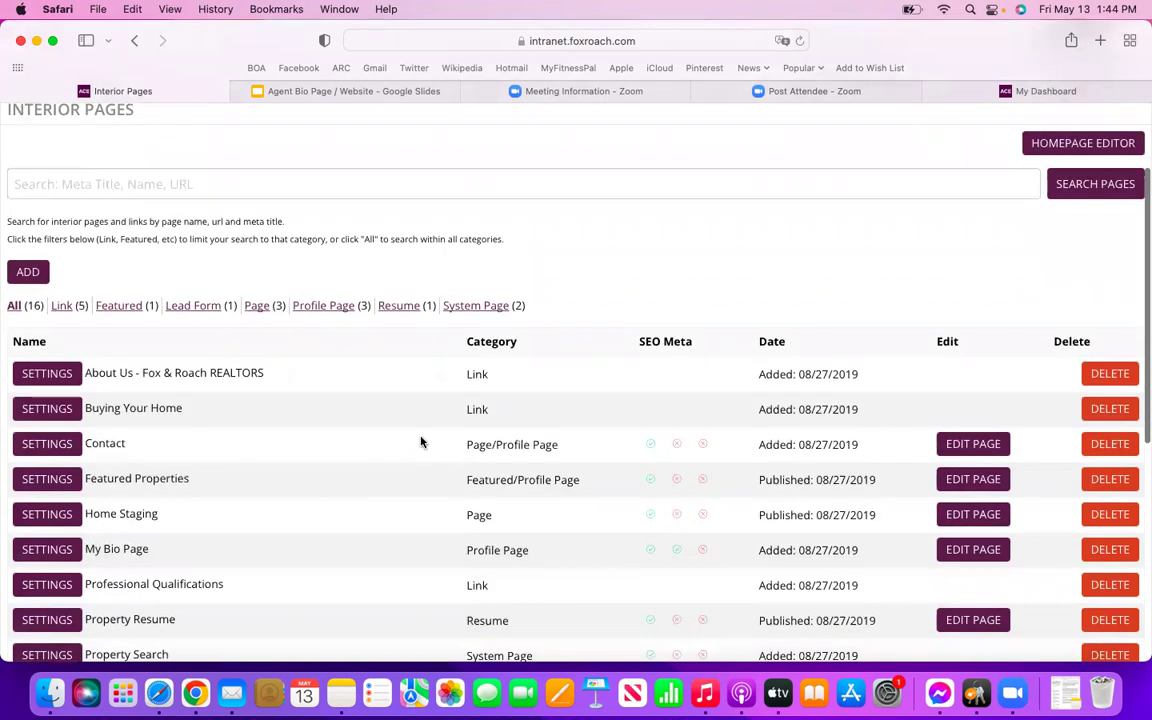
click(28, 273)
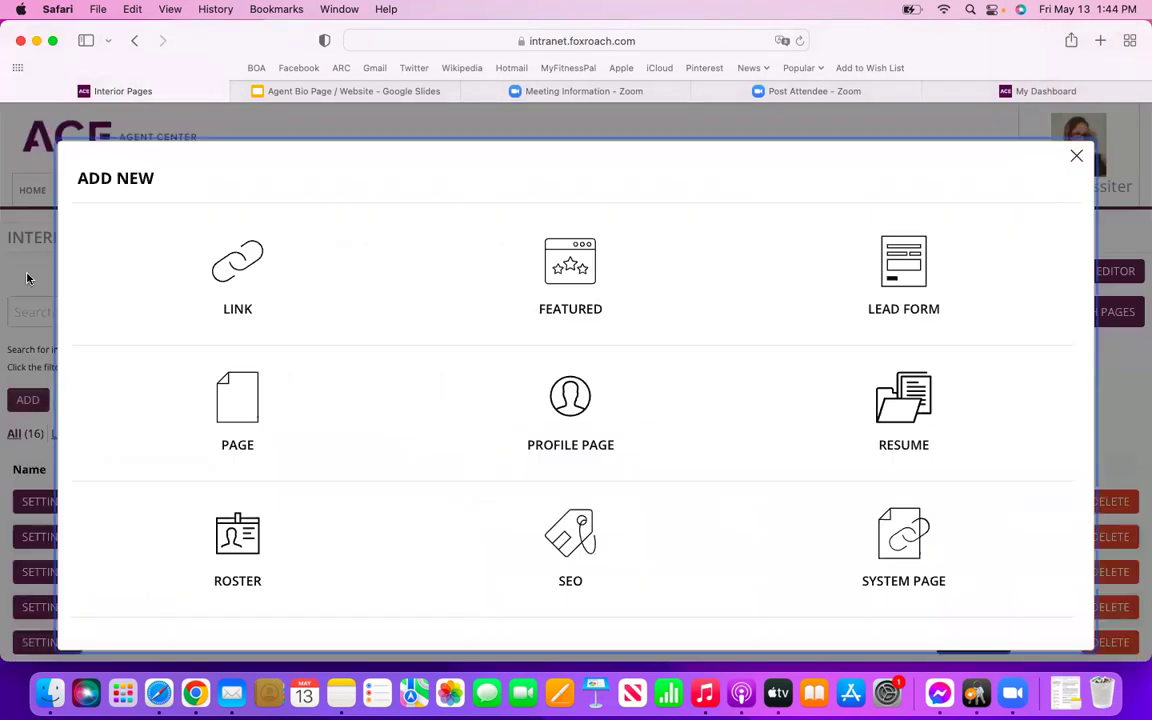
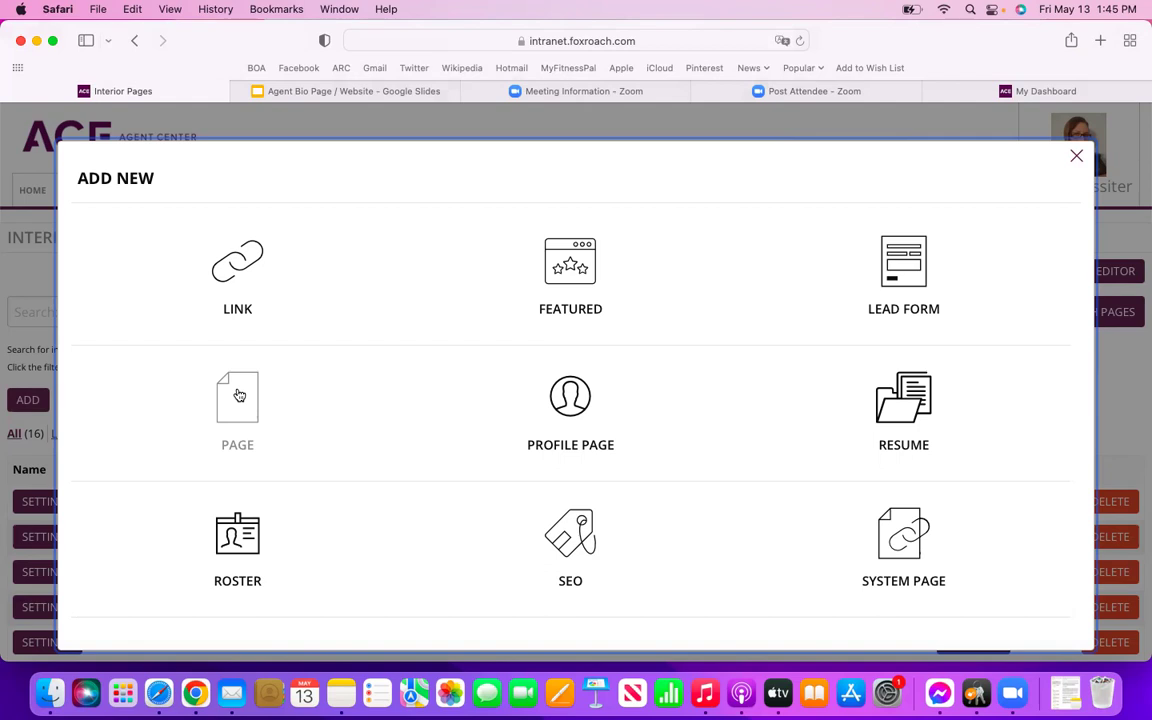
Choose the Page type for the new interior page and browse the layouts in the Text And Image category.
click(239, 396)
click(156, 297)
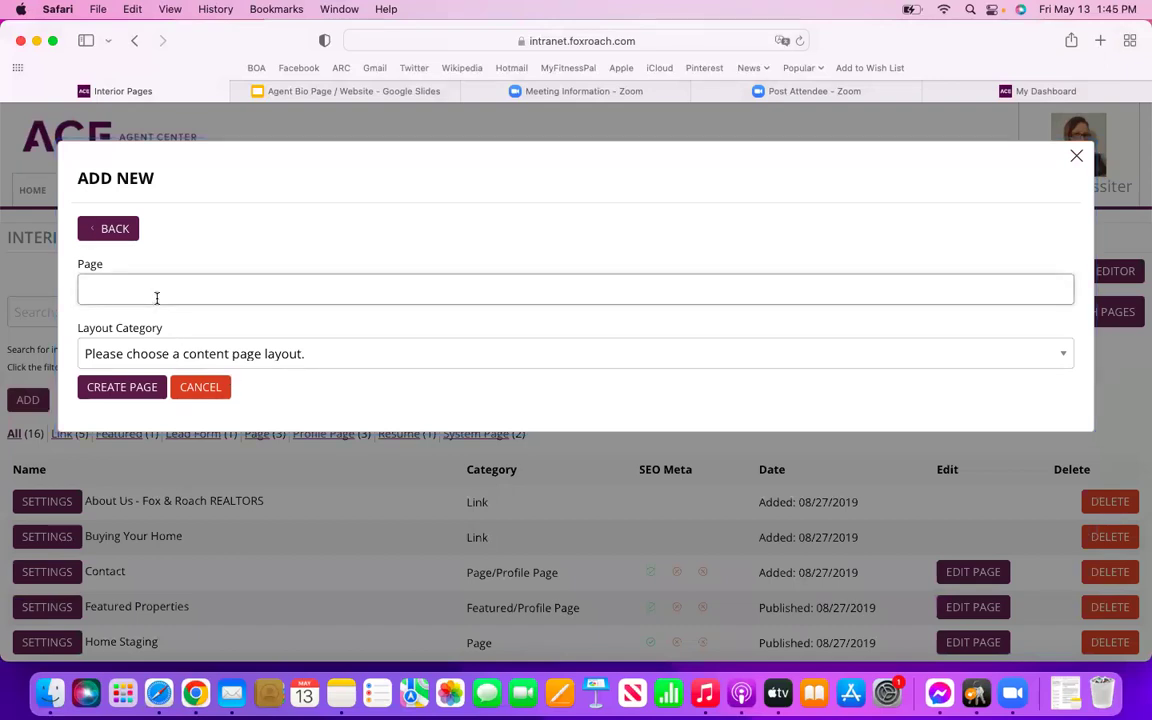
click(296, 354)
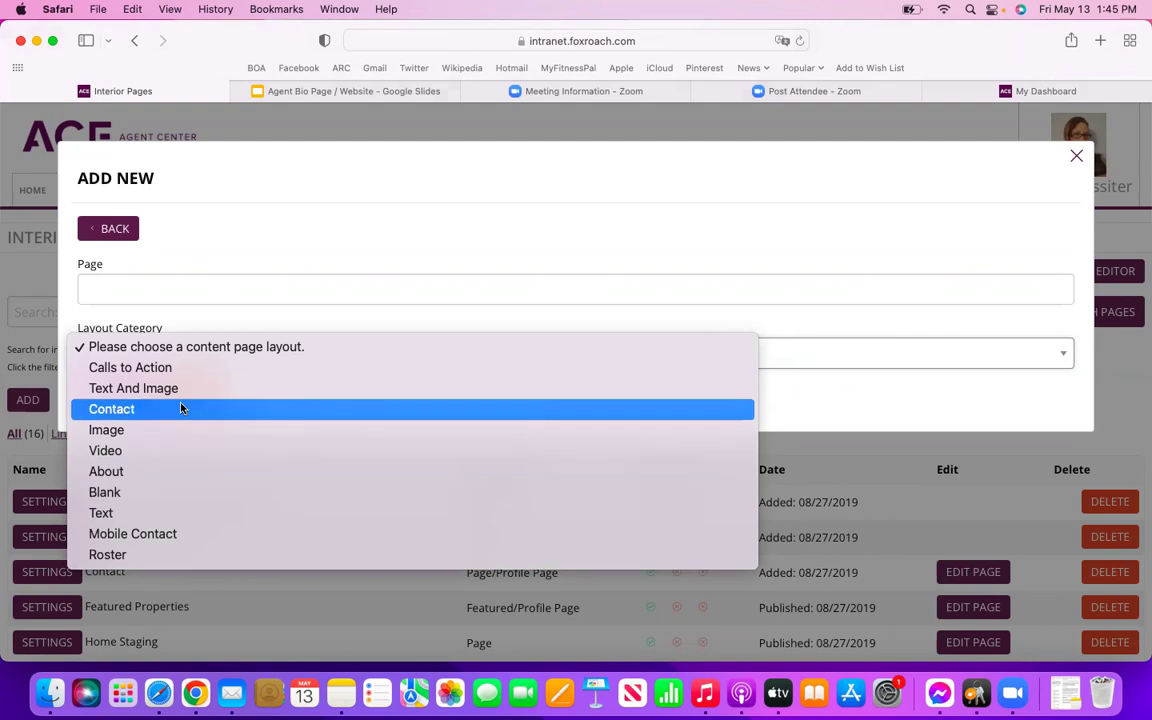
click(128, 390)
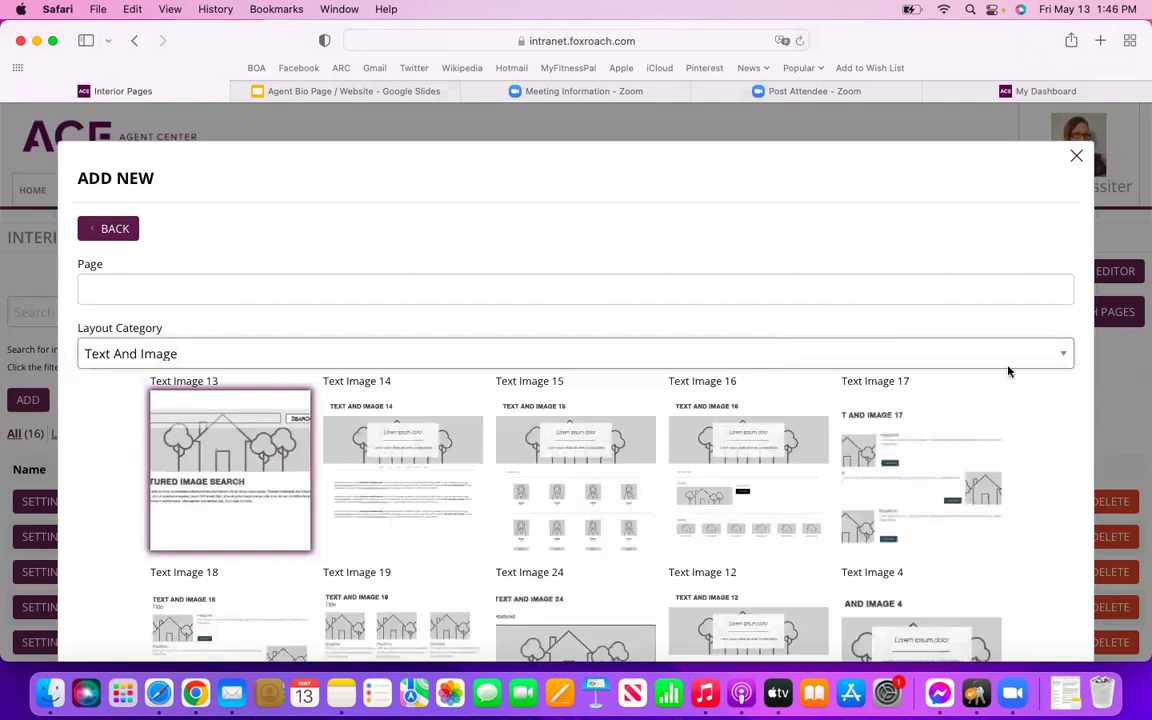
scroll(1029, 421, down, 2)
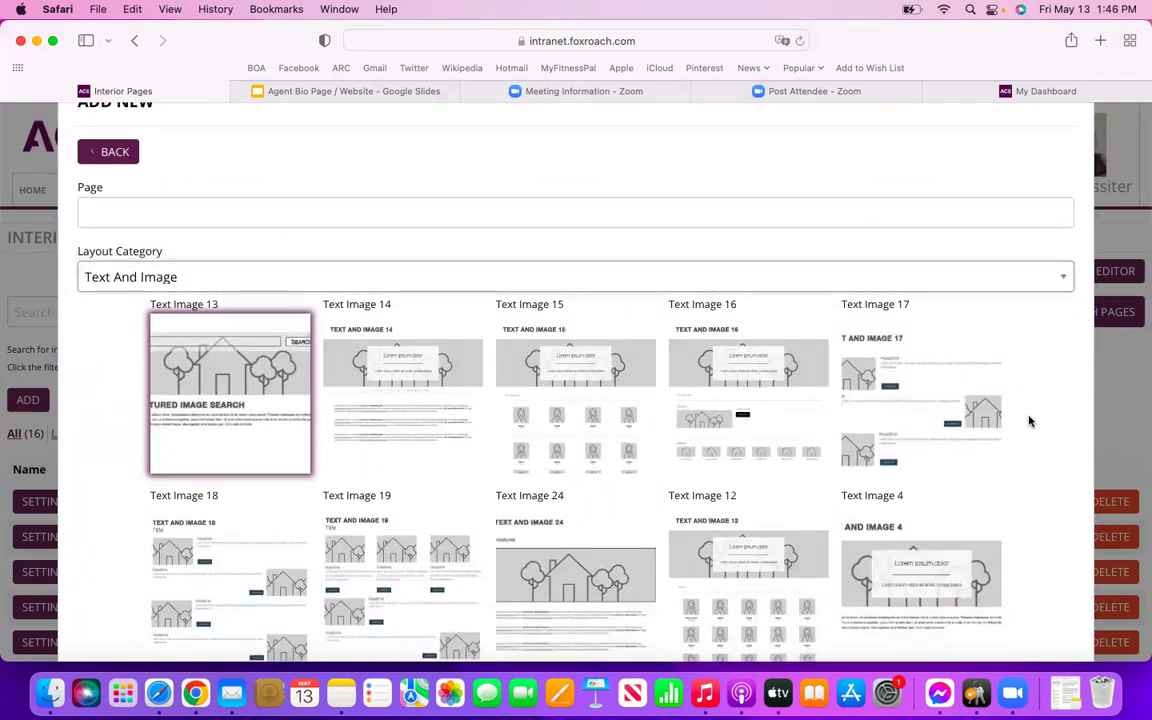
scroll(1029, 421, down, 8)
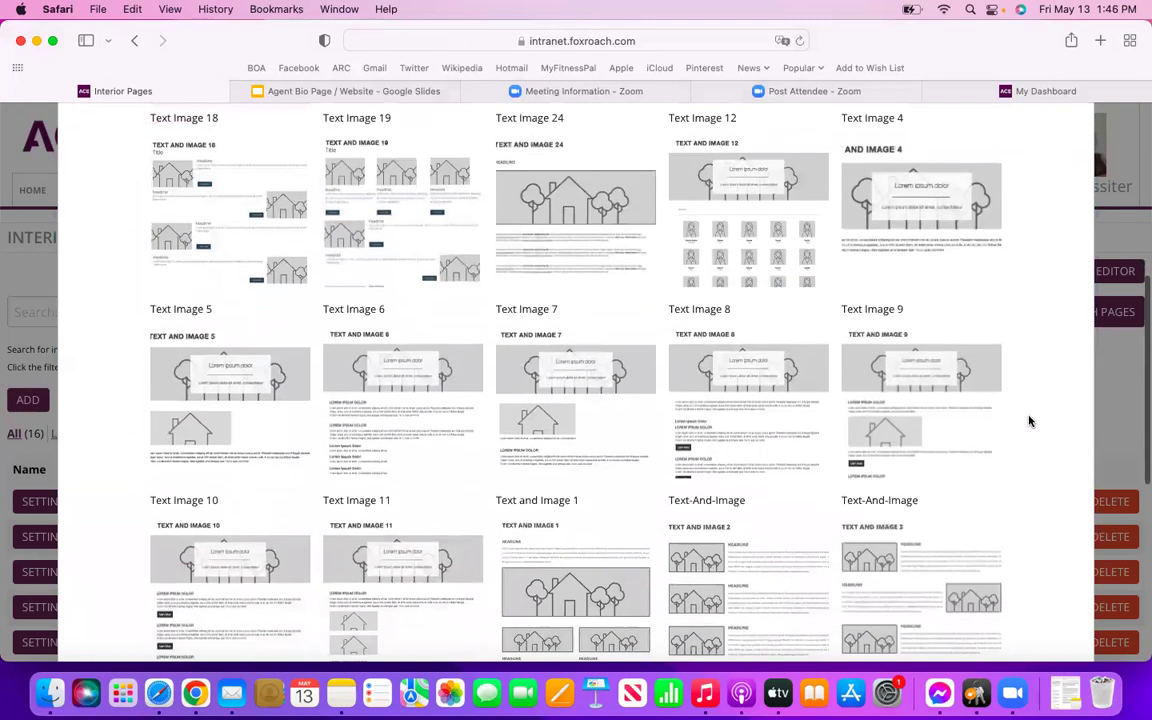
scroll(1029, 421, down, 10)
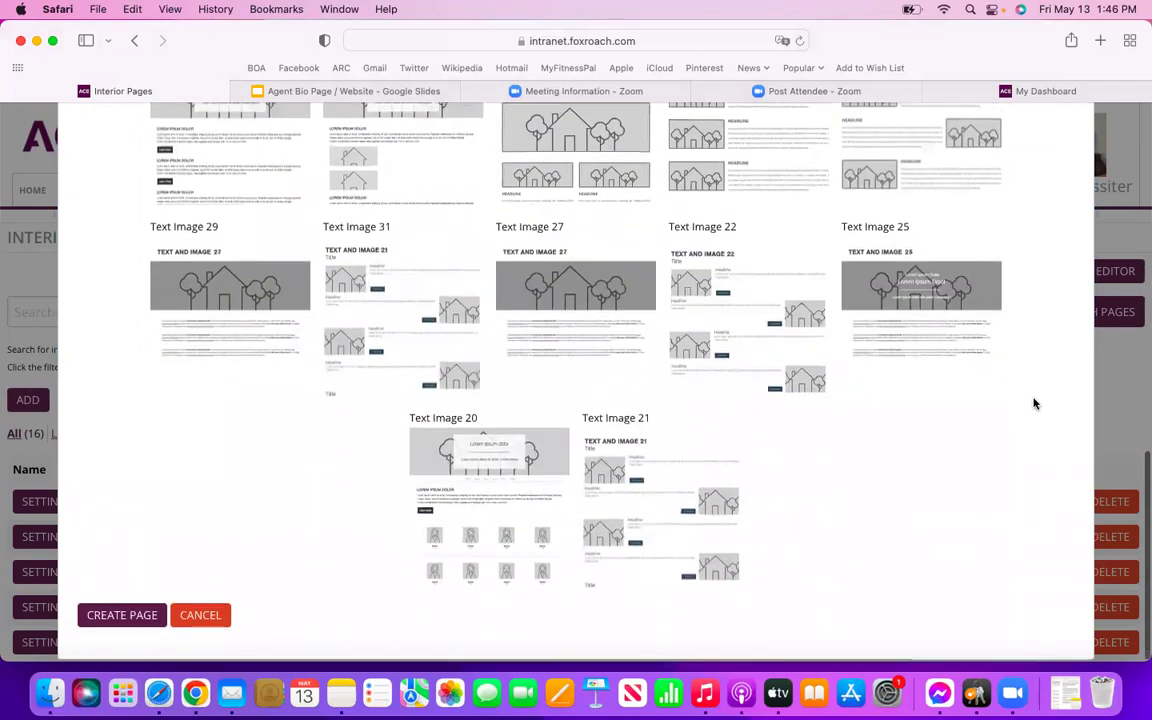
scroll(1034, 404, up, 4)
scroll(1034, 404, up, 15)
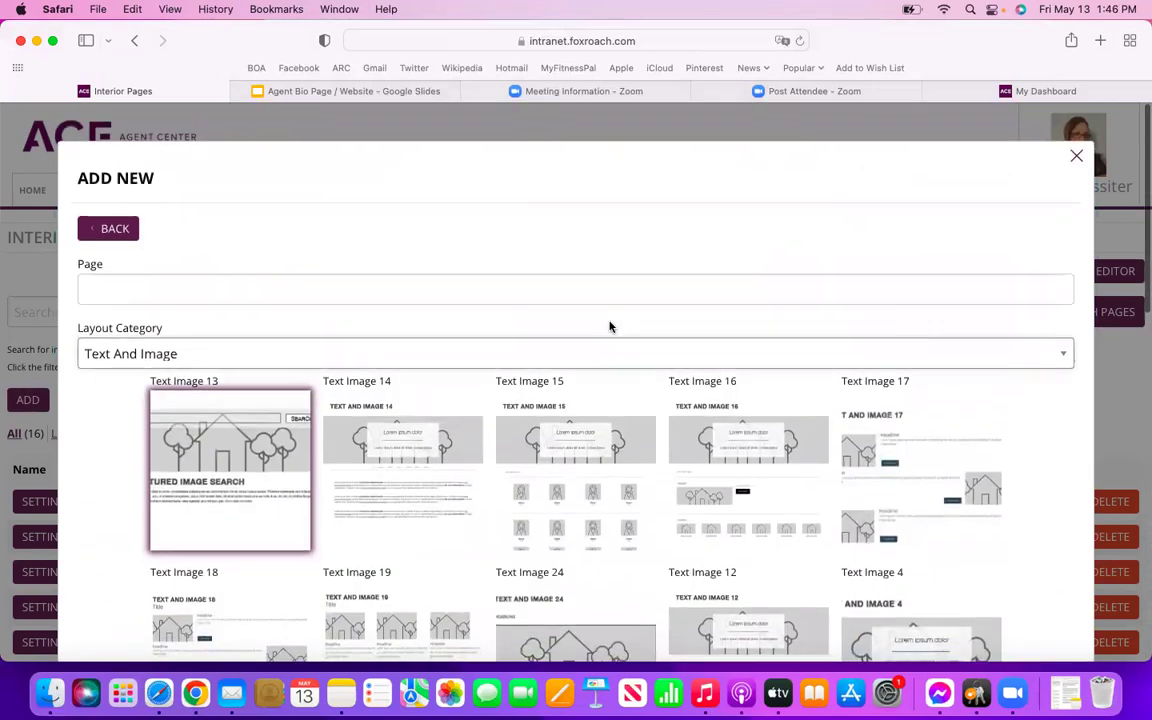
Switch the layout category to Blank, title the page "Blog" and create it.
click(335, 352)
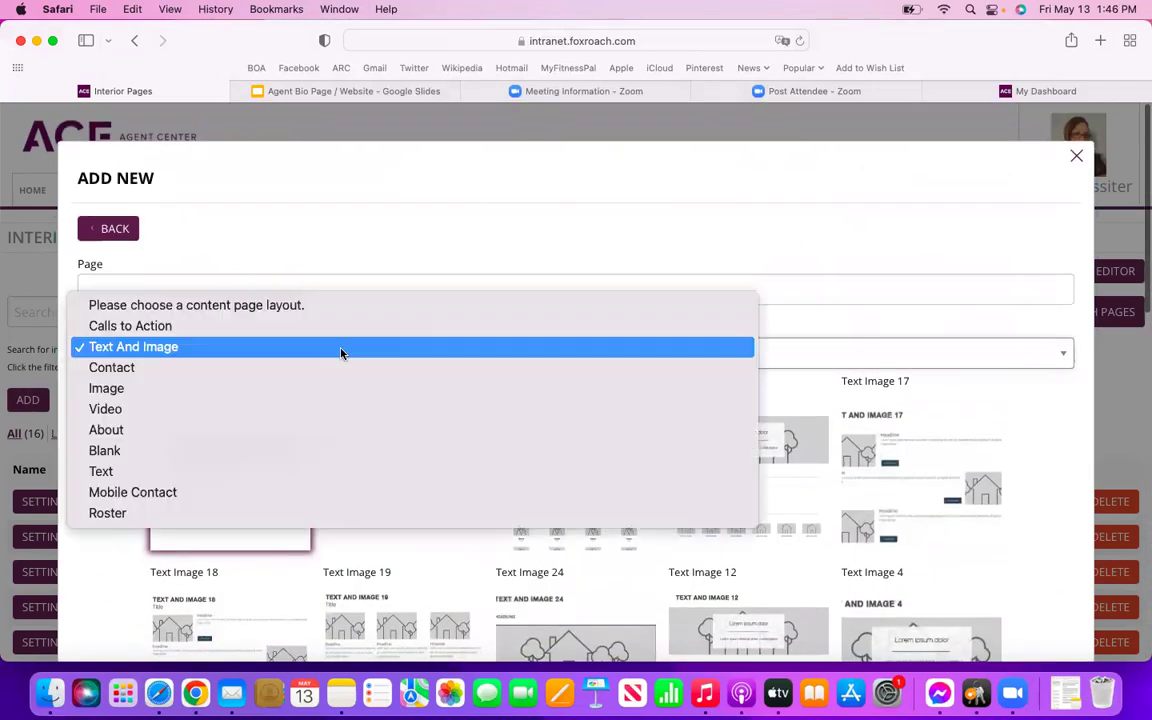
click(268, 455)
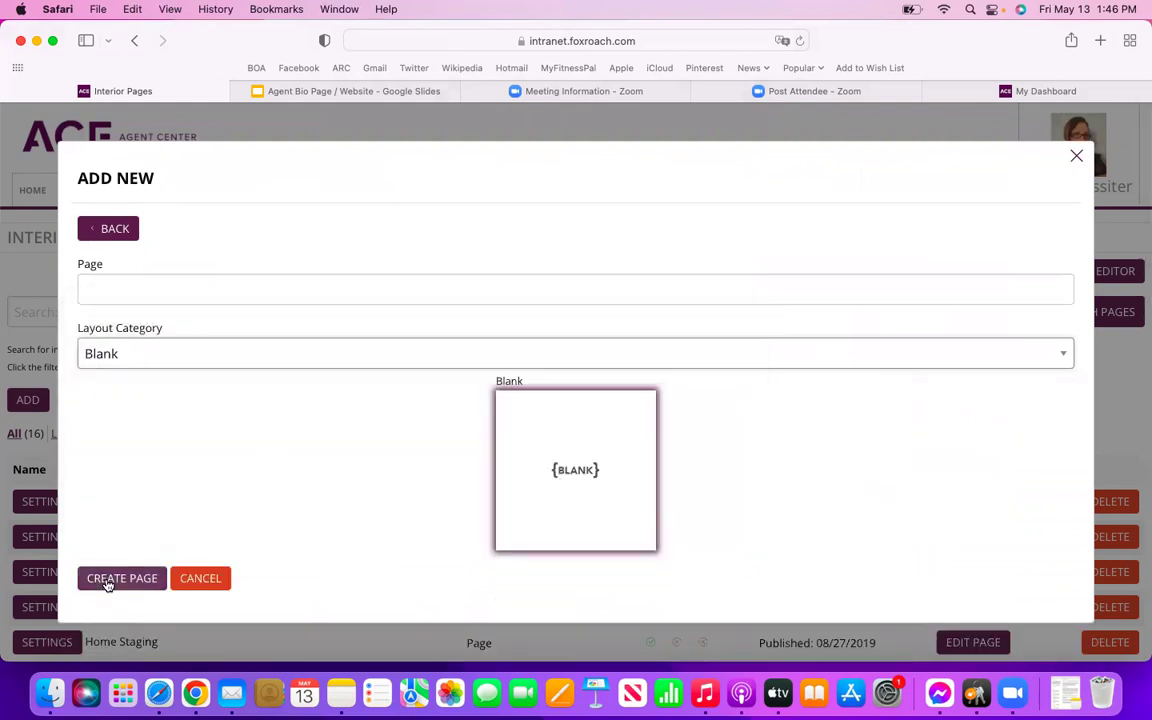
click(108, 581)
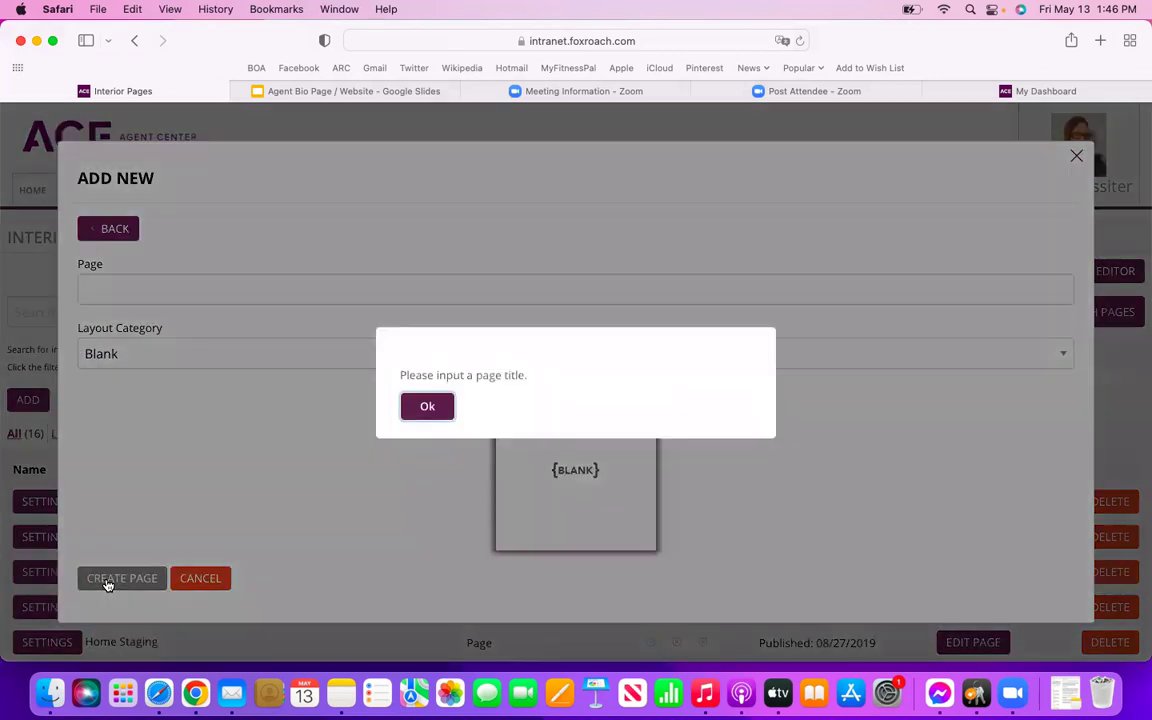
right_click(435, 410)
click(305, 292)
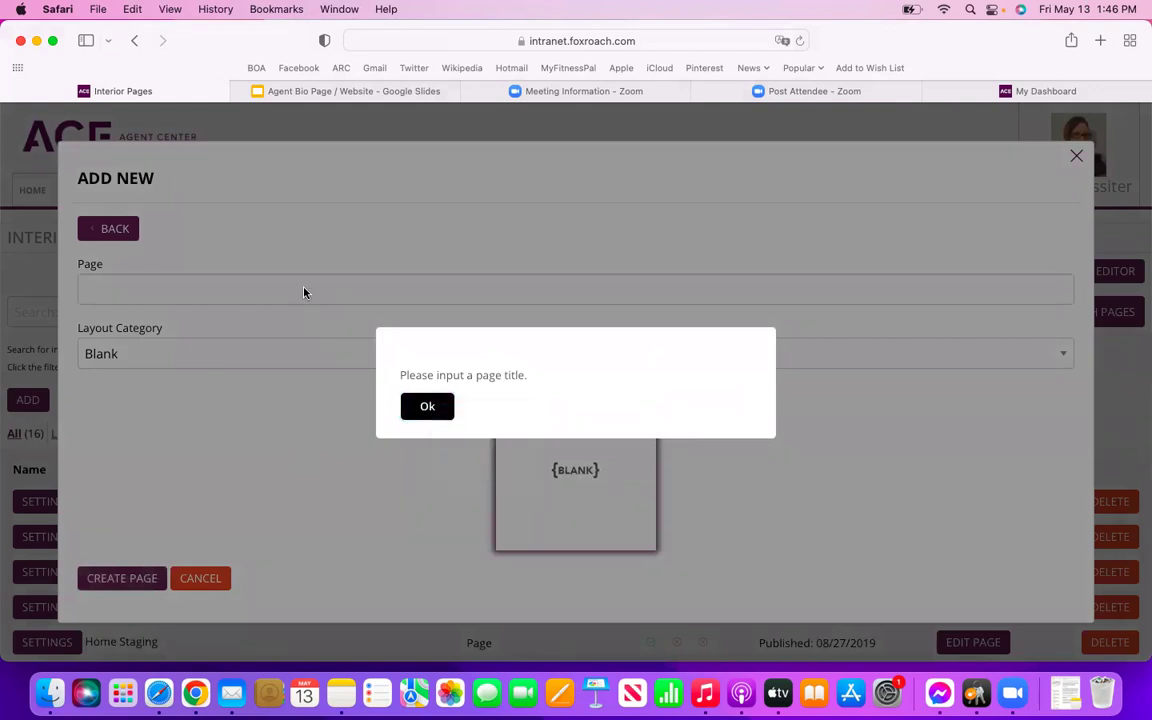
click(314, 302)
click(240, 286)
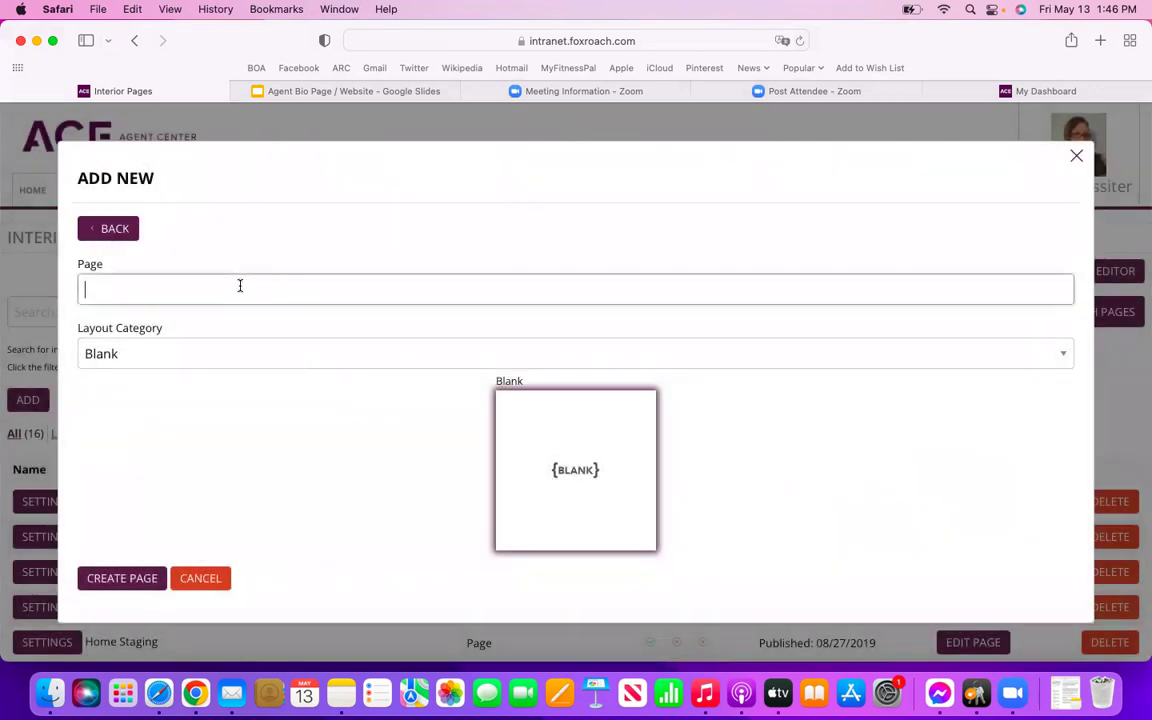
text(Blog)
click(146, 577)
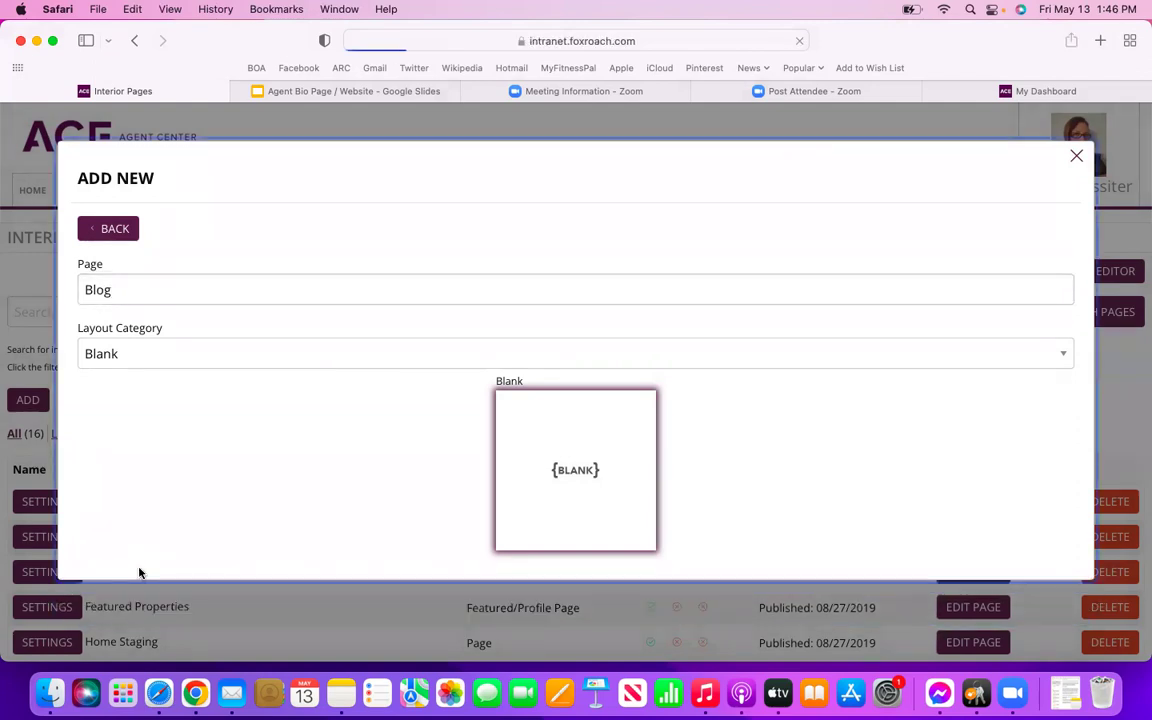
Open the Blog page for editing, view its custom content in the page editor and cancel without changes.
scroll(139, 567, down, 6)
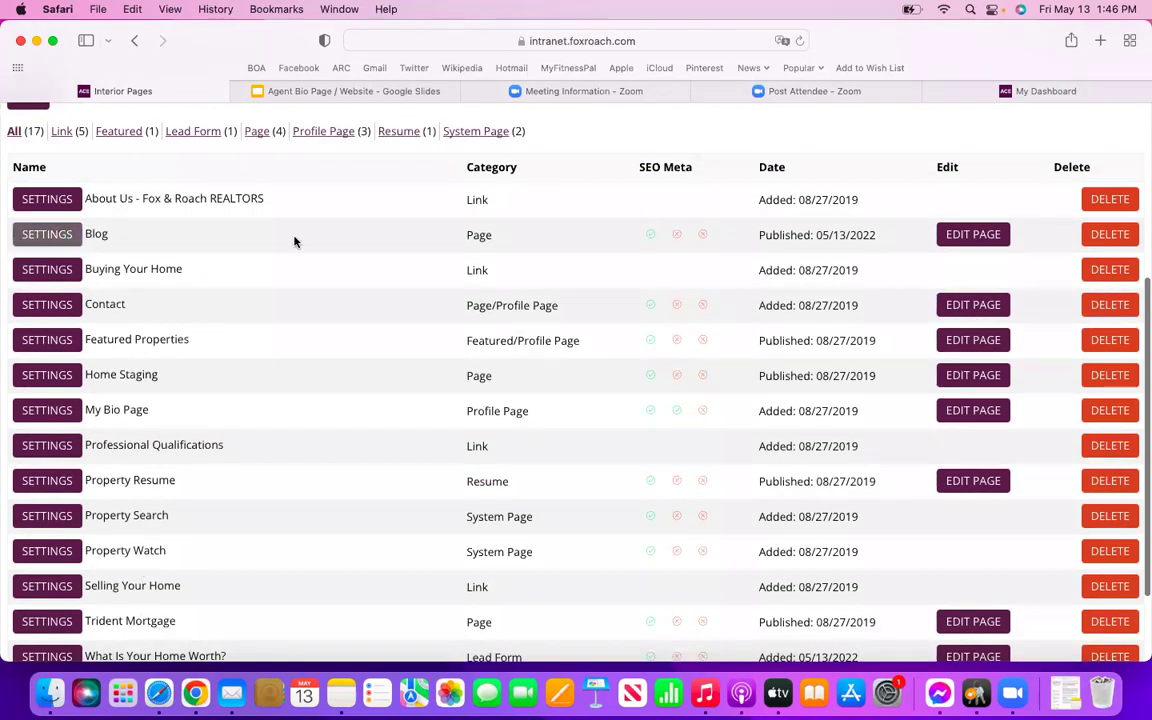
click(952, 235)
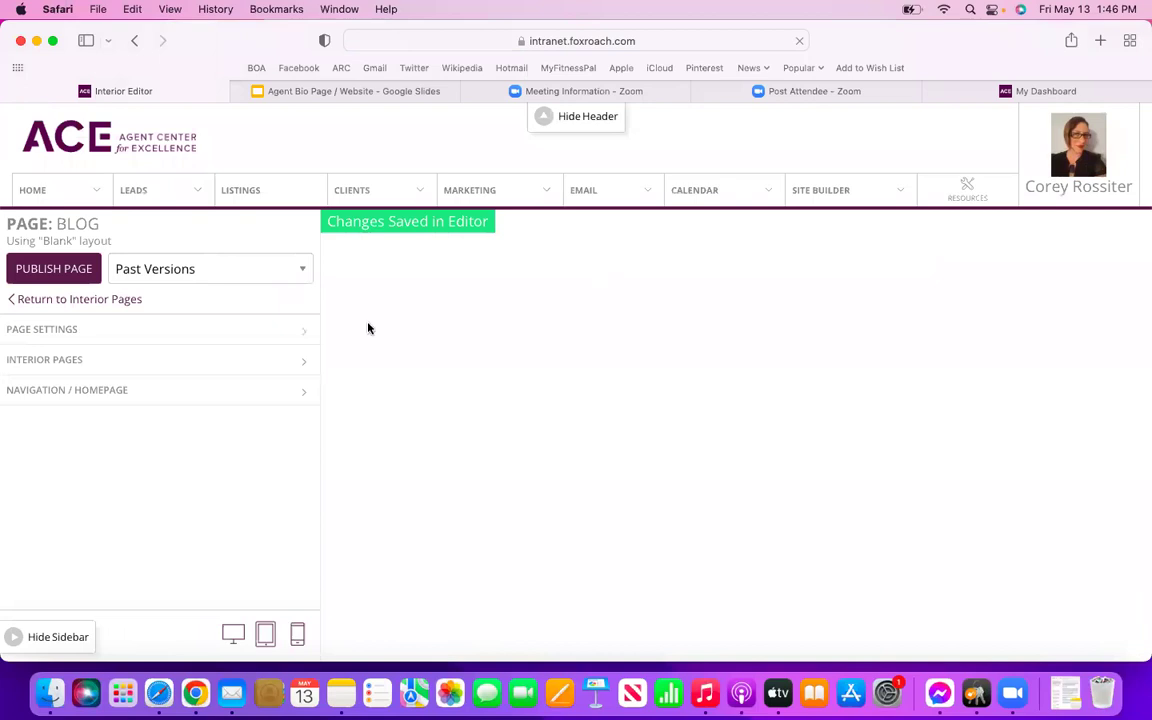
click(237, 362)
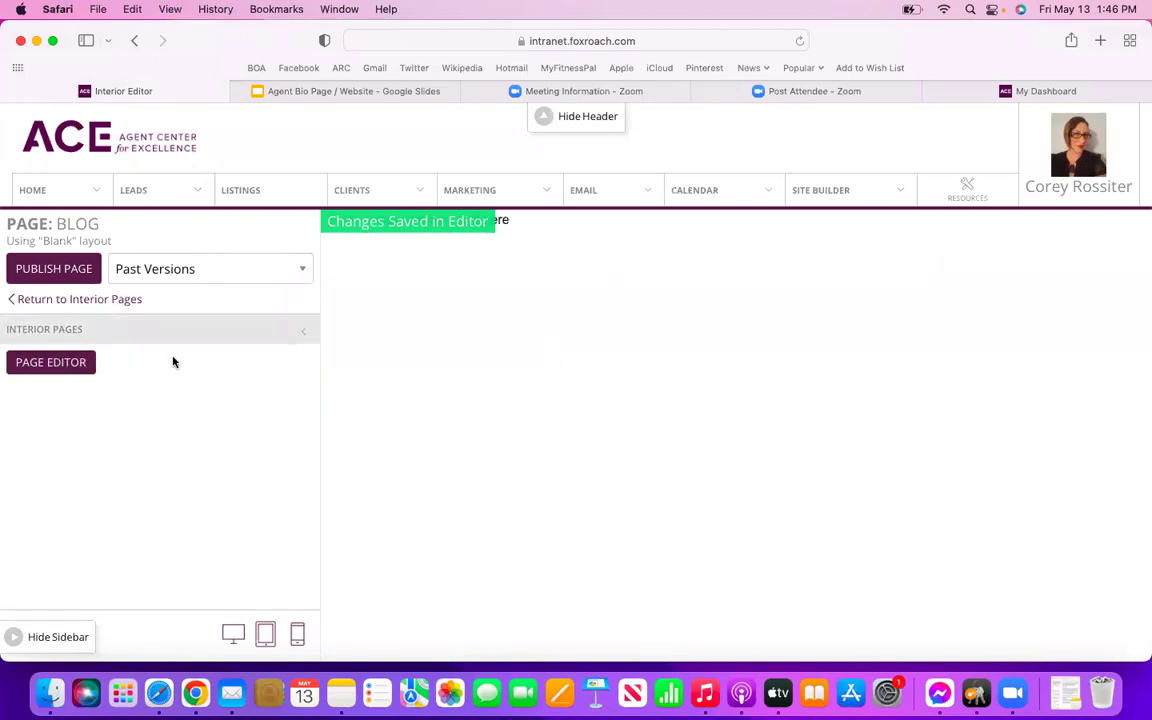
click(51, 362)
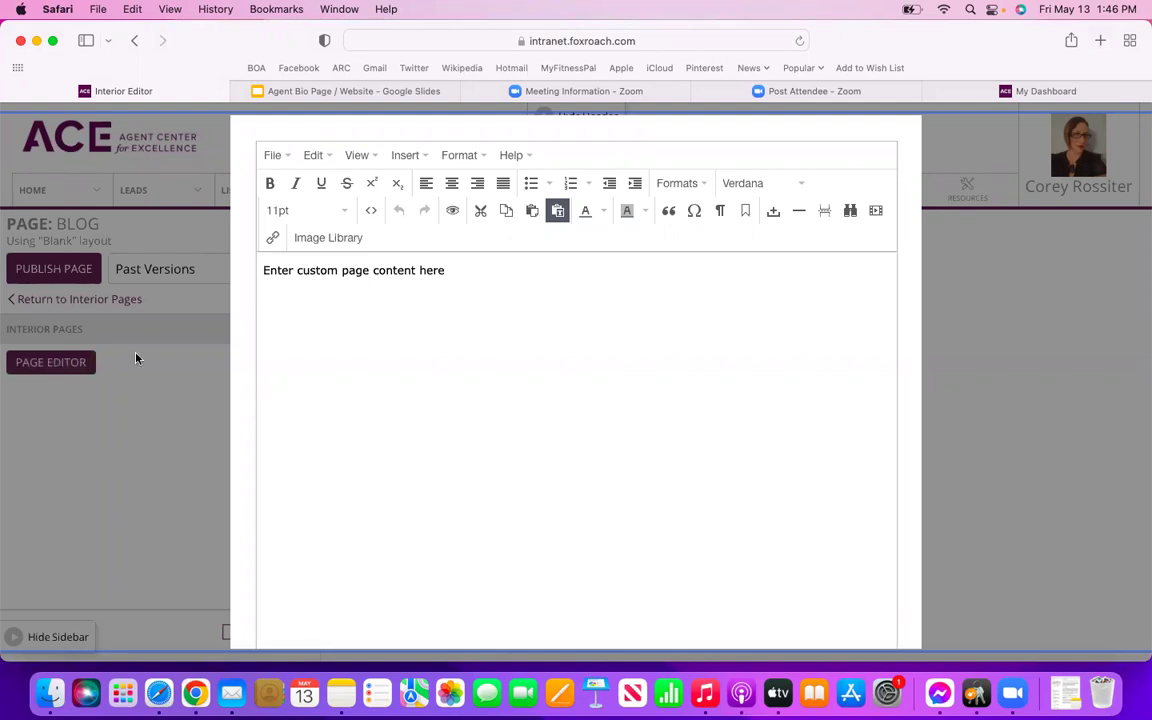
scroll(535, 329, down, 3)
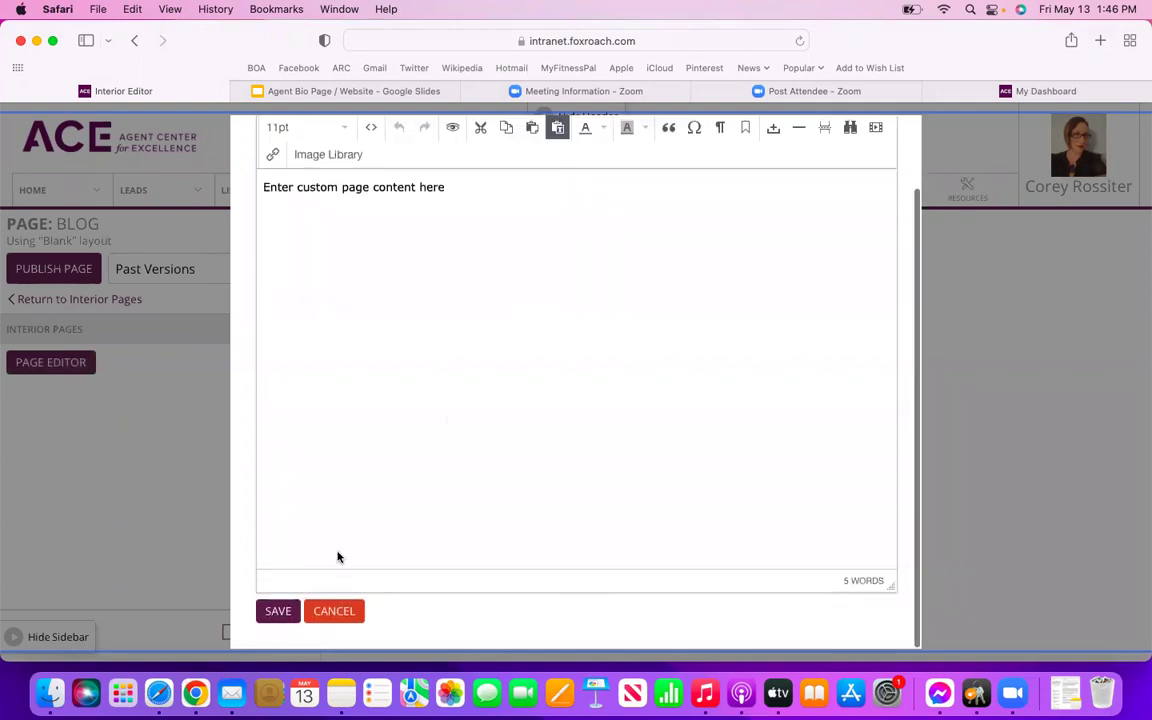
click(336, 611)
click(724, 366)
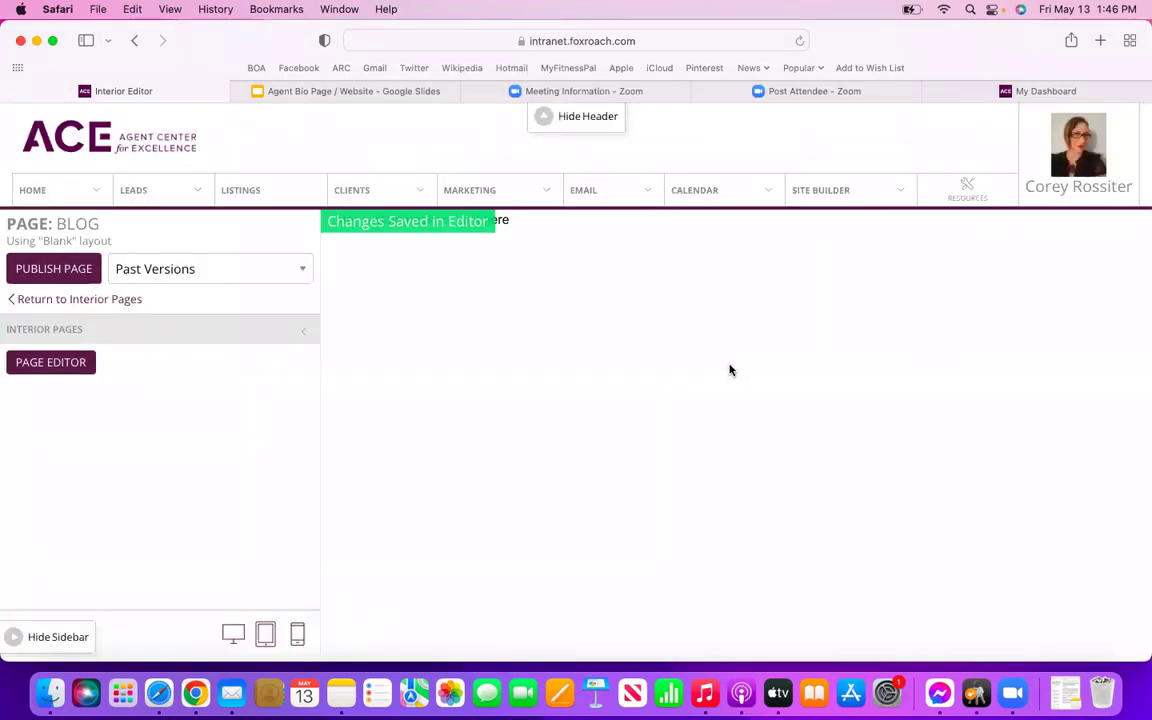
Return to the interior pages list, review the System Page layouts offered for a new page and close without creating one.
click(95, 299)
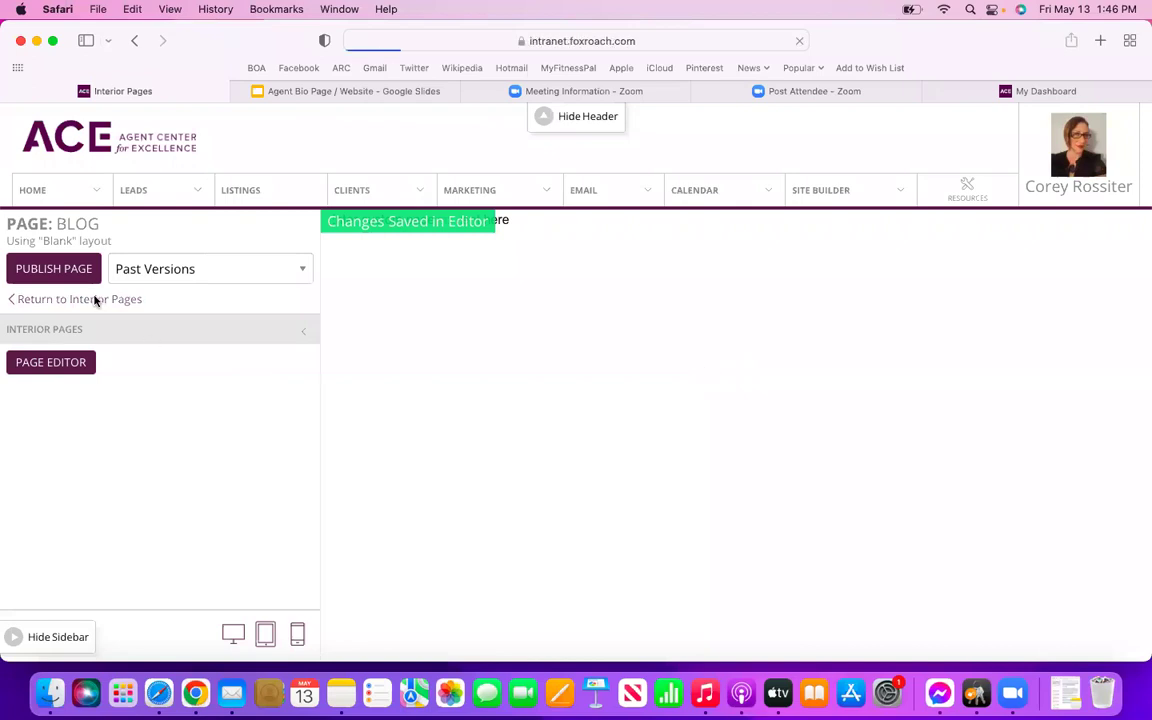
click(26, 400)
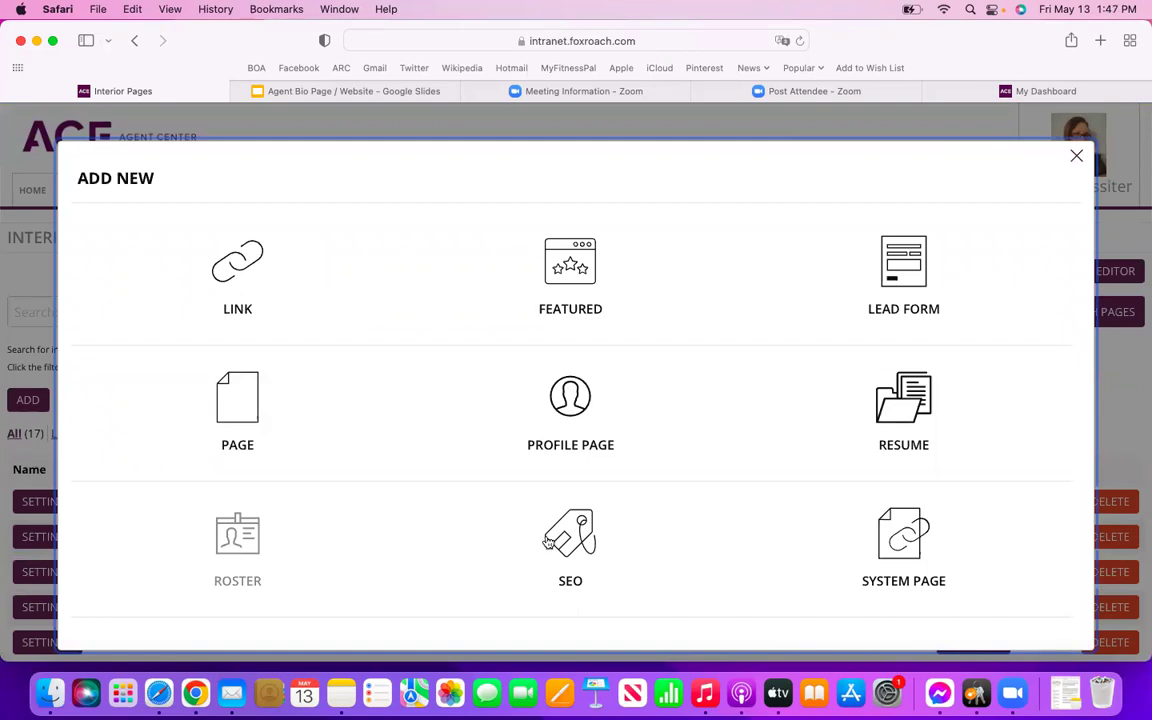
click(904, 542)
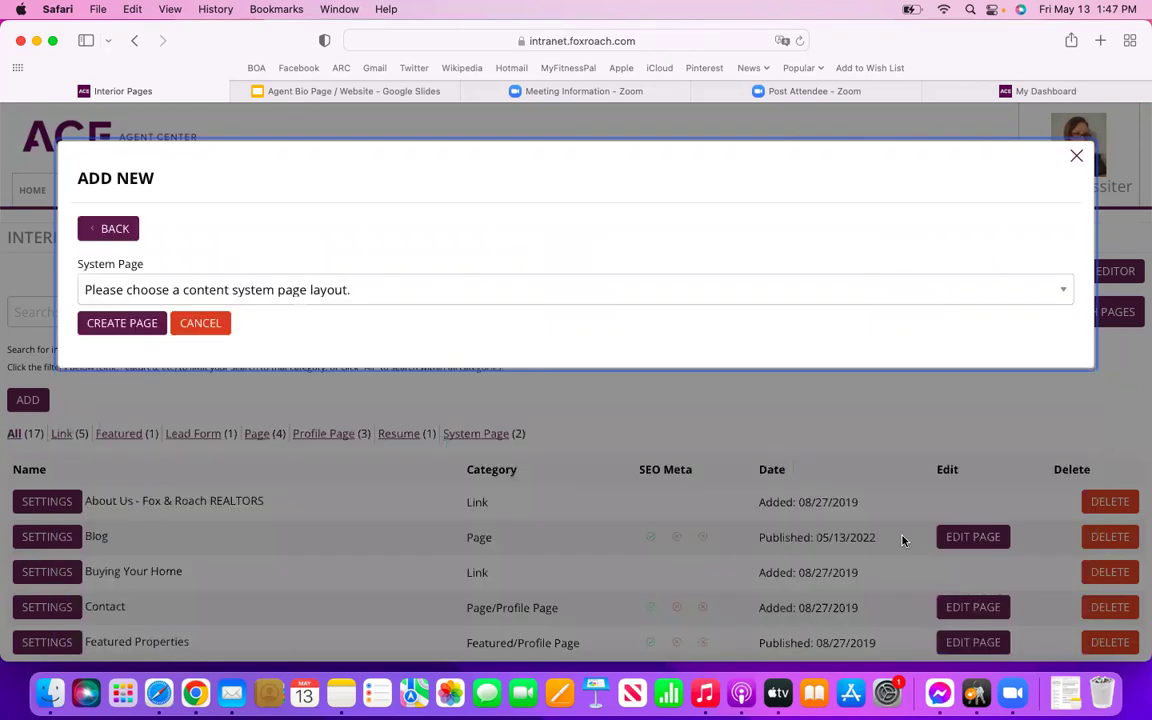
click(414, 290)
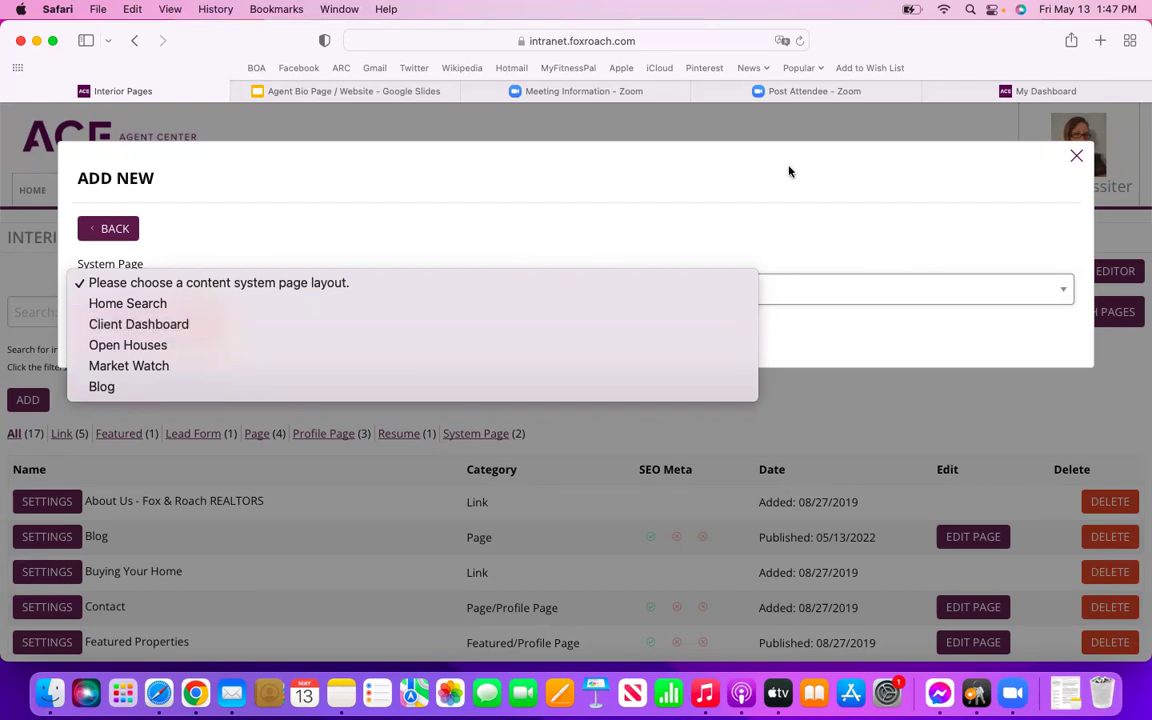
click(1076, 157)
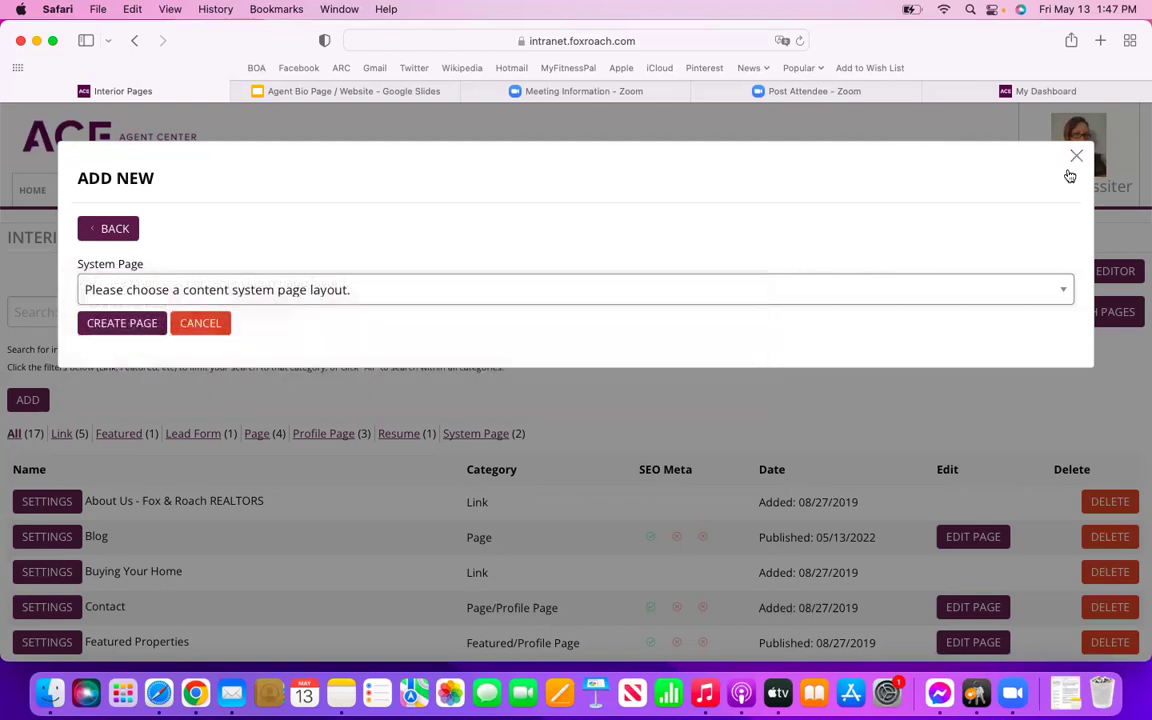
click(1076, 158)
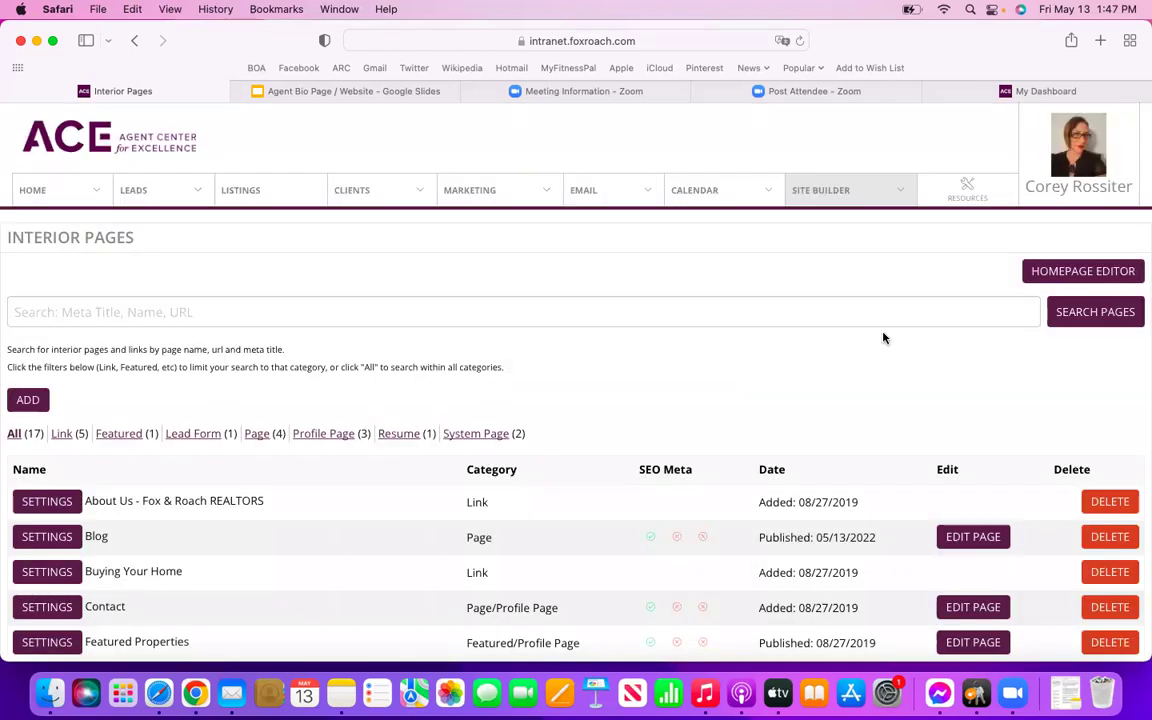